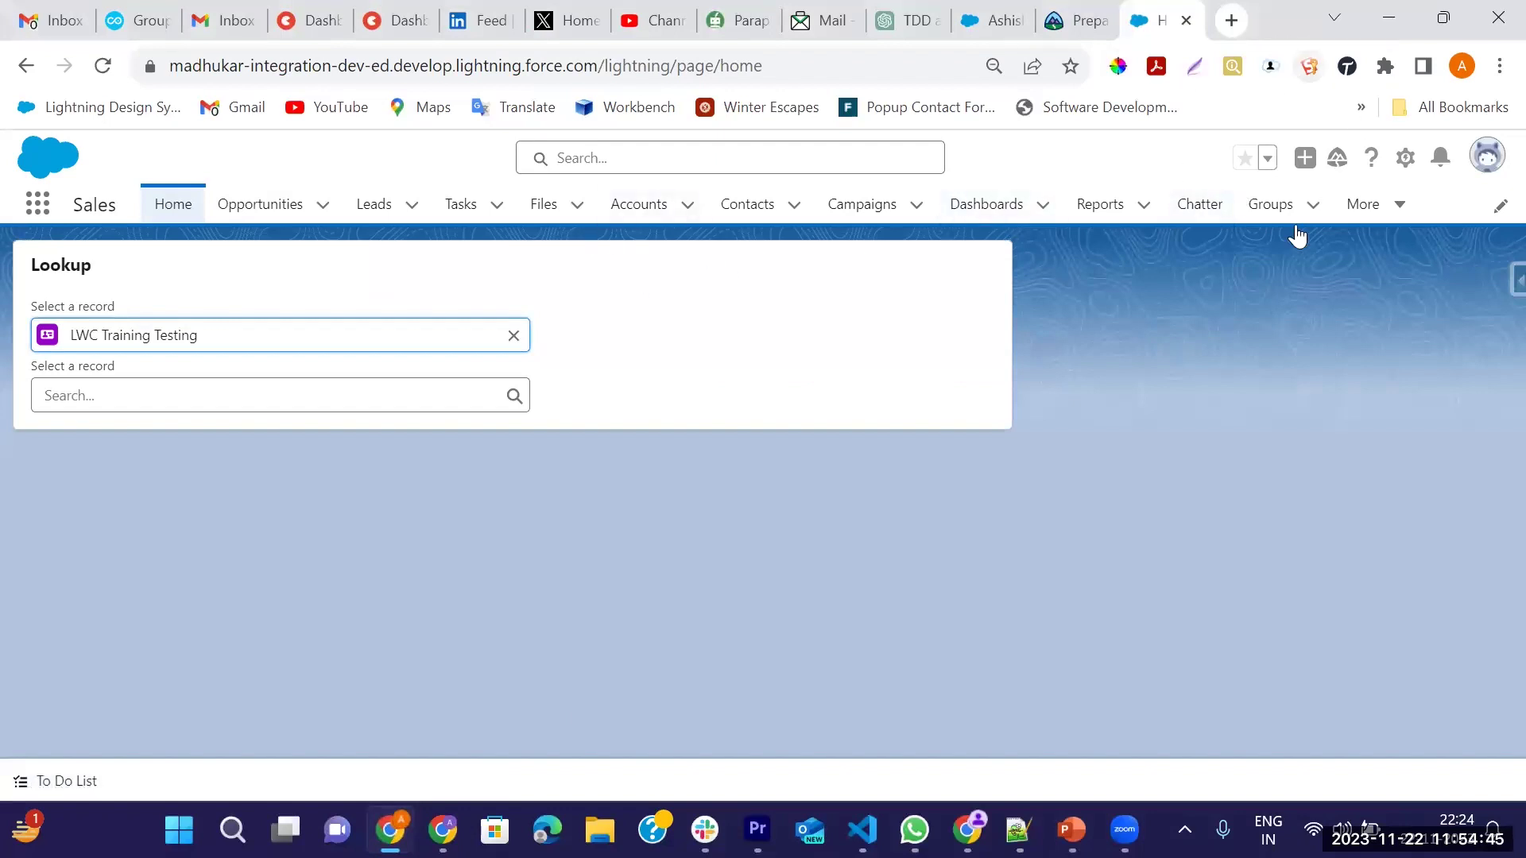
Step: Open the case with the subject "Test" from the recently viewed cases
left_click(1396, 208)
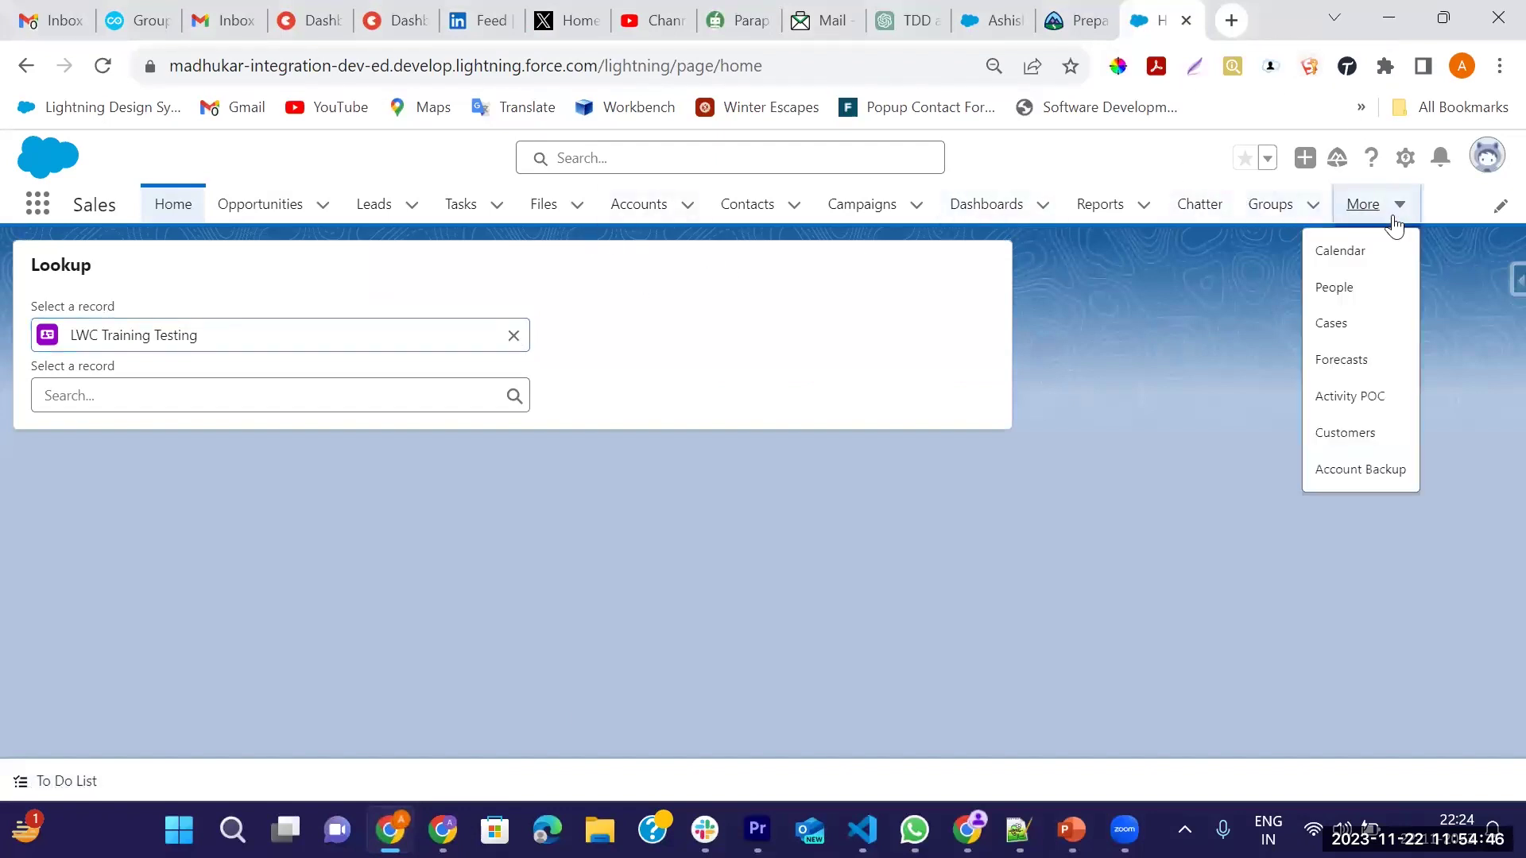
left_click(1329, 322)
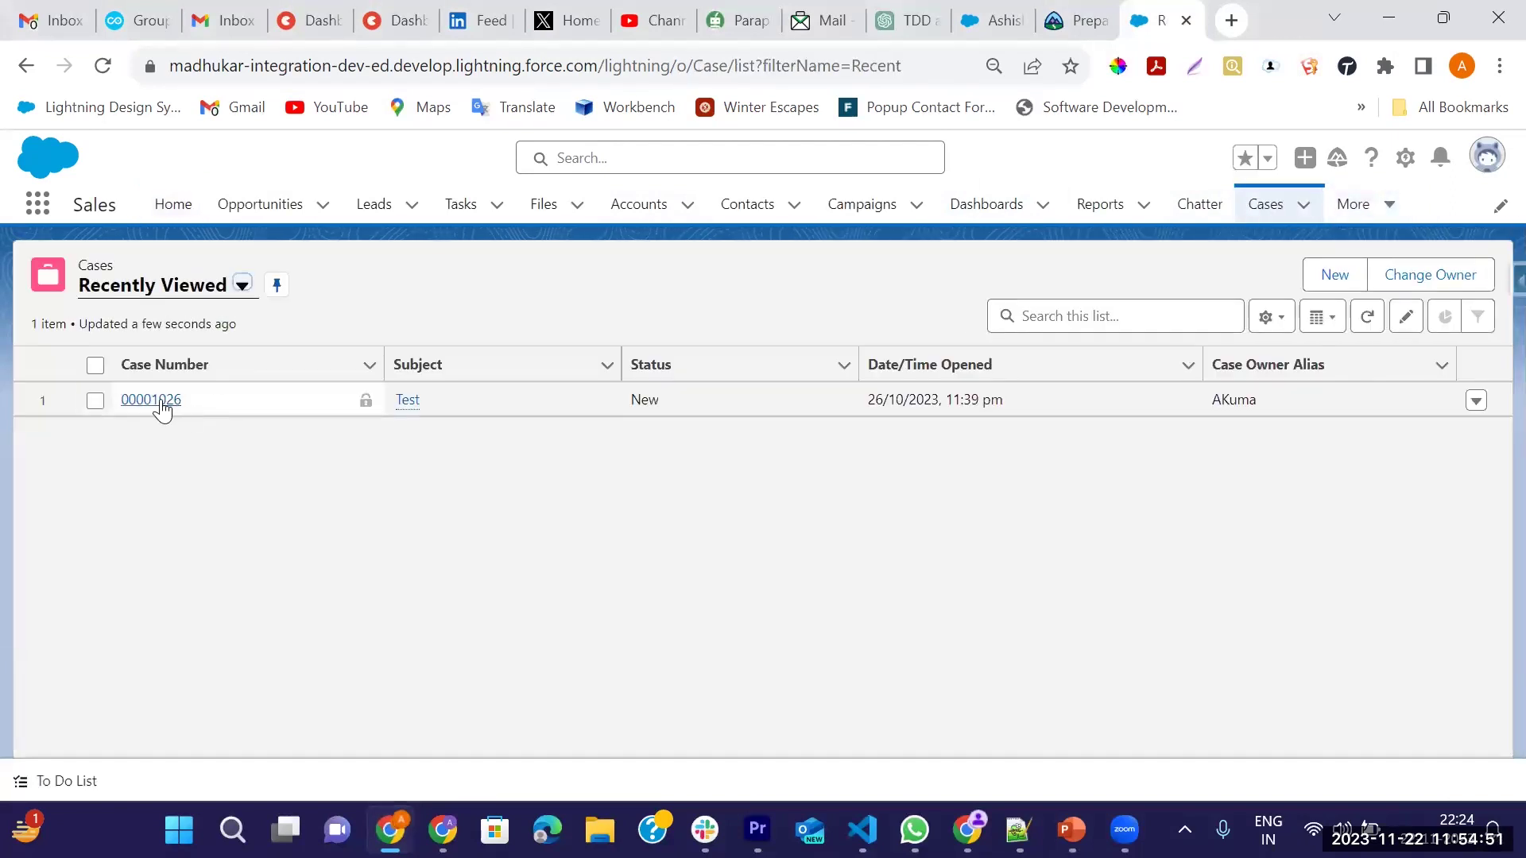
left_click(159, 400)
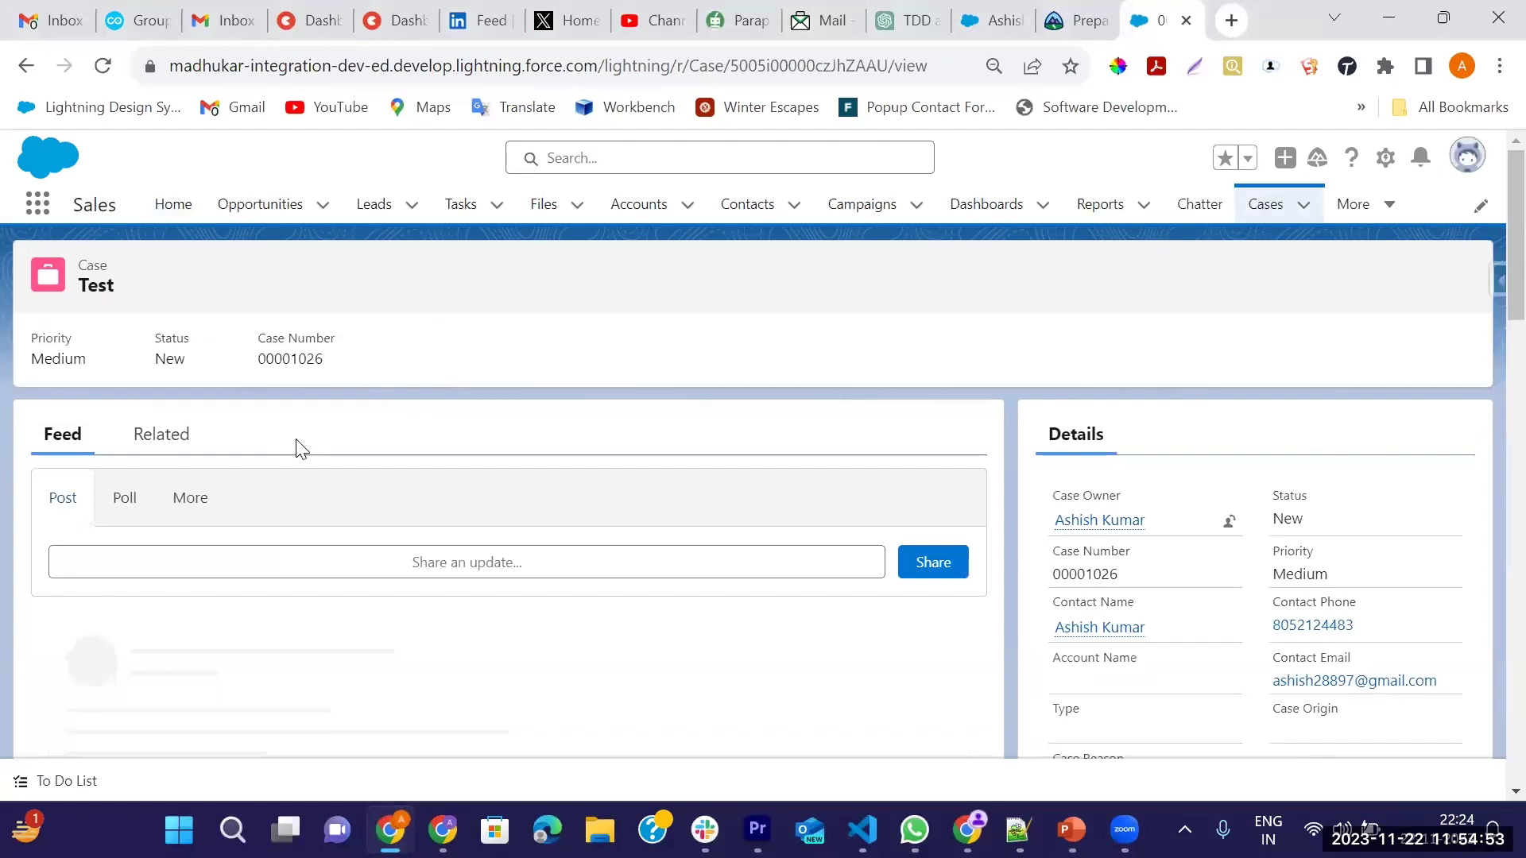
Step: Examine the Status options offered when editing the Test case, and cancel the edit without changing anything
scroll(911, 528, "down", 2)
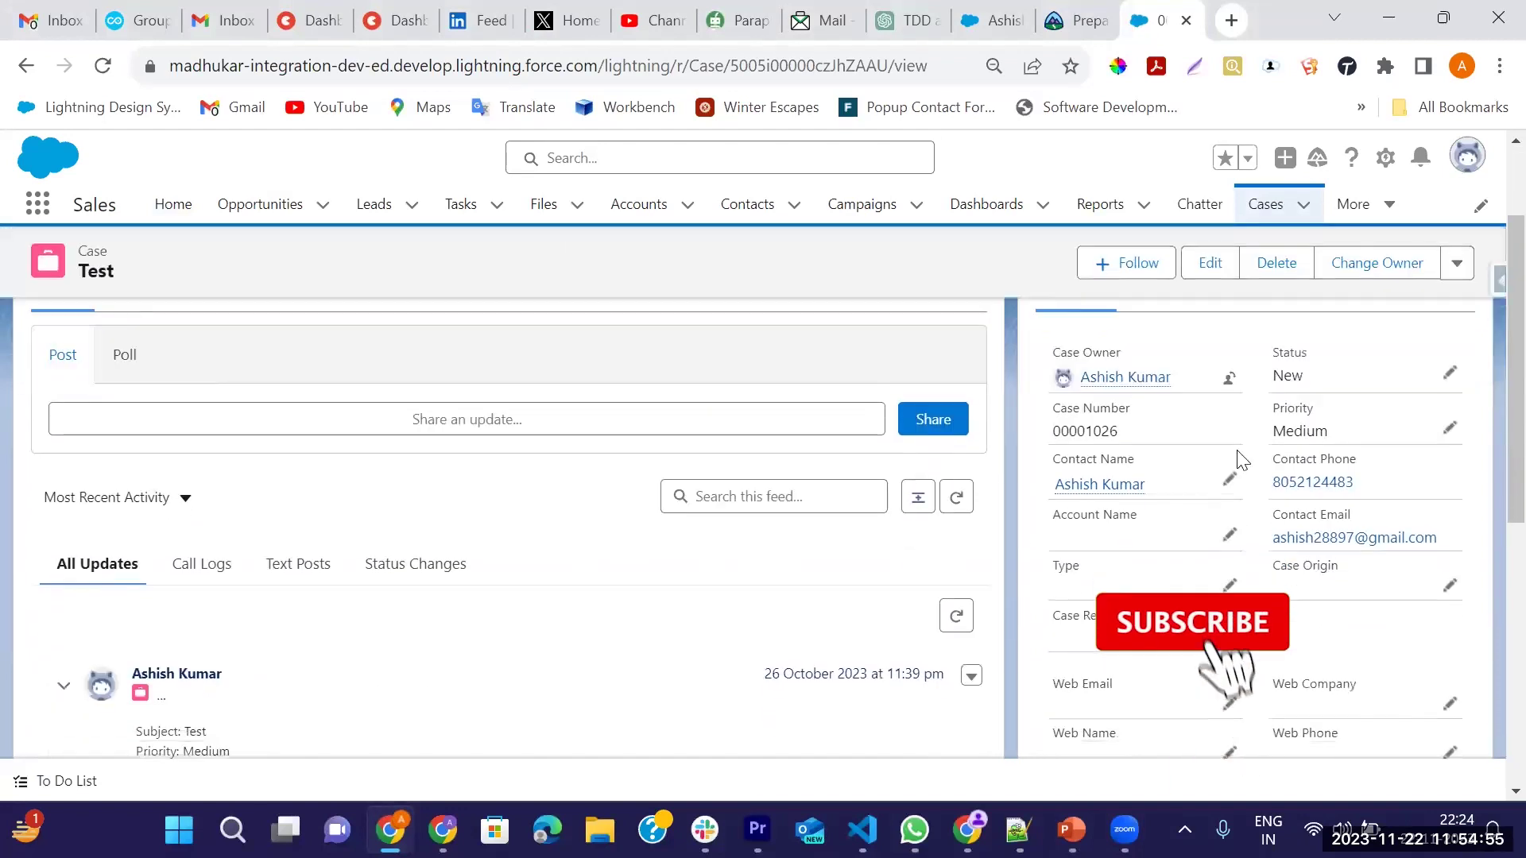
left_click(1452, 374)
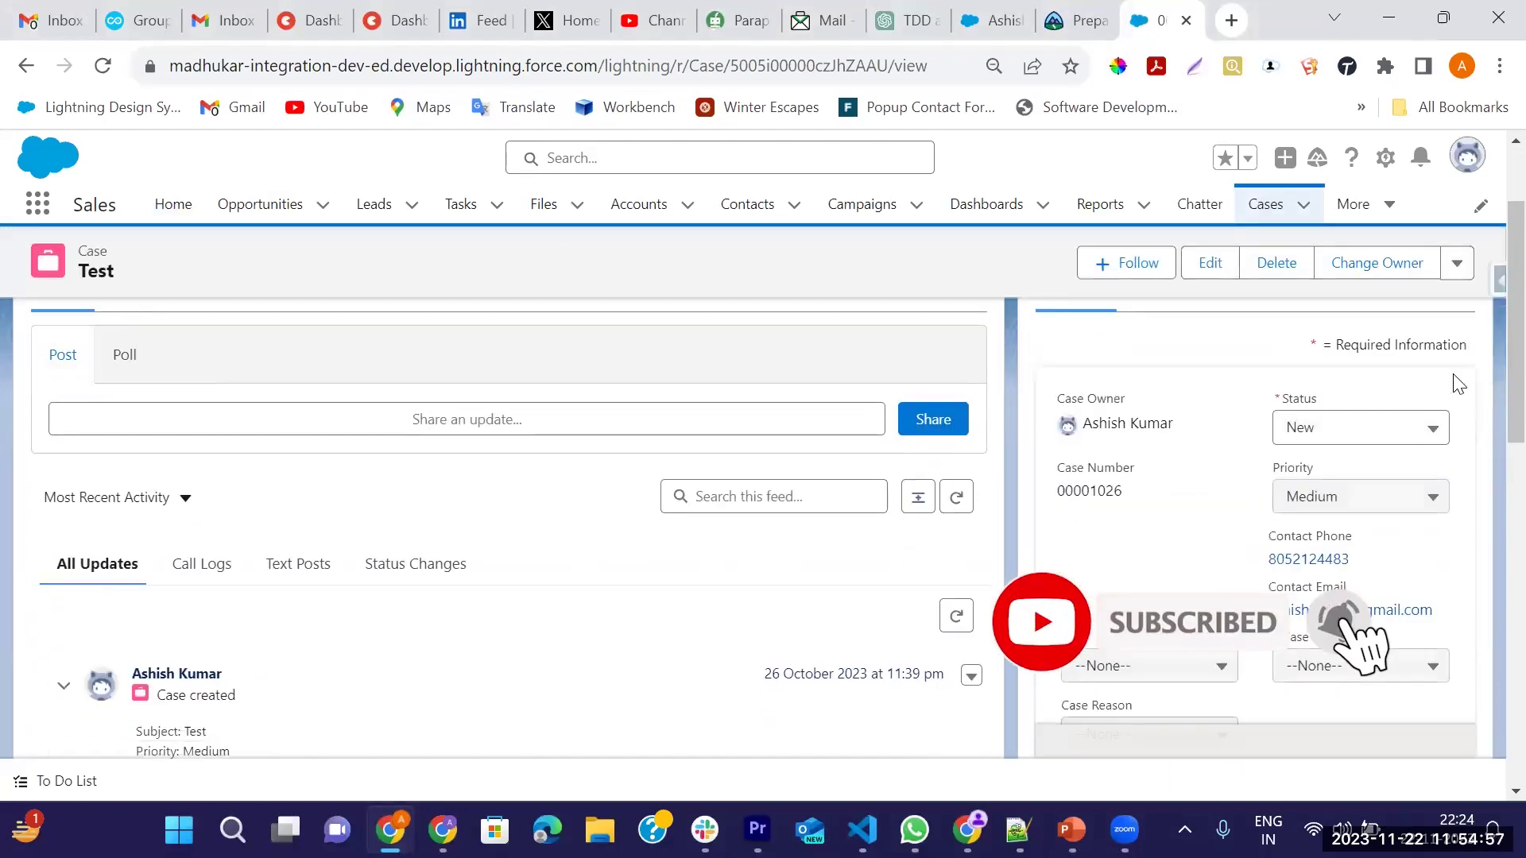
left_click(1345, 435)
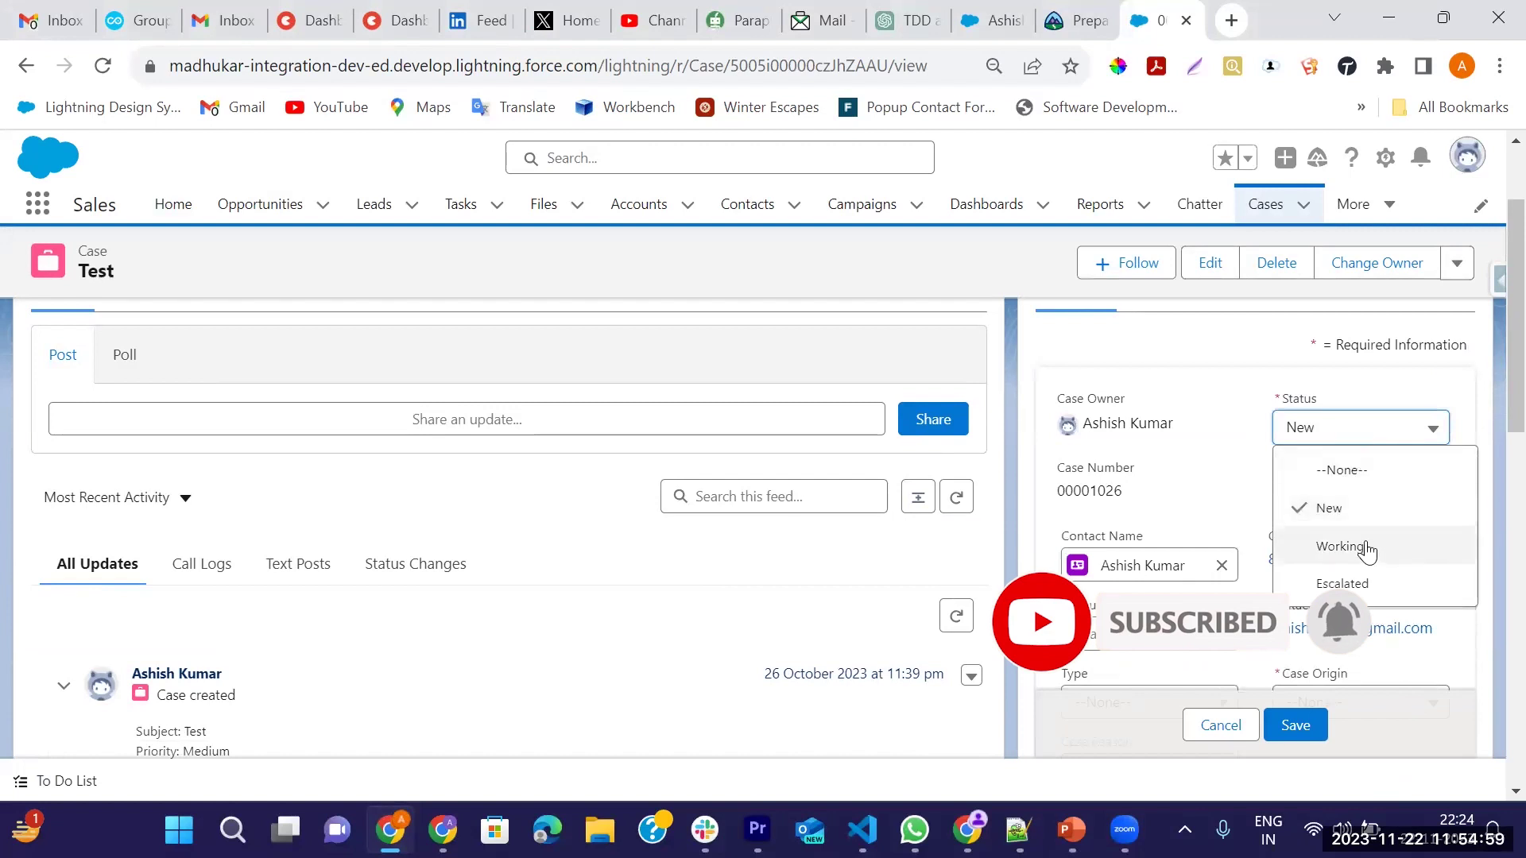
scroll(1369, 531, "down", 1)
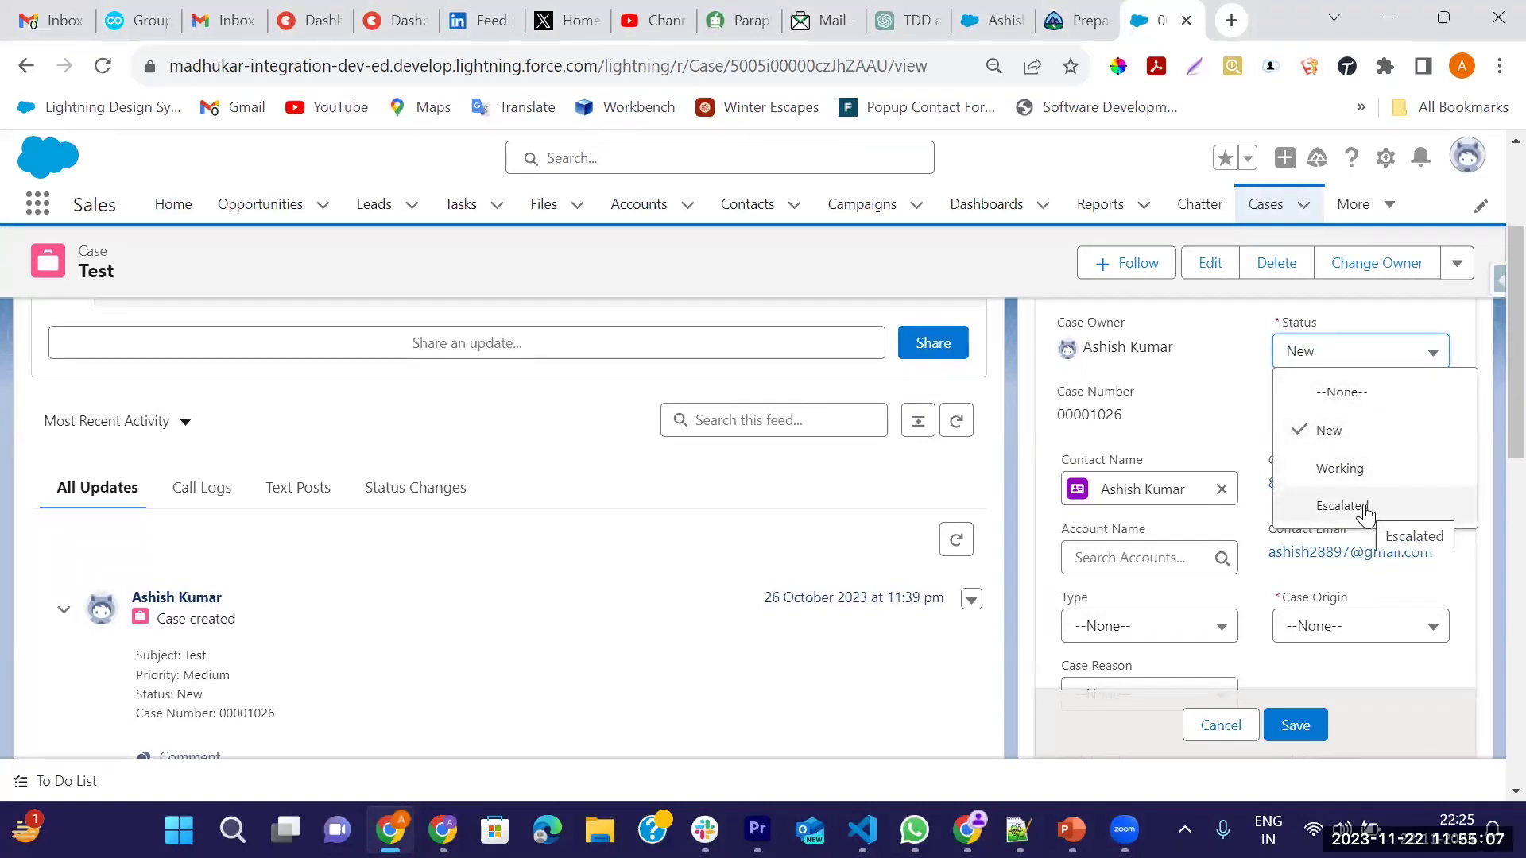
scroll(1270, 442, "up", 2)
scroll(1269, 442, "up", 2)
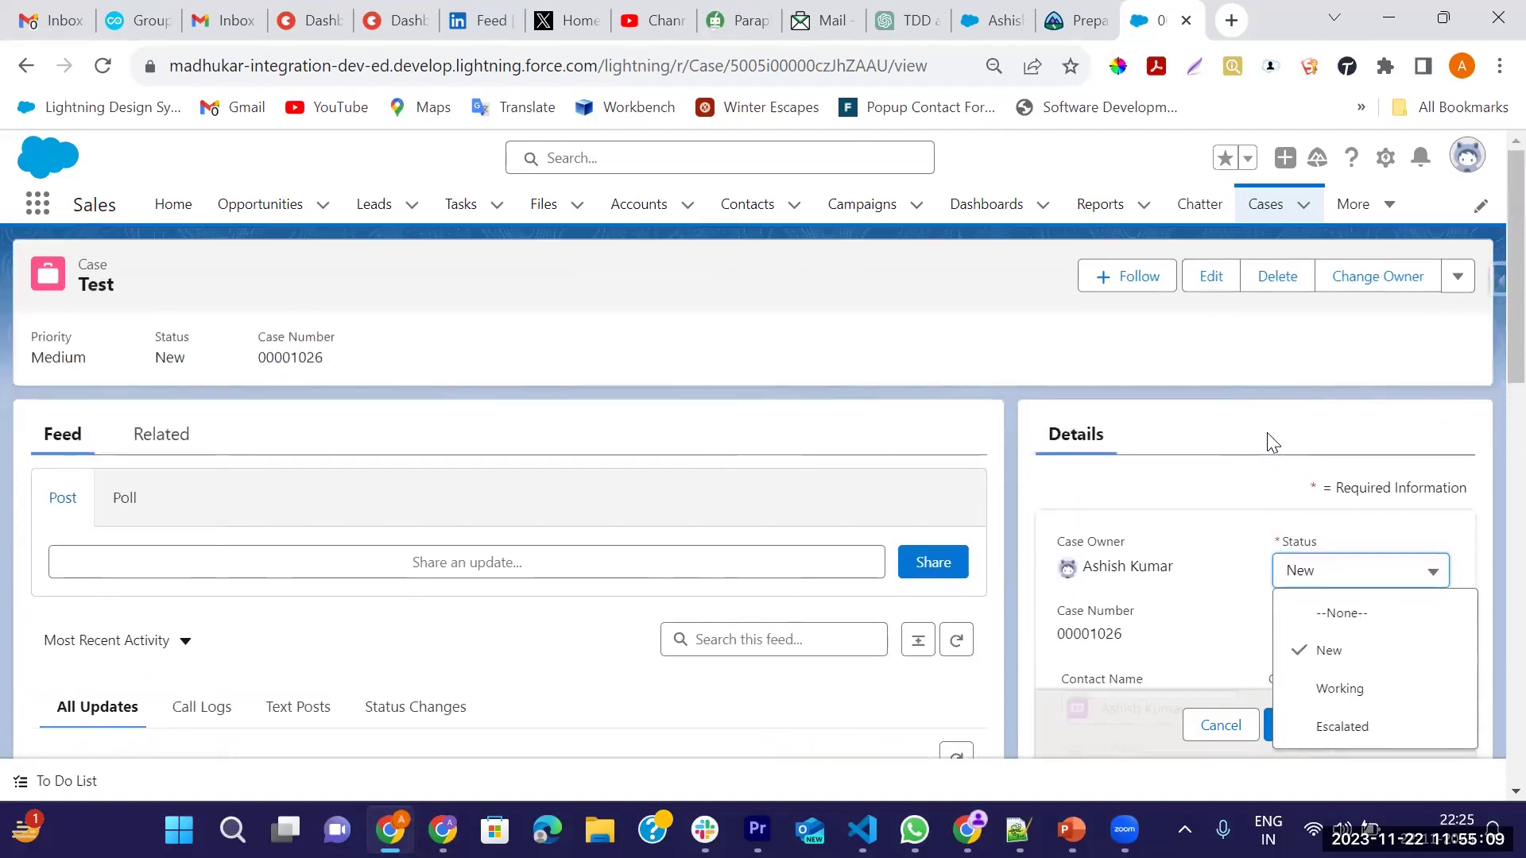
scroll(1305, 569, "down", 3)
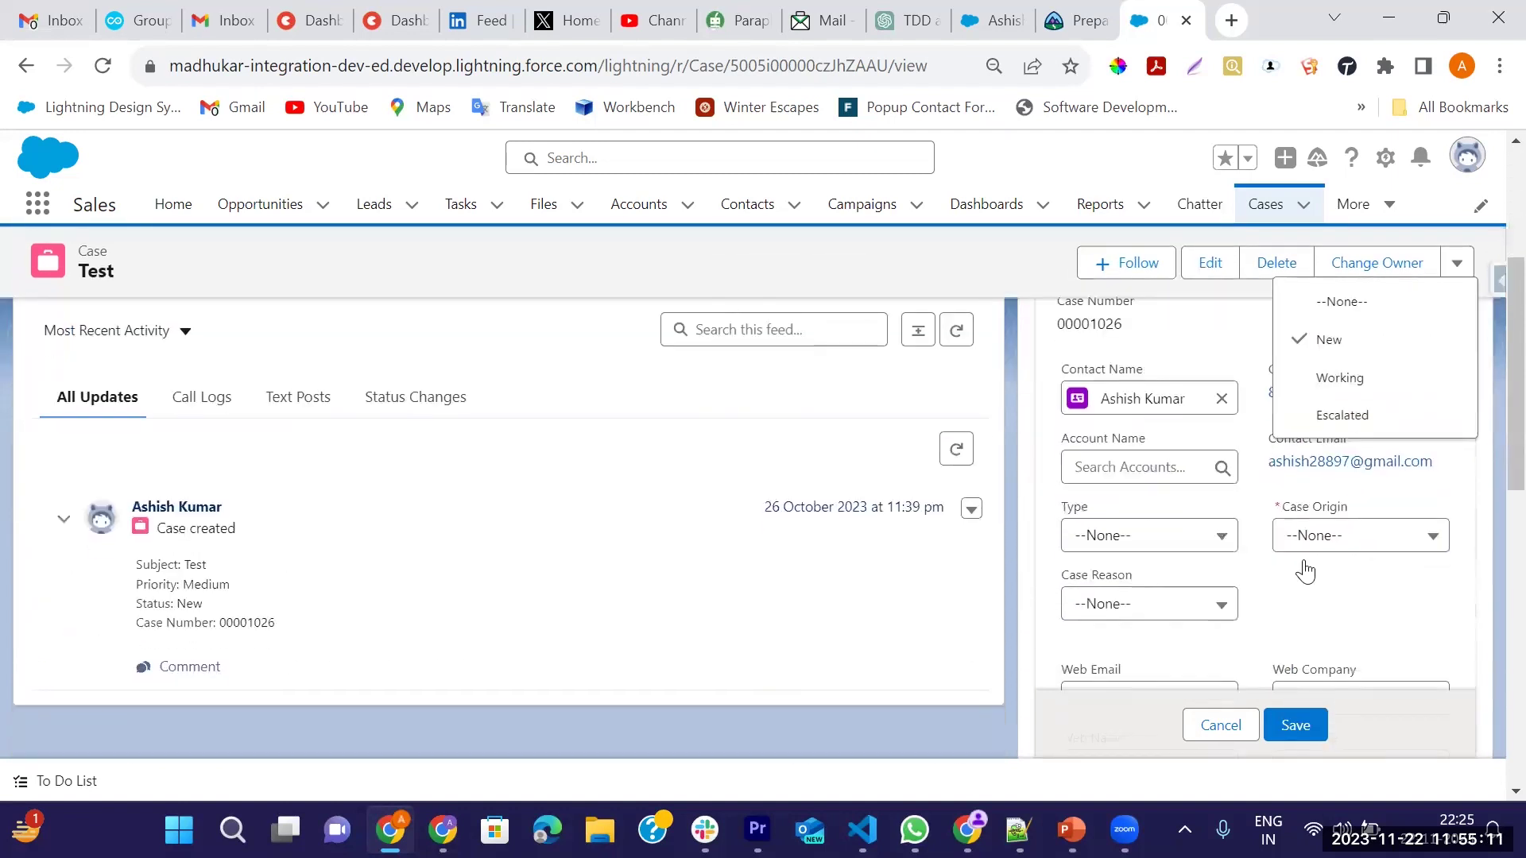
scroll(1206, 572, "down", 1)
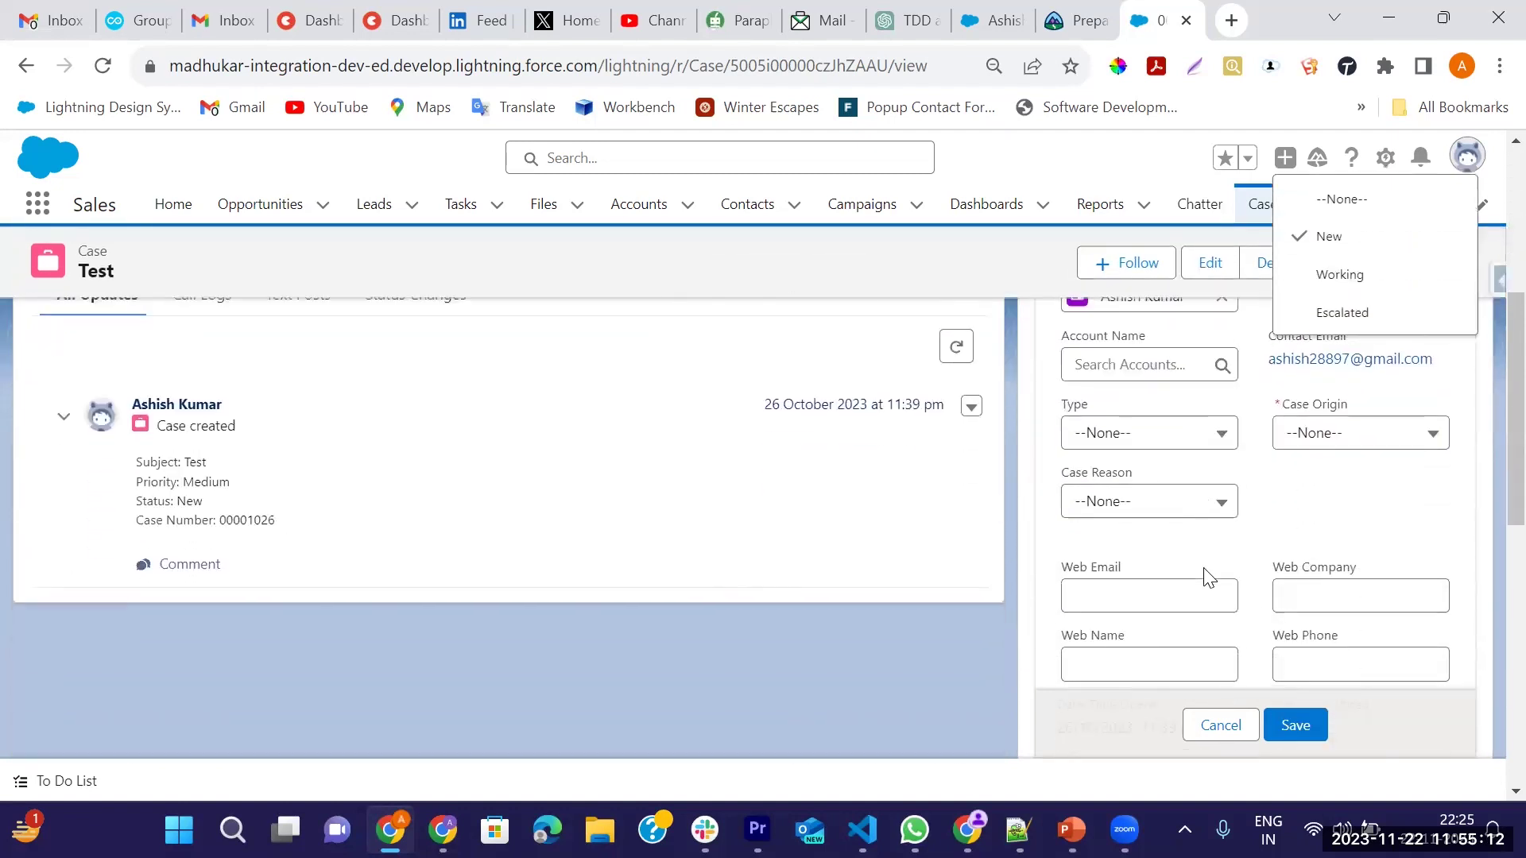
left_click(1219, 725)
Step: Open the Case object's setup in Object Manager, search its fields for "Stat" and open the Status field
left_click(1386, 163)
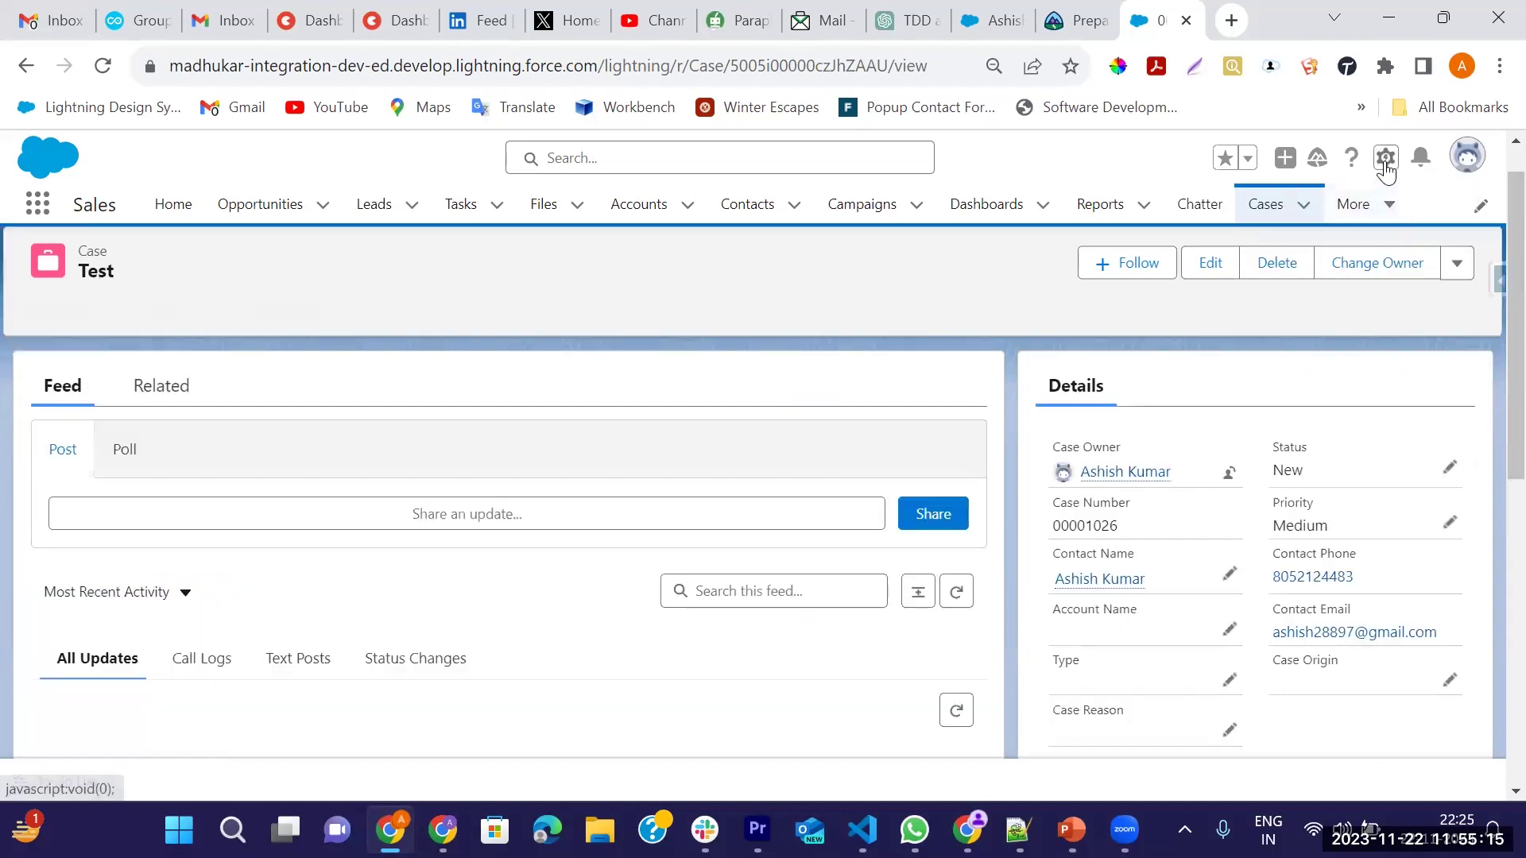
left_click(1269, 441)
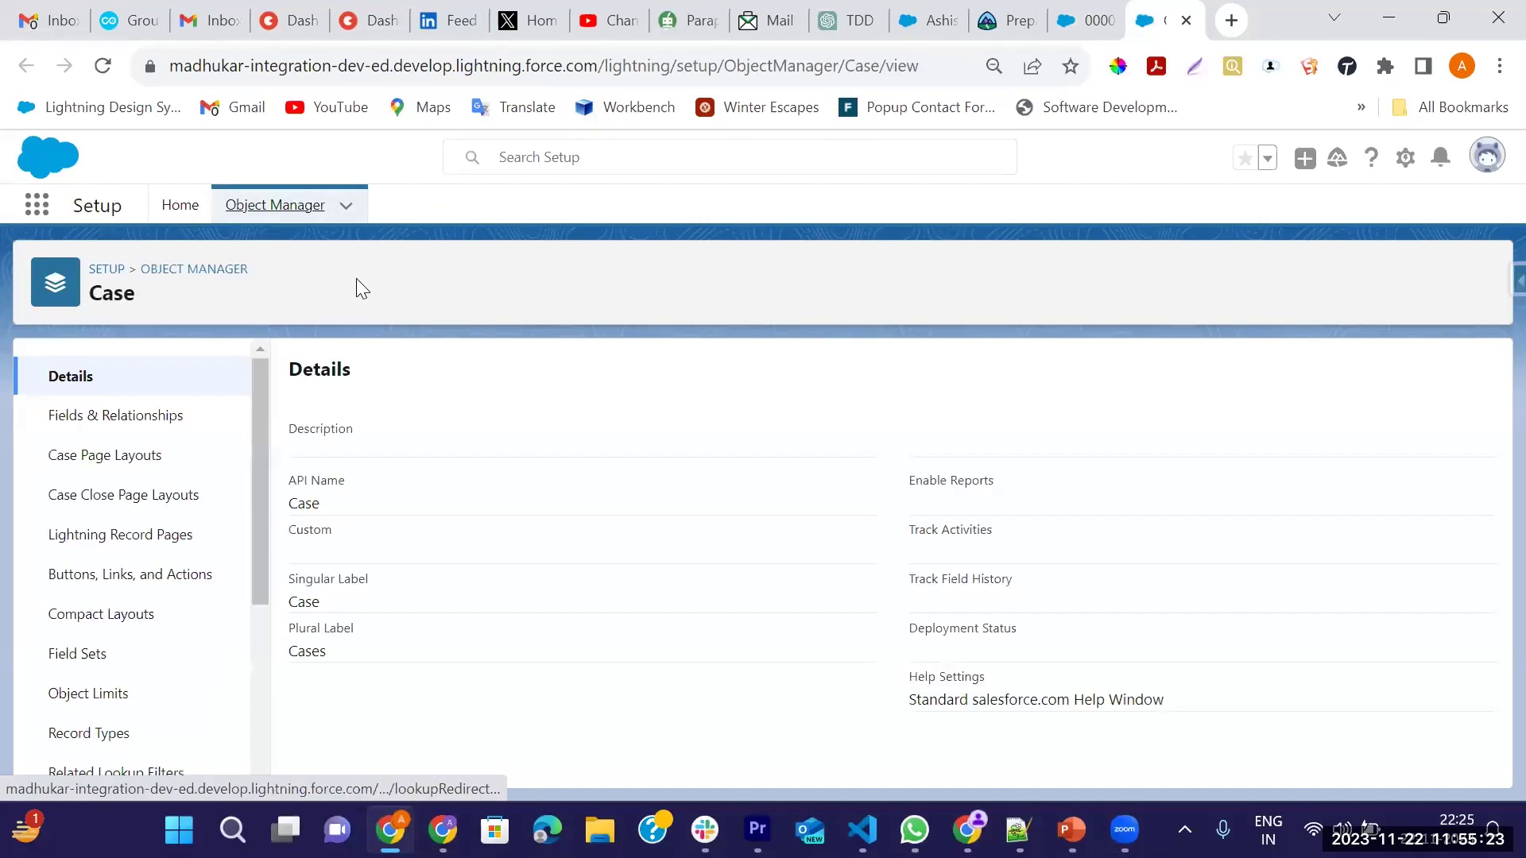
left_click(120, 417)
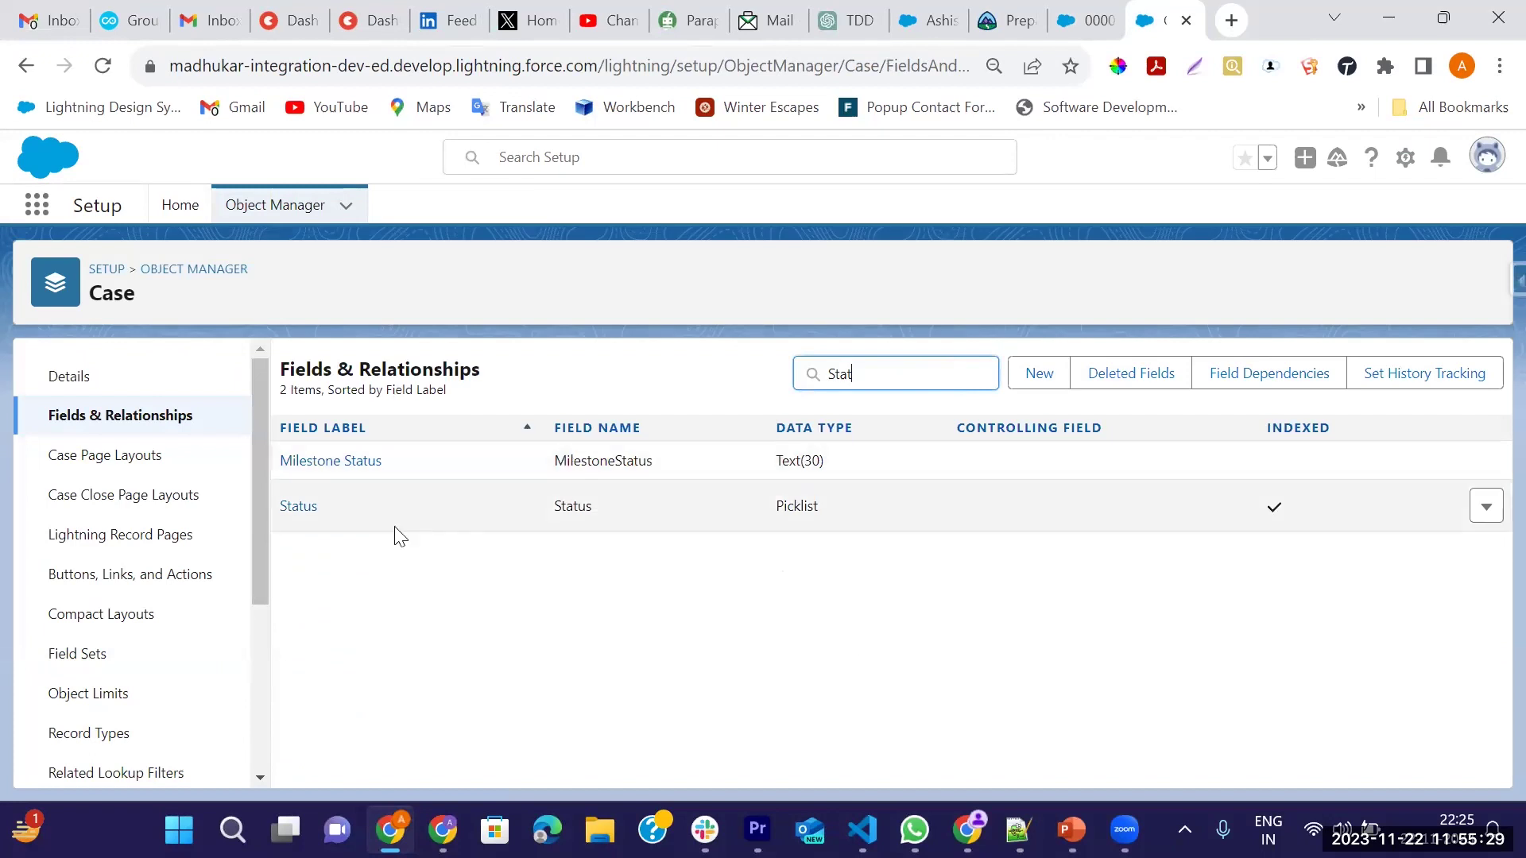
left_click(300, 509)
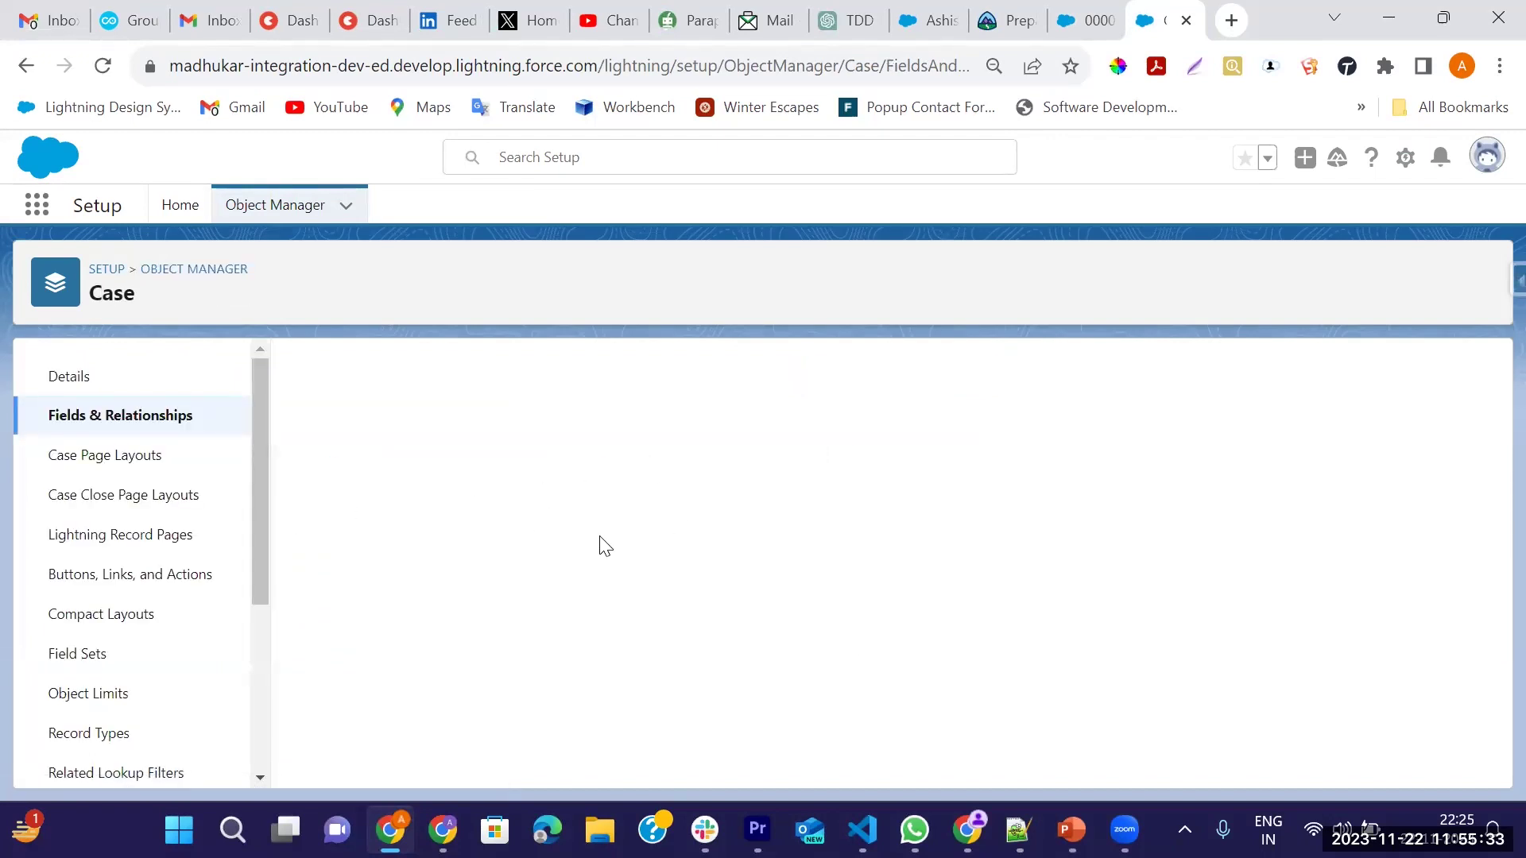
Step: Review the API names of the existing Case Status picklist values
scroll(667, 578, "down", 5)
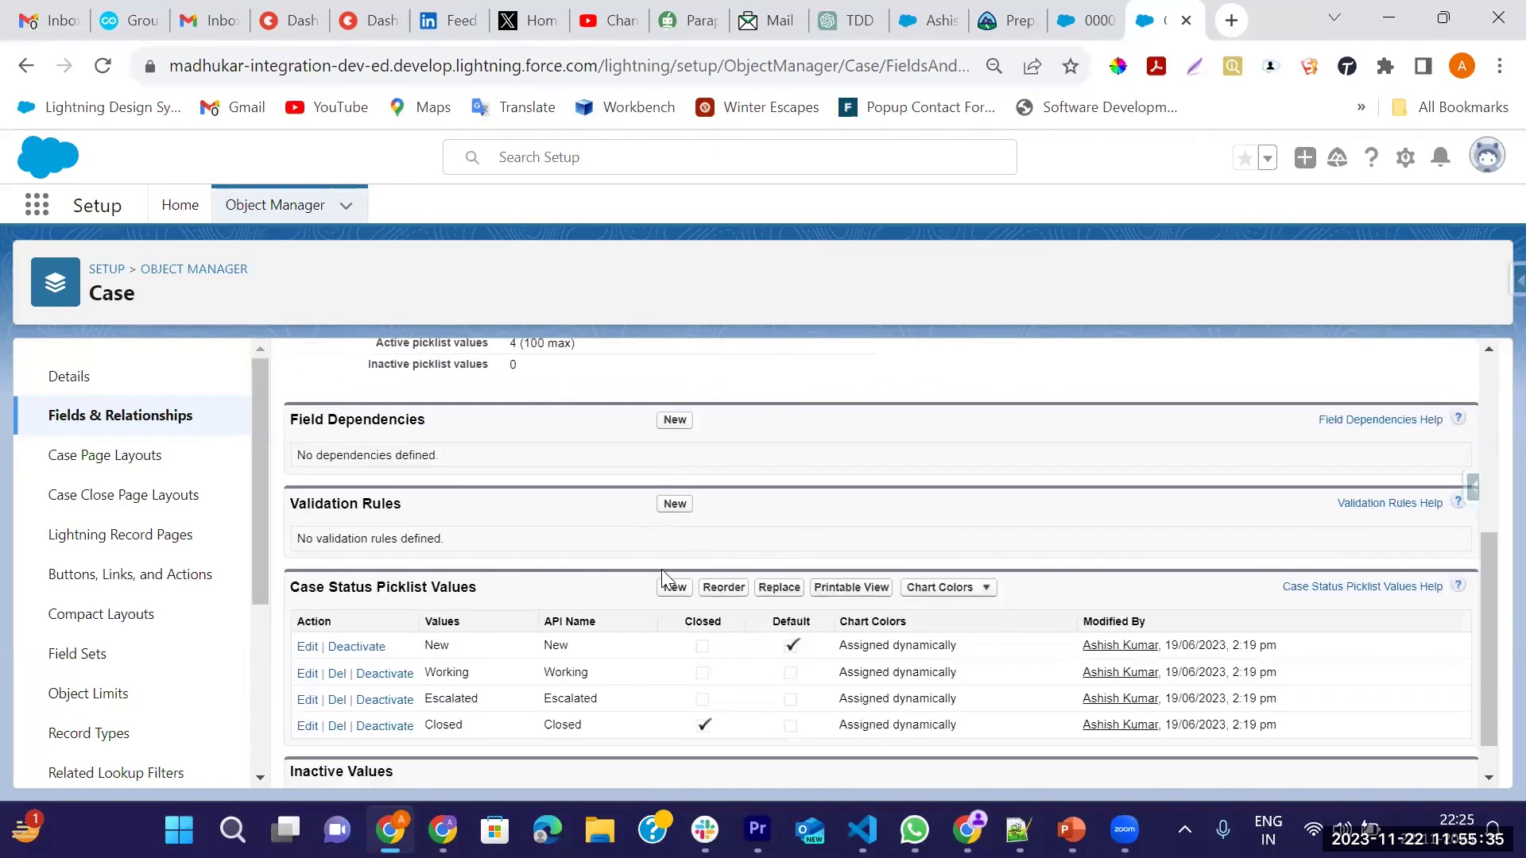
double_click(562, 677)
double_click(556, 598)
double_click(585, 628)
double_click(579, 653)
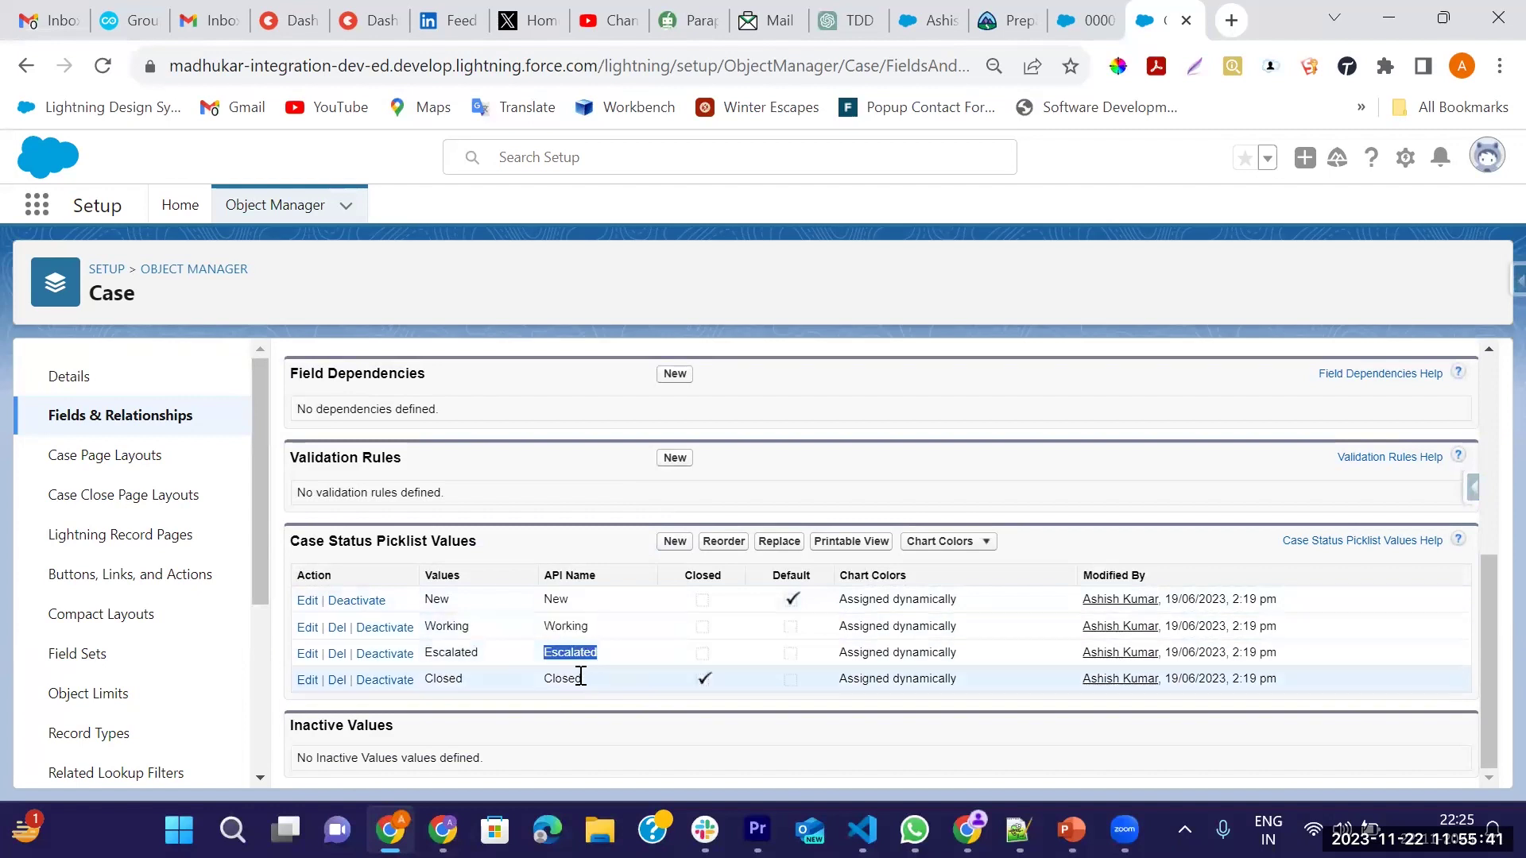
double_click(574, 678)
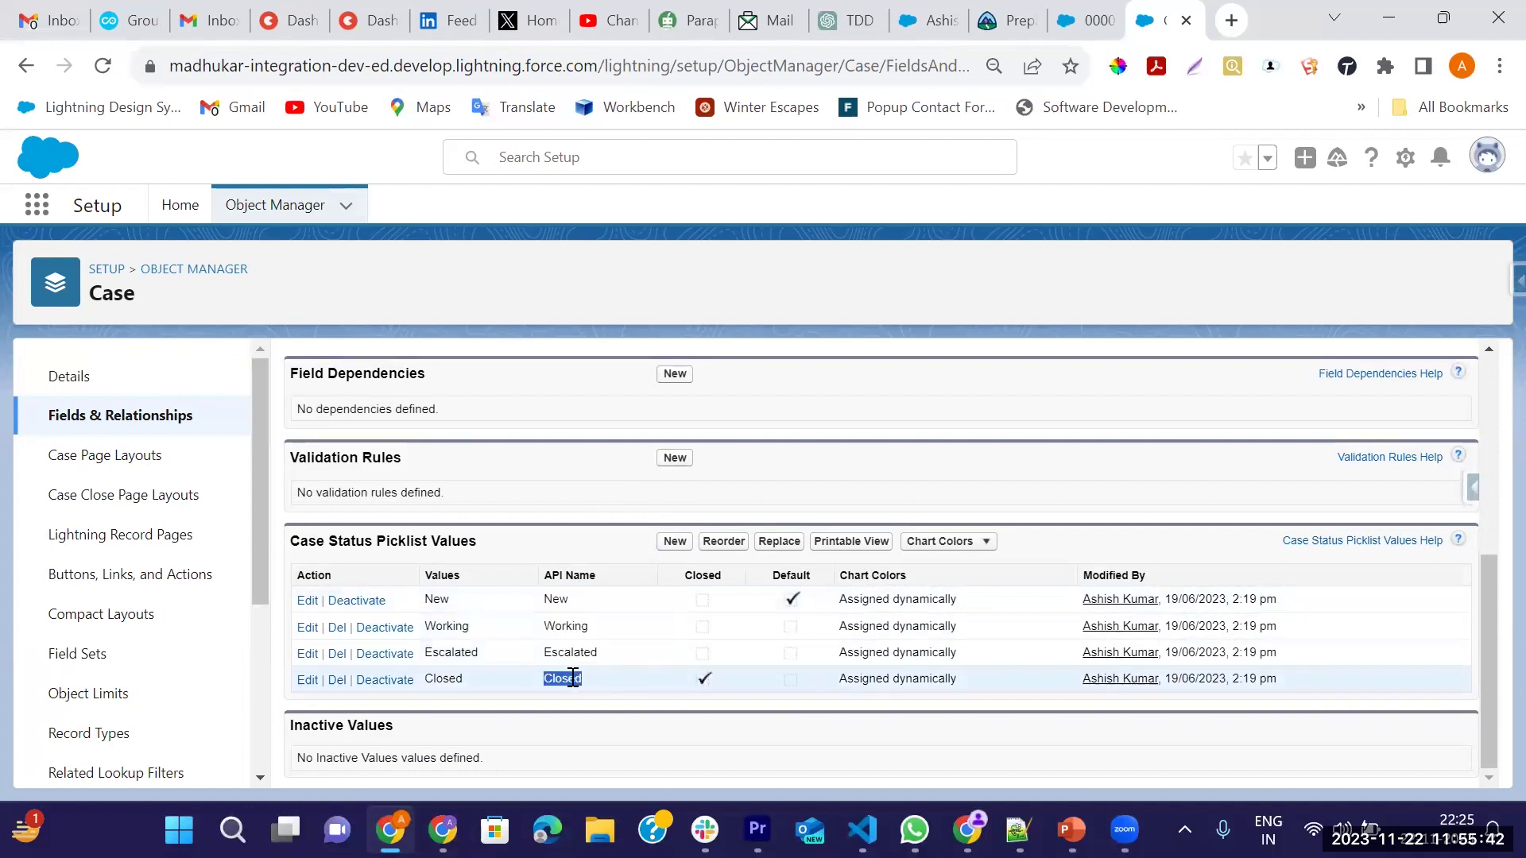
Step: Add a new Case Status picklist value "Resolved" and save it
left_click(675, 542)
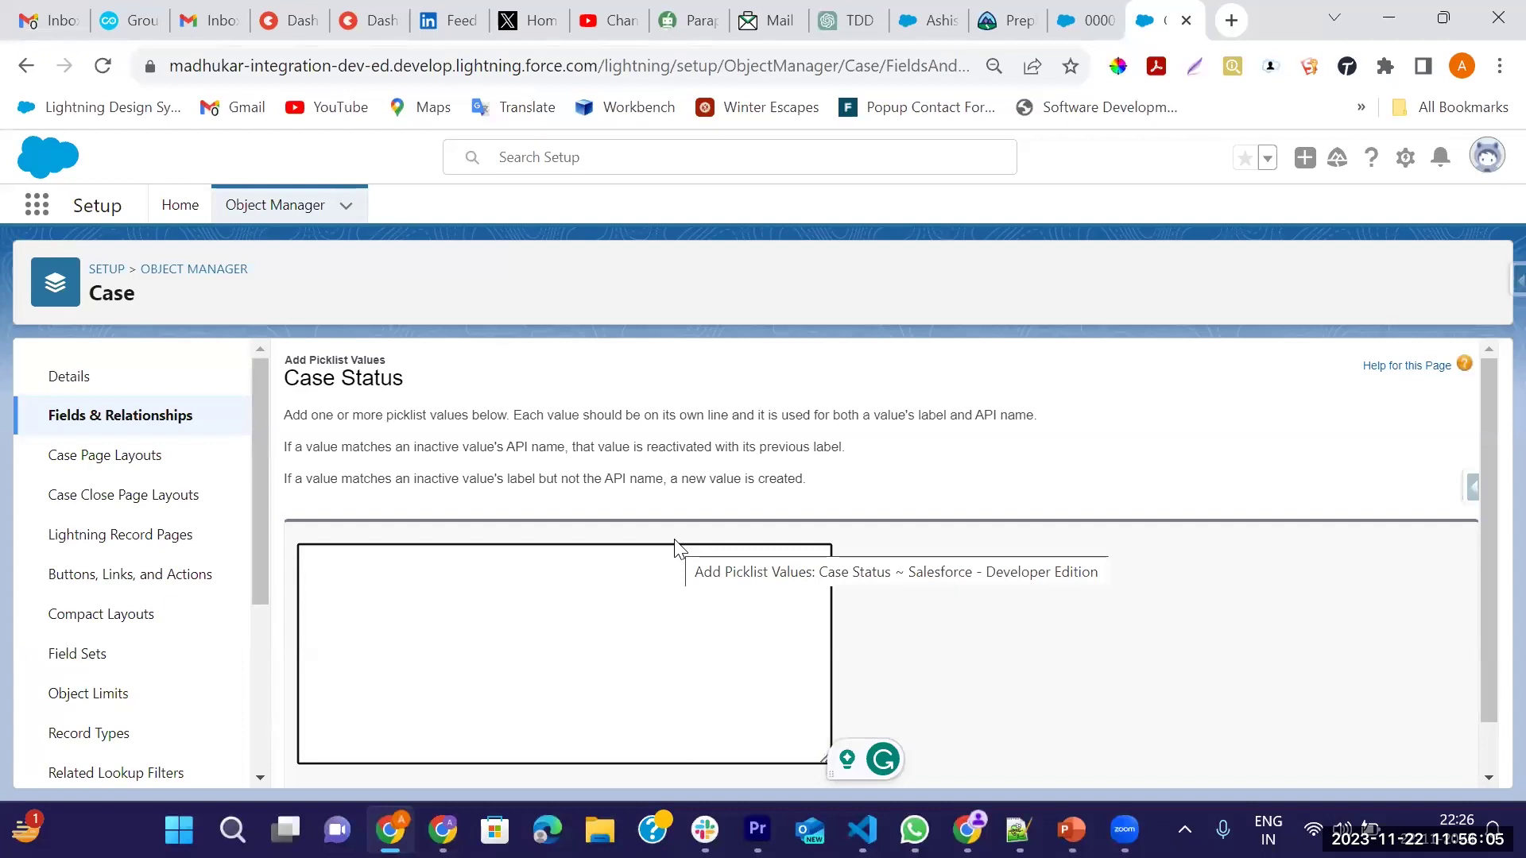
left_click(676, 548)
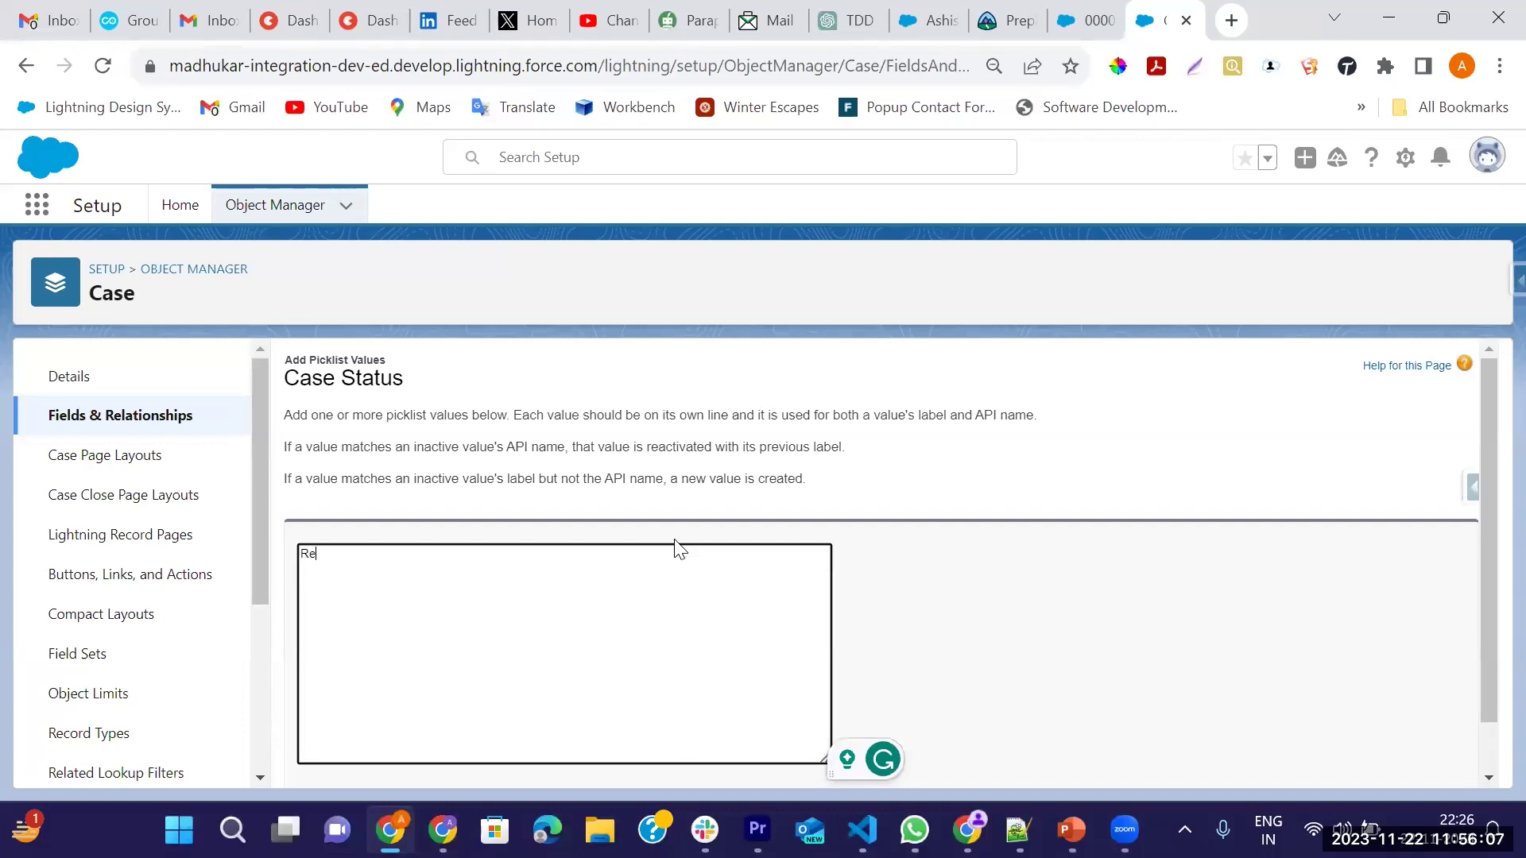
type("Resolved")
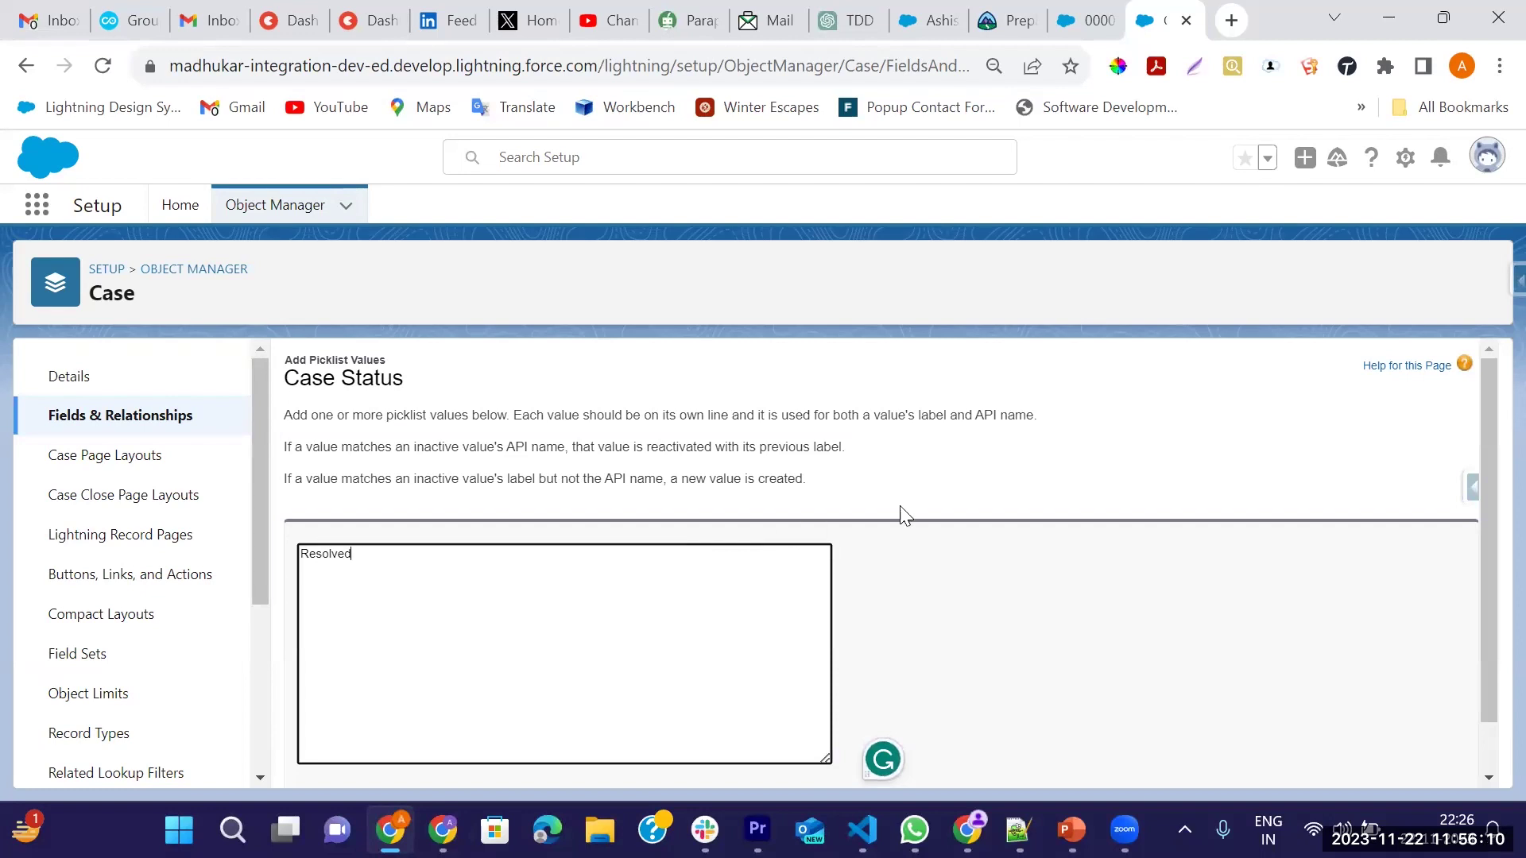
scroll(905, 517, "down", 1)
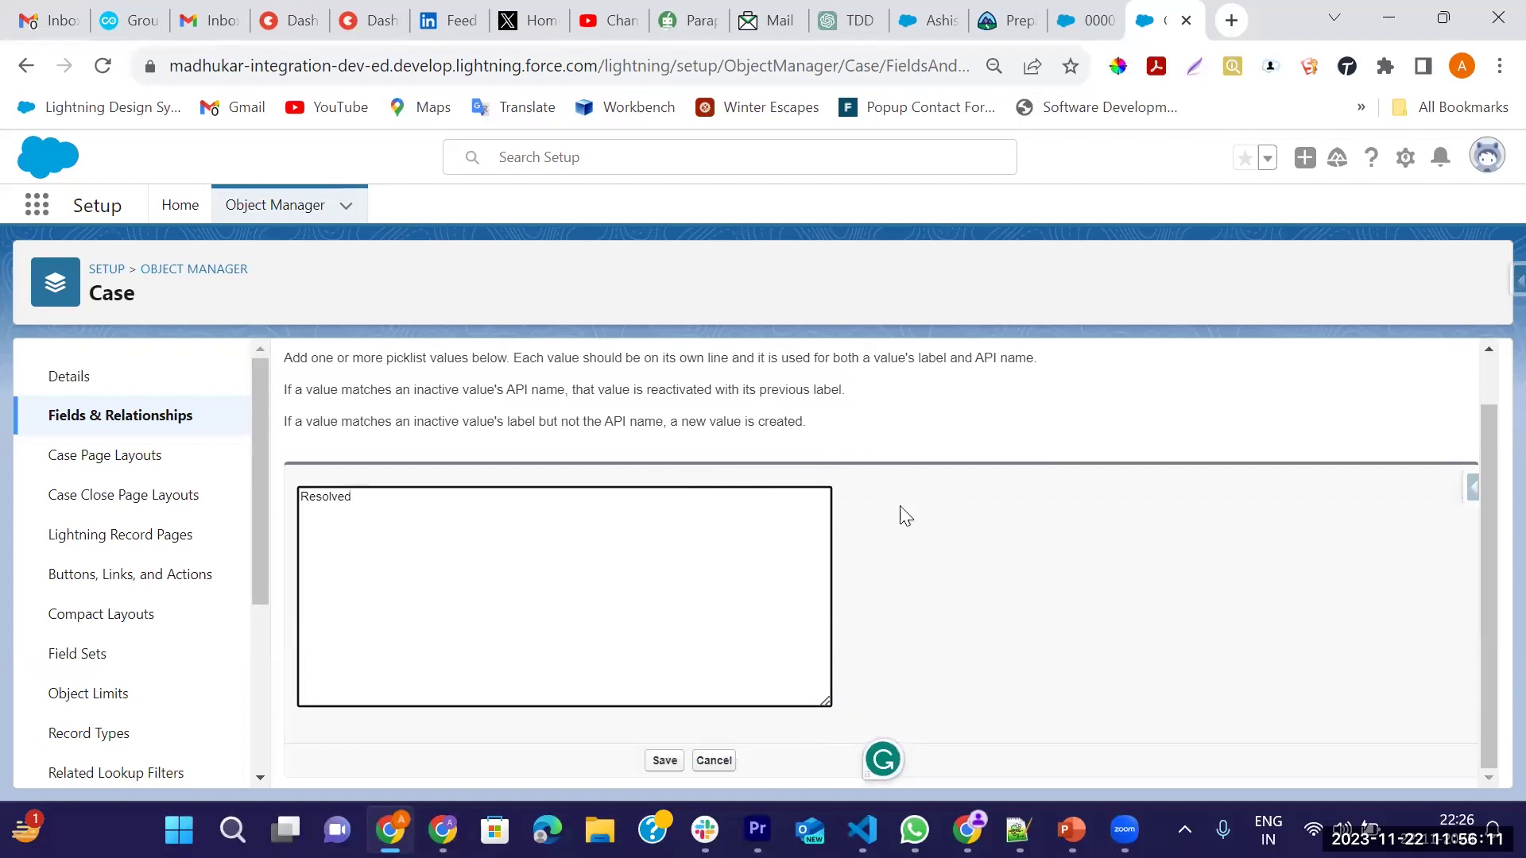
left_click(658, 762)
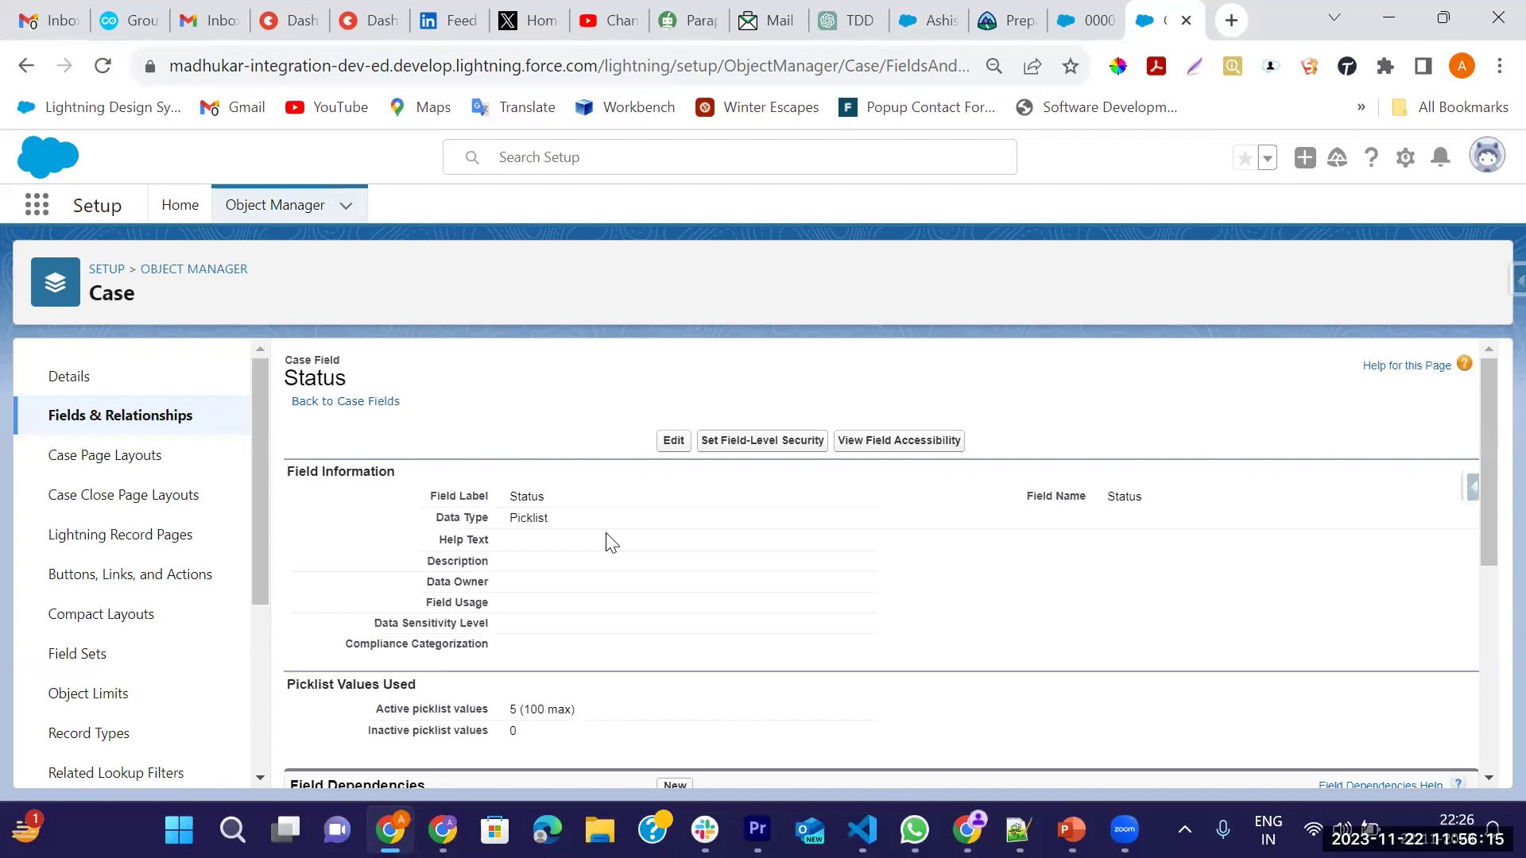
Step: Check the label and API name of the Resolved entry in the Case Status picklist values
scroll(705, 580, "down", 5)
double_click(469, 680)
double_click(572, 676)
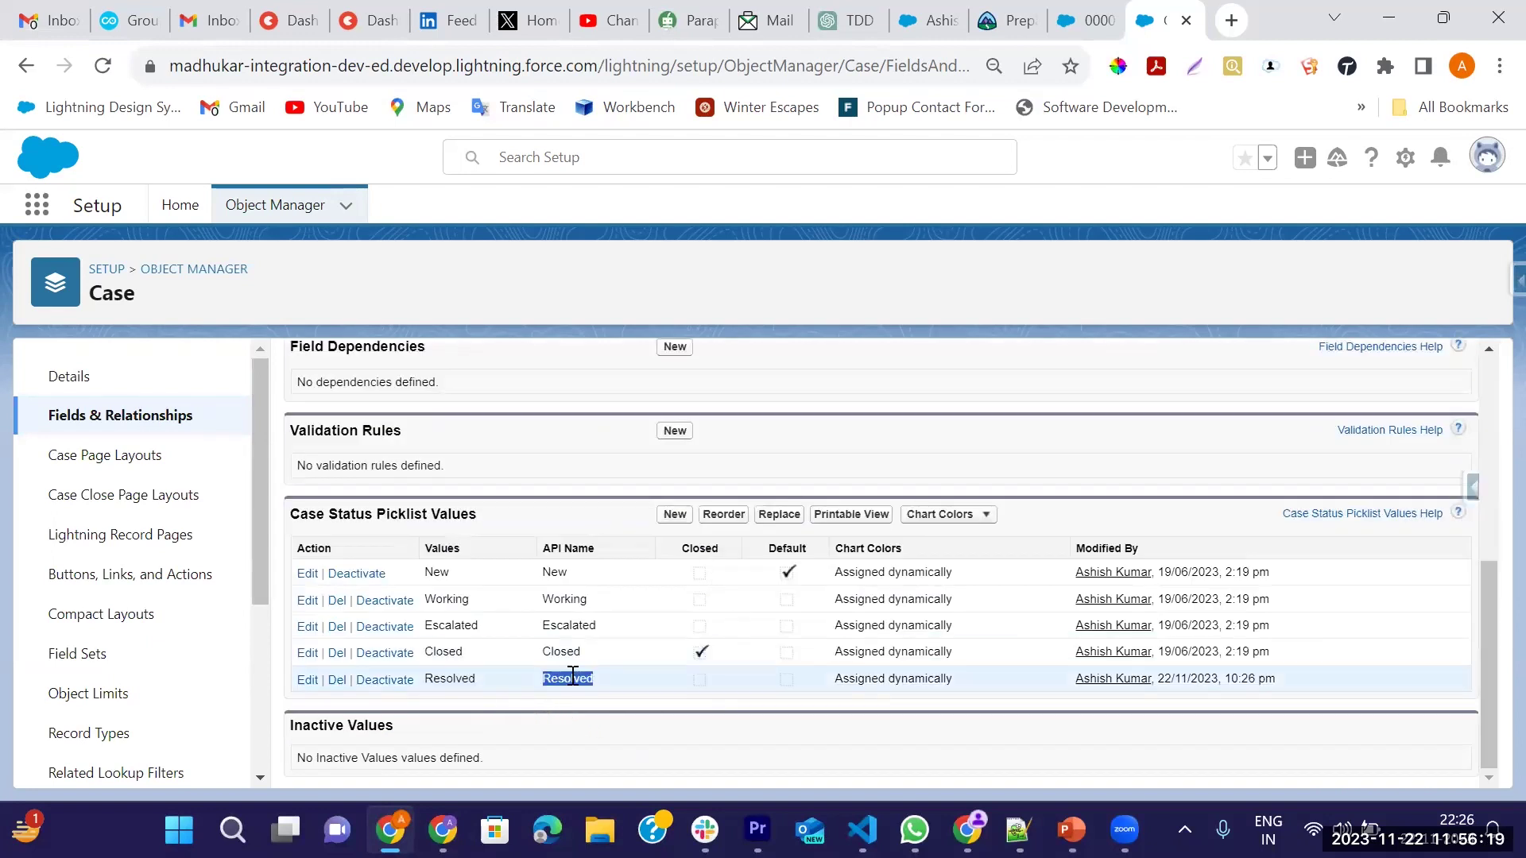
scroll(542, 399, "up", 5)
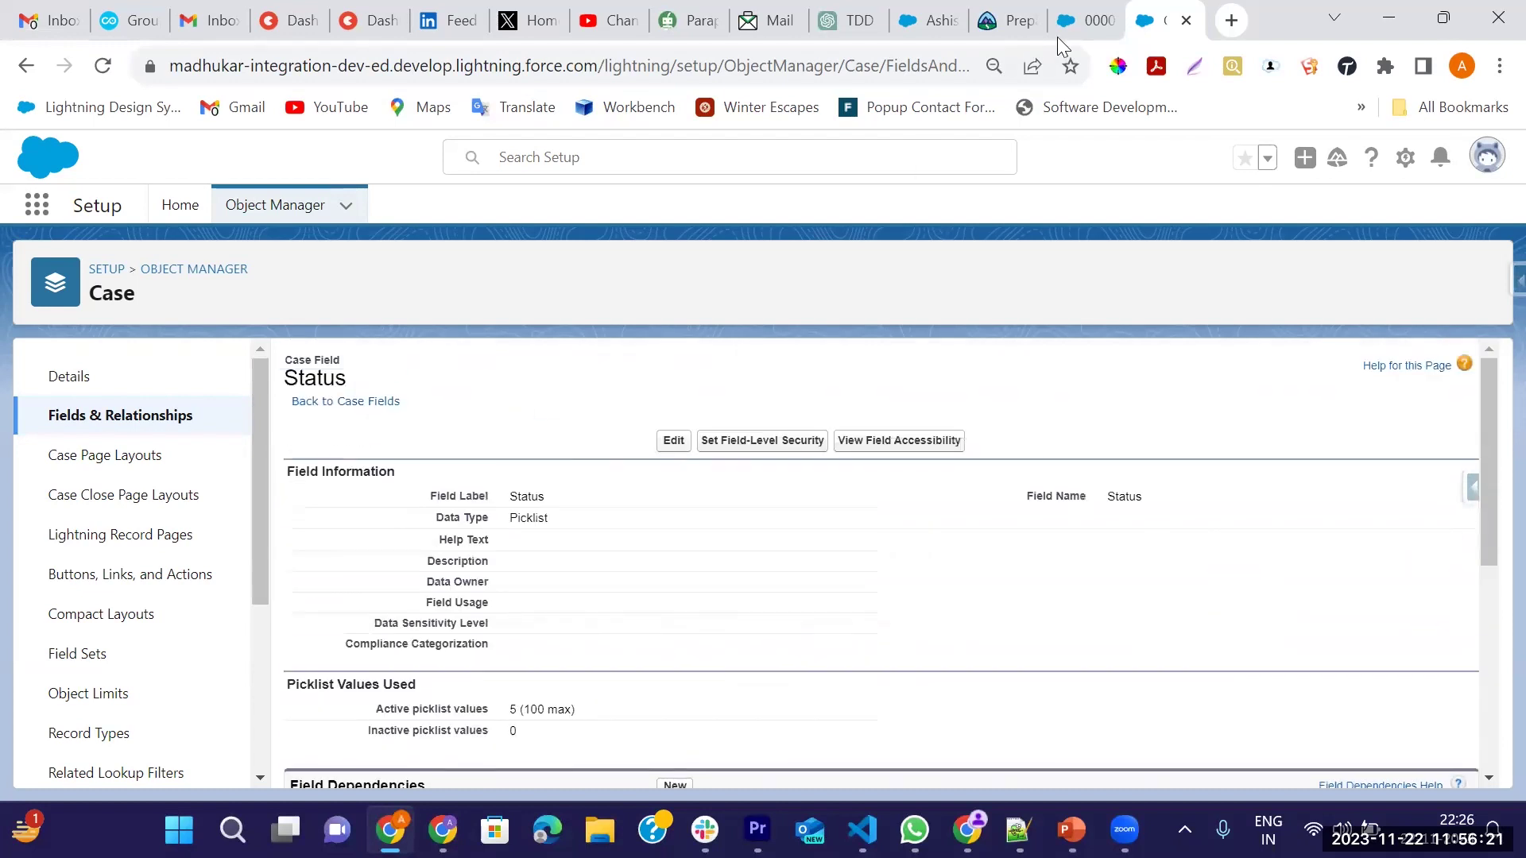
Step: Return to the Sales app's cases and show the All Open Cases list view
left_click(1082, 22)
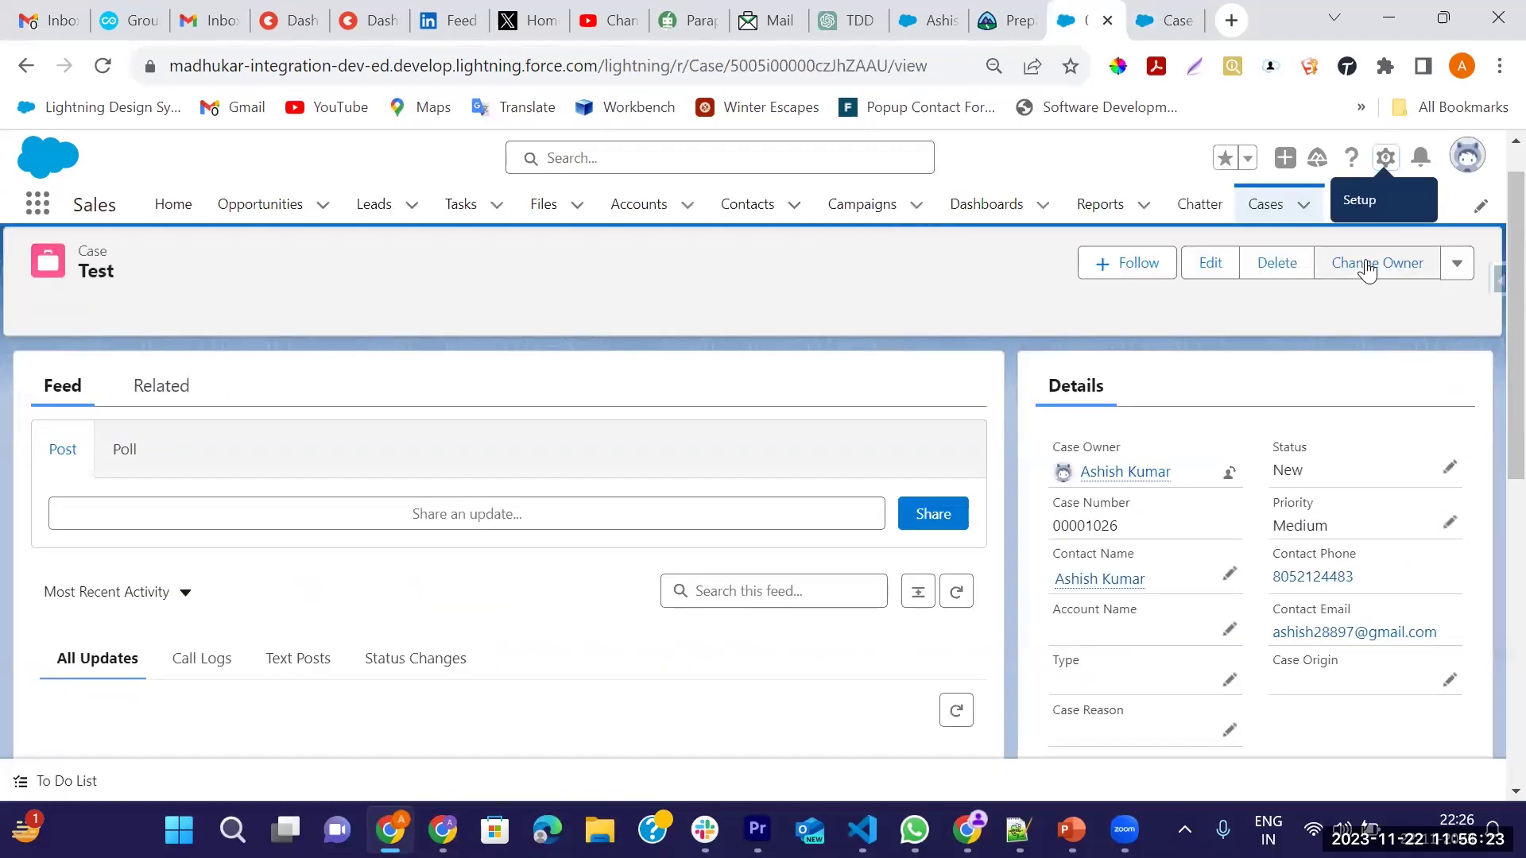
left_click(1266, 204)
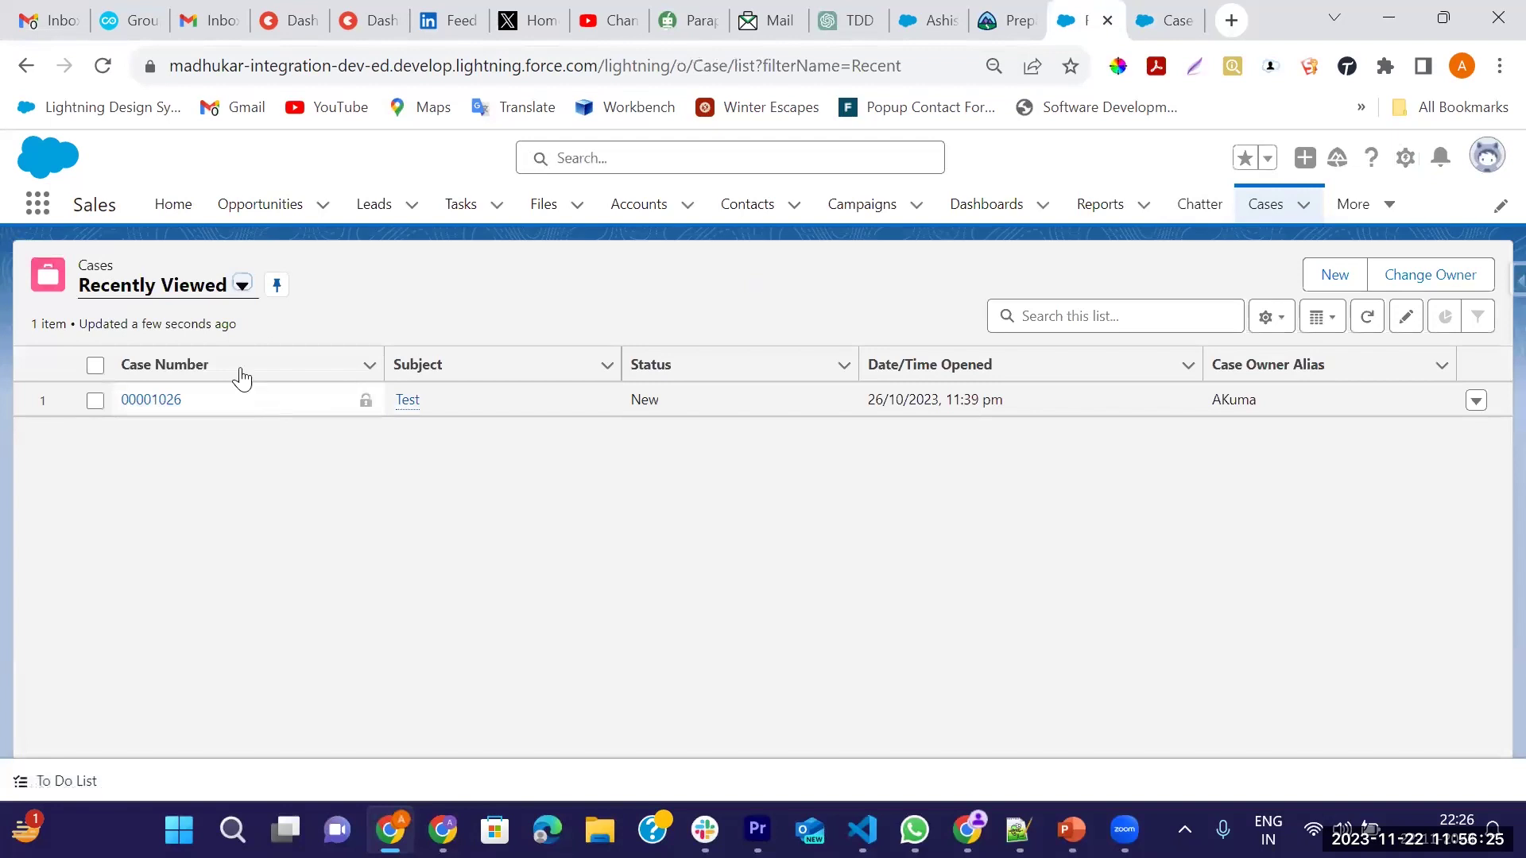
left_click(242, 292)
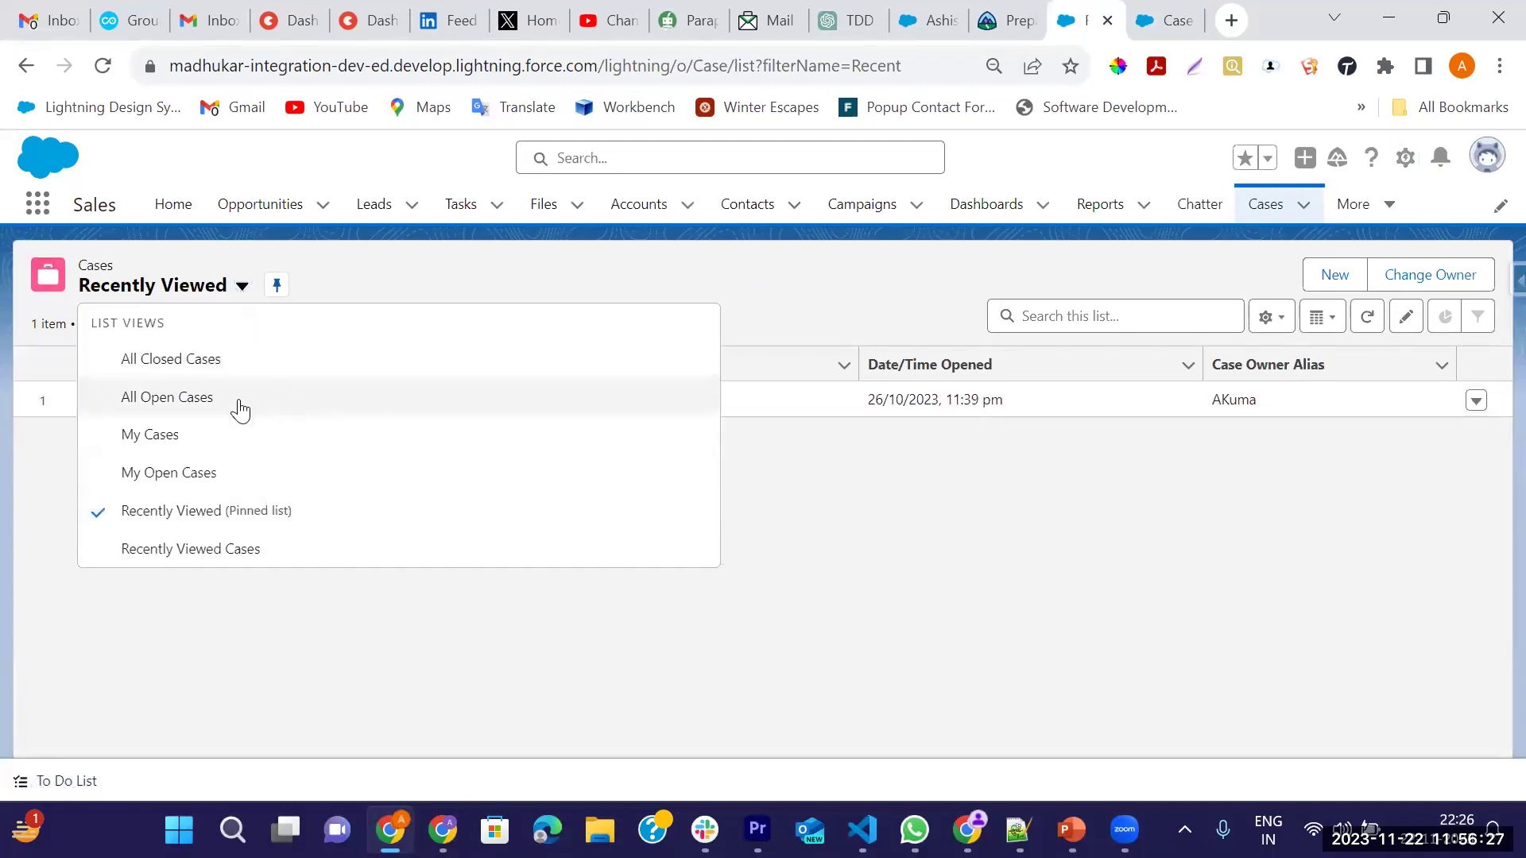
left_click(151, 402)
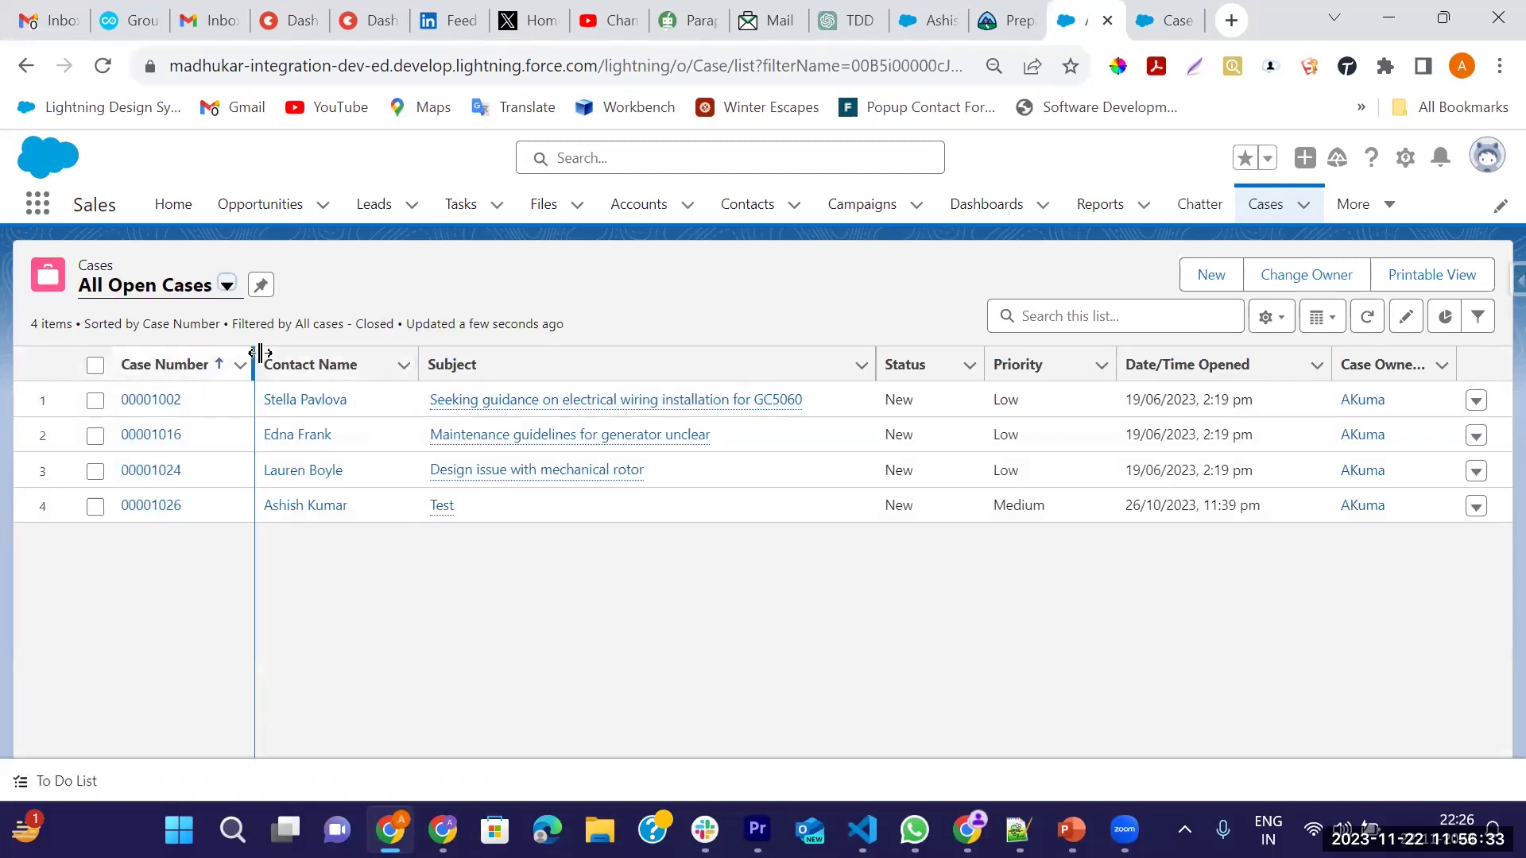
Step: View the Status options inline for the case "Seeking guidance on electrical wiring installation for GC5060"
mouse_move(732, 401)
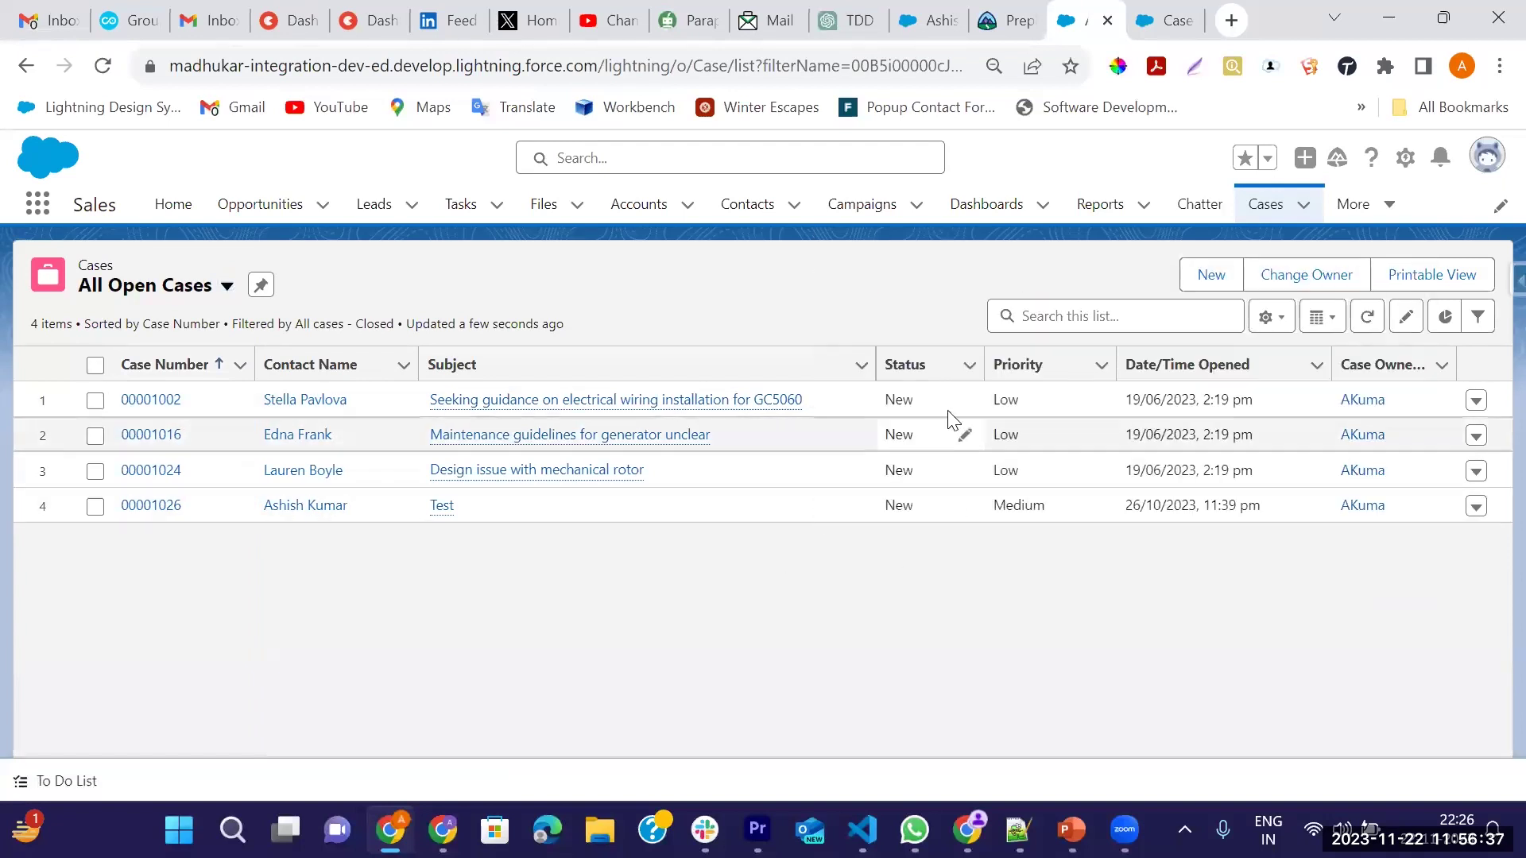
left_click(966, 405)
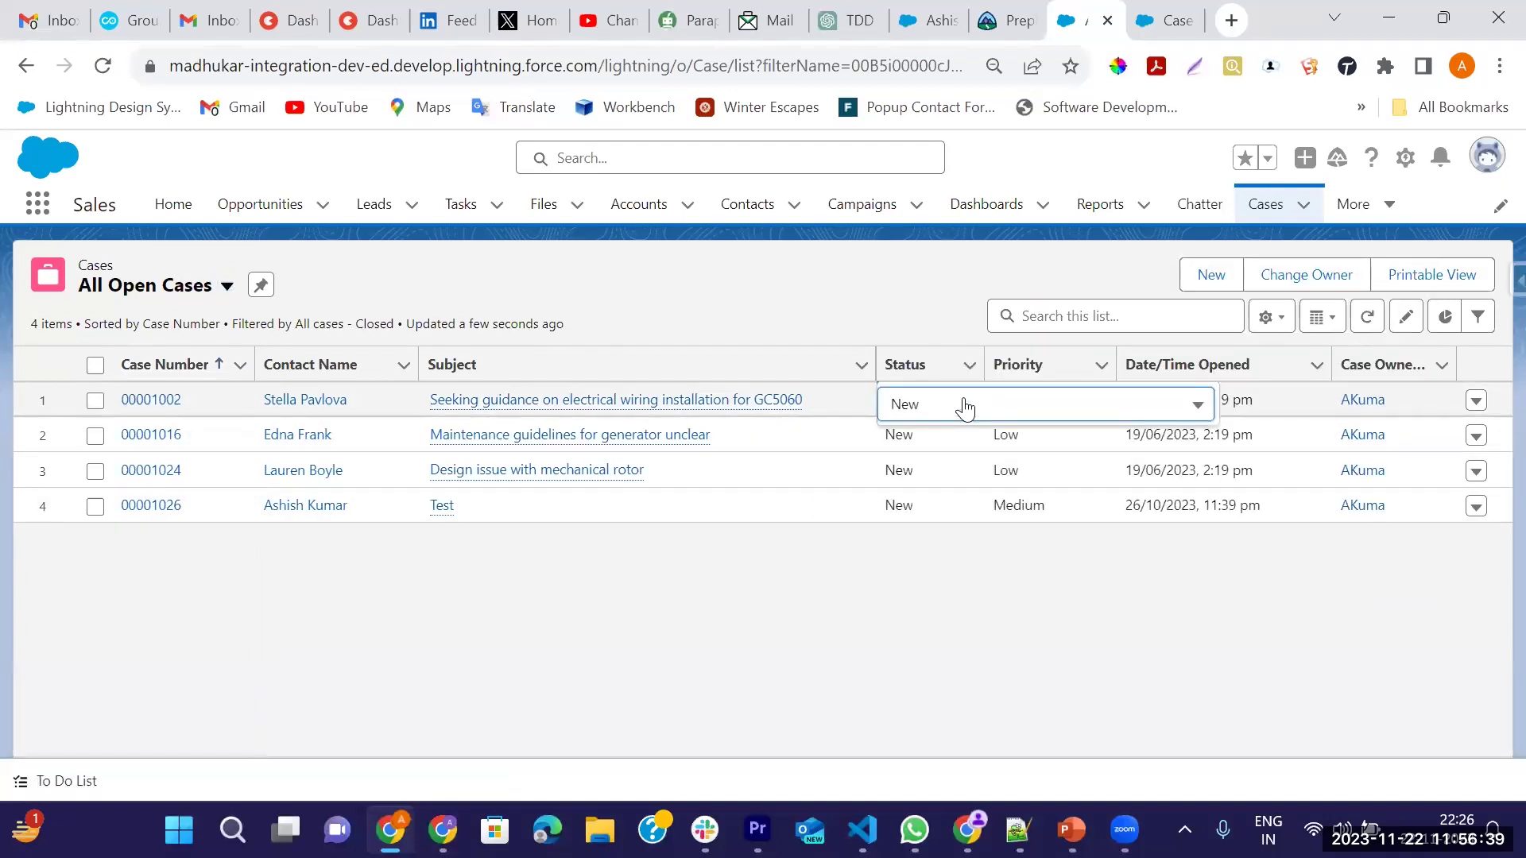
left_click(973, 407)
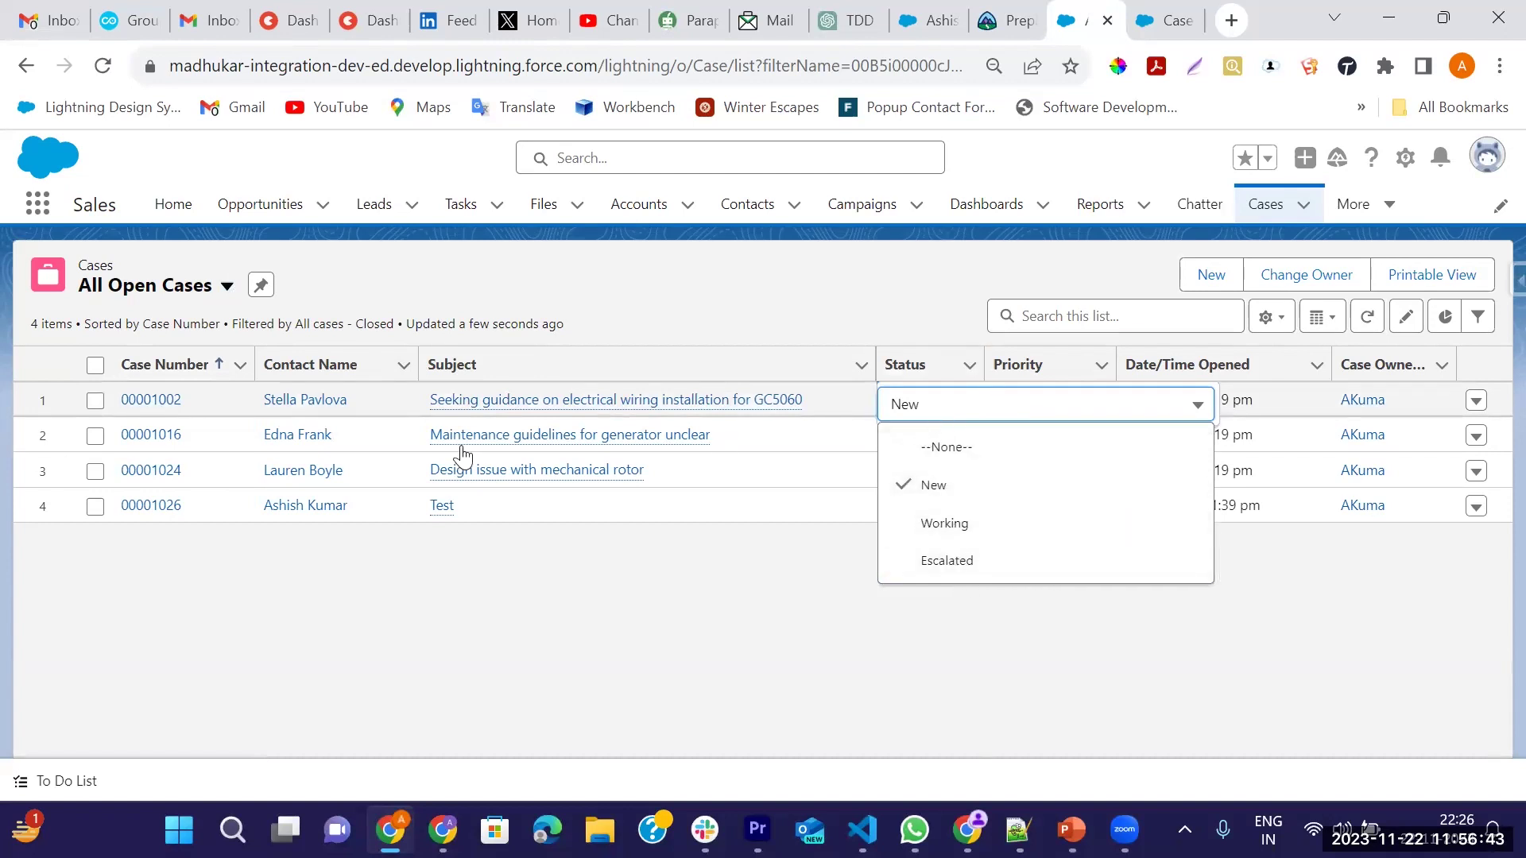
Step: Open the case "Seeking guidance on electrical wiring installation for GC5060", set its Status to Working and save the record
left_click(165, 401)
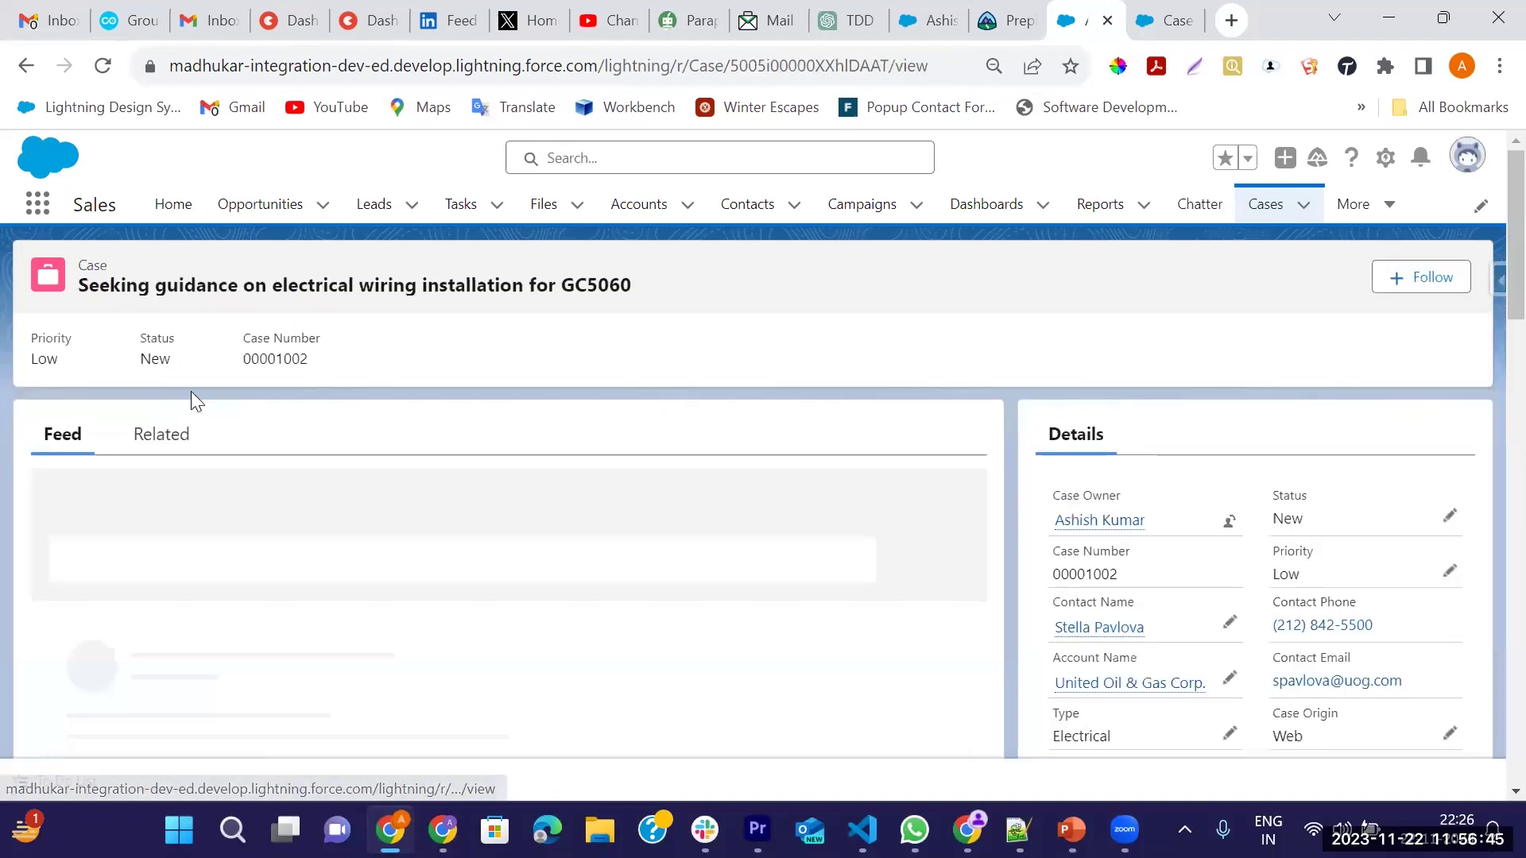
left_click(1449, 516)
left_click(1332, 584)
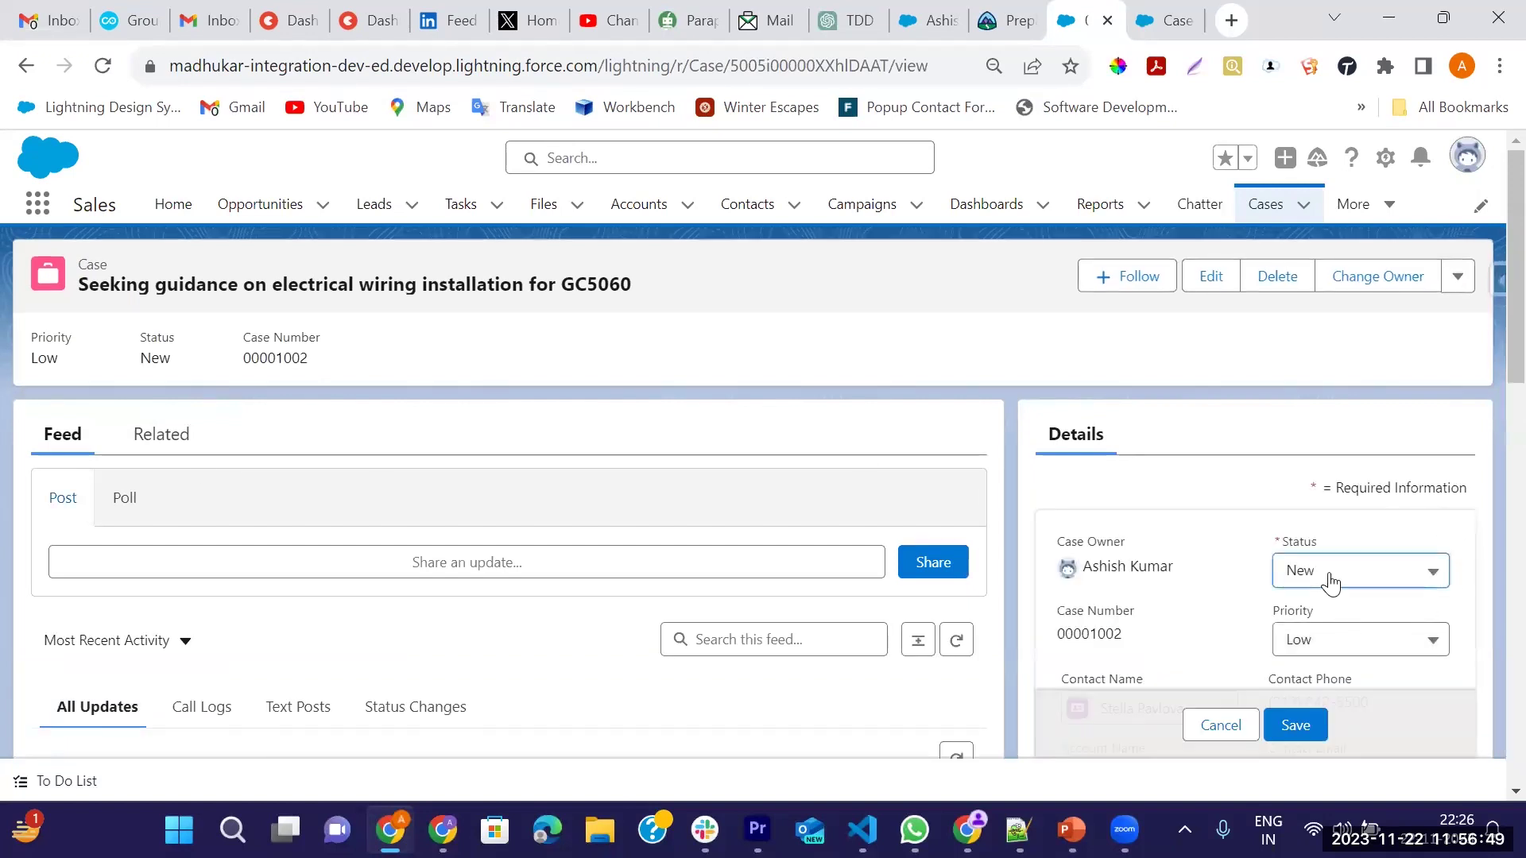
left_click(1338, 692)
scroll(1324, 524, "down", 3)
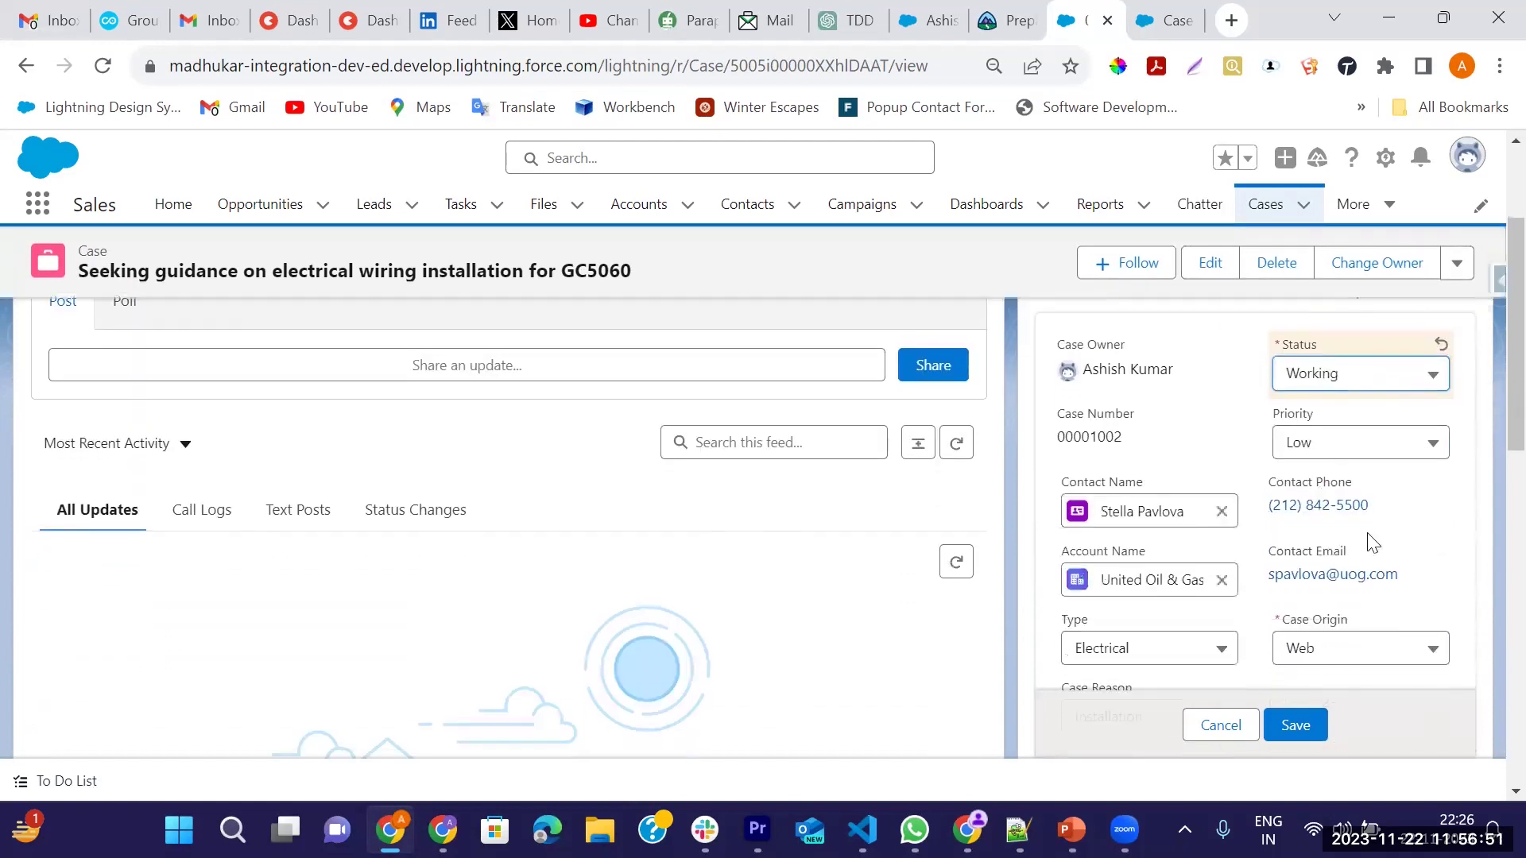
left_click(1296, 725)
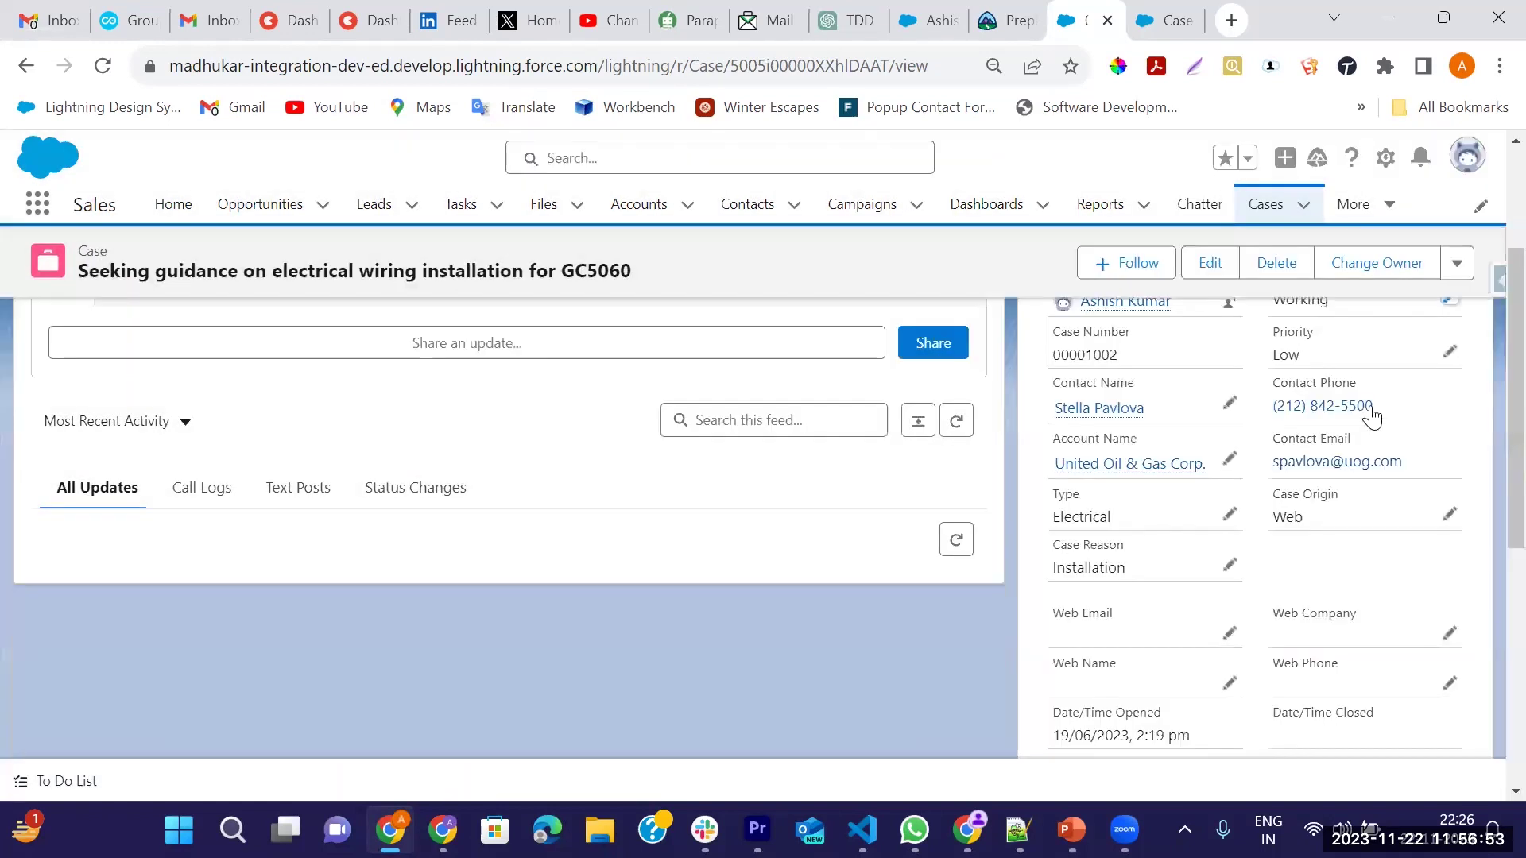
Step: Check which Status options are offered on the open electrical wiring case, and cancel the edit
scroll(1391, 398, "up", 2)
left_click(1450, 435)
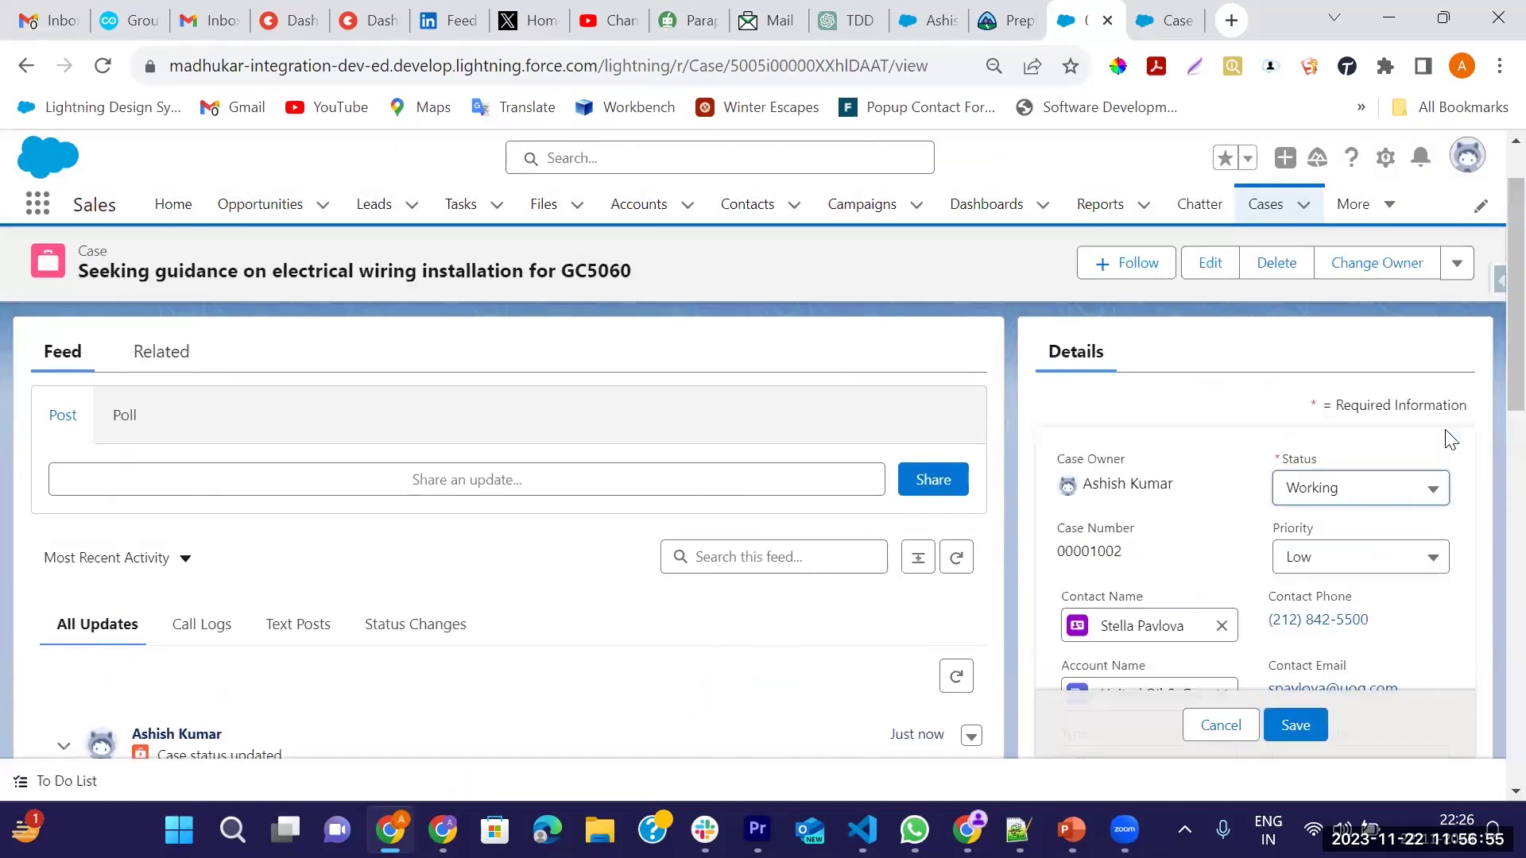
left_click(1291, 505)
scroll(1351, 556, "down", 2)
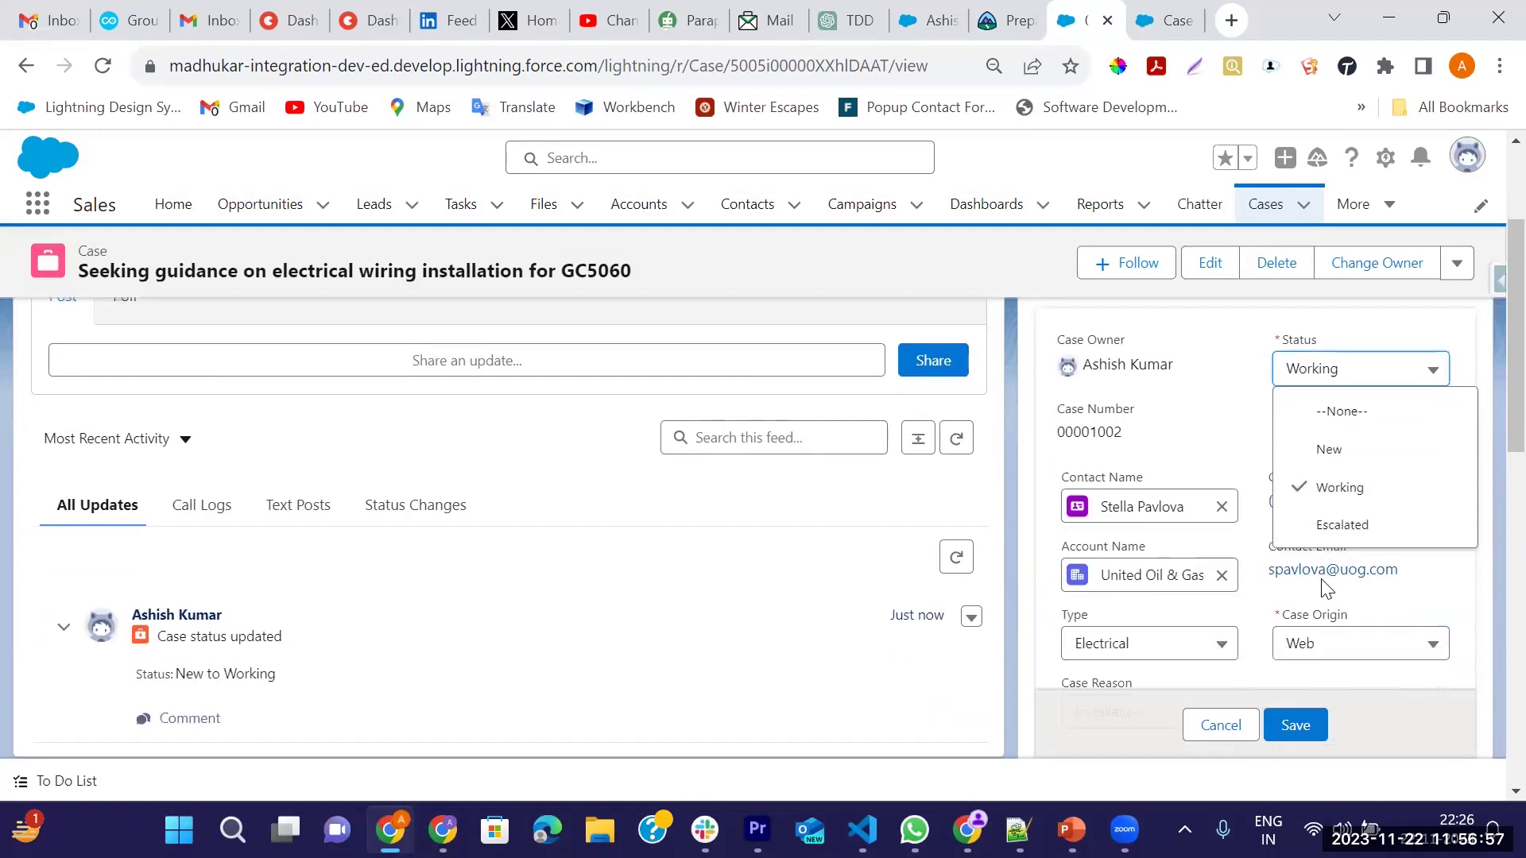
left_click(1217, 725)
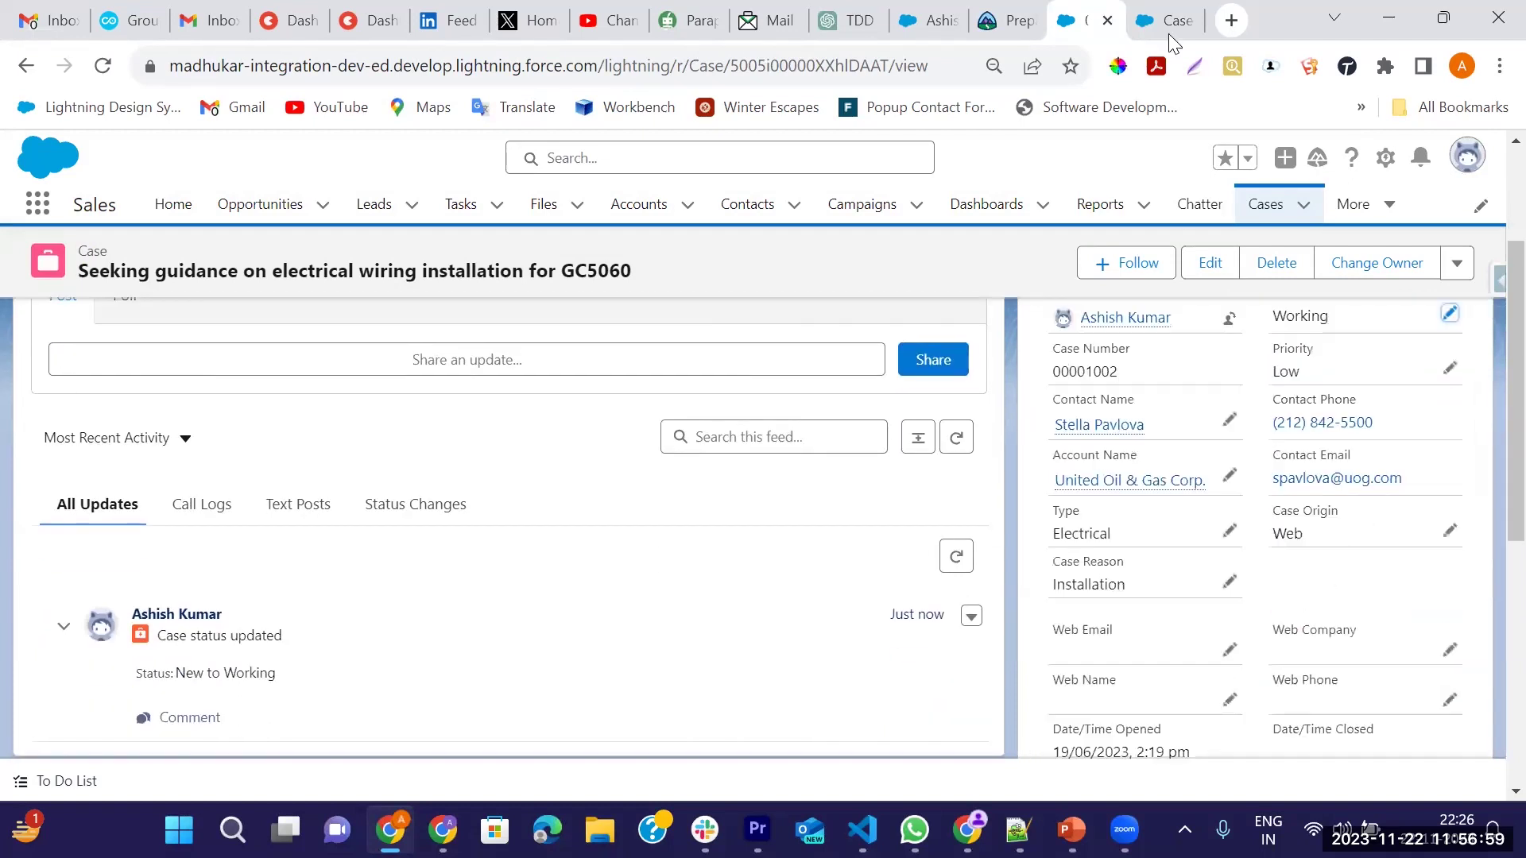
Step: Return to the Case object's setup and examine the Case Status picklist values and the object's record types
left_click(1168, 20)
scroll(660, 509, "down", 5)
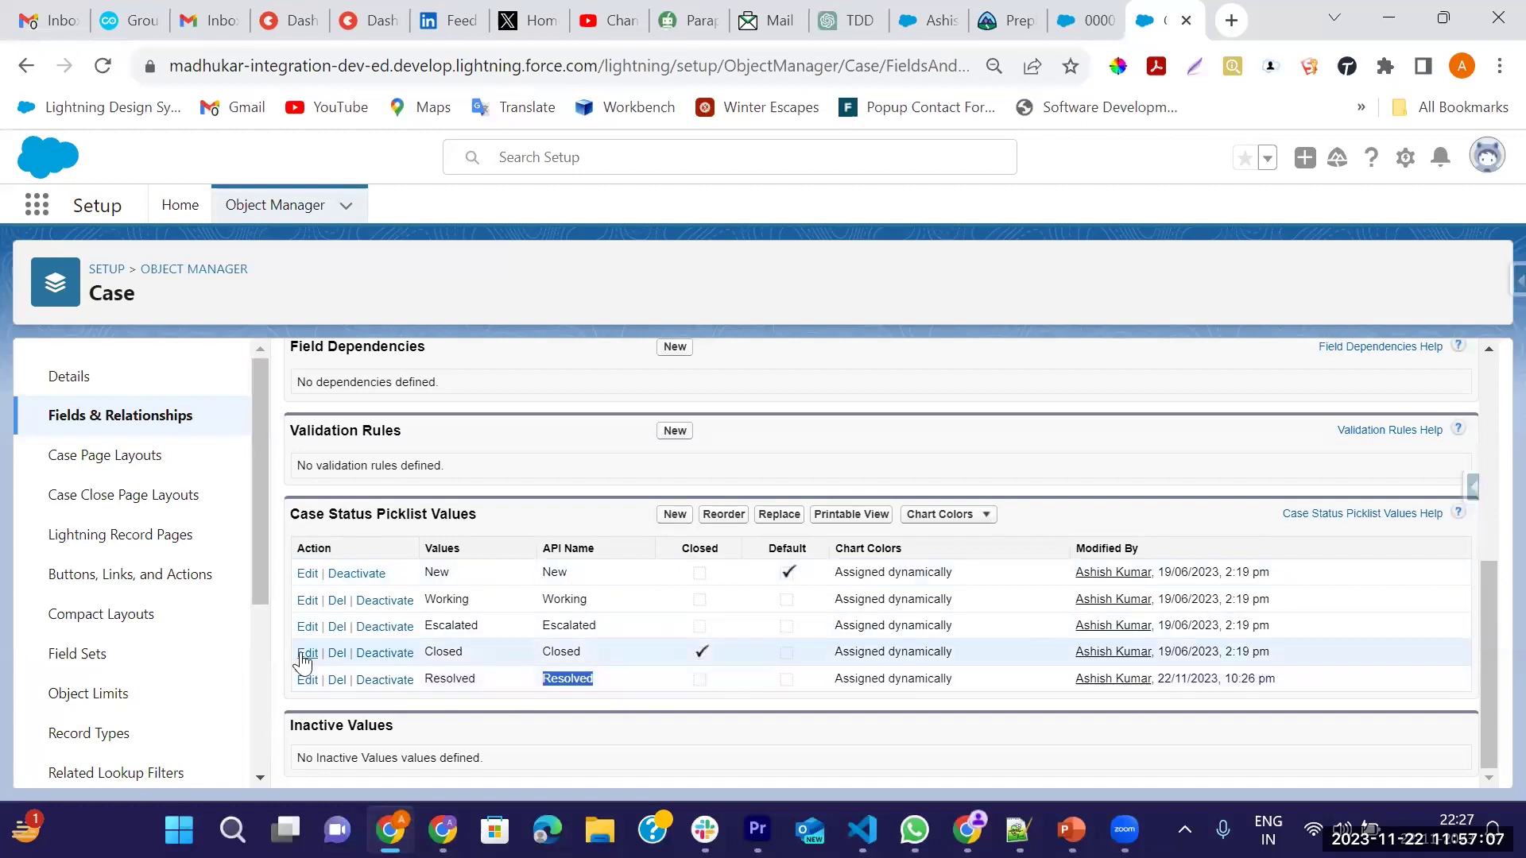
scroll(140, 675, "down", 1)
left_click(93, 641)
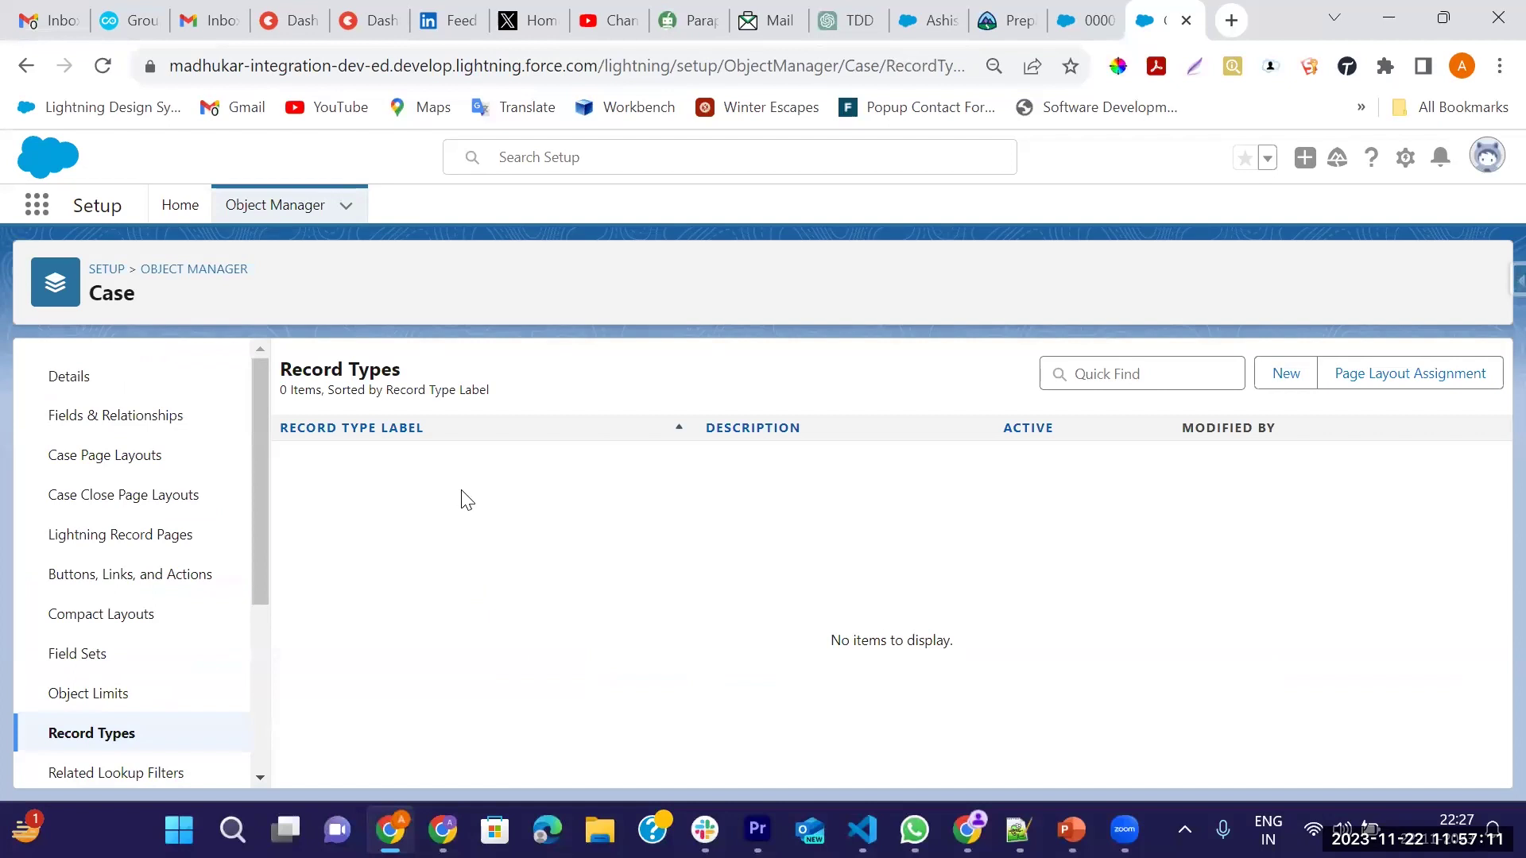
scroll(37, 589, "down", 2)
scroll(37, 607, "up", 2)
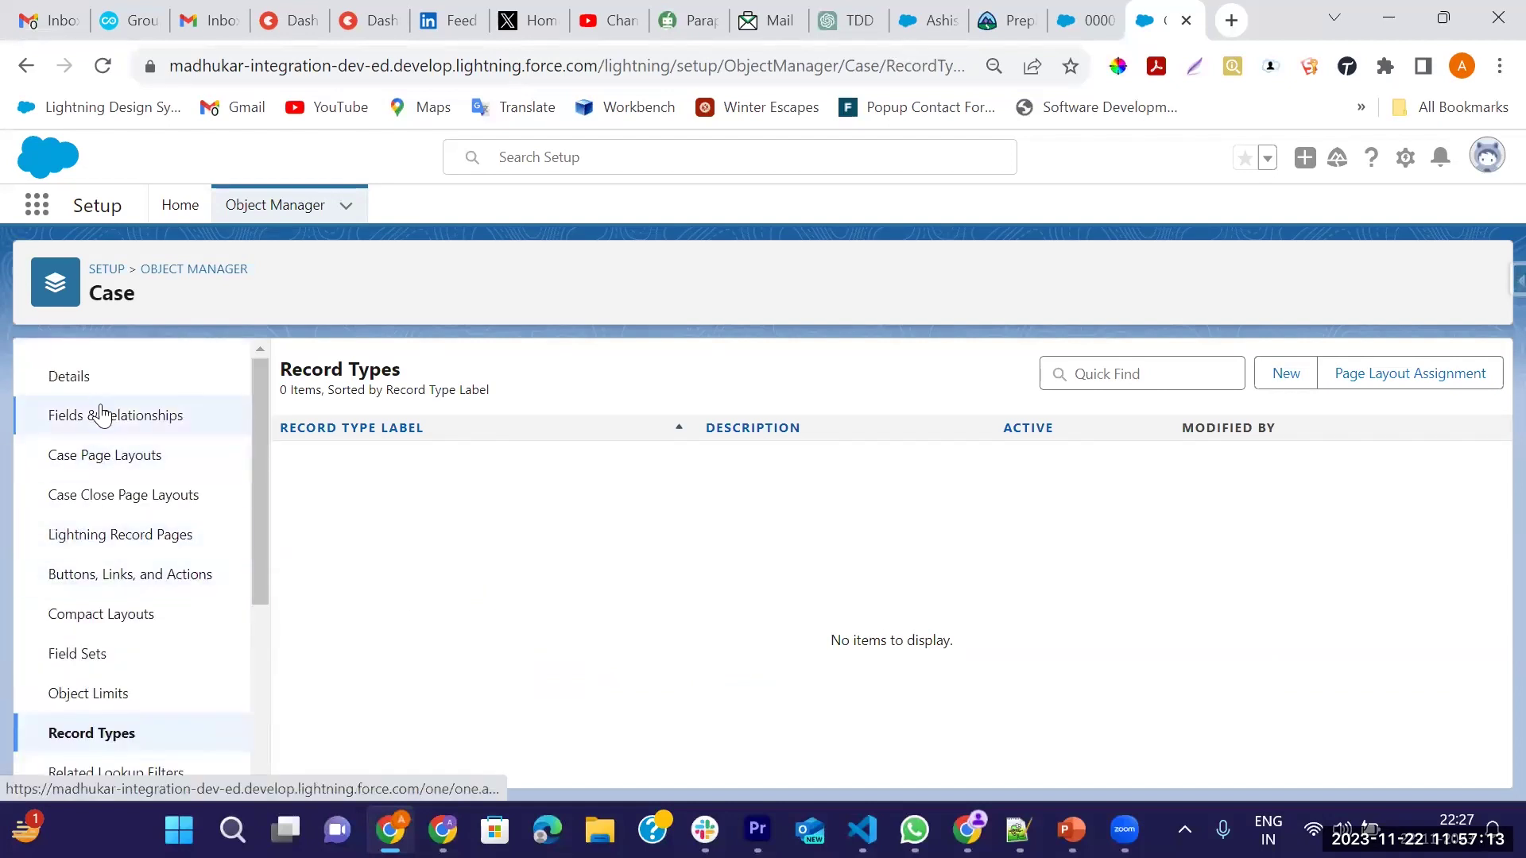
left_click(77, 415)
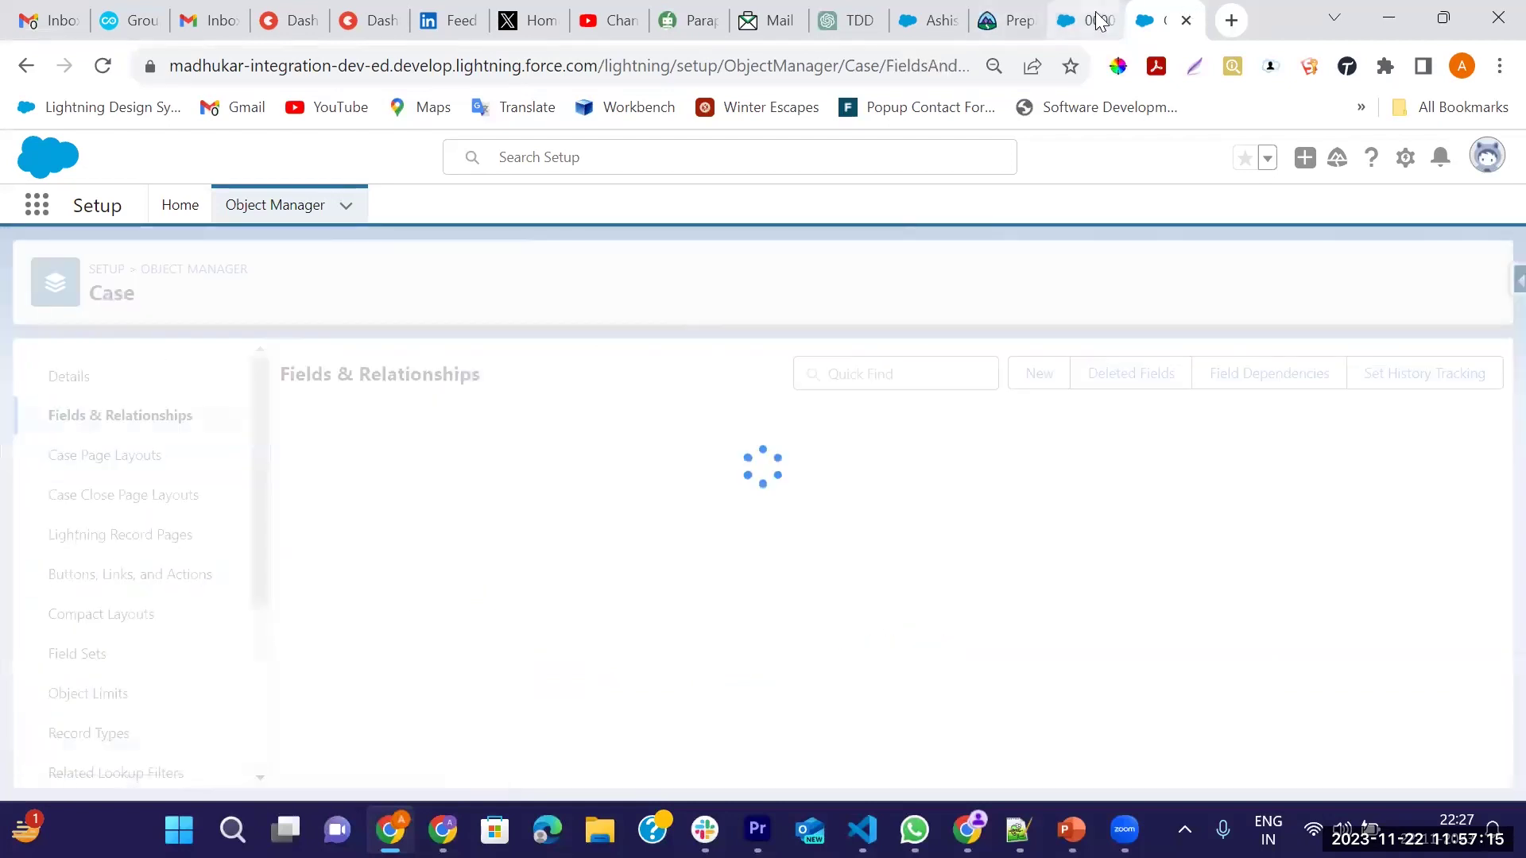
Step: Go back to the electrical wiring case, reload the page and look for Resolved among its Status options
left_click(1099, 20)
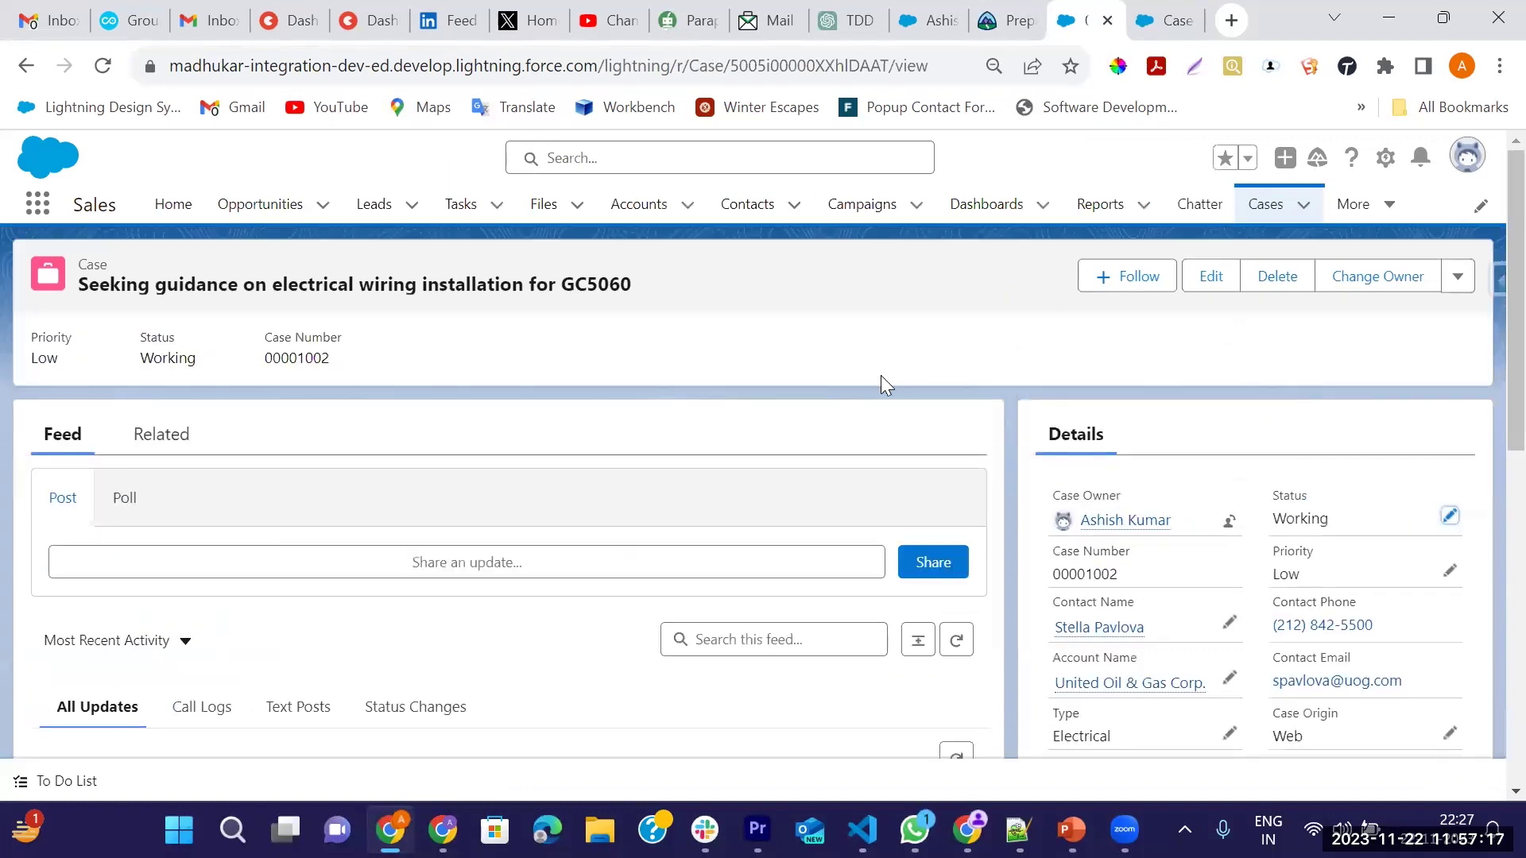
key("F5")
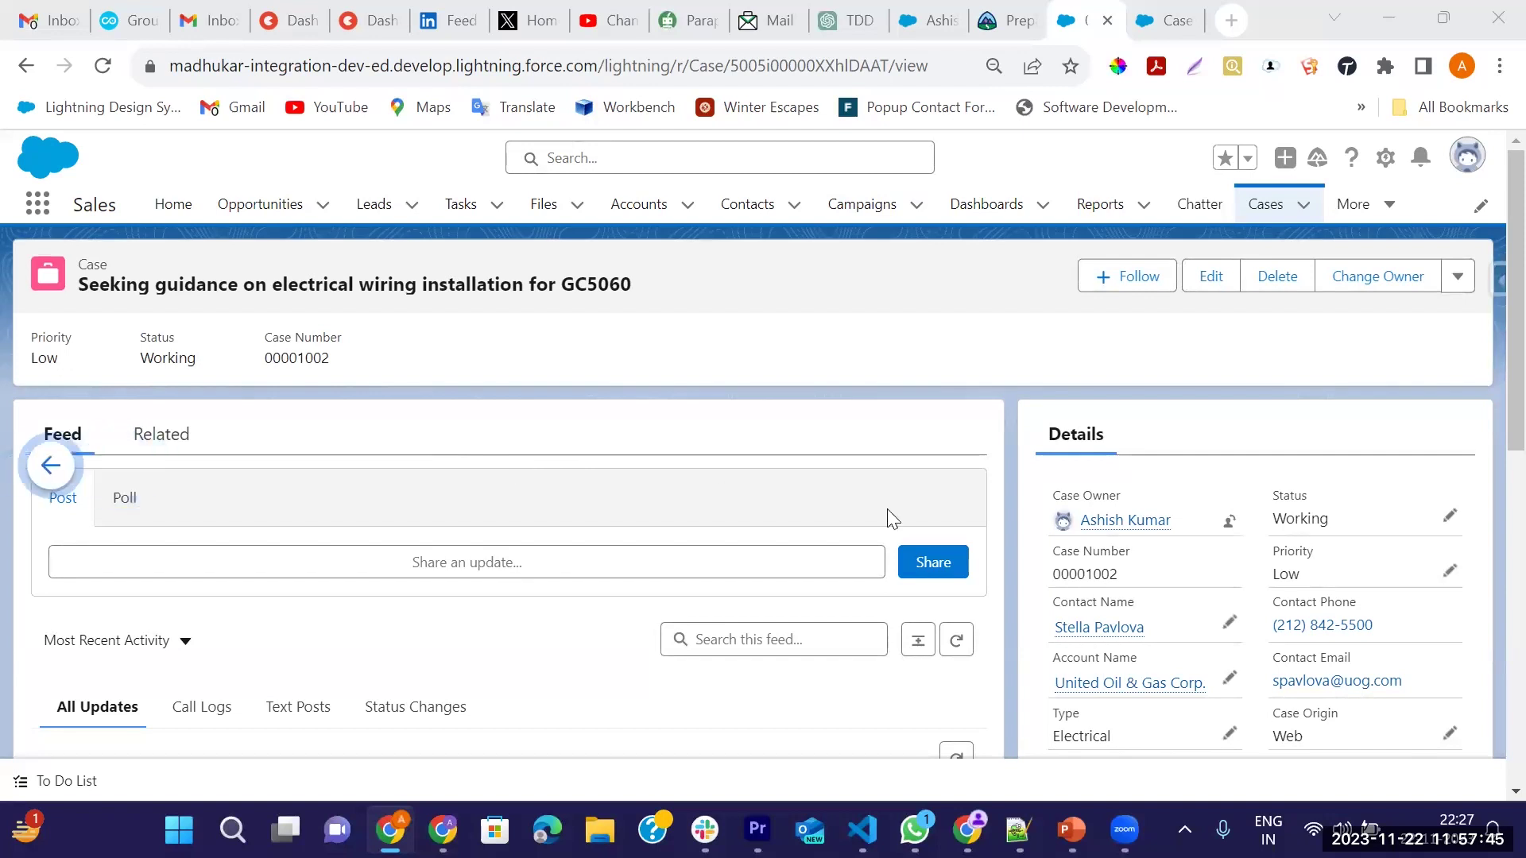
left_click(1451, 520)
left_click(1325, 569)
left_click(1325, 569)
left_click(1327, 570)
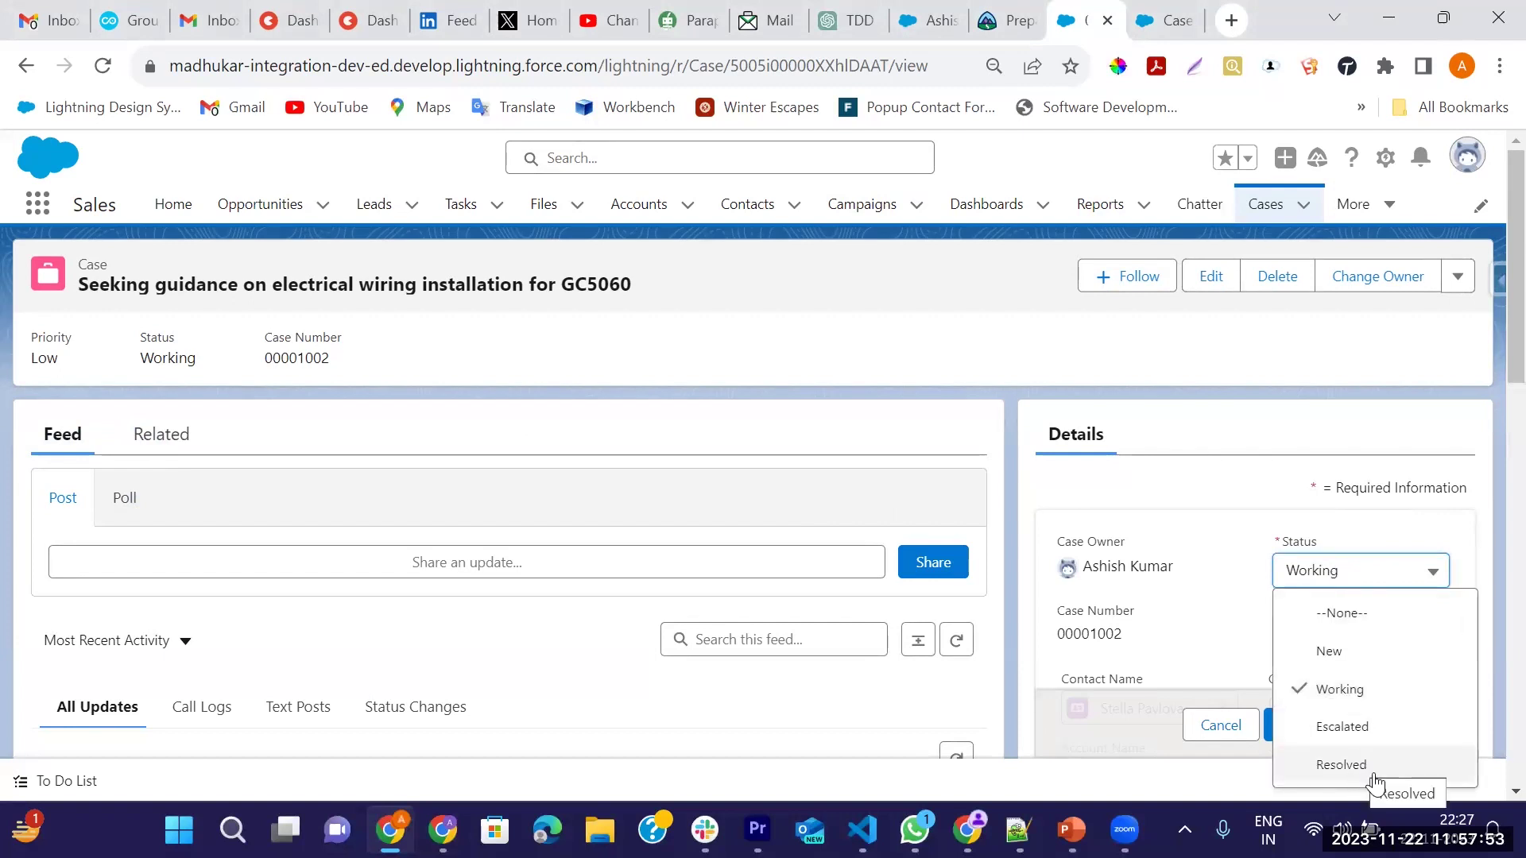
Step: Leave the case record and show the All Open Cases list view
left_click(1266, 204)
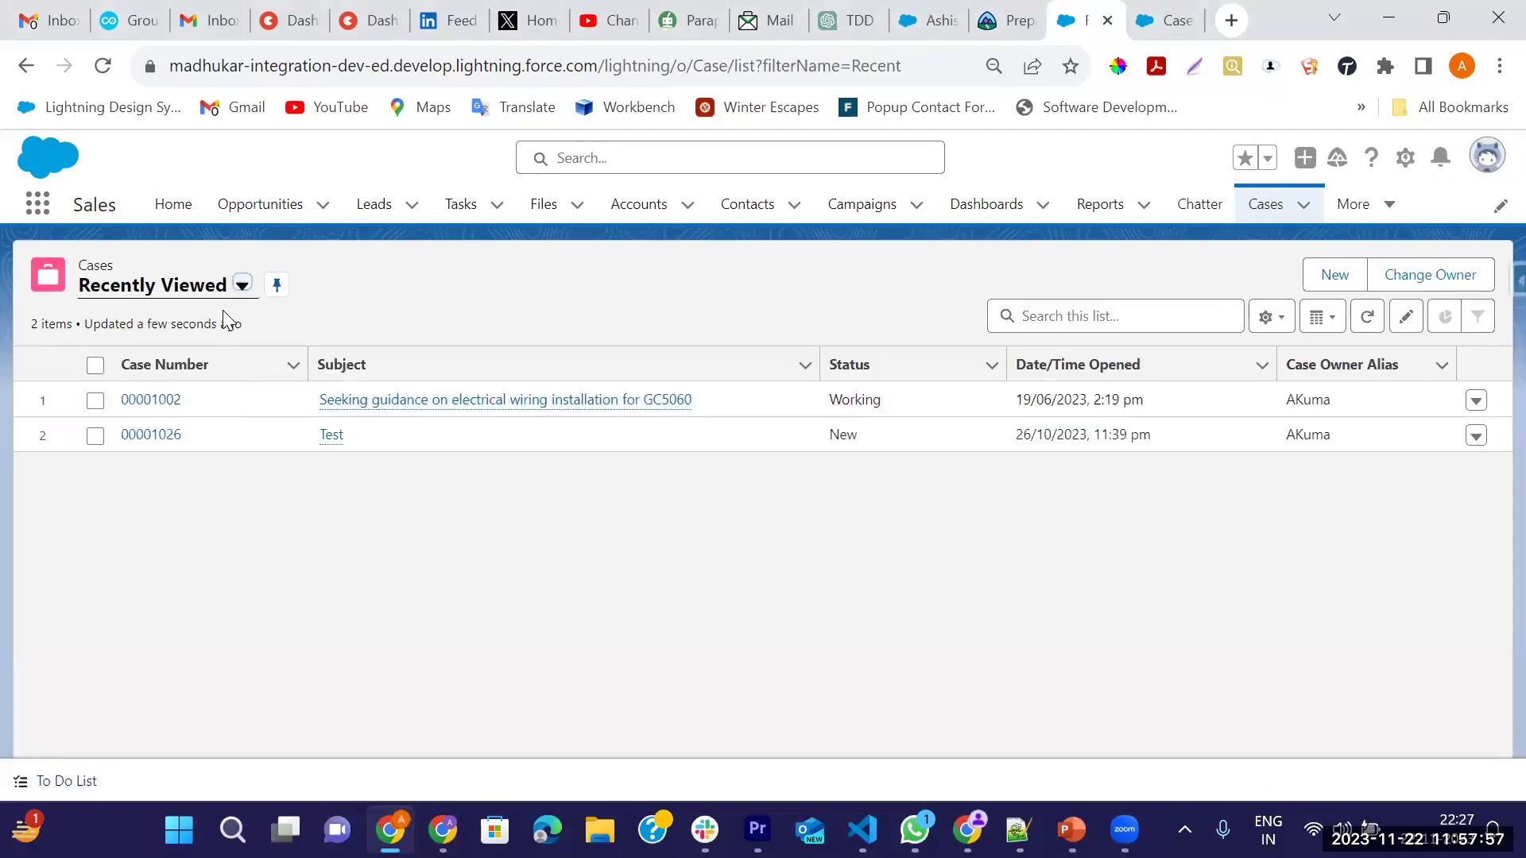
left_click(243, 288)
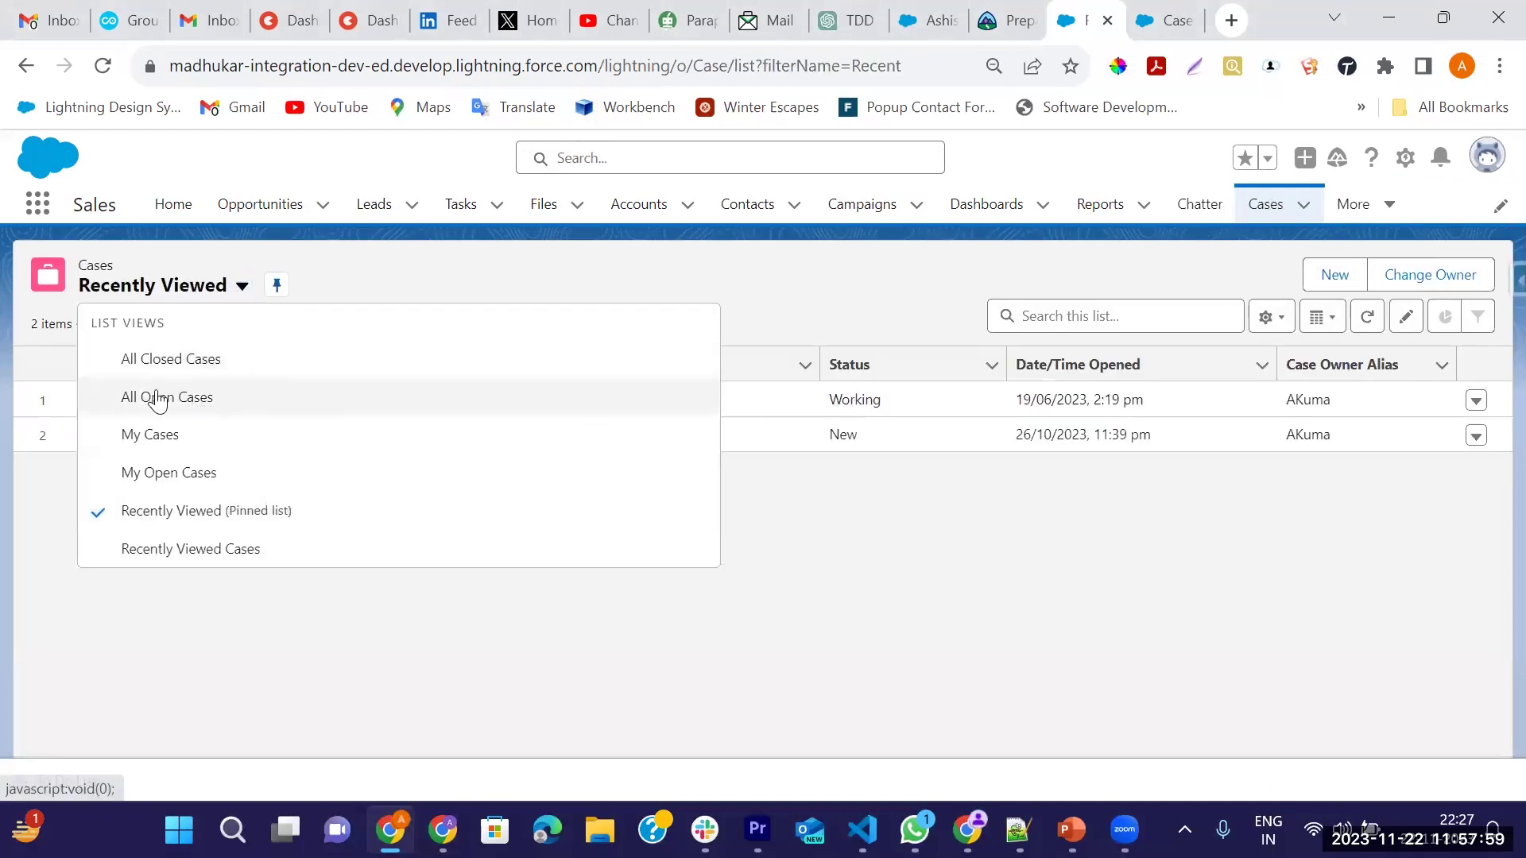
left_click(161, 398)
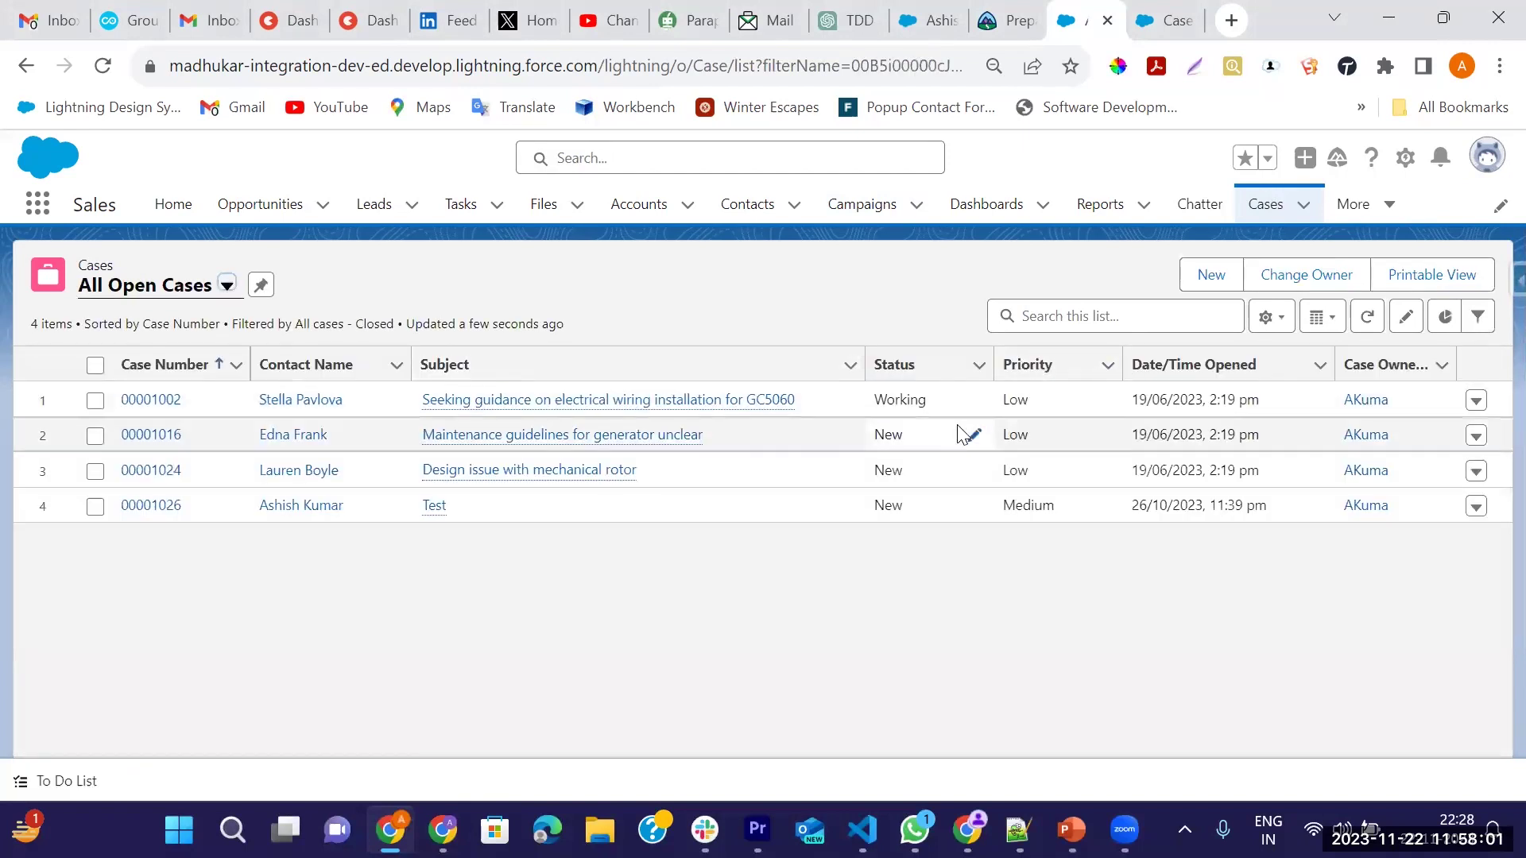
Step: Set the Status of the cases "Seeking guidance on electrical wiring installation for GC5060" and "Test" to Resolved in the list and save
left_click(973, 404)
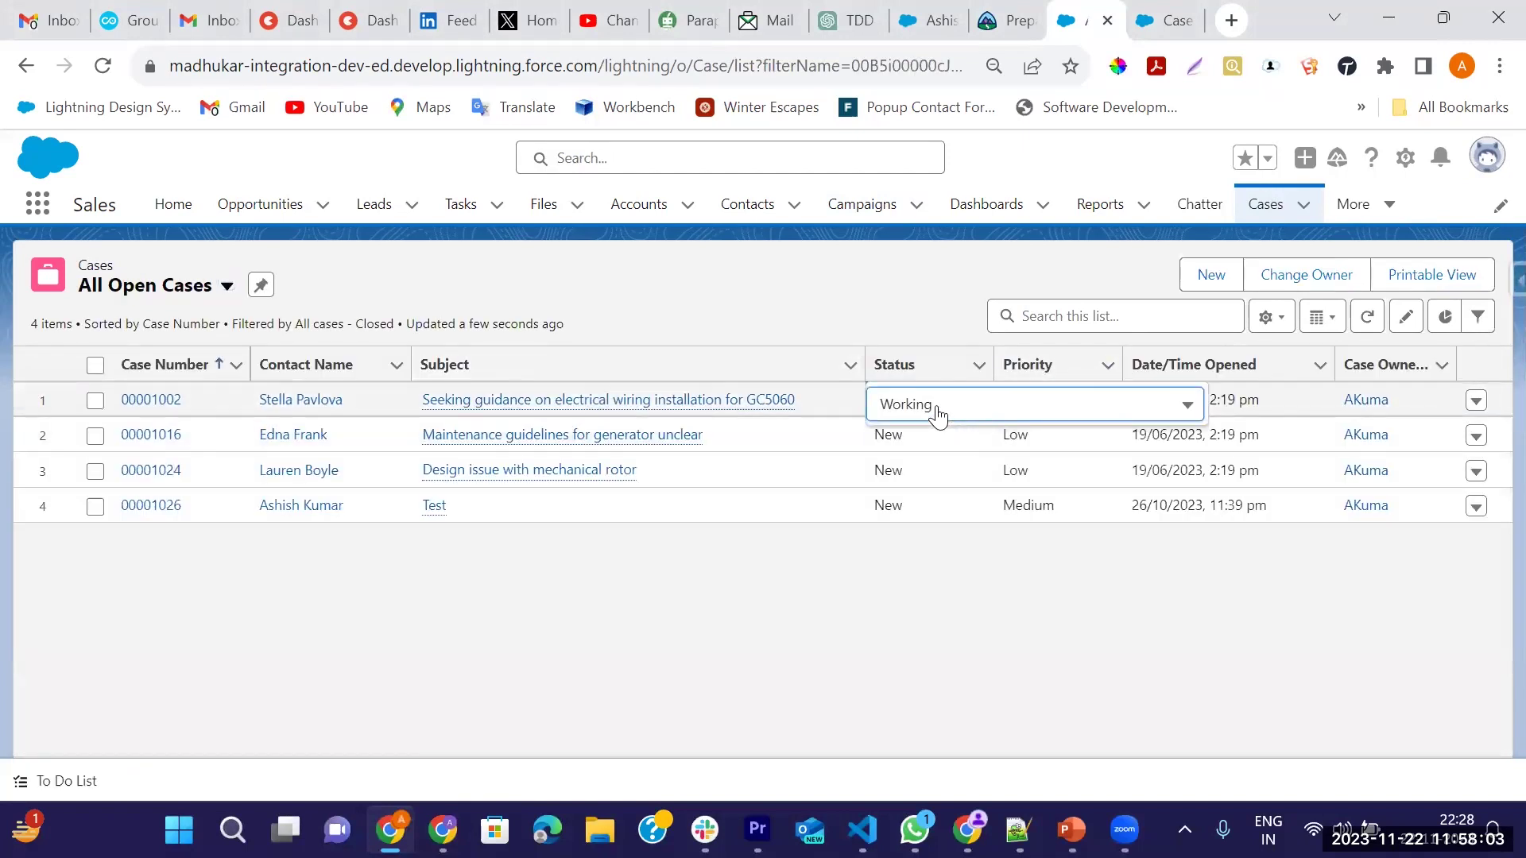
left_click(938, 414)
left_click(929, 596)
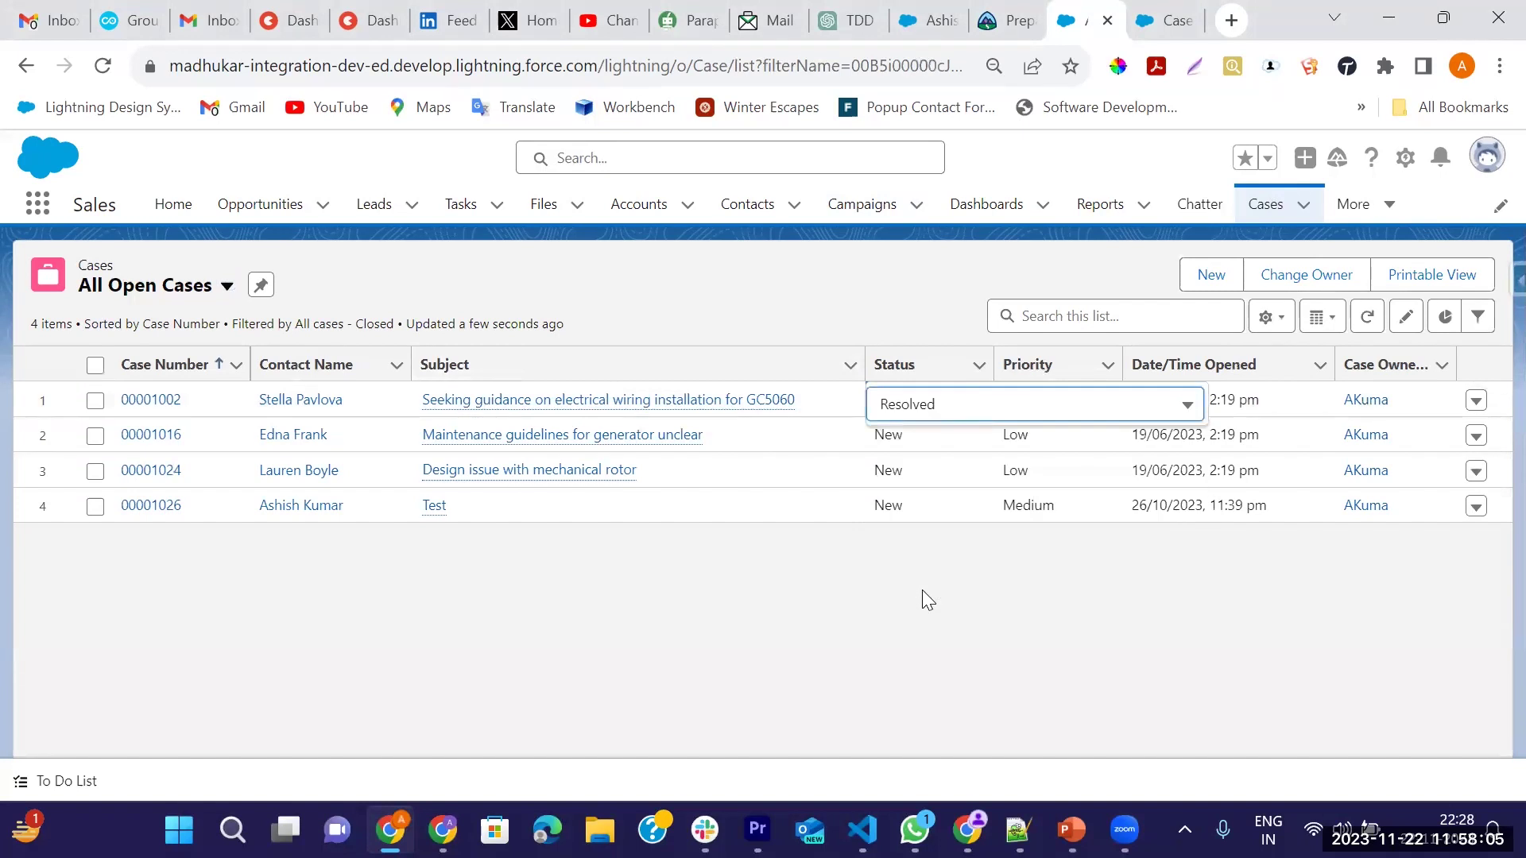
left_click(973, 508)
left_click(920, 515)
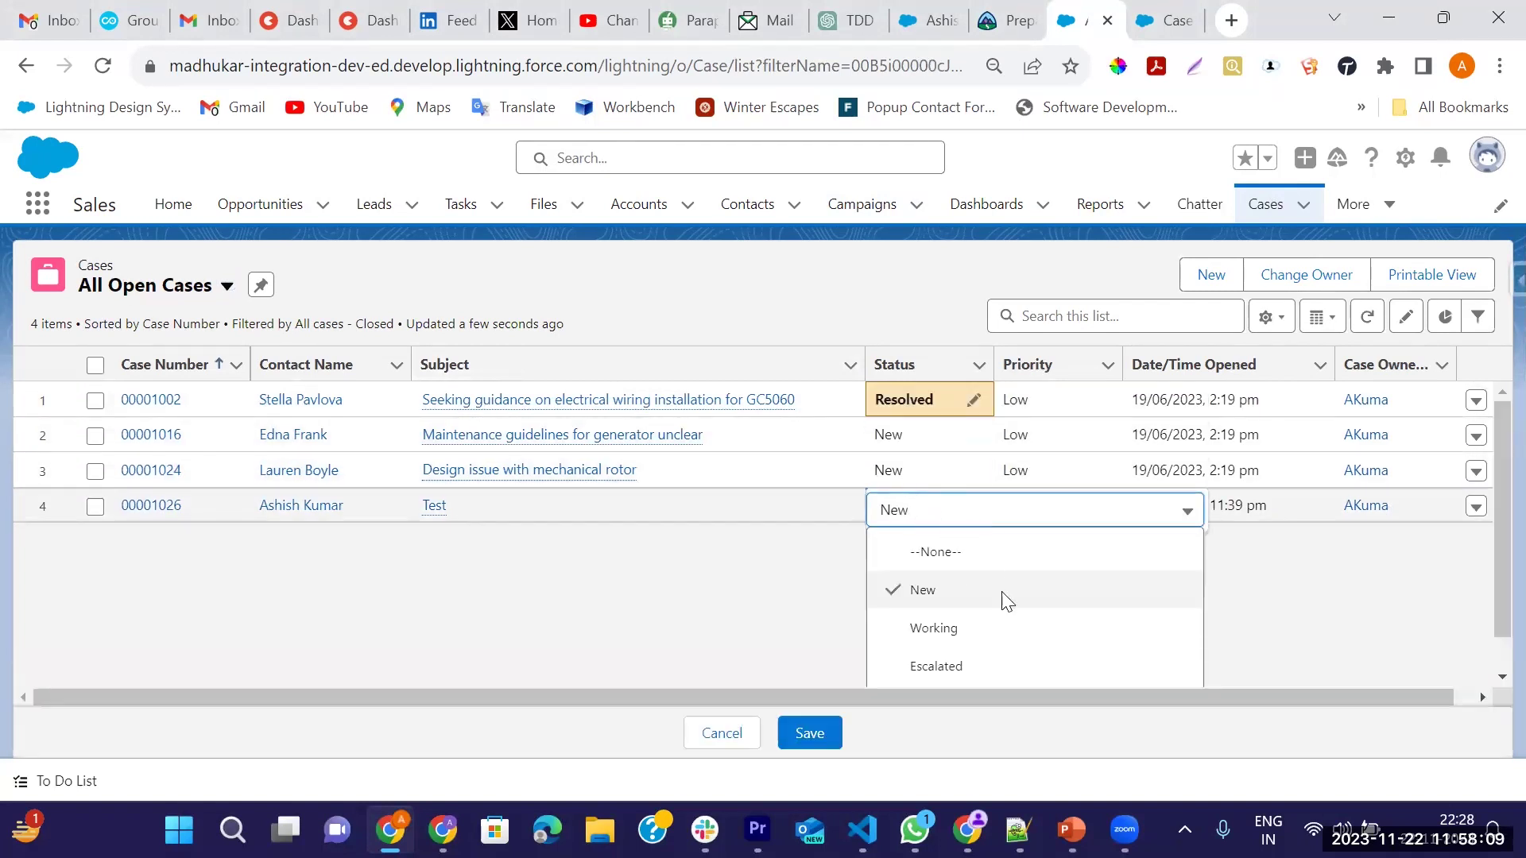
scroll(941, 647, "down", 1)
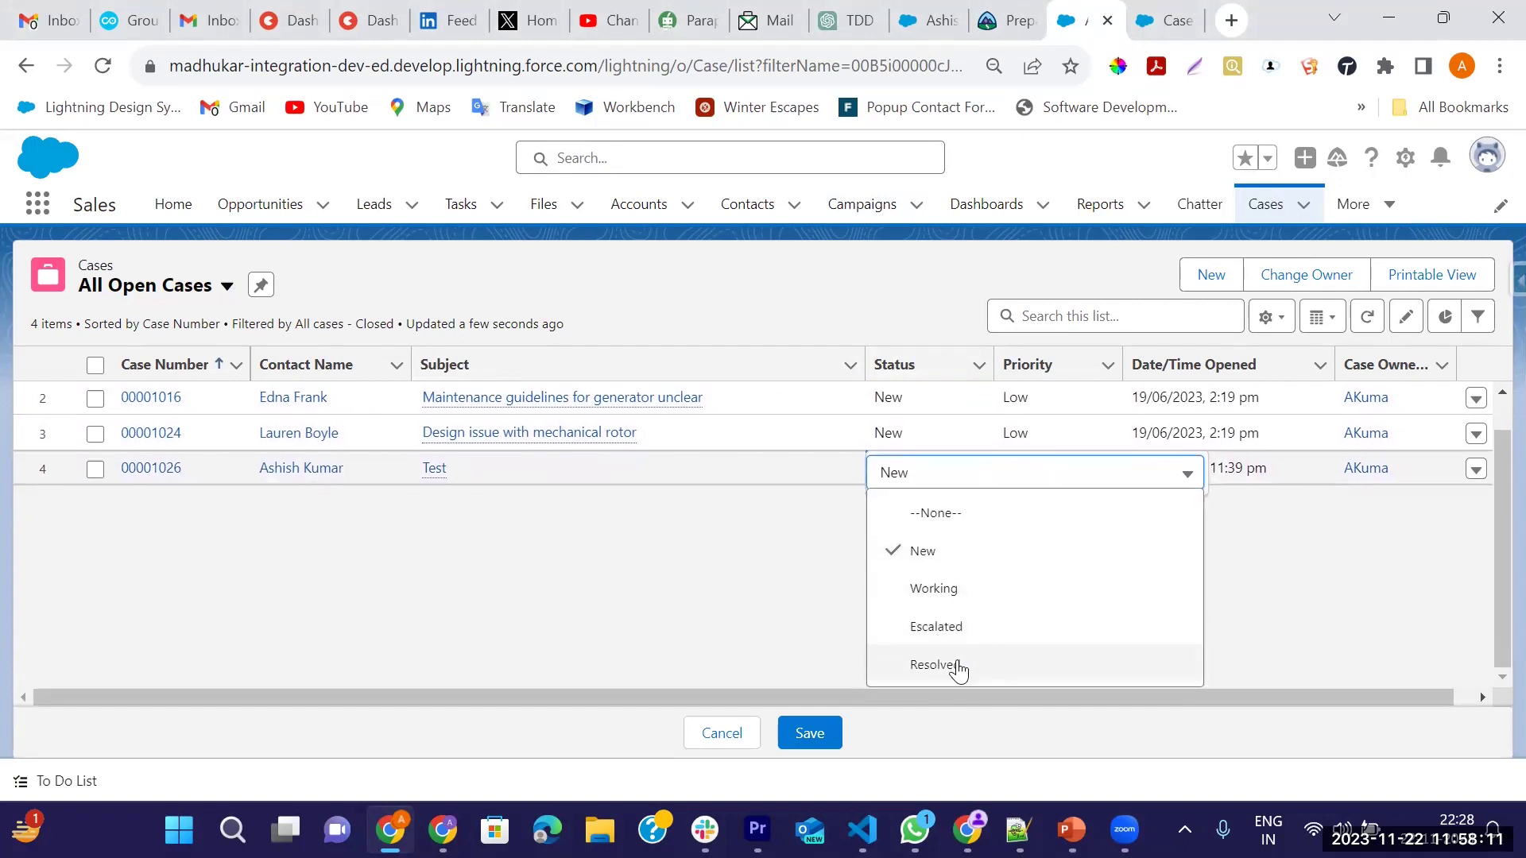
left_click(957, 668)
left_click(810, 733)
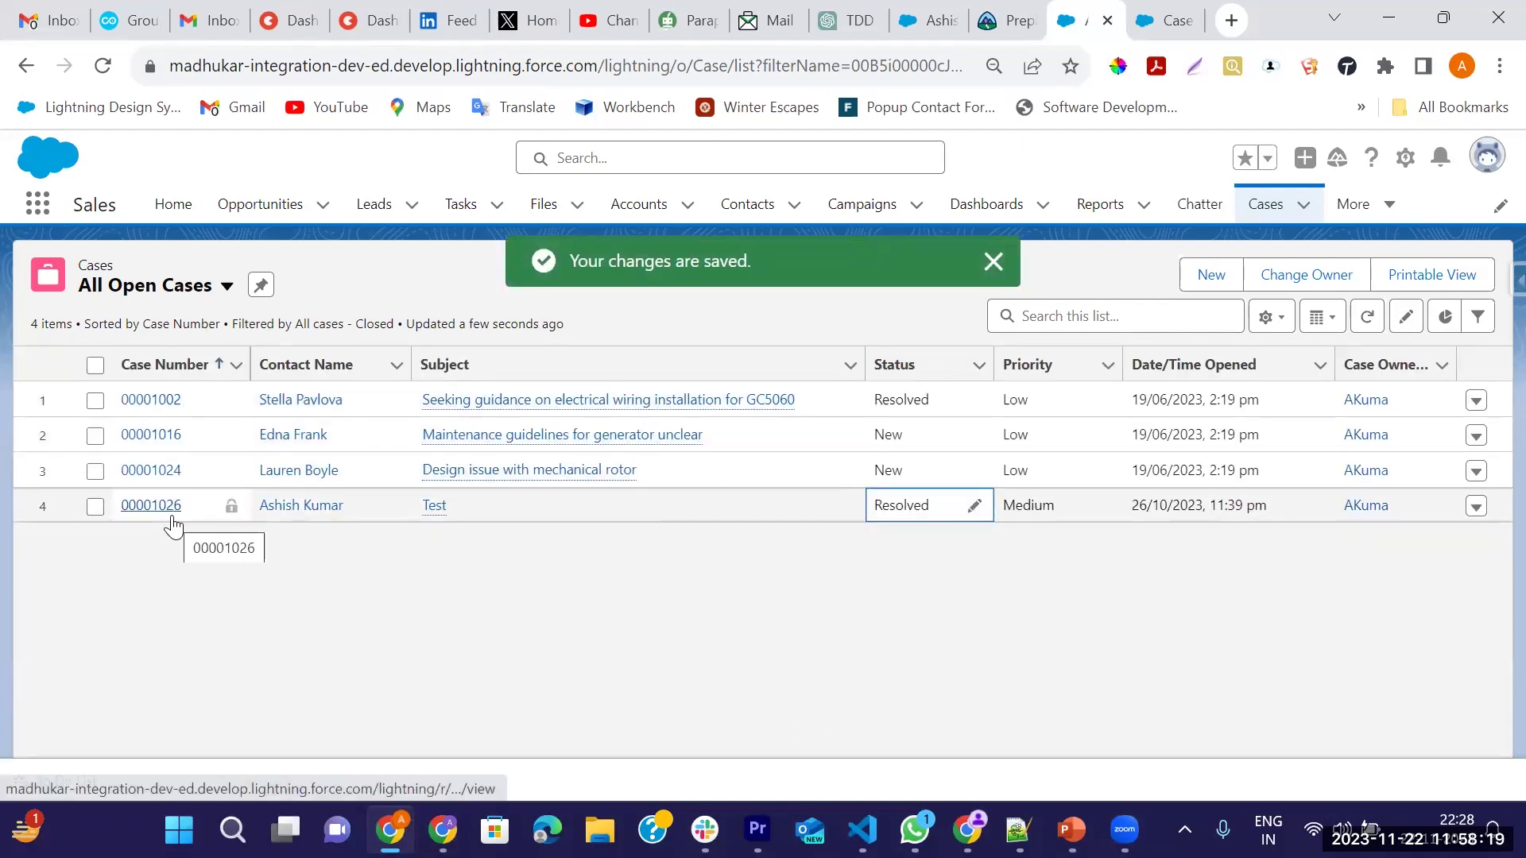
left_click(994, 261)
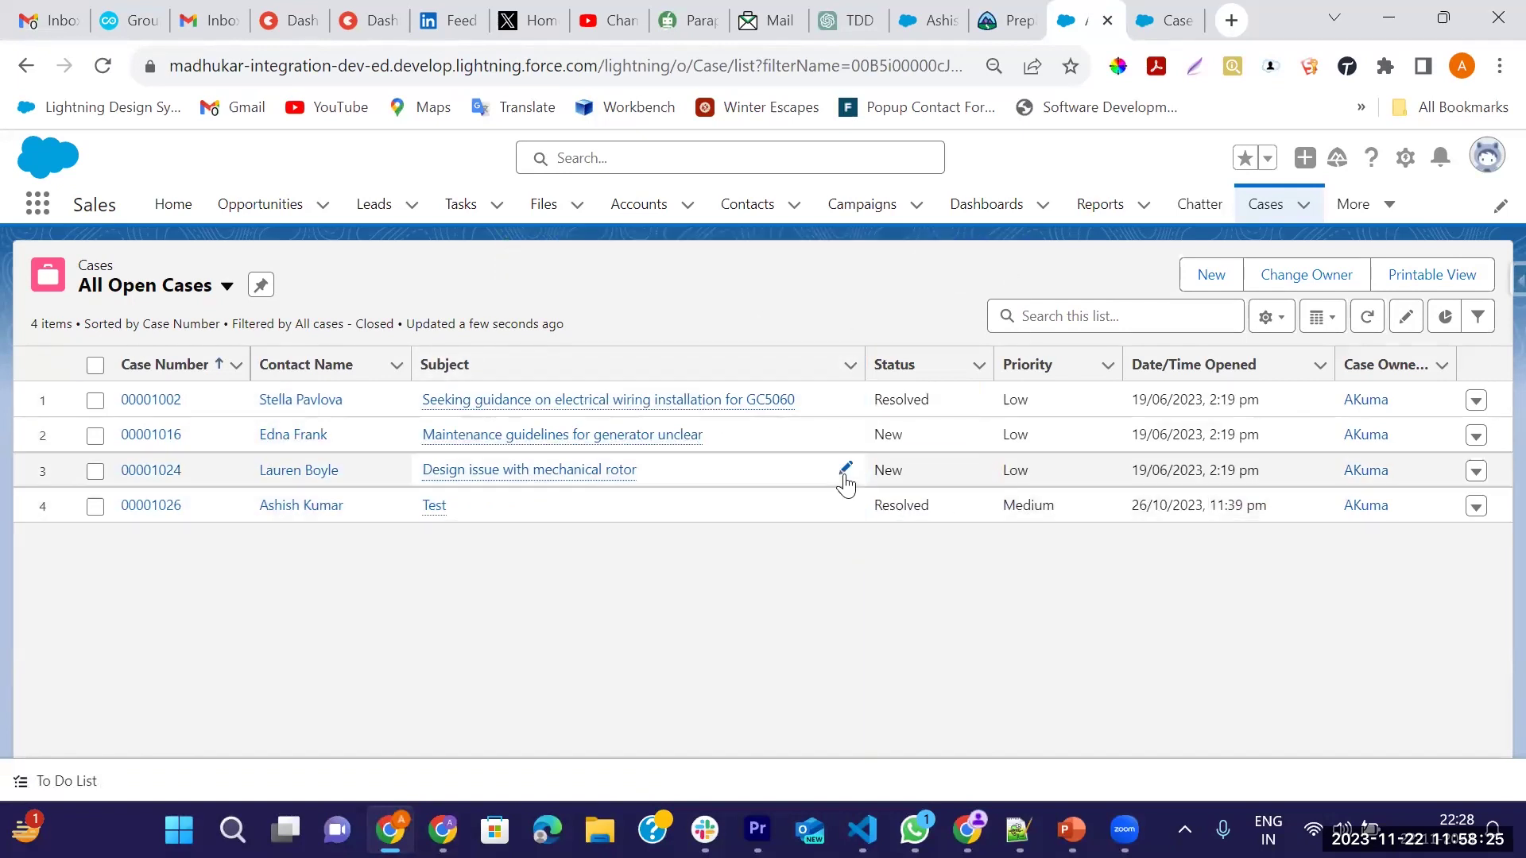
Step: Return to Setup, search the setup home for "flow" and open the Flows page
left_click(1165, 20)
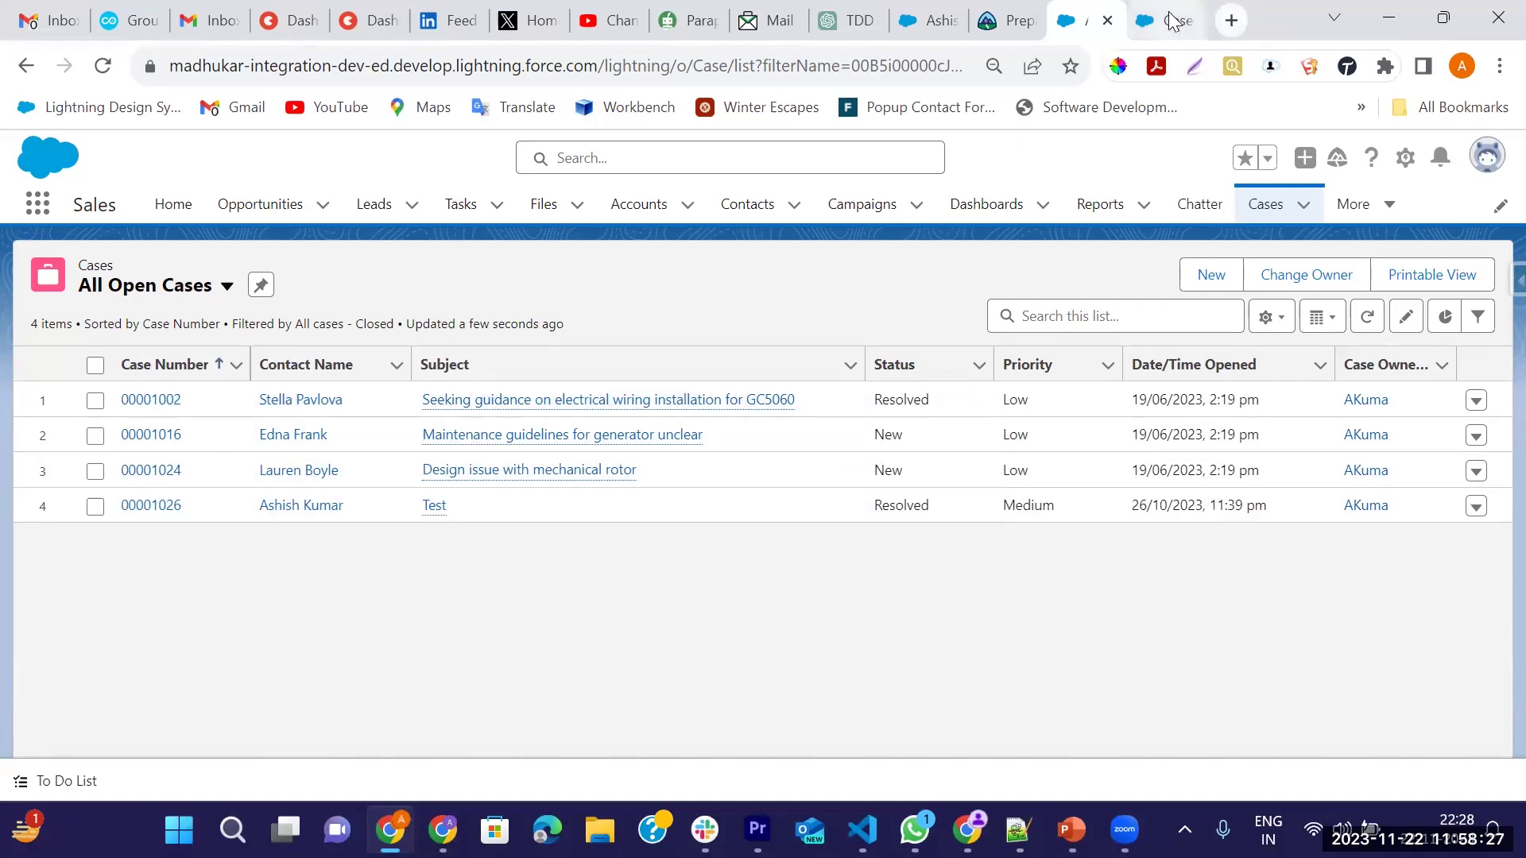
left_click(175, 208)
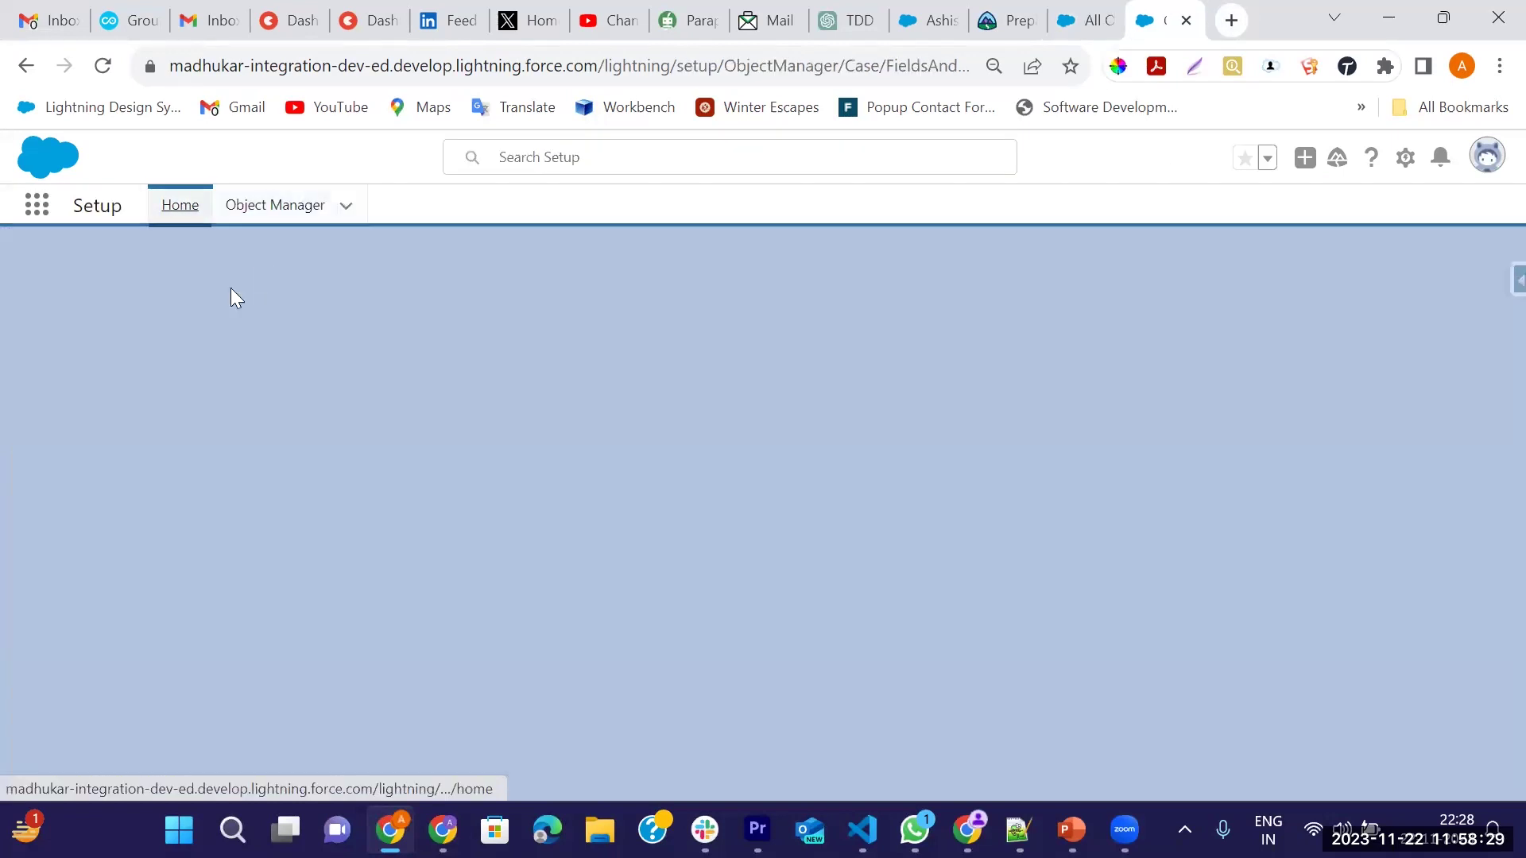
left_click(122, 281)
type("f")
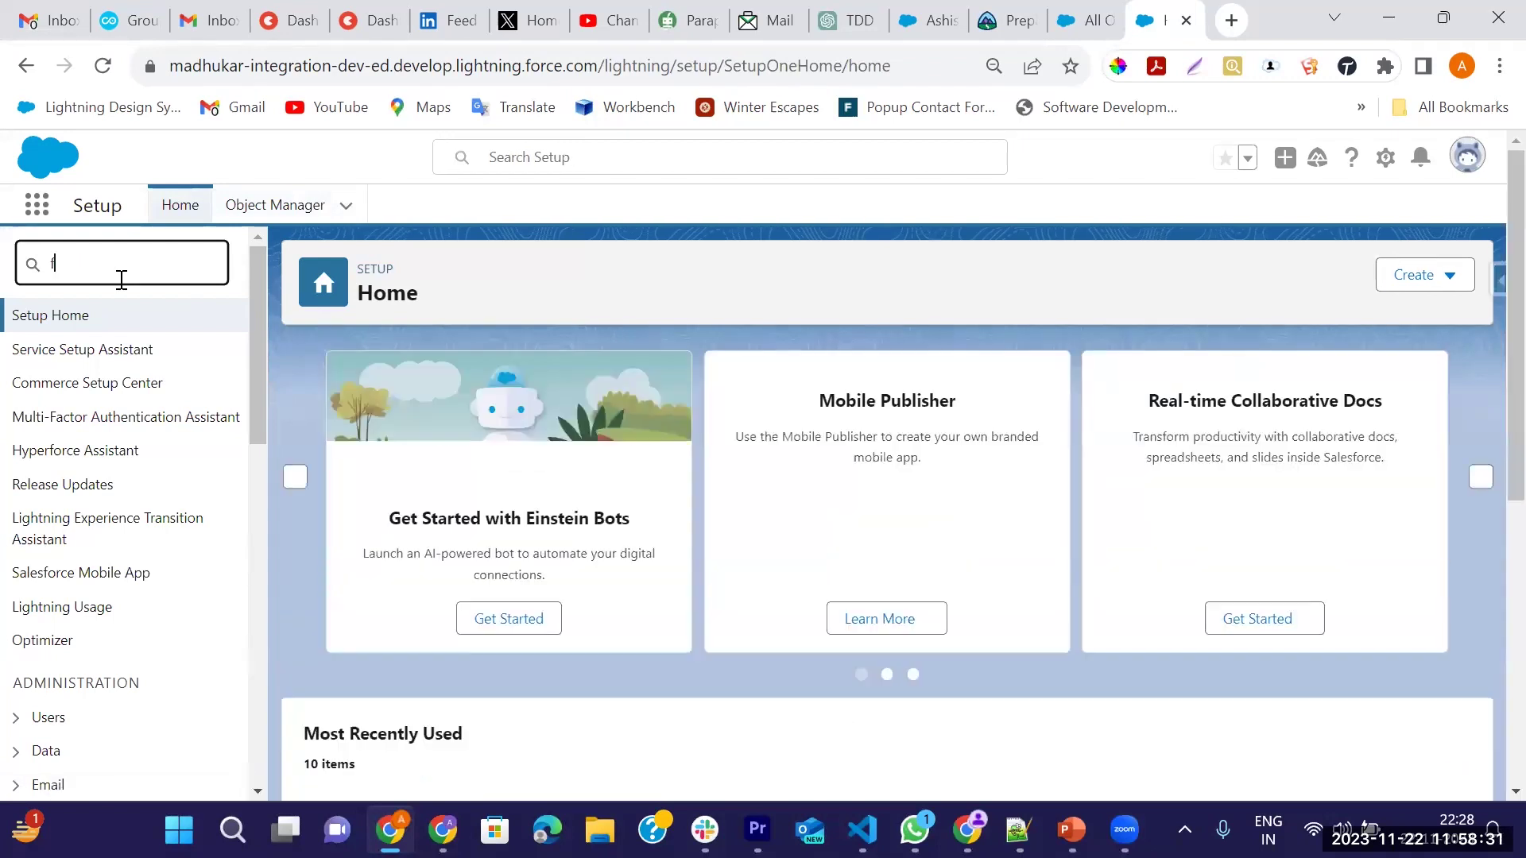
type("low")
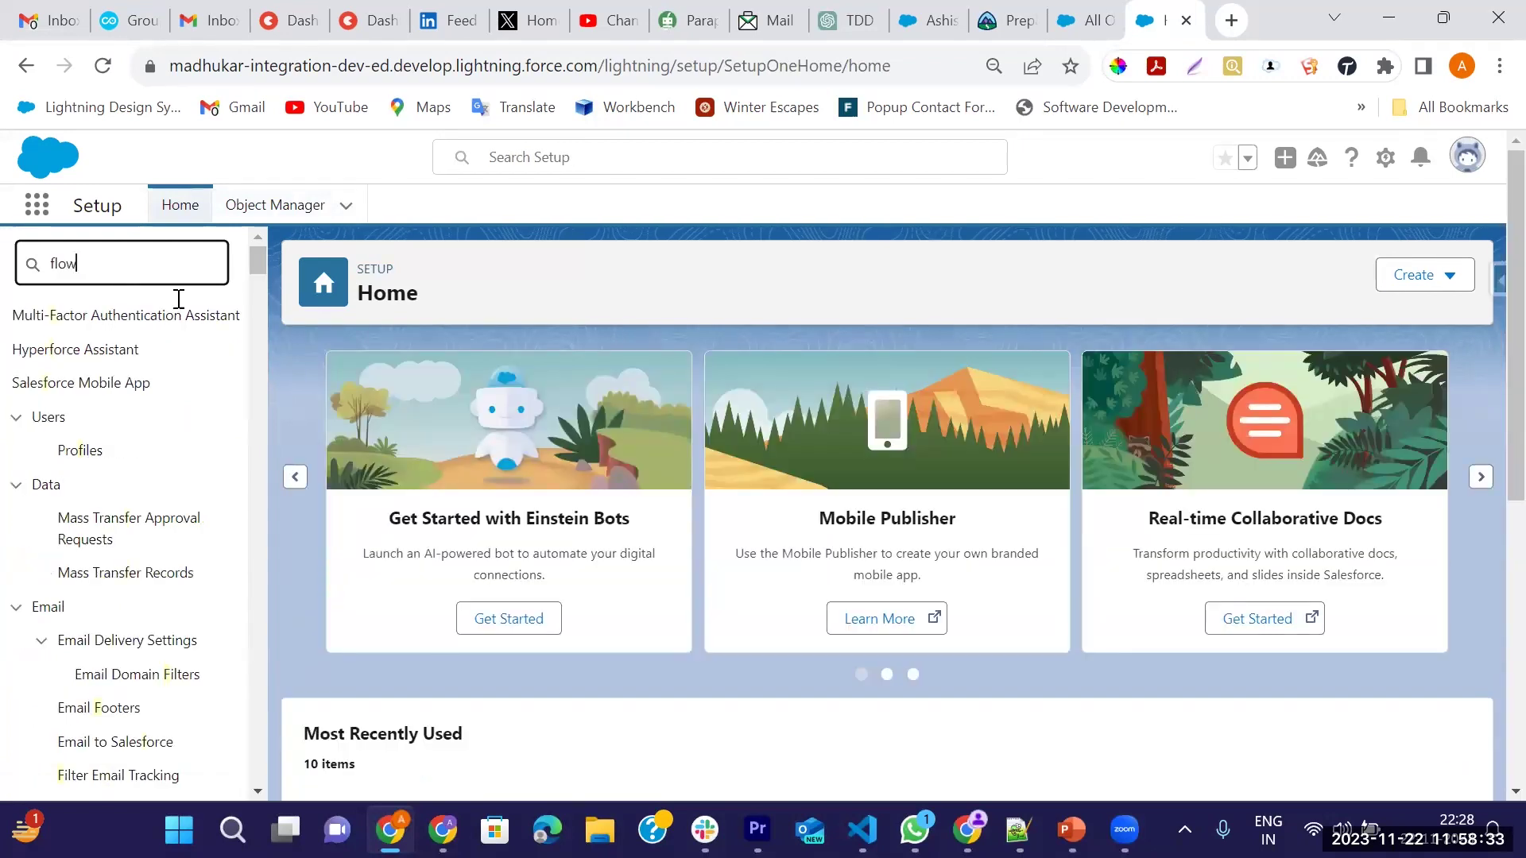
left_click(76, 486)
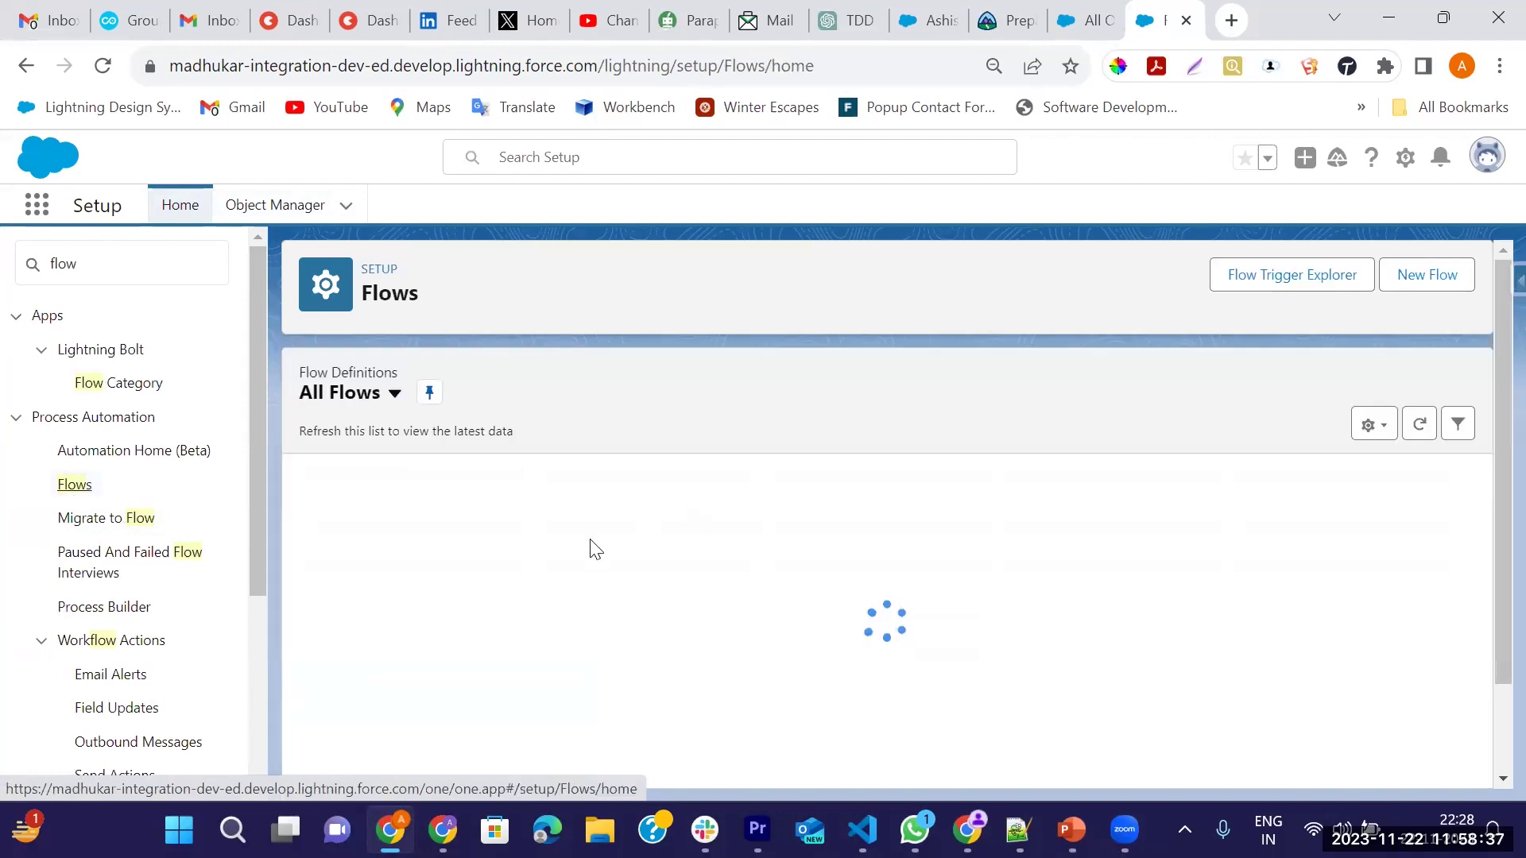
Step: Create a new flow of the Schedule-Triggered Flow type
left_click(1448, 275)
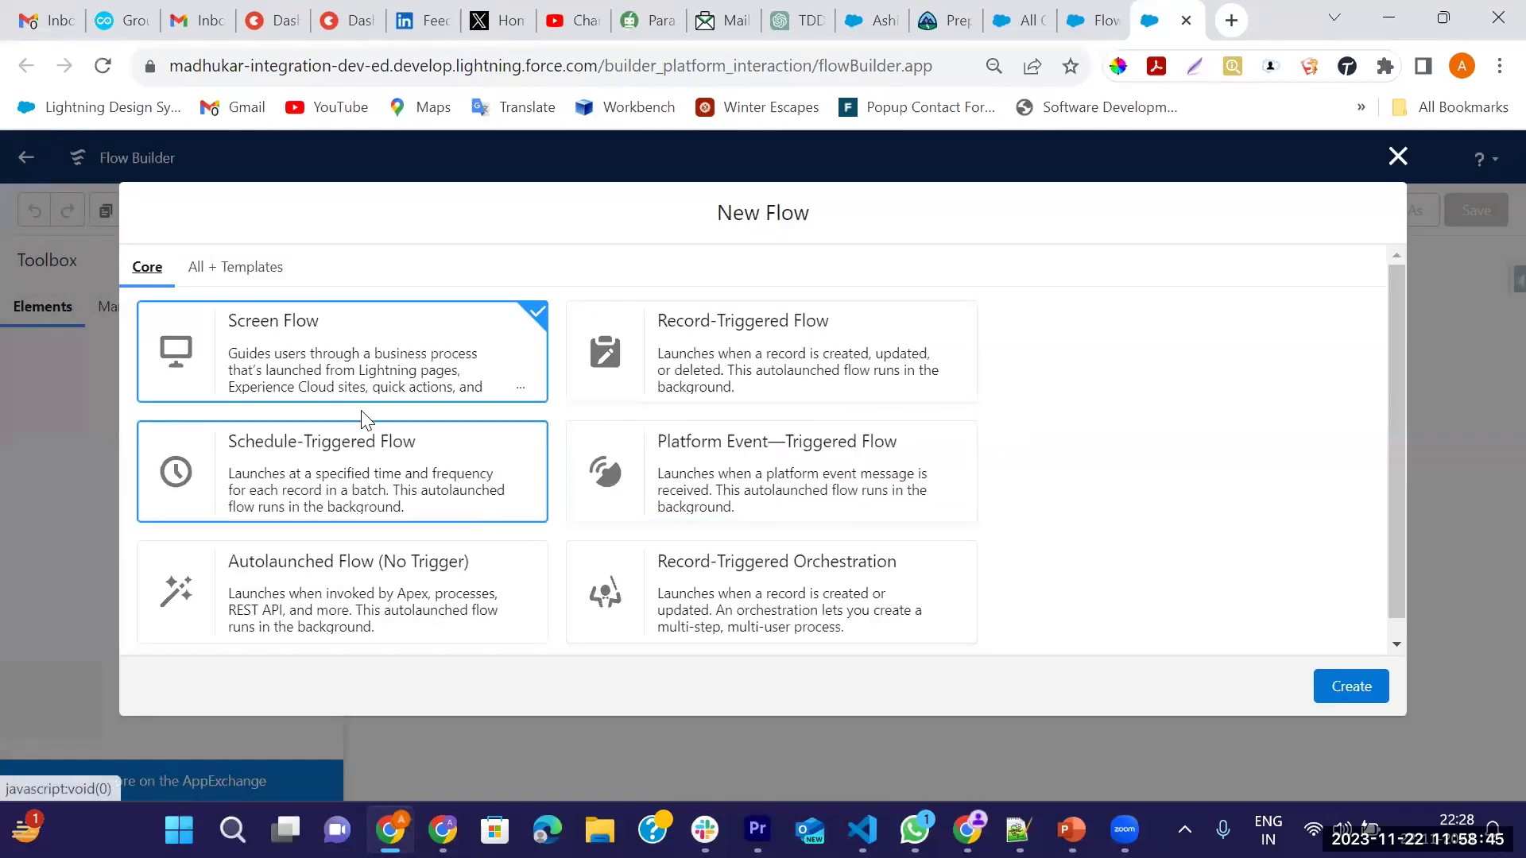
scroll(421, 421, "down", 1)
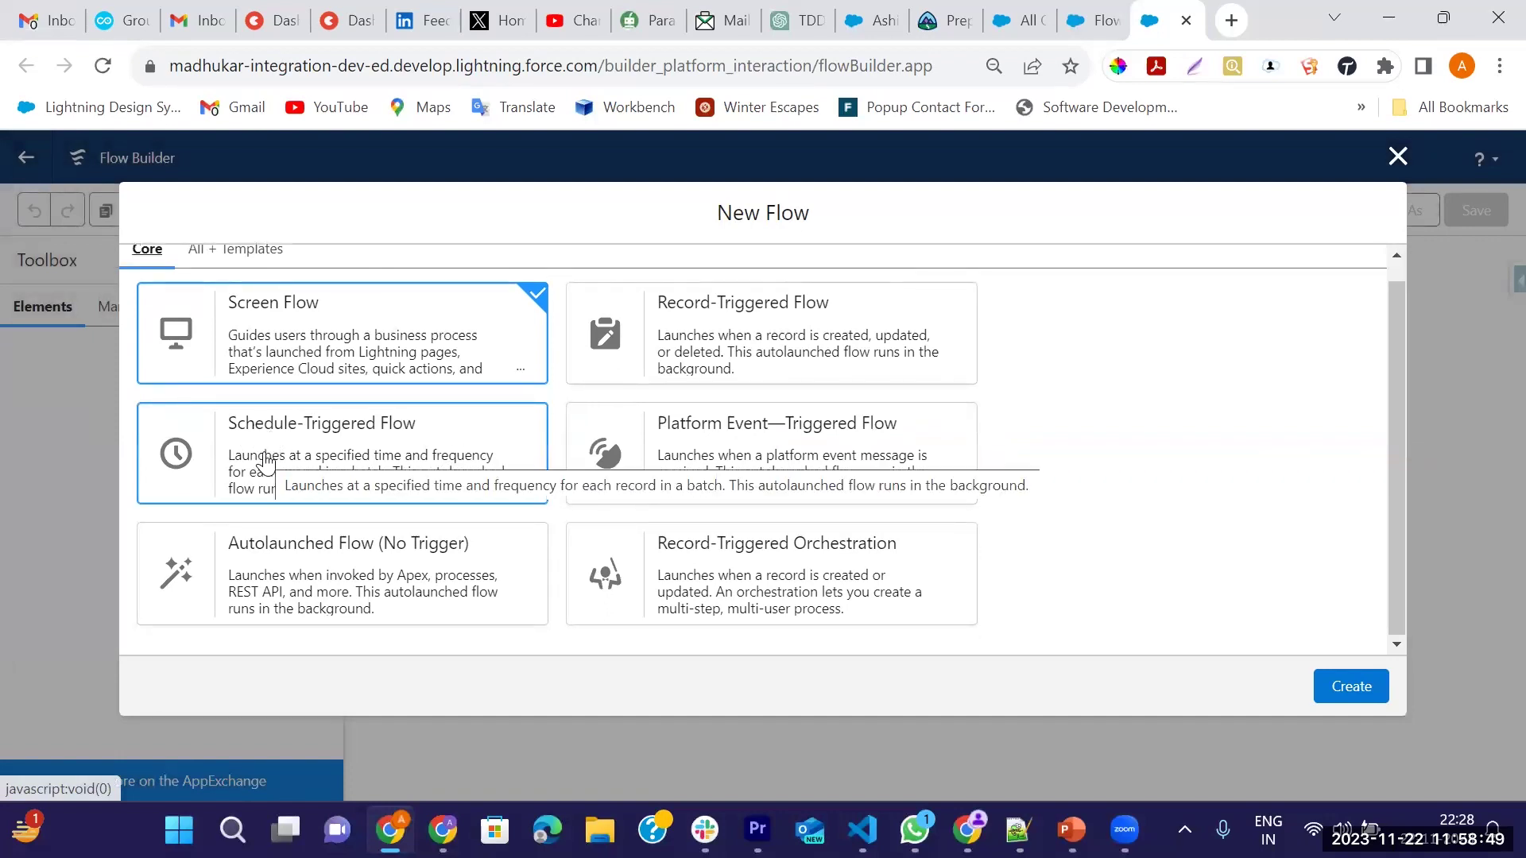
left_click(318, 451)
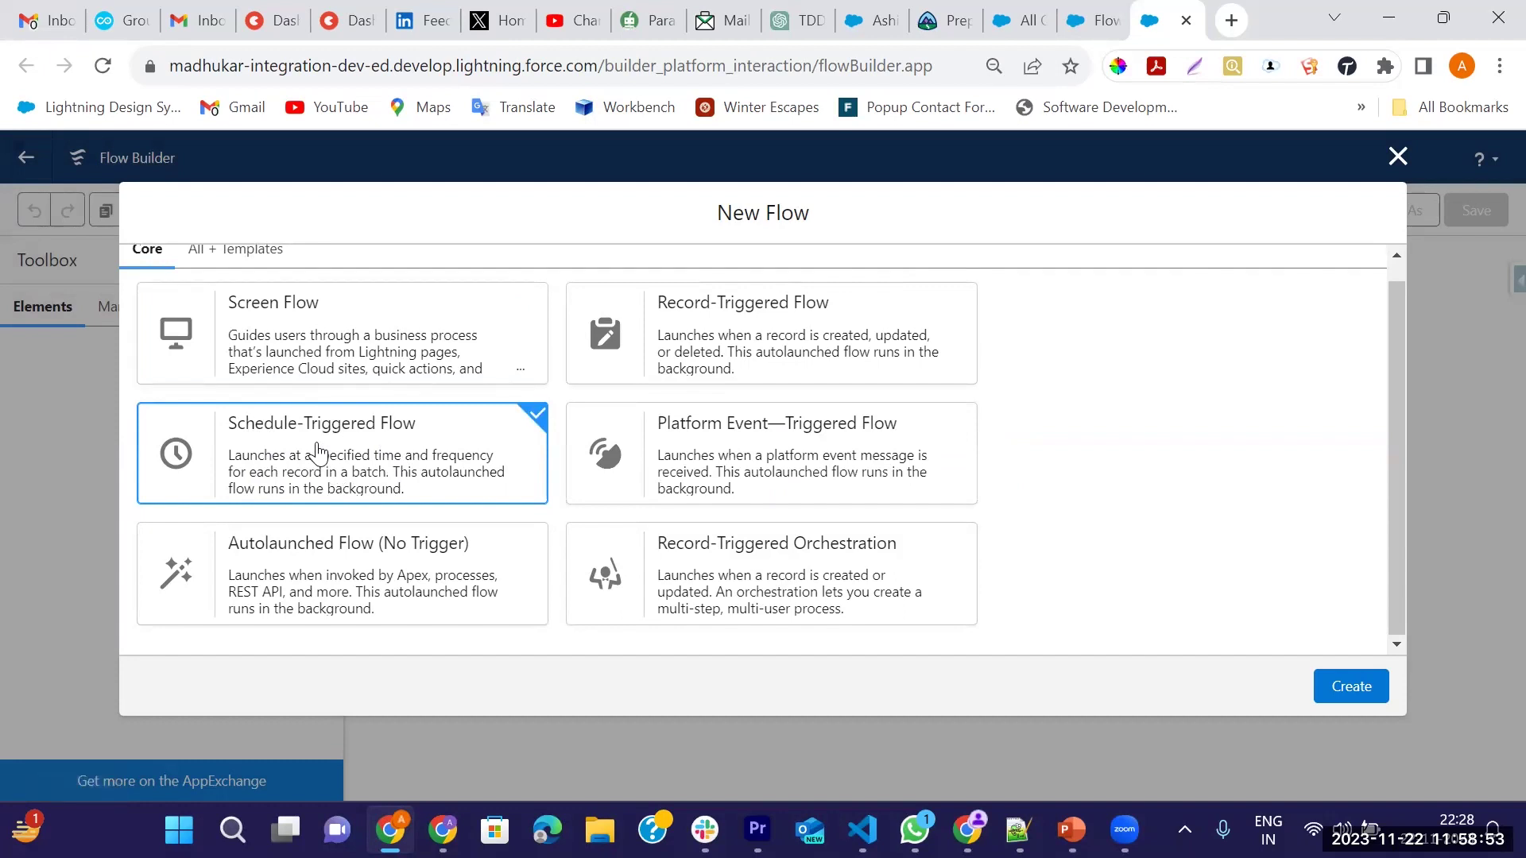
left_click(1351, 688)
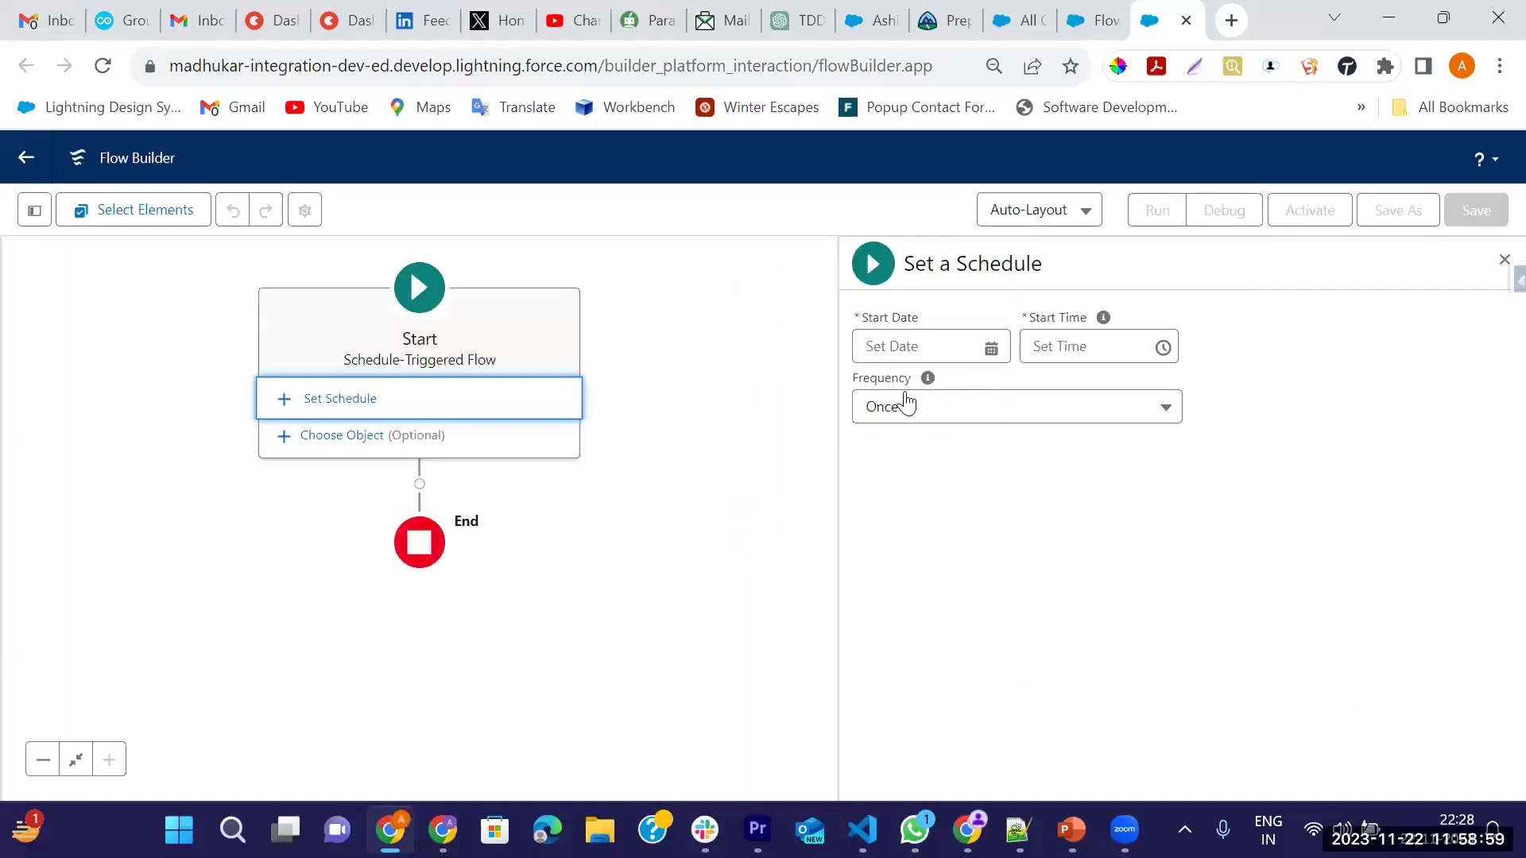
Step: Set the flow's schedule to start on 22-Nov-2023 at 11:40 pm
left_click(990, 348)
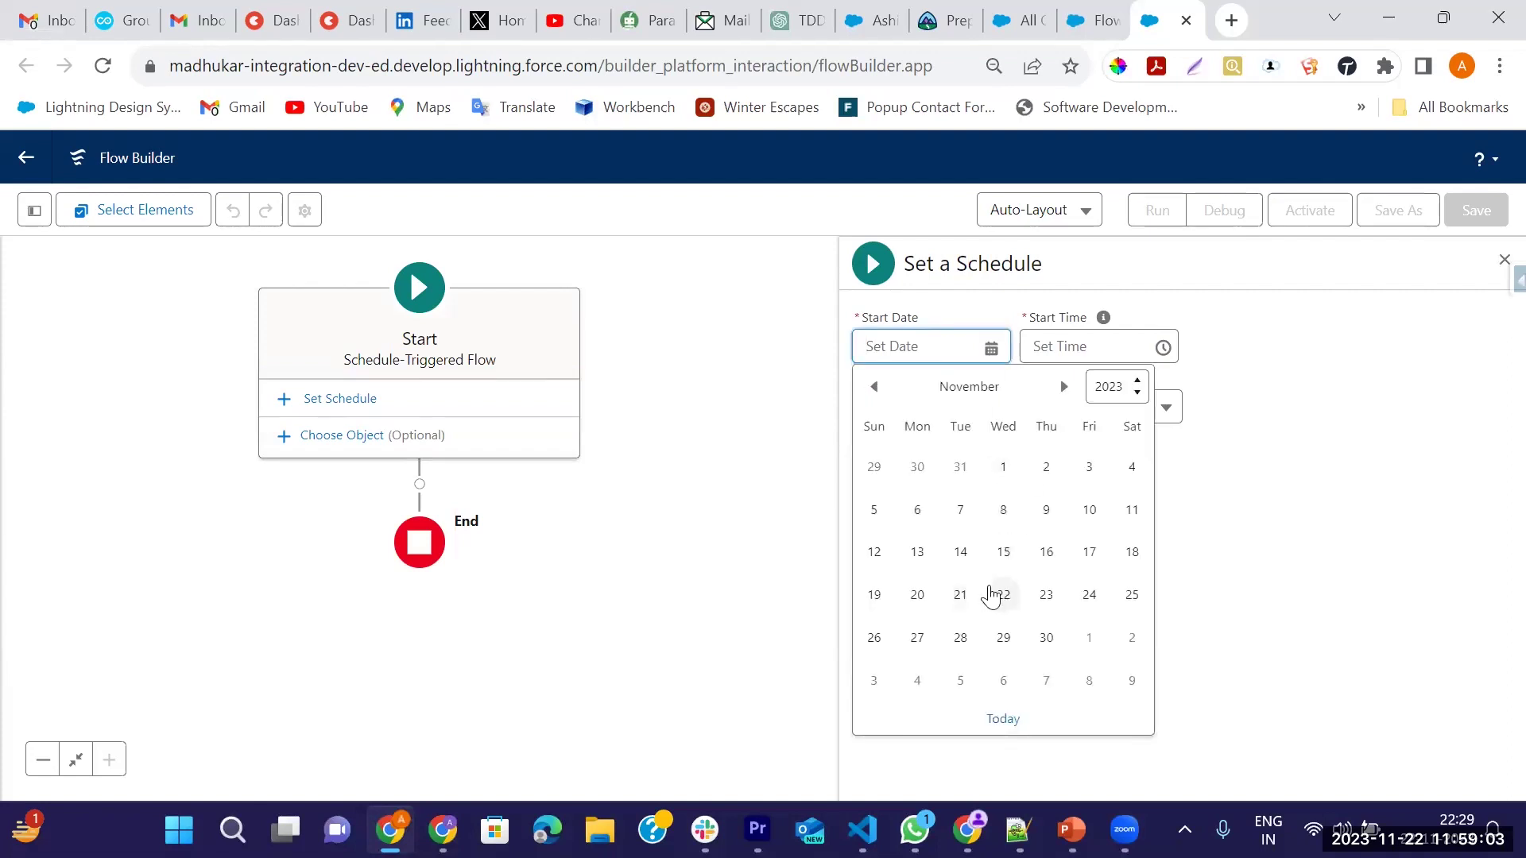
left_click(994, 597)
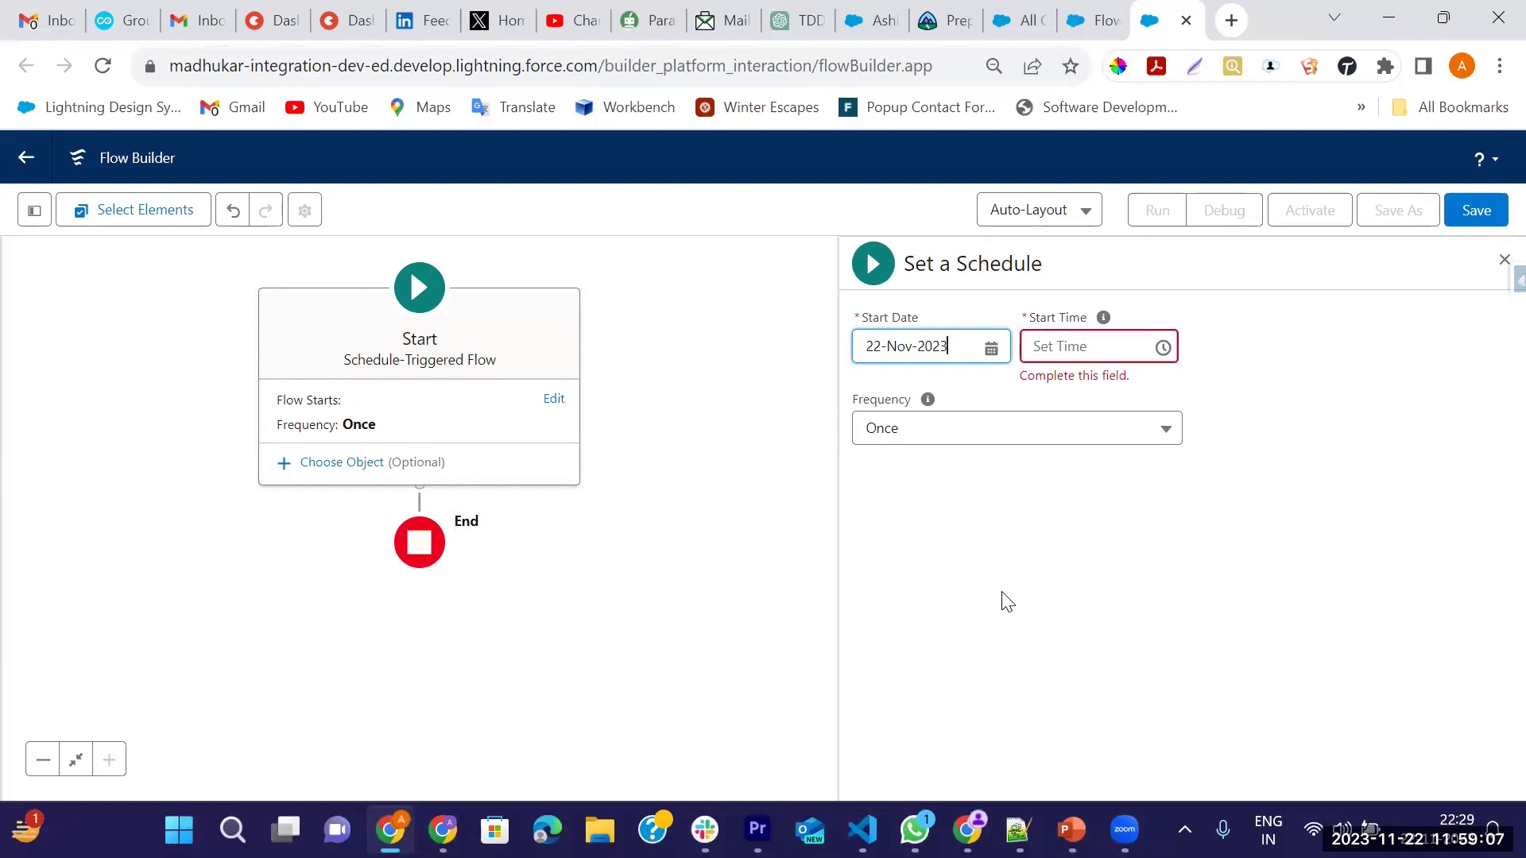
left_click(1098, 349)
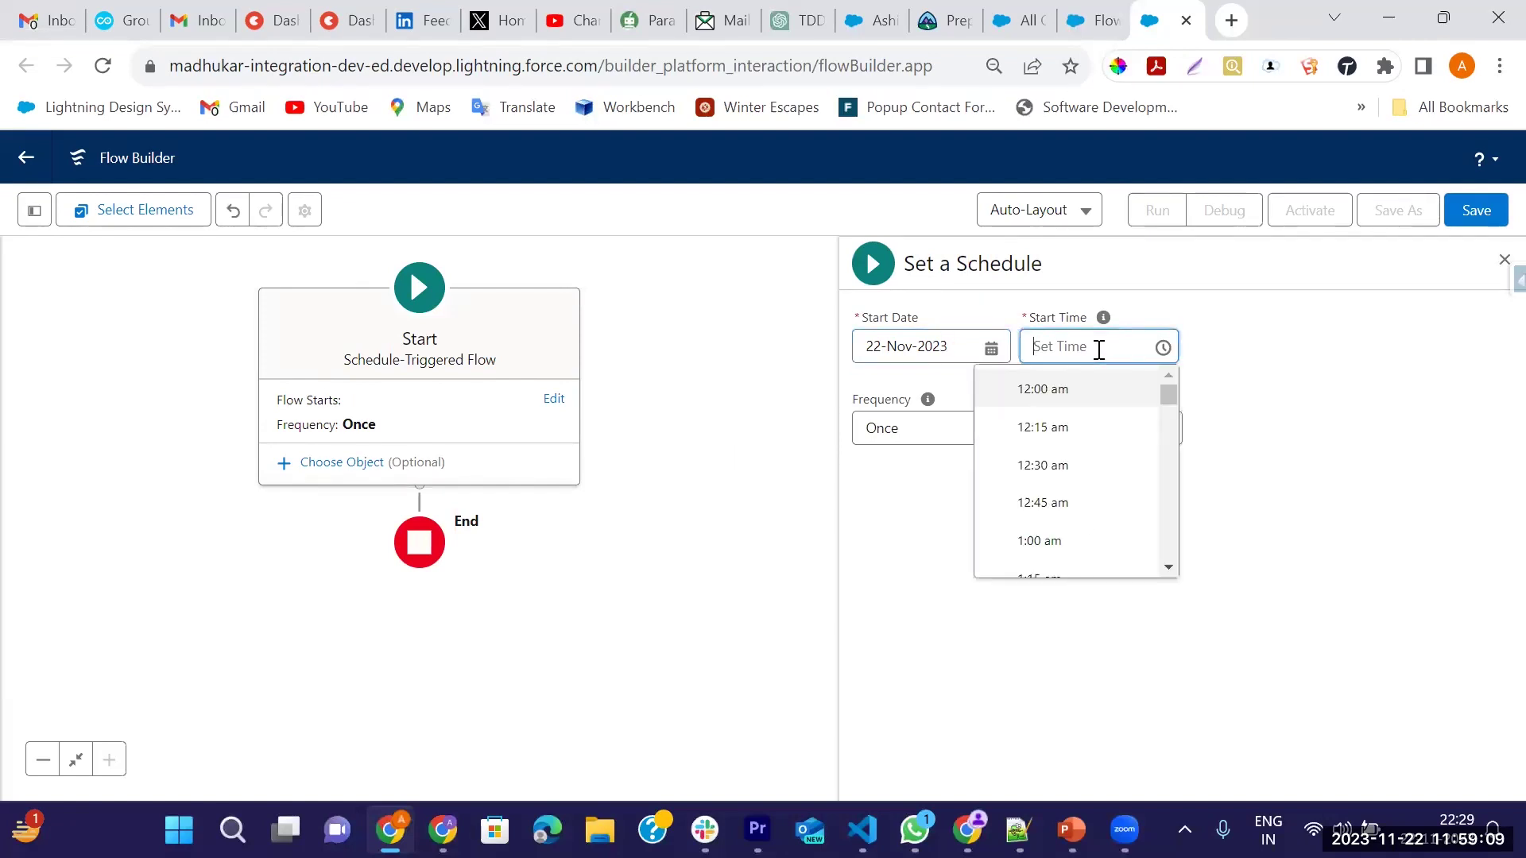
scroll(1039, 457, "down", 1)
scroll(1039, 457, "down", 20)
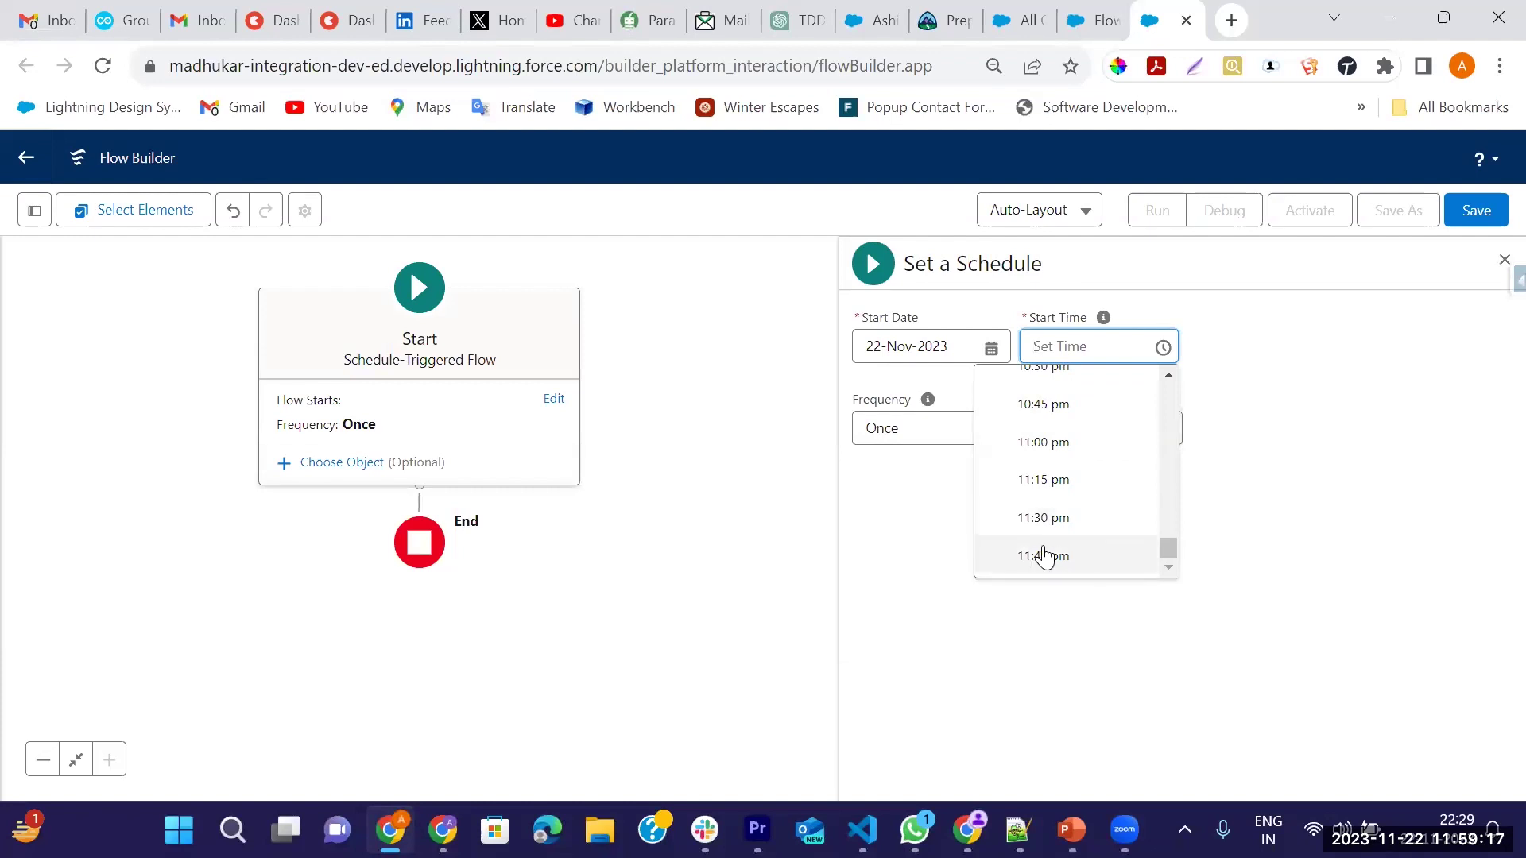
left_click(1041, 558)
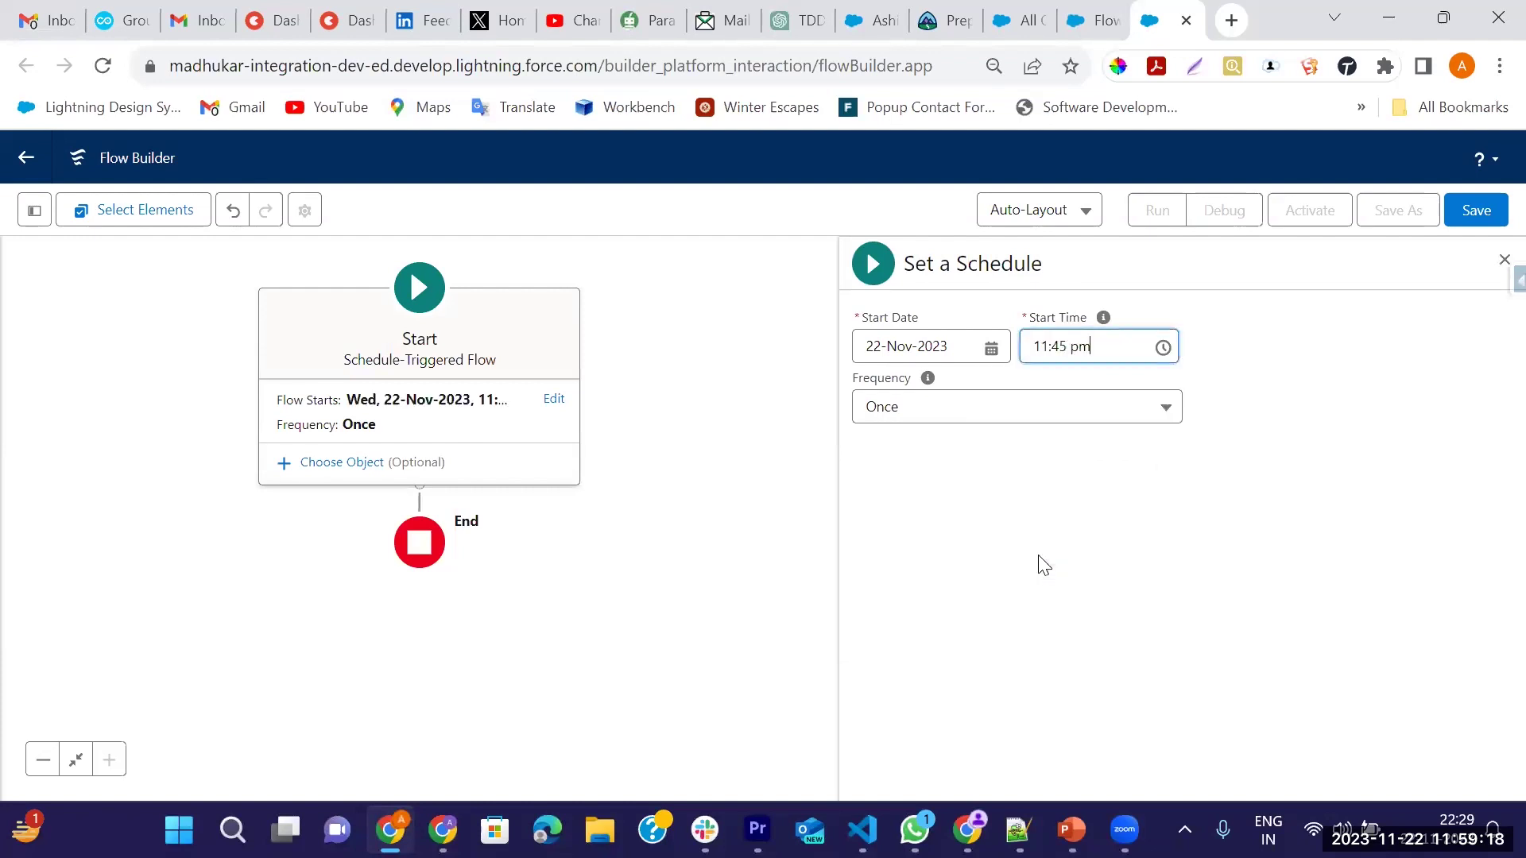
left_click(1070, 354)
key("BackSpace")
type("0")
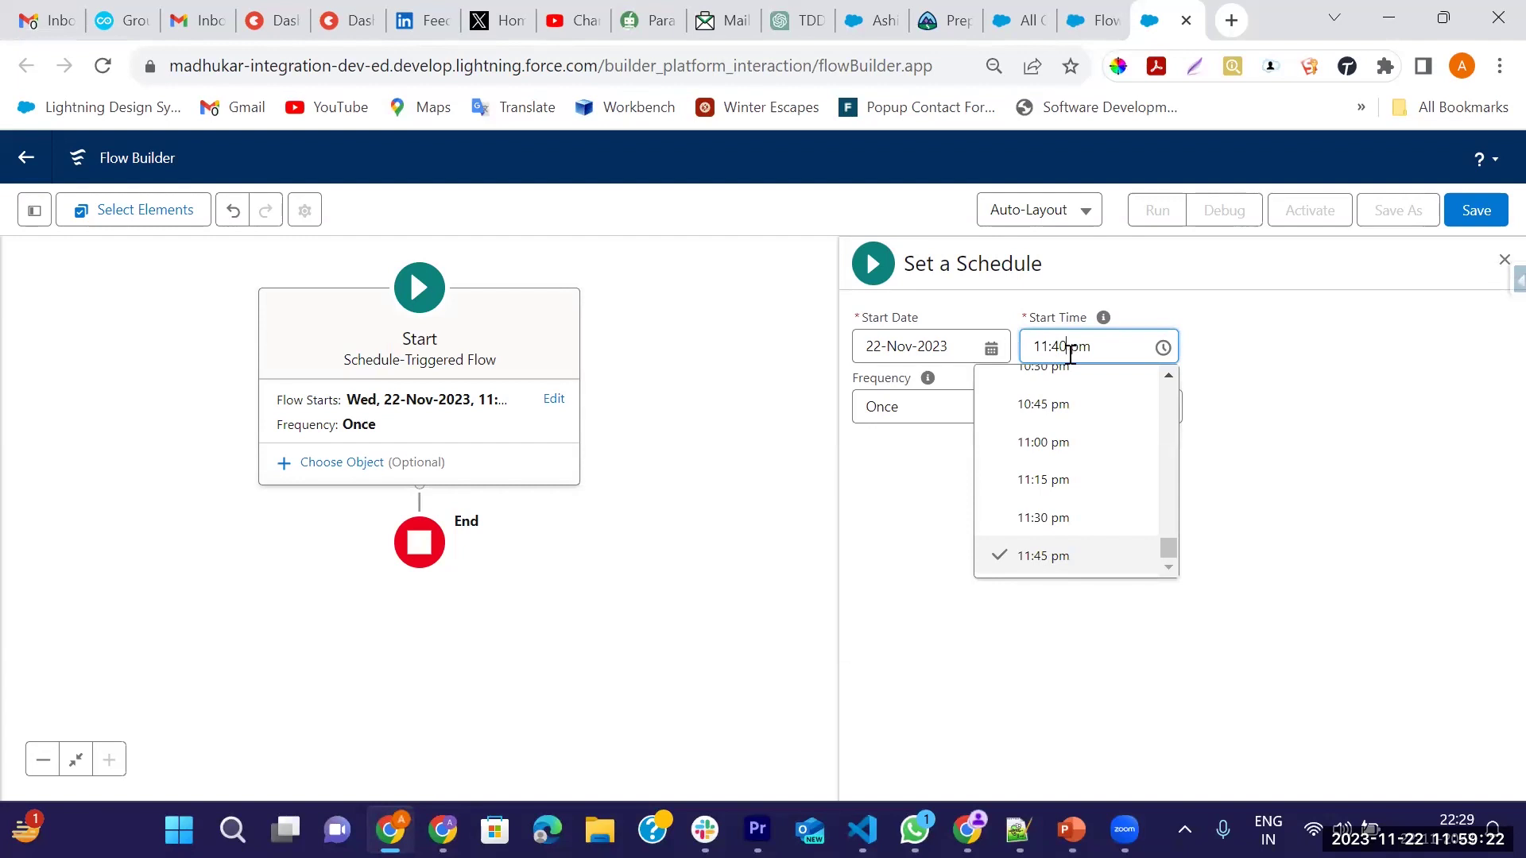
left_click(1267, 380)
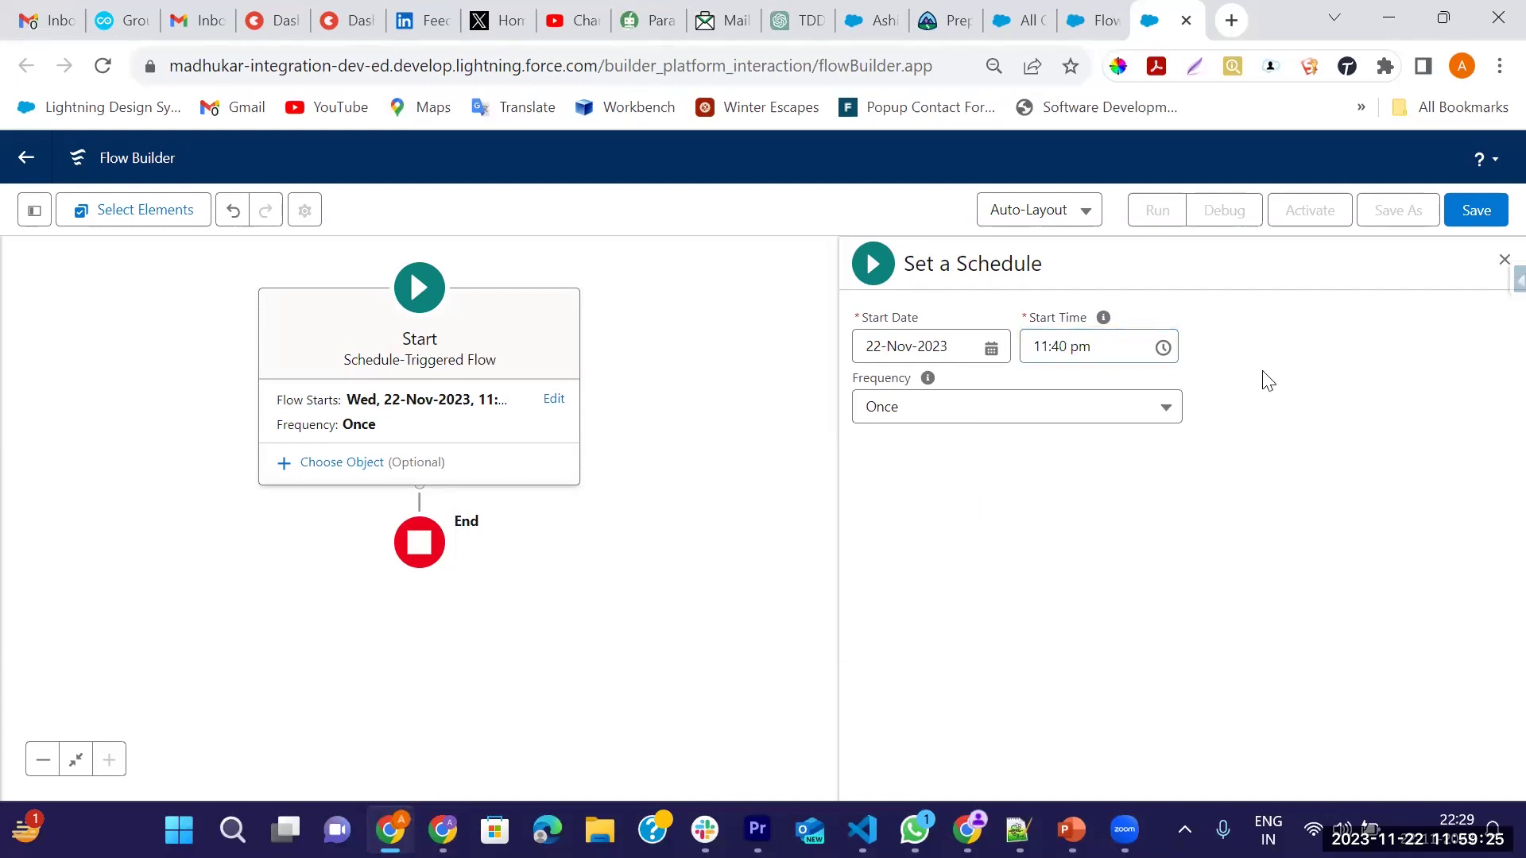
Step: Set the flow schedule's frequency to Daily and close the schedule settings
left_click(1113, 411)
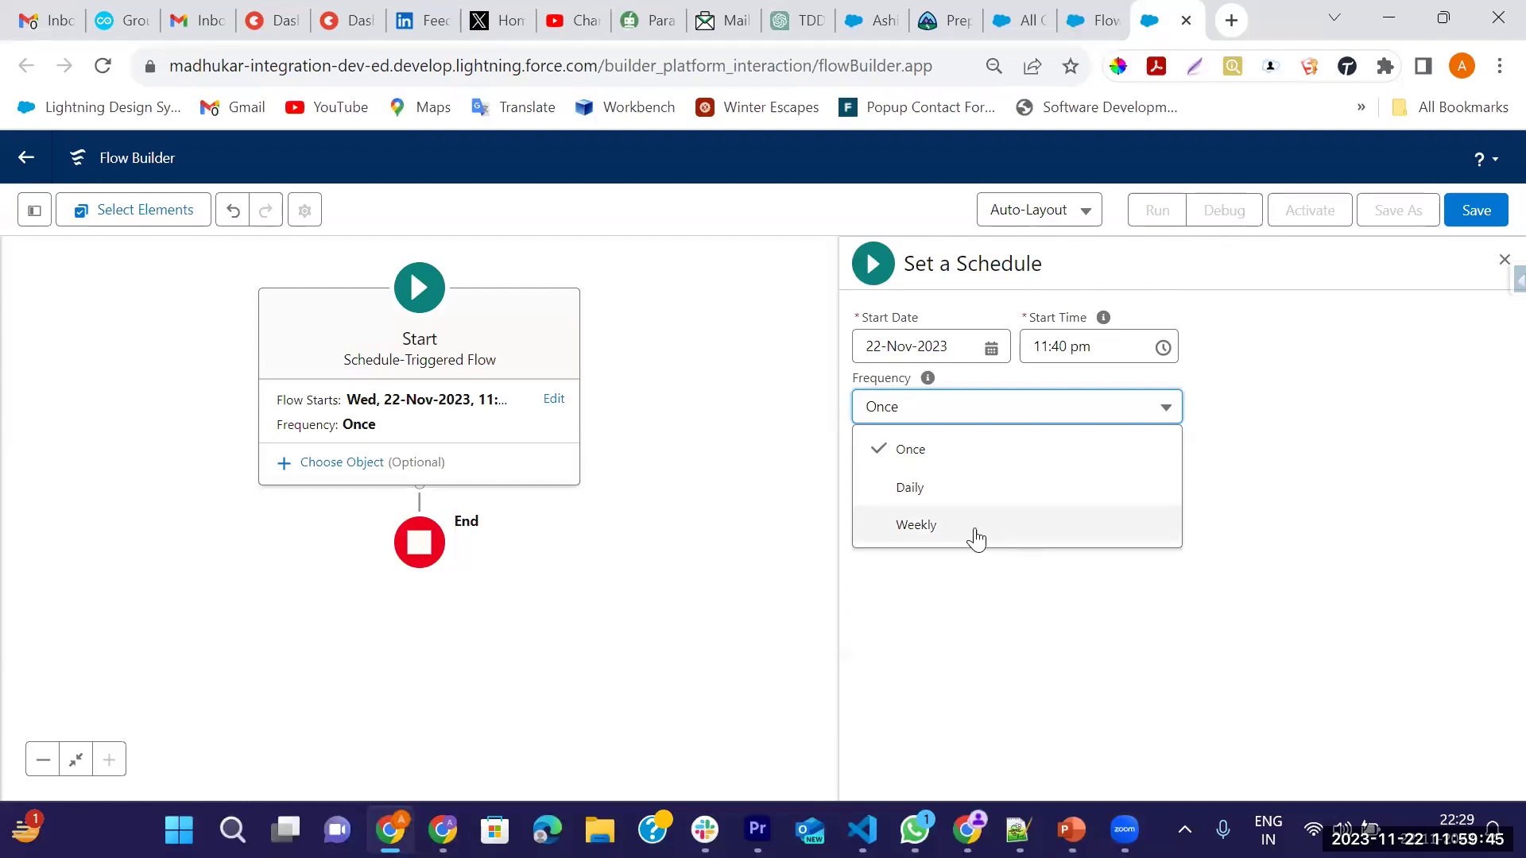
left_click(951, 491)
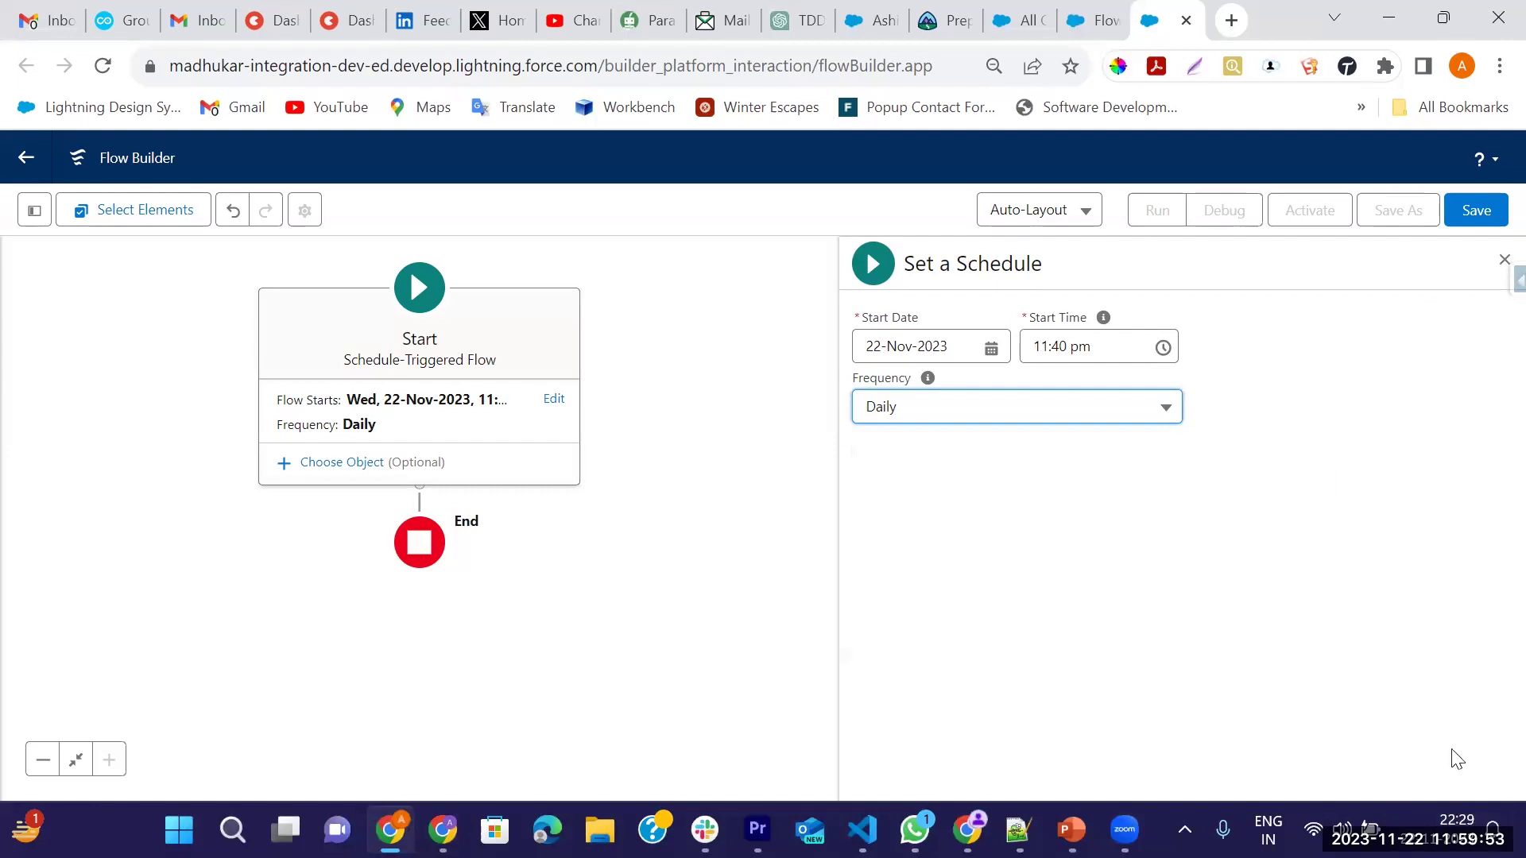
left_click(1505, 260)
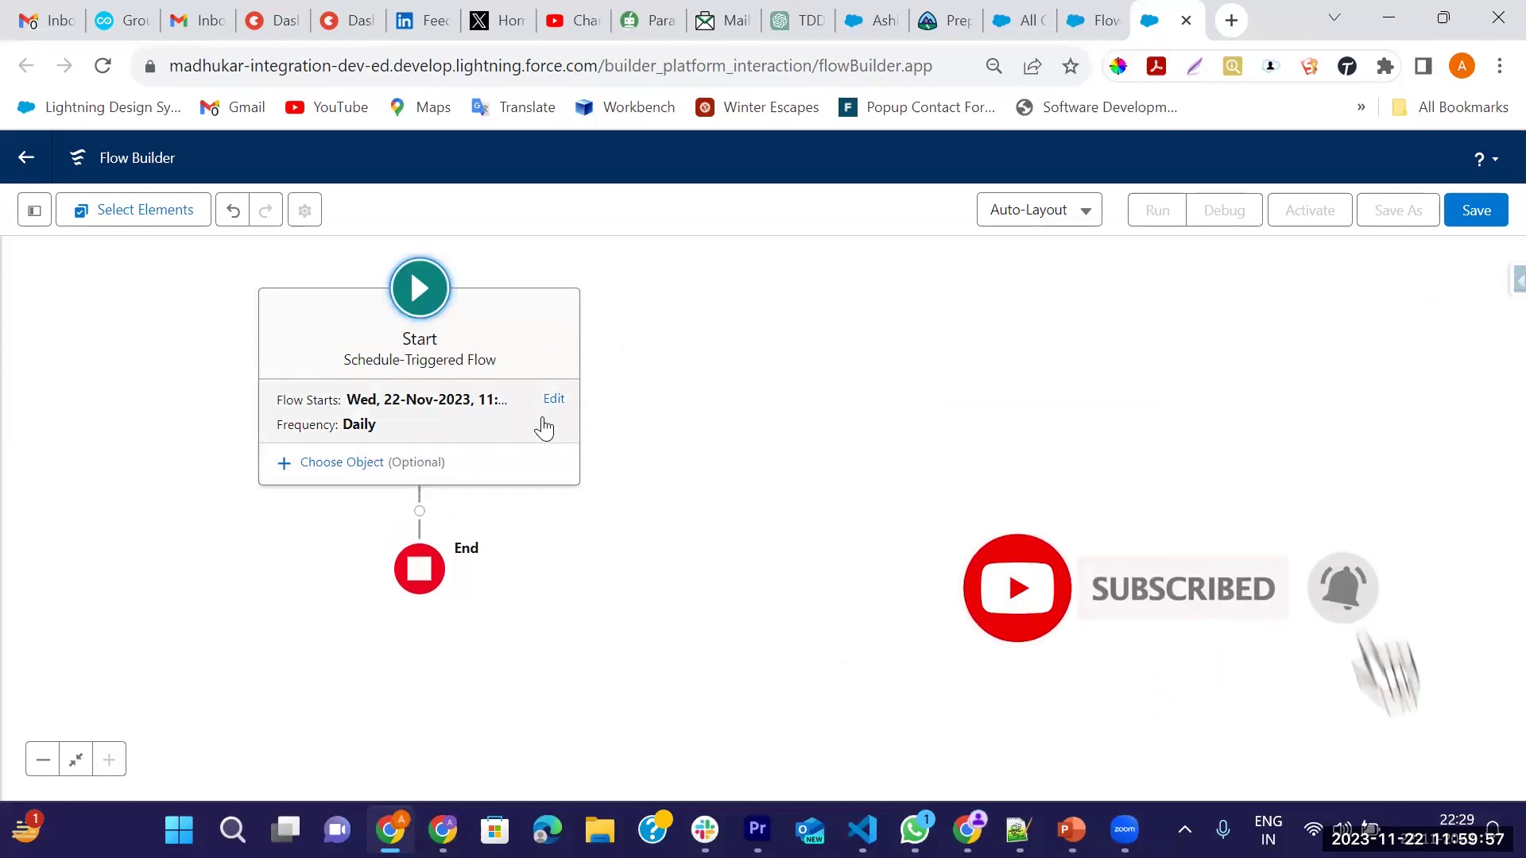
Step: Choose Case as the object the scheduled flow runs on and close the object settings
left_click_drag(726, 414, 862, 412)
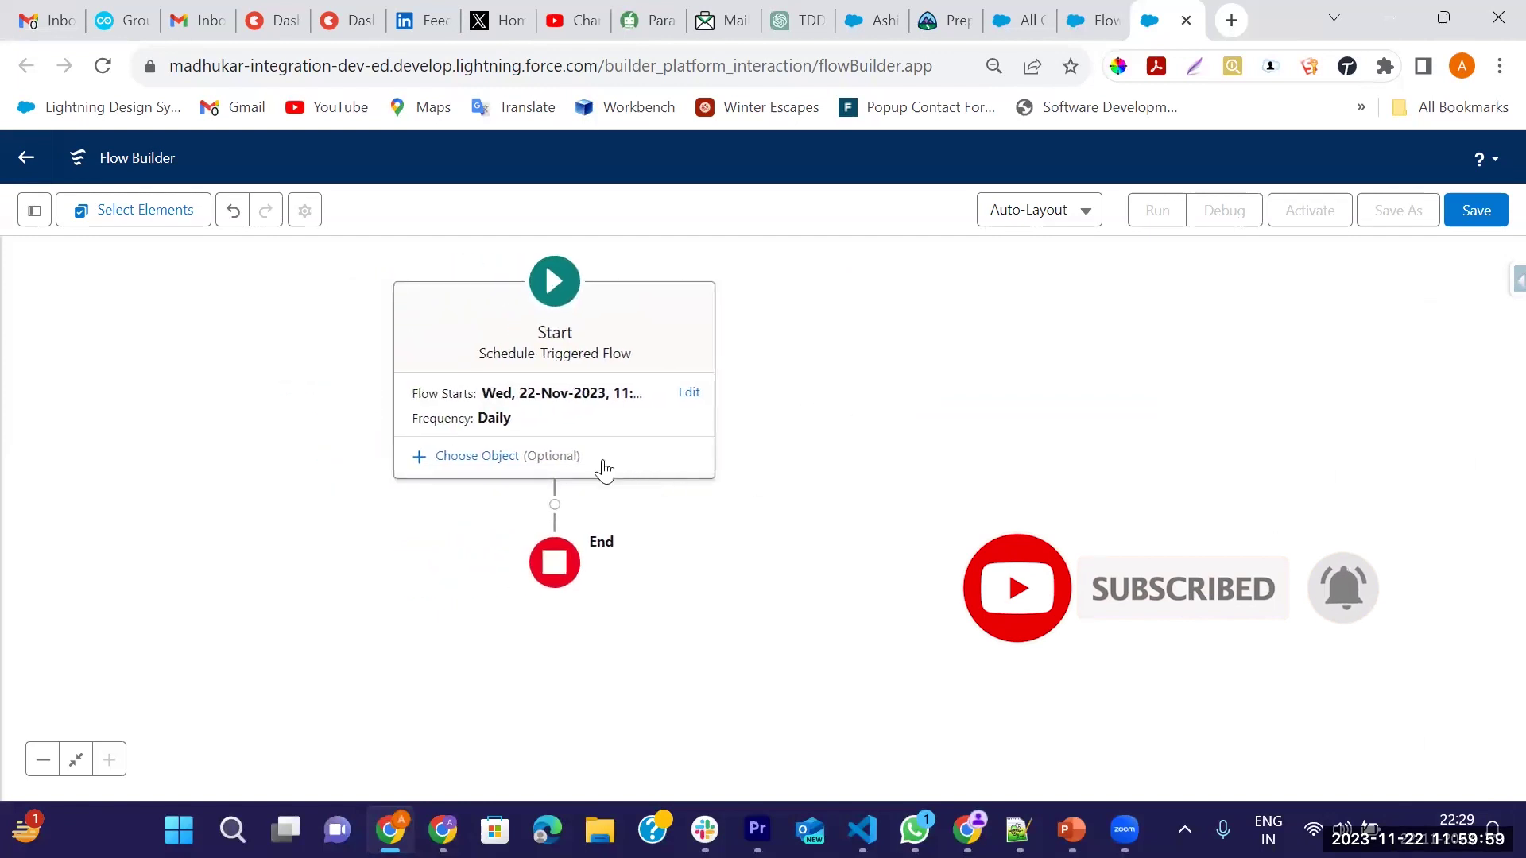
left_click(492, 460)
left_click(761, 407)
type("case")
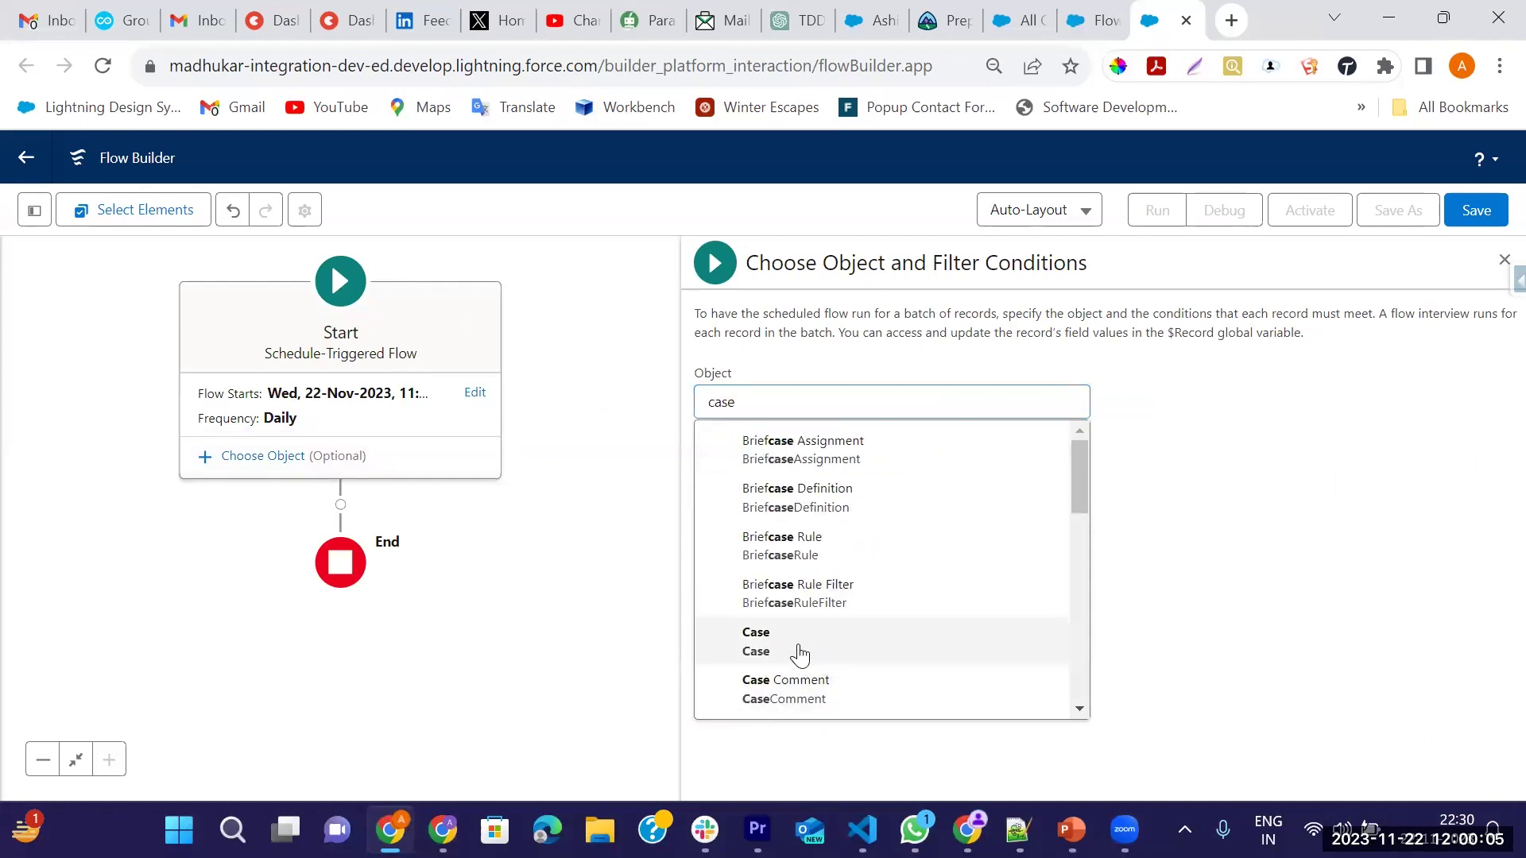
left_click(802, 656)
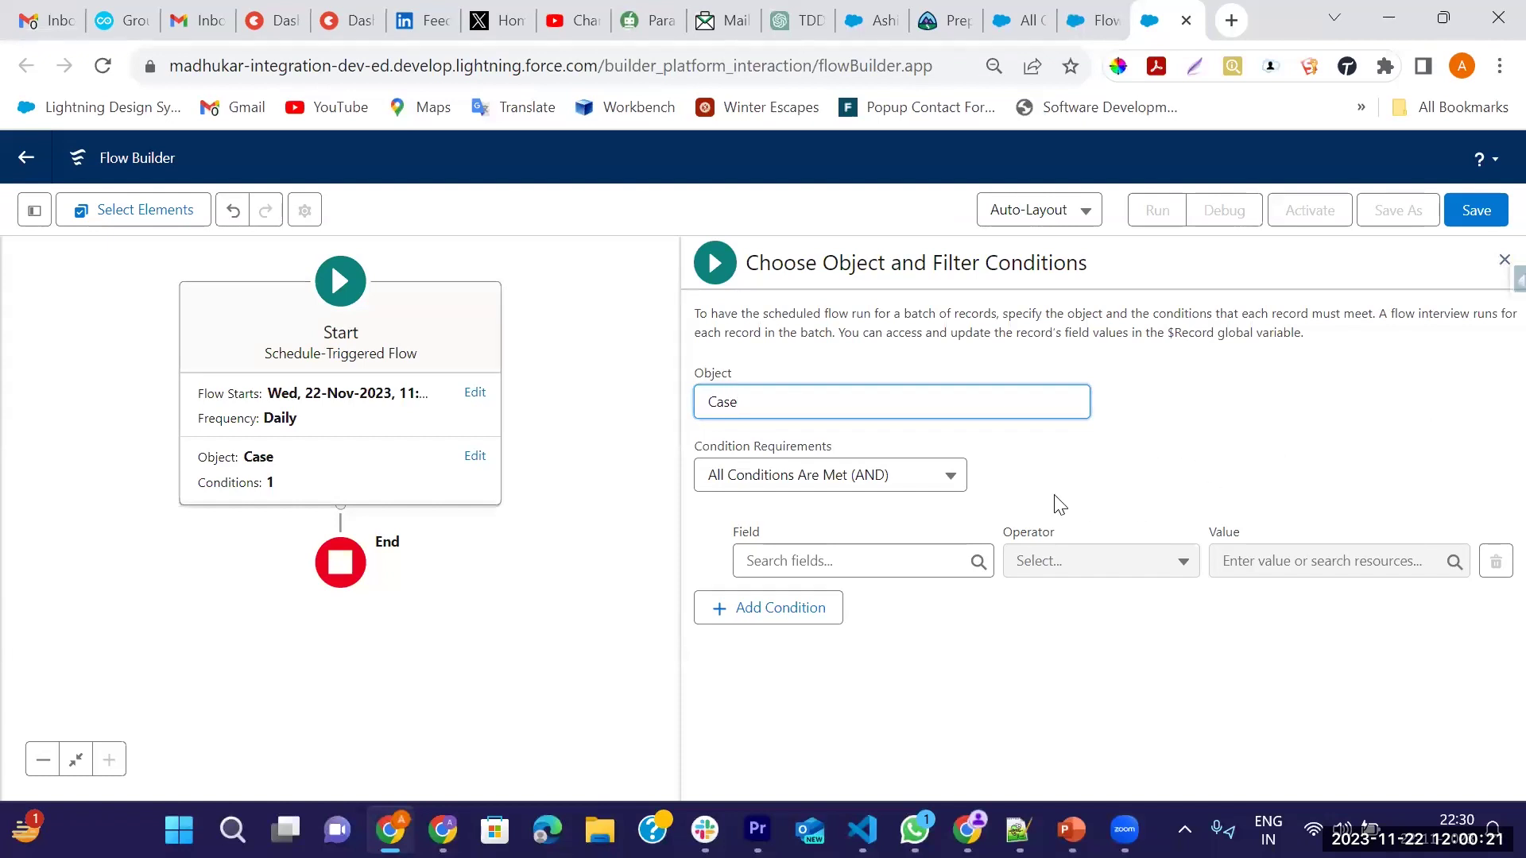
left_click(1501, 263)
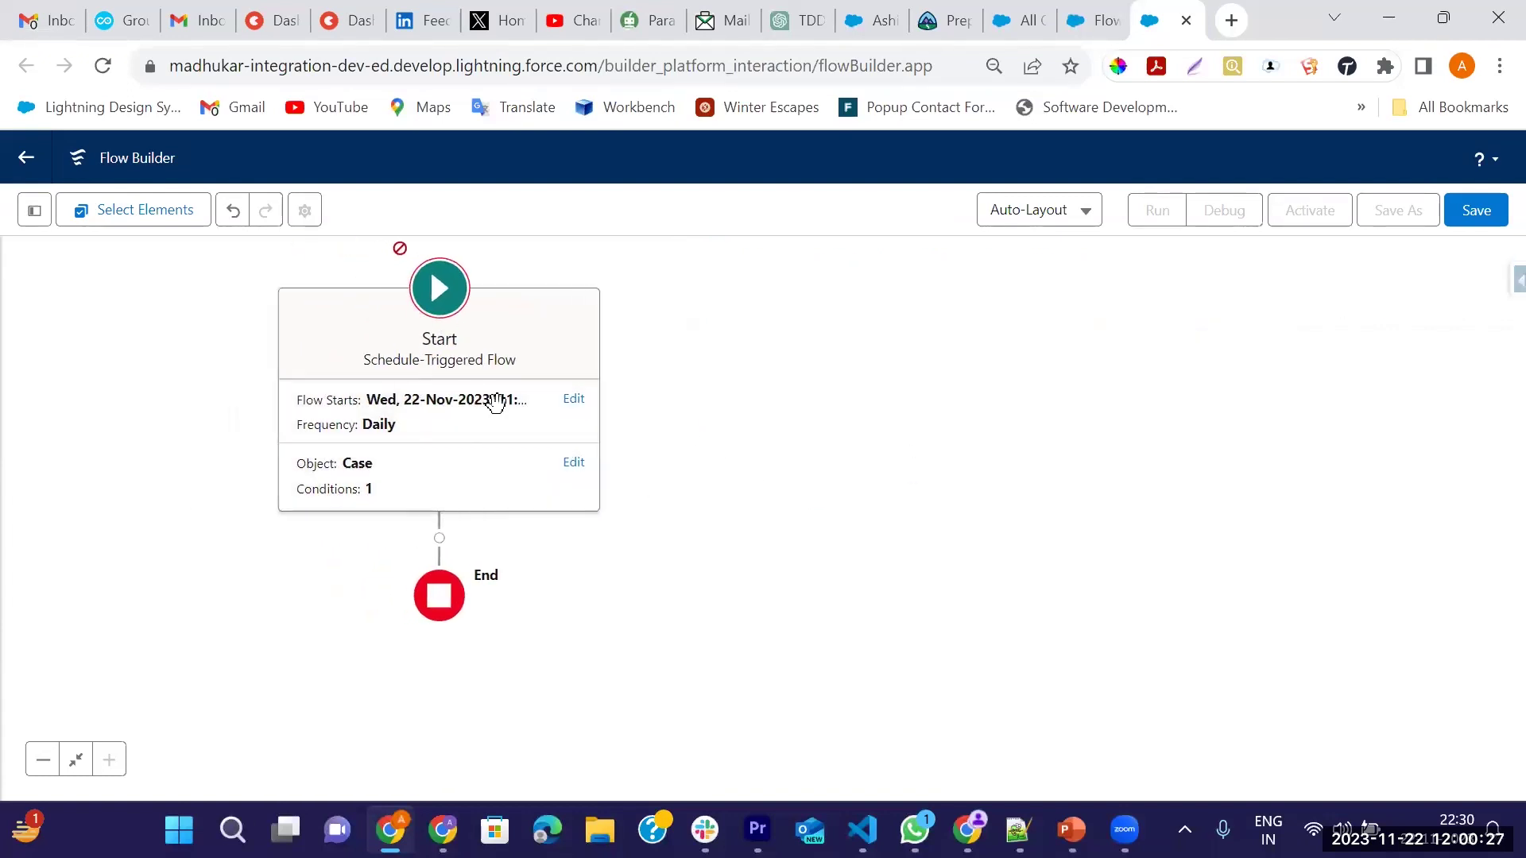
Step: Change the Start element's condition requirements for the Case object to None—Run Flow For All Cases
left_click(572, 470)
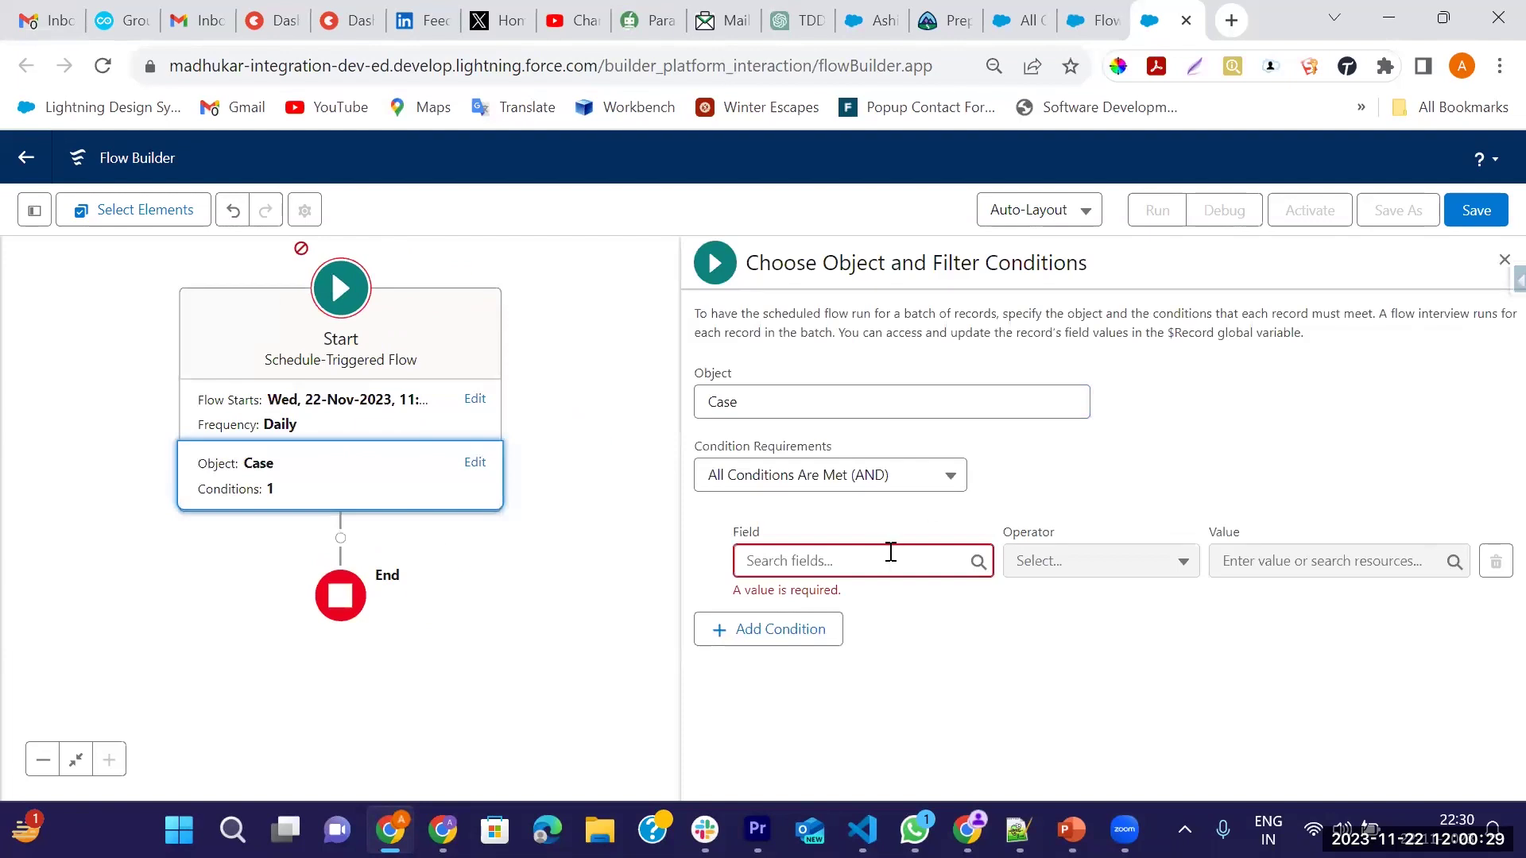
left_click(947, 482)
left_click(801, 522)
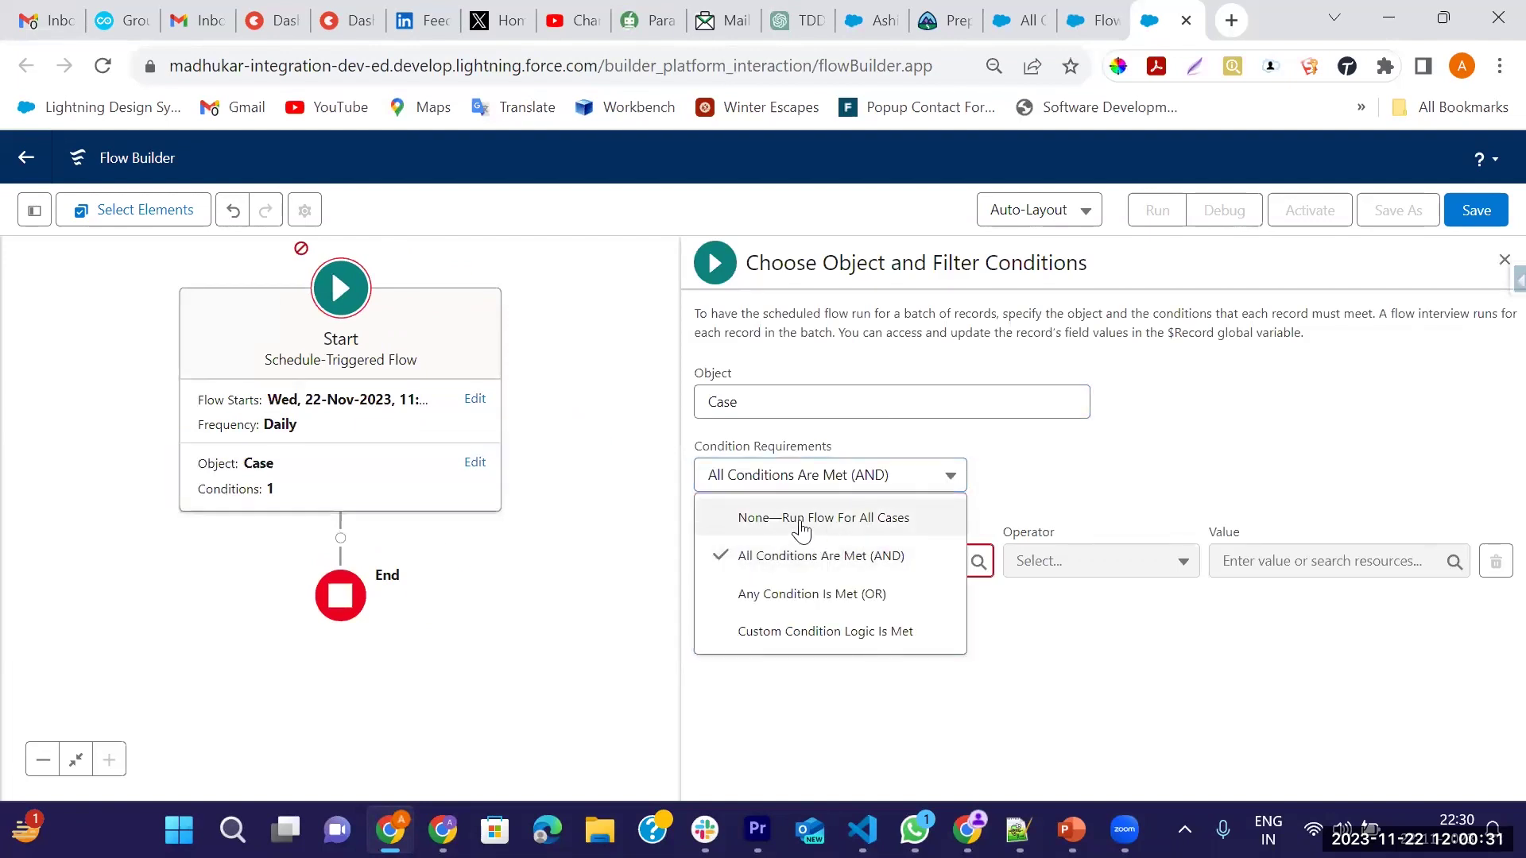
left_click(1503, 261)
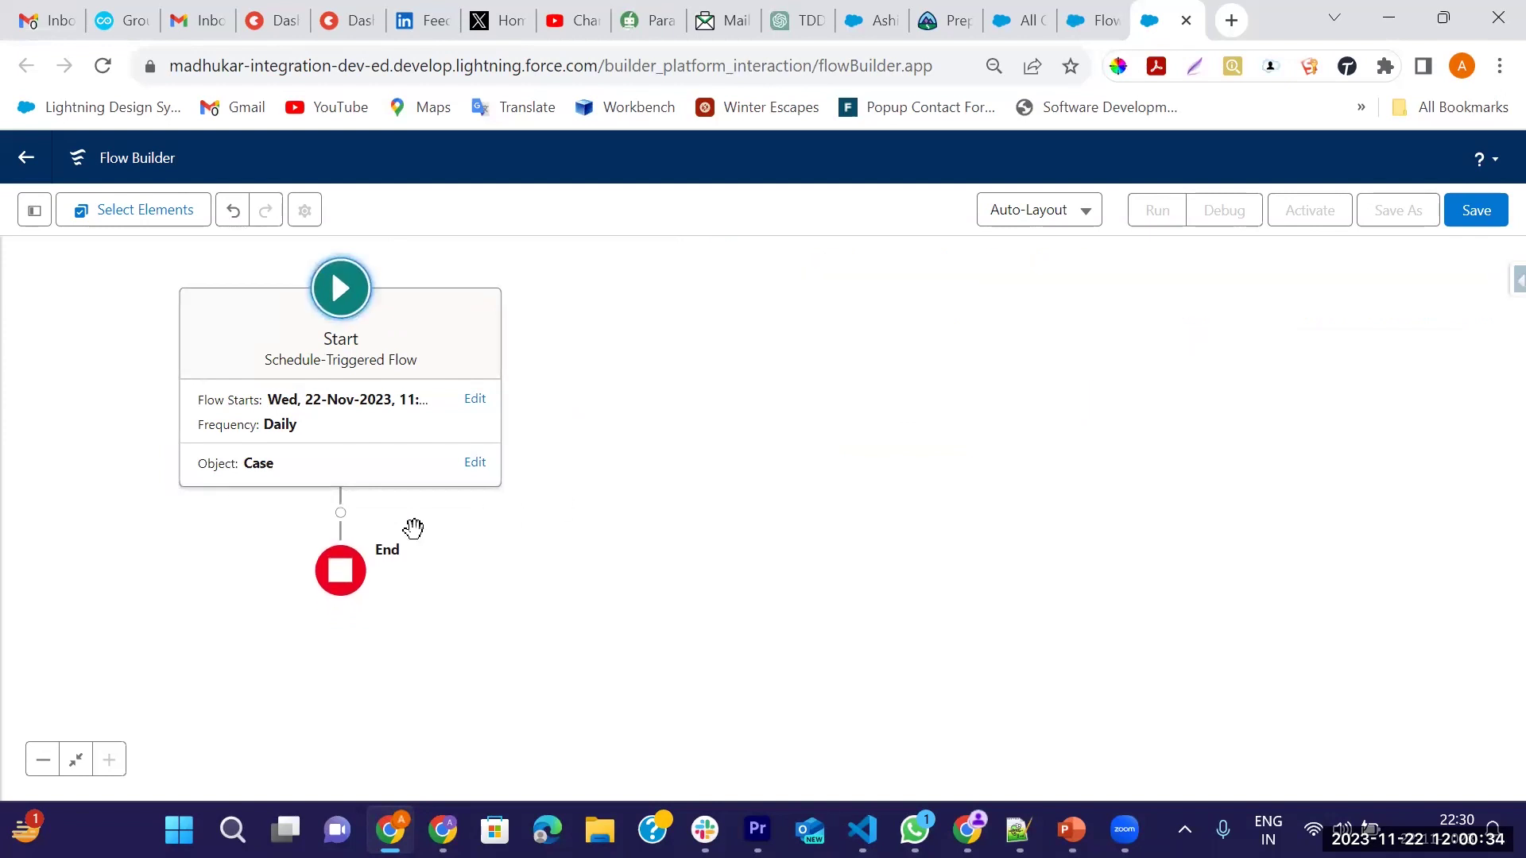
Step: Add a Get Records element after Start, label it "Get Resolved Cases" and set its object to Case
left_click(340, 513)
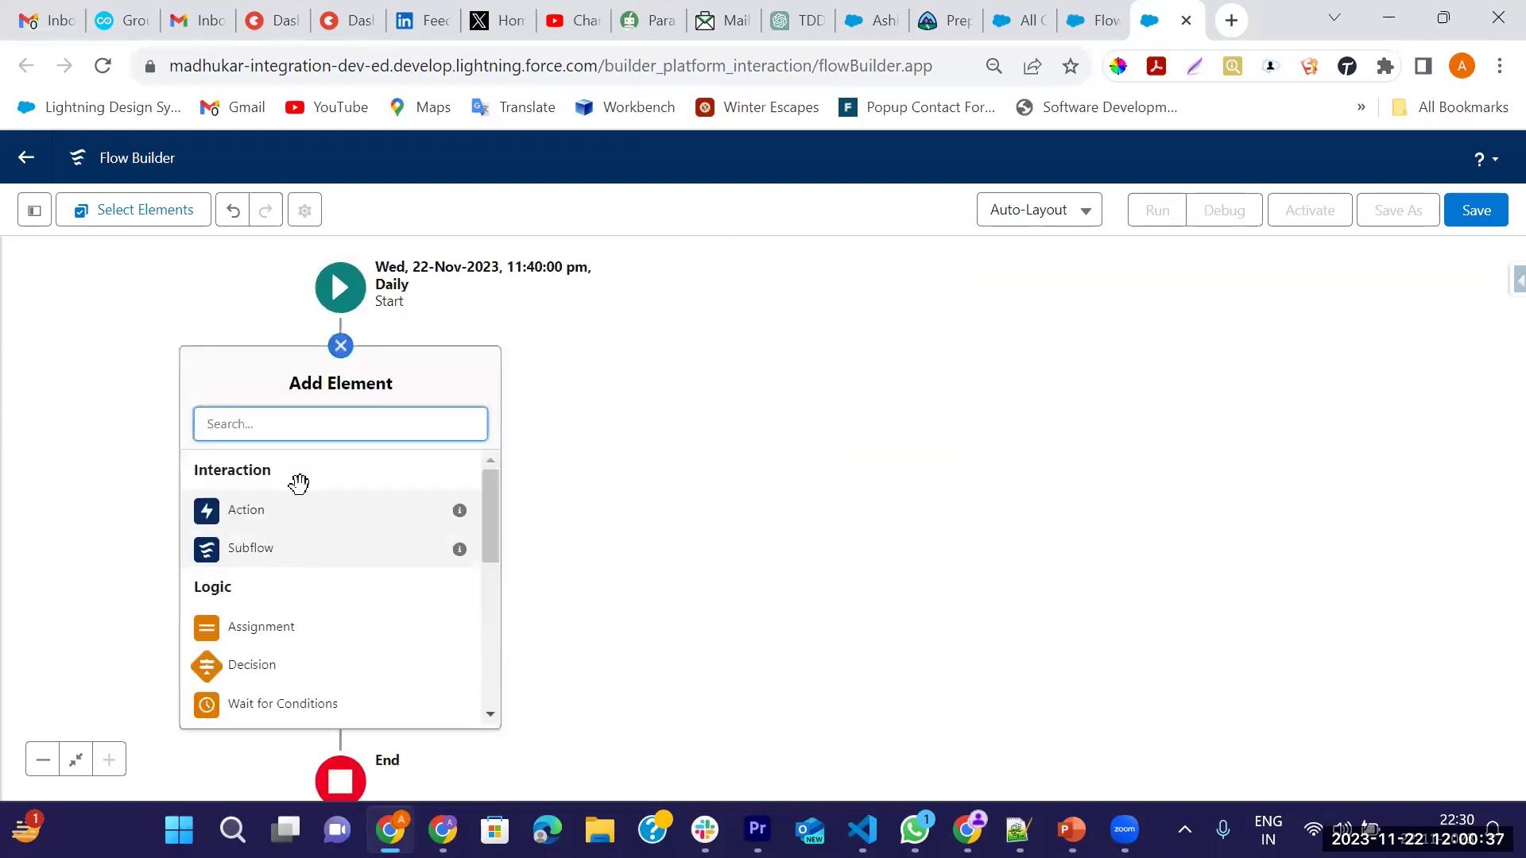
type("get")
left_click(323, 477)
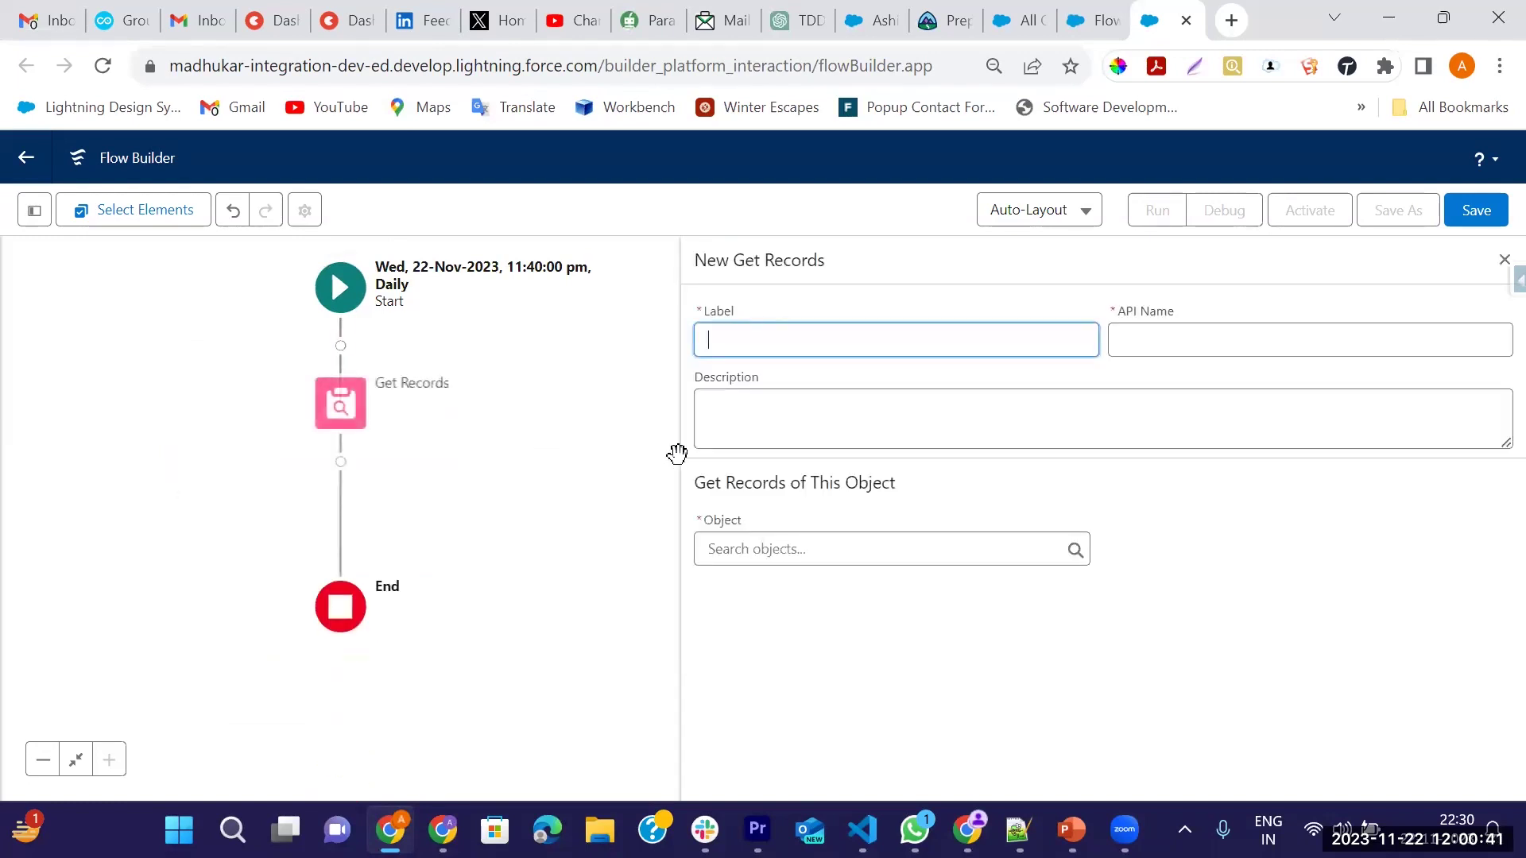
type("Get Resolved Cases")
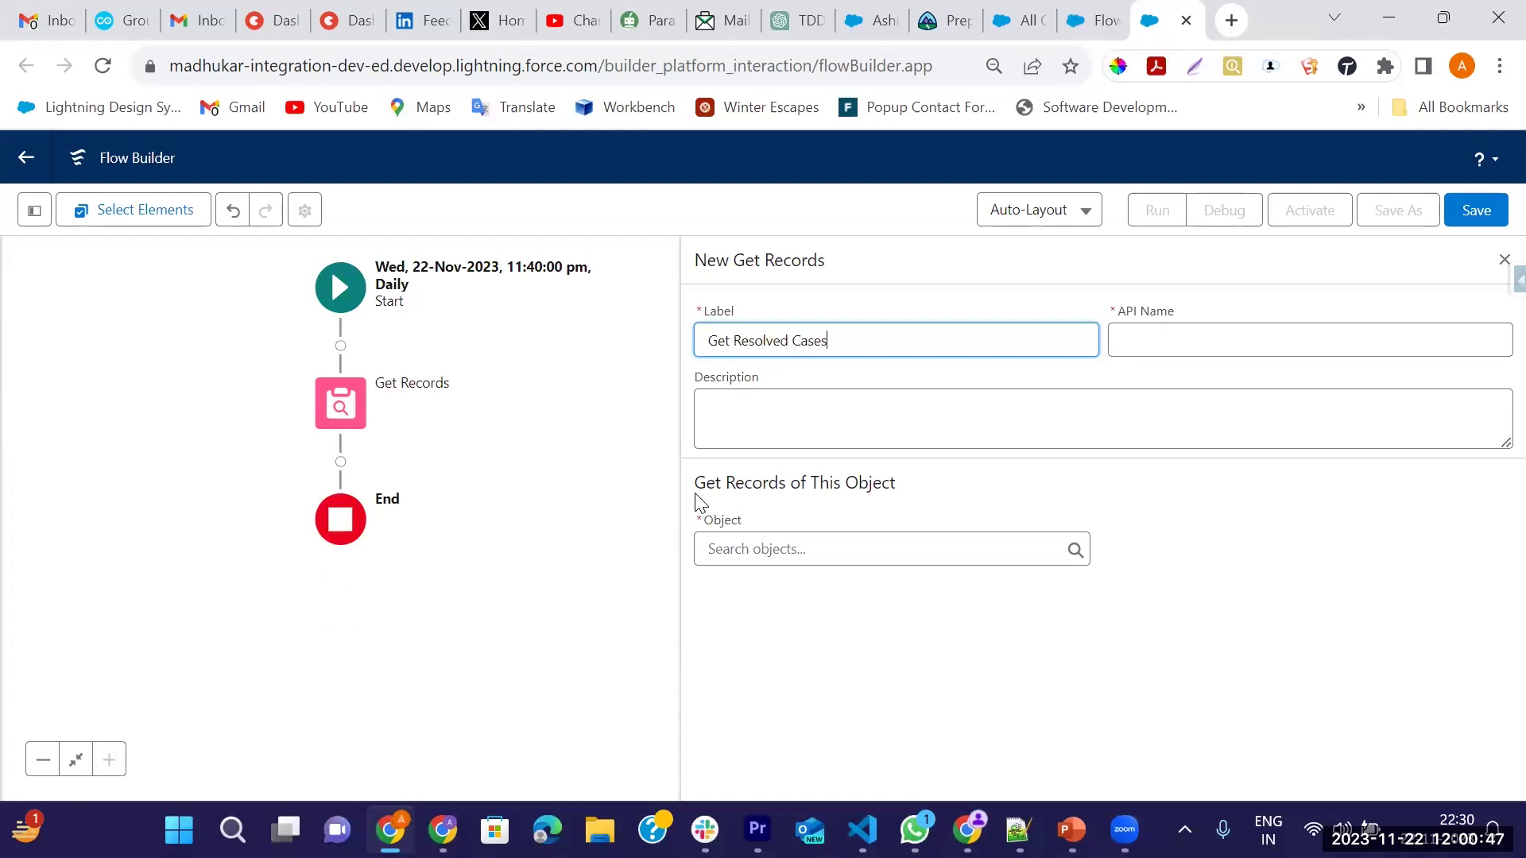
key("Tab")
left_click(807, 548)
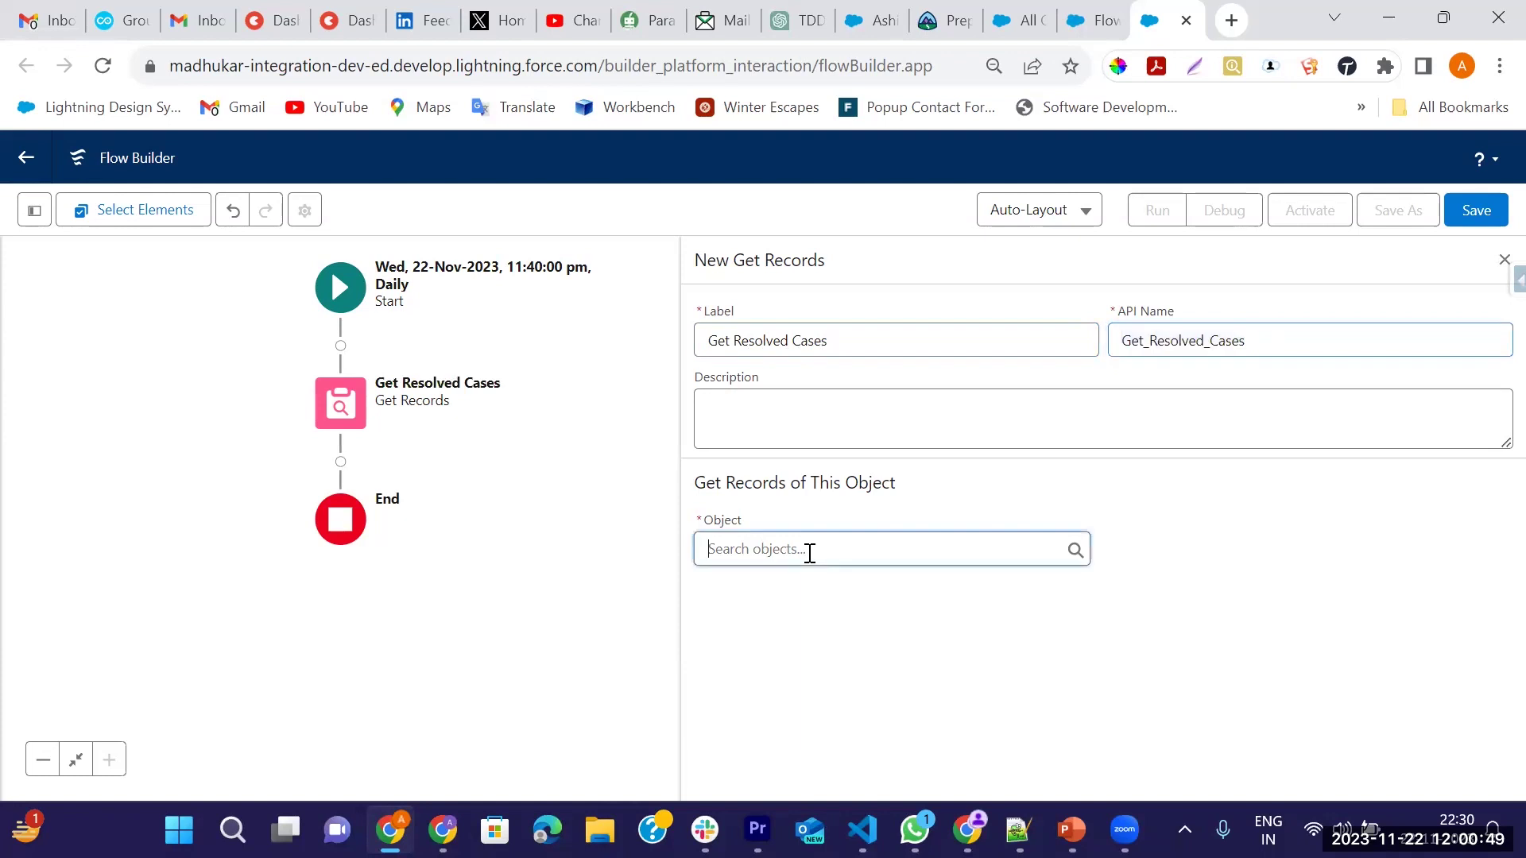
type("case")
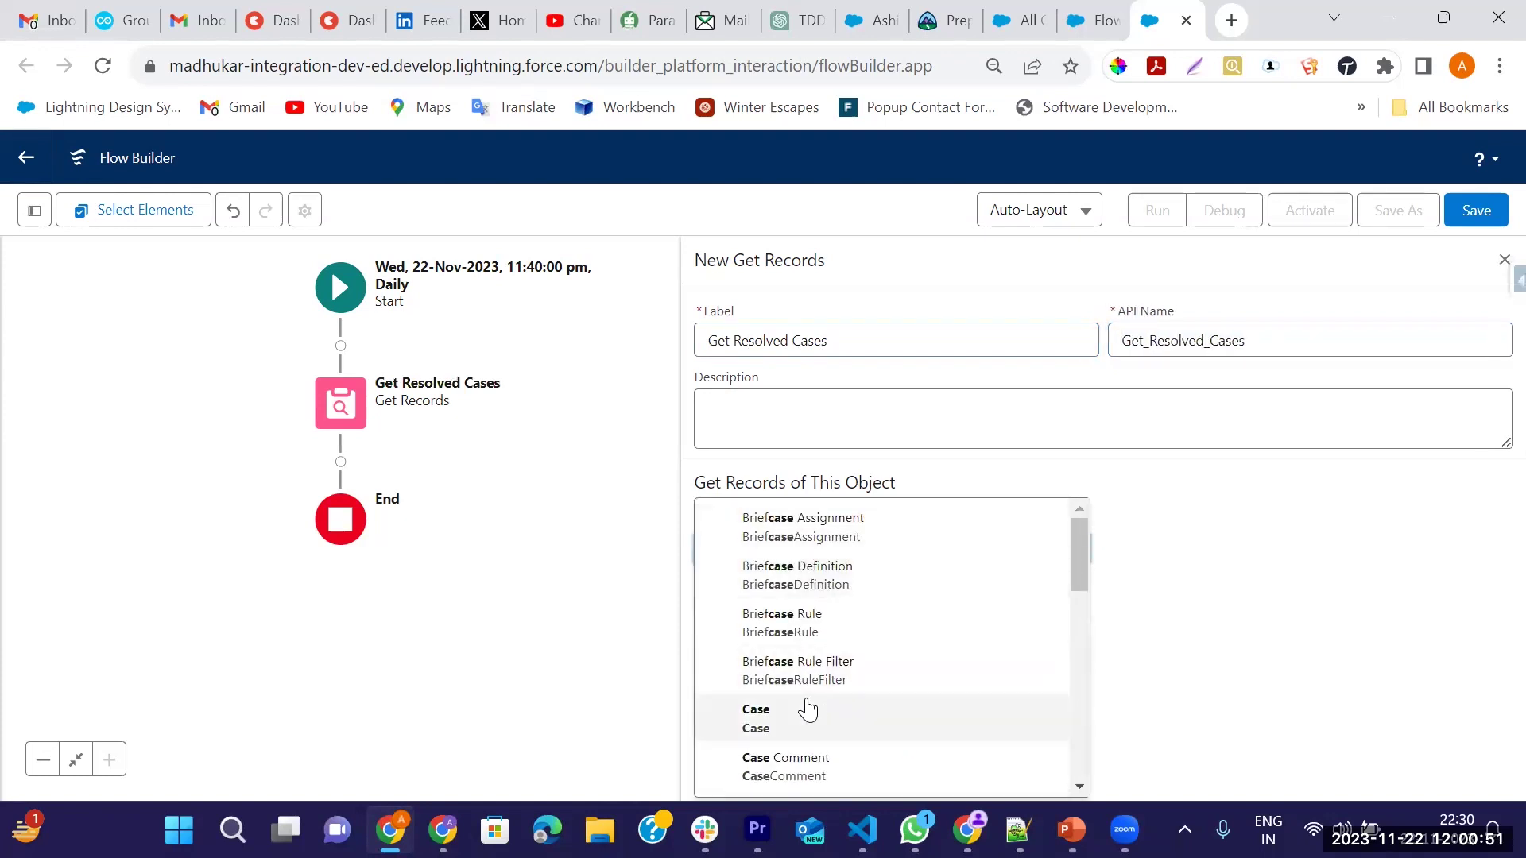
left_click(759, 719)
Step: Filter the retrieved case records with the condition Status Equals Resolved
scroll(923, 592, "down", 3)
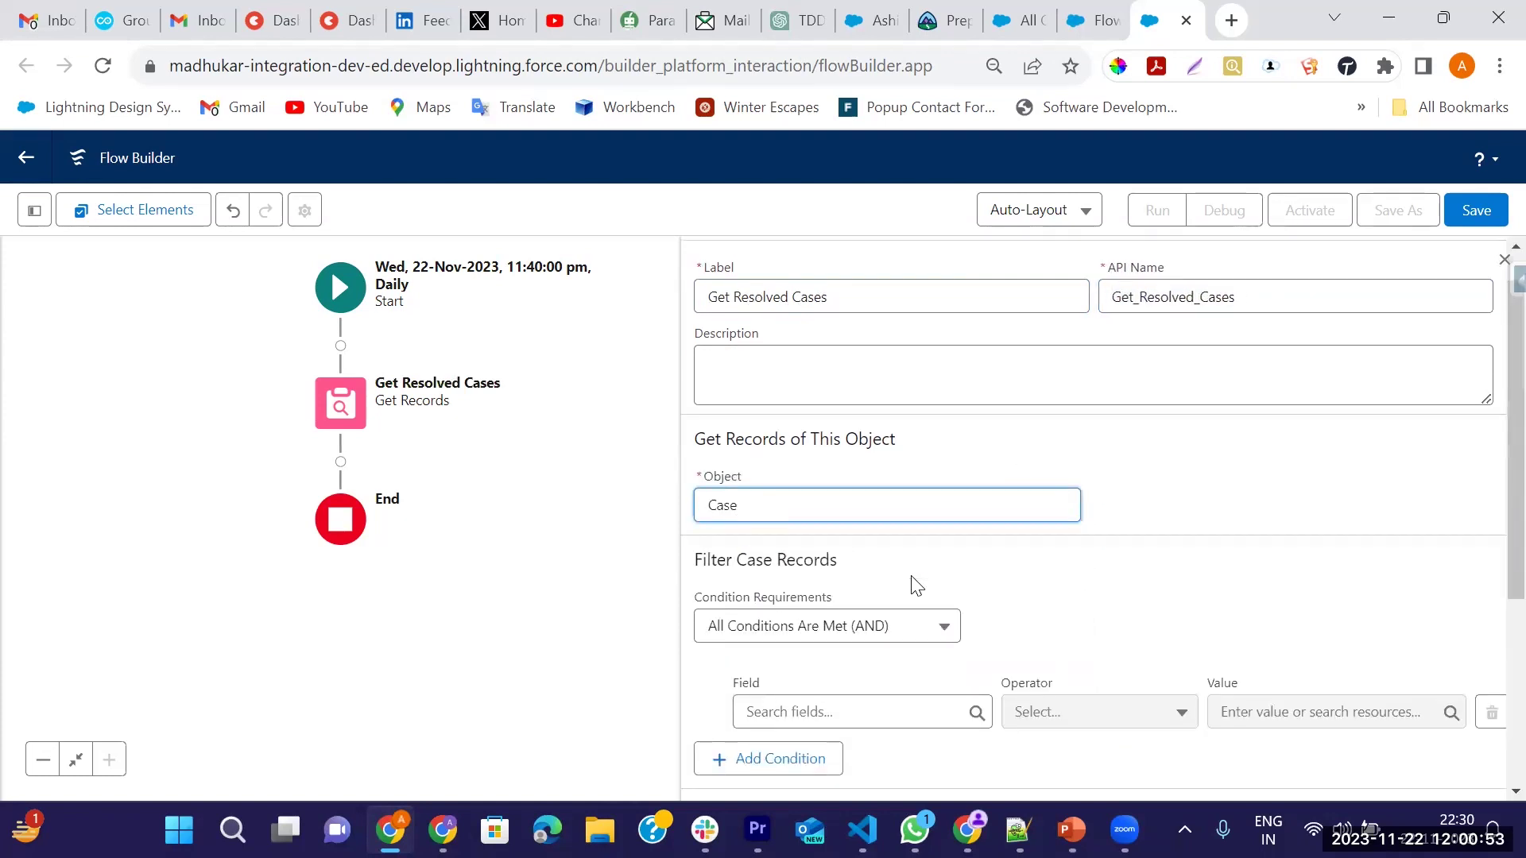
left_click(853, 541)
type("stat")
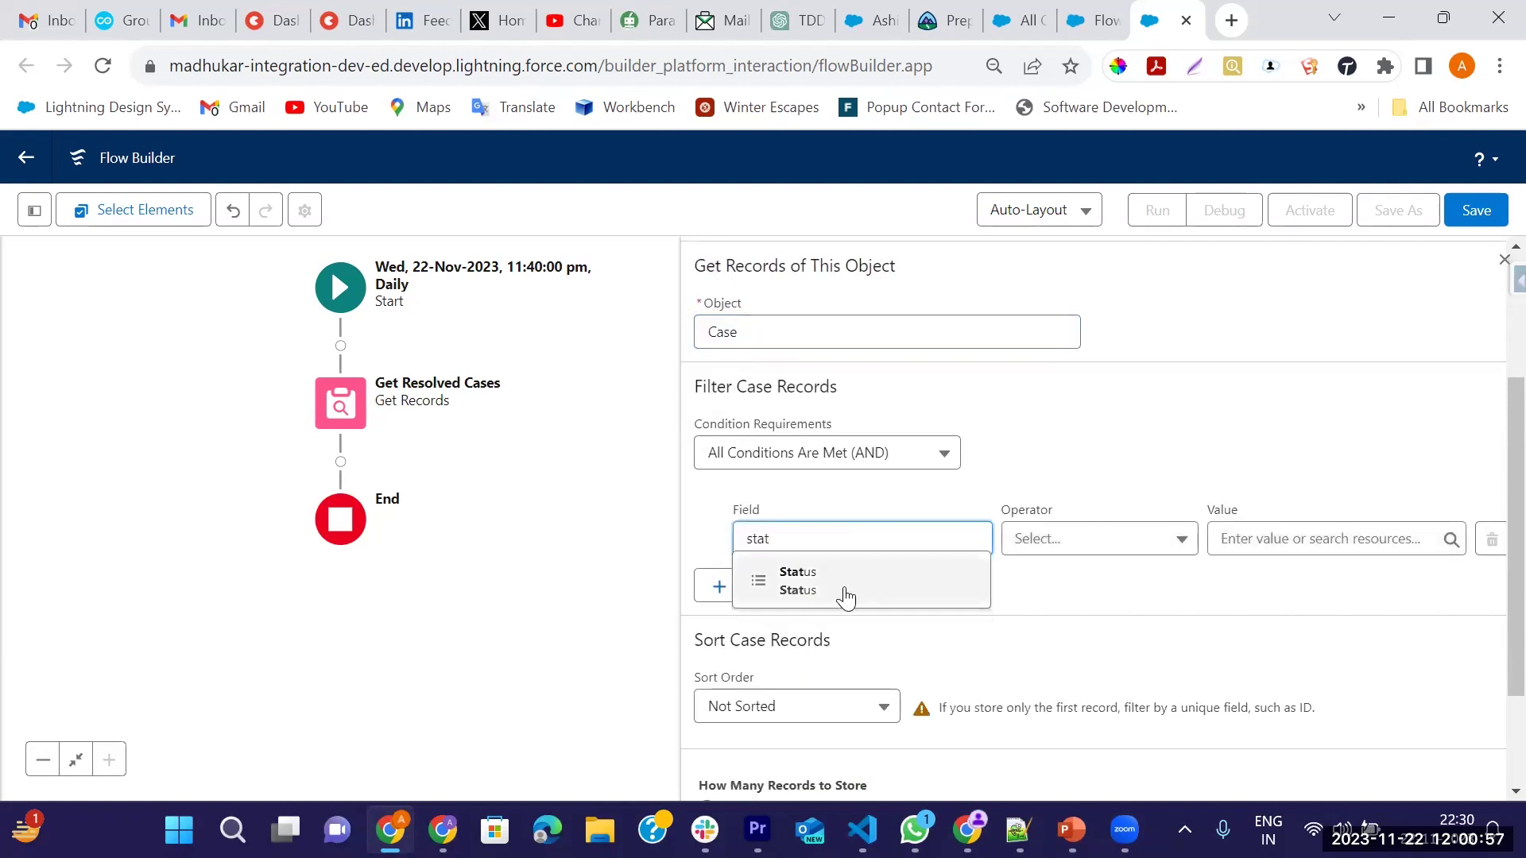
left_click(832, 596)
left_click(1271, 534)
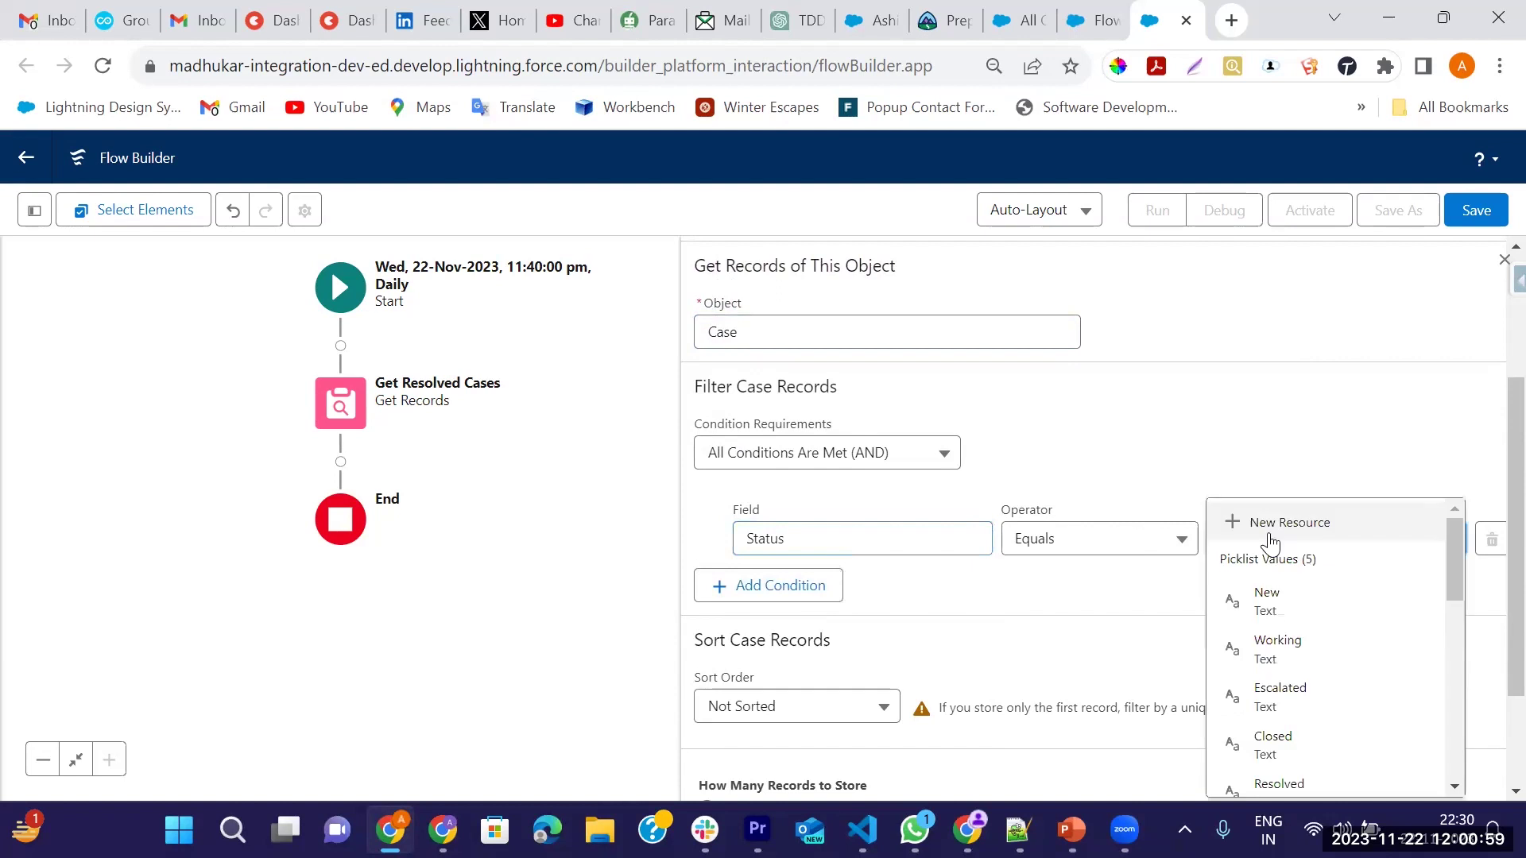
left_click(1281, 785)
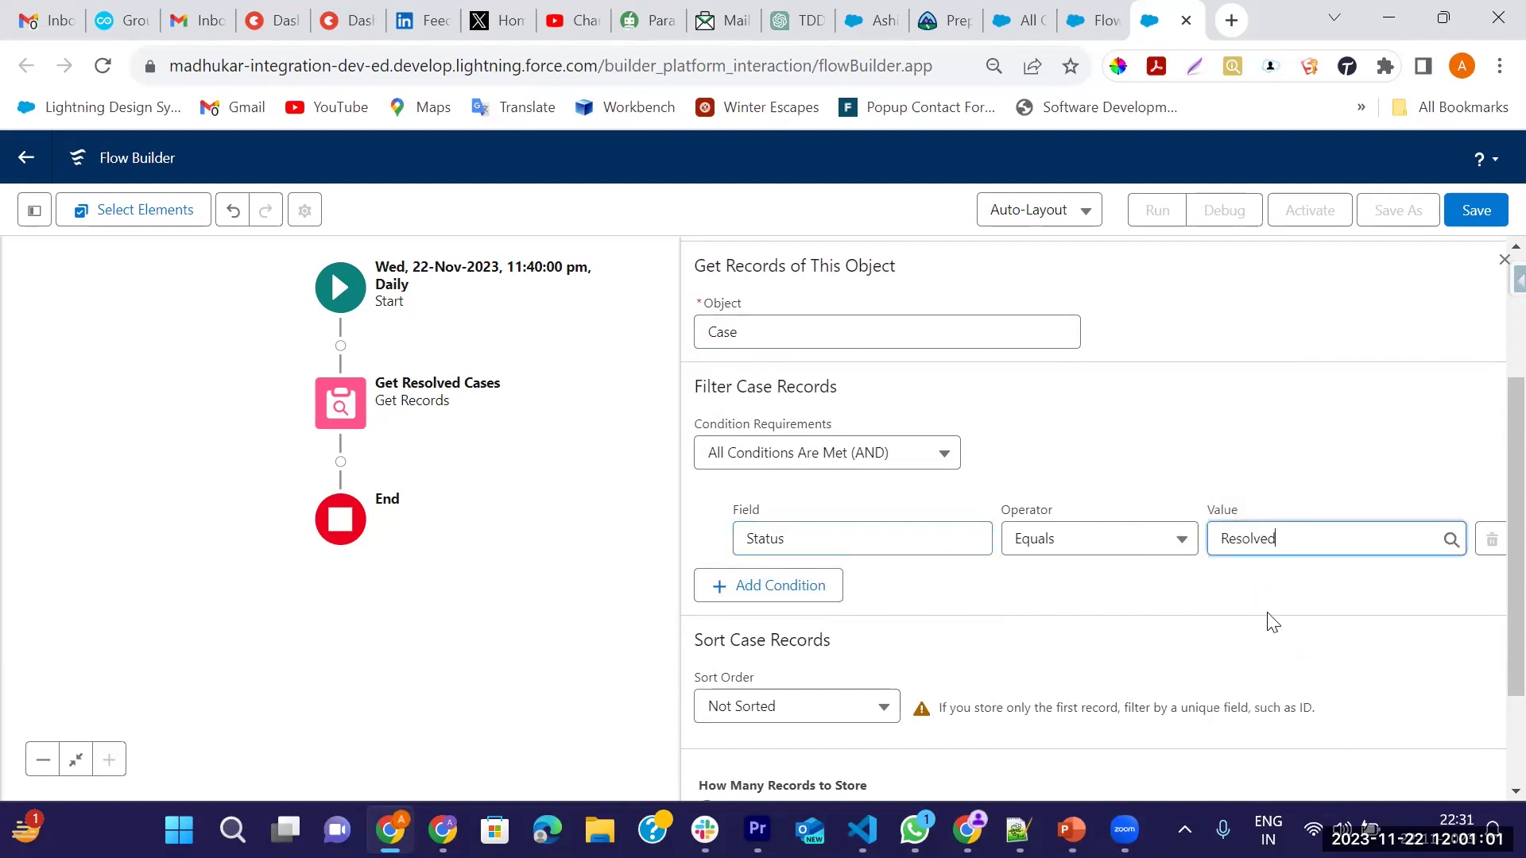
Step: Set the Get Resolved Cases element to store all records and close its settings
scroll(1247, 612, "down", 2)
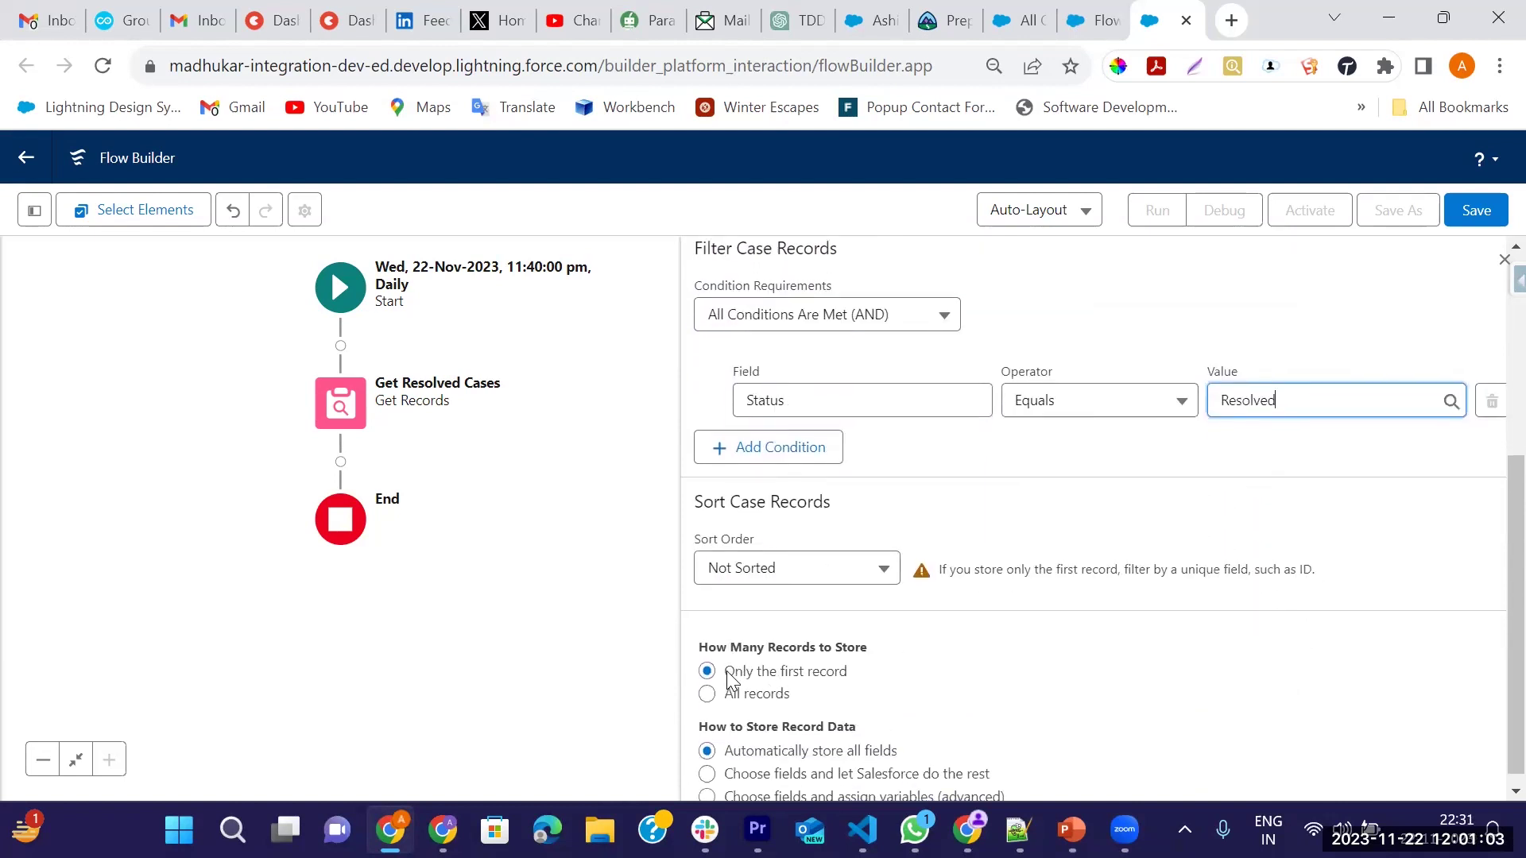
scroll(727, 672, "down", 1)
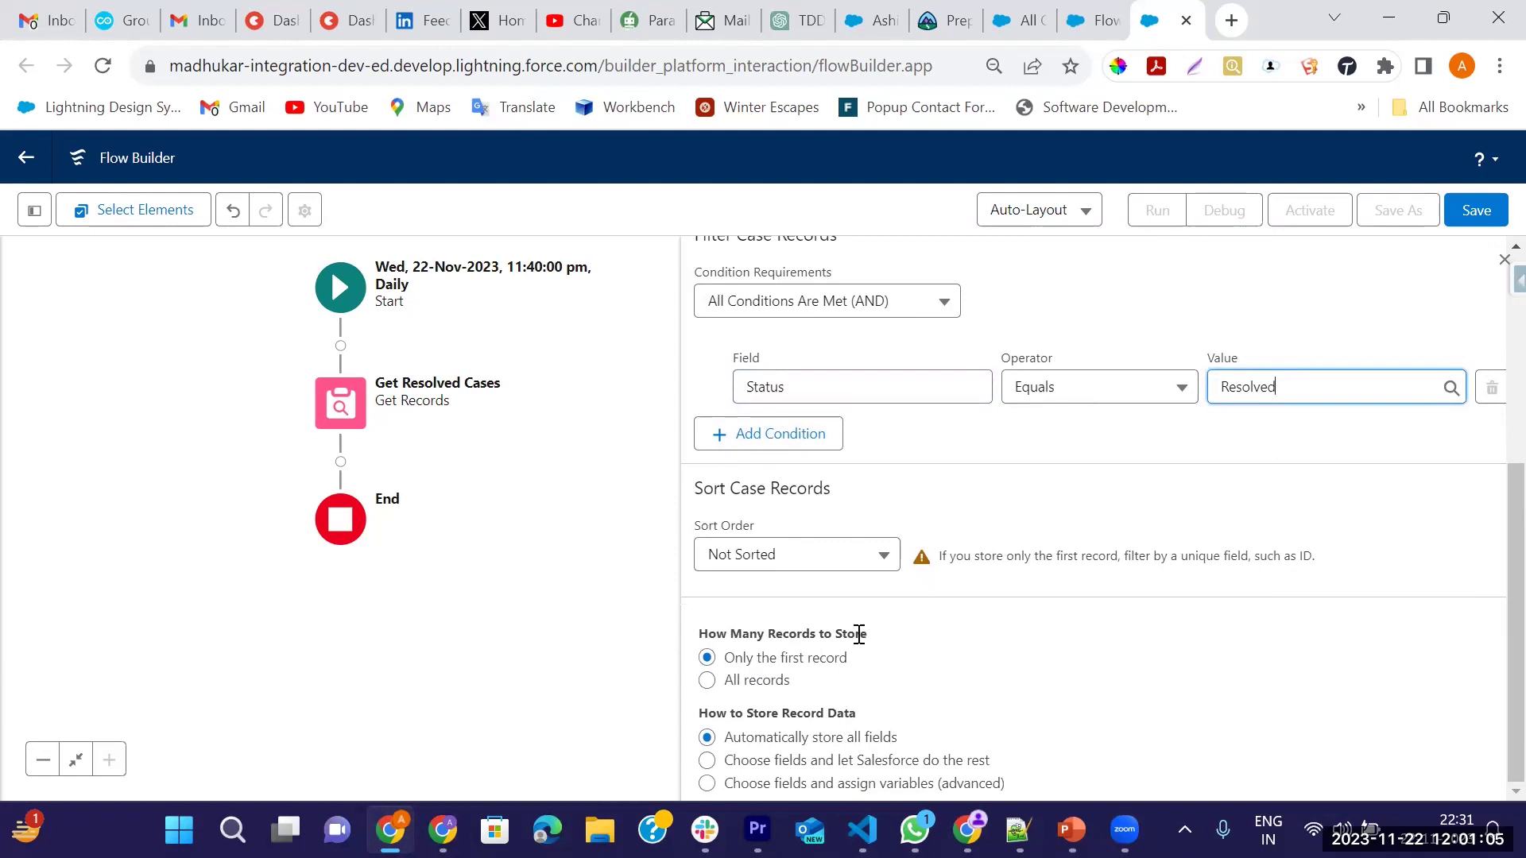
left_click(707, 681)
left_click(1504, 261)
Step: Add a Decision element after Get Resolved Cases and label it "Has Resolved Cases Found?"
left_click_drag(619, 352, 747, 350)
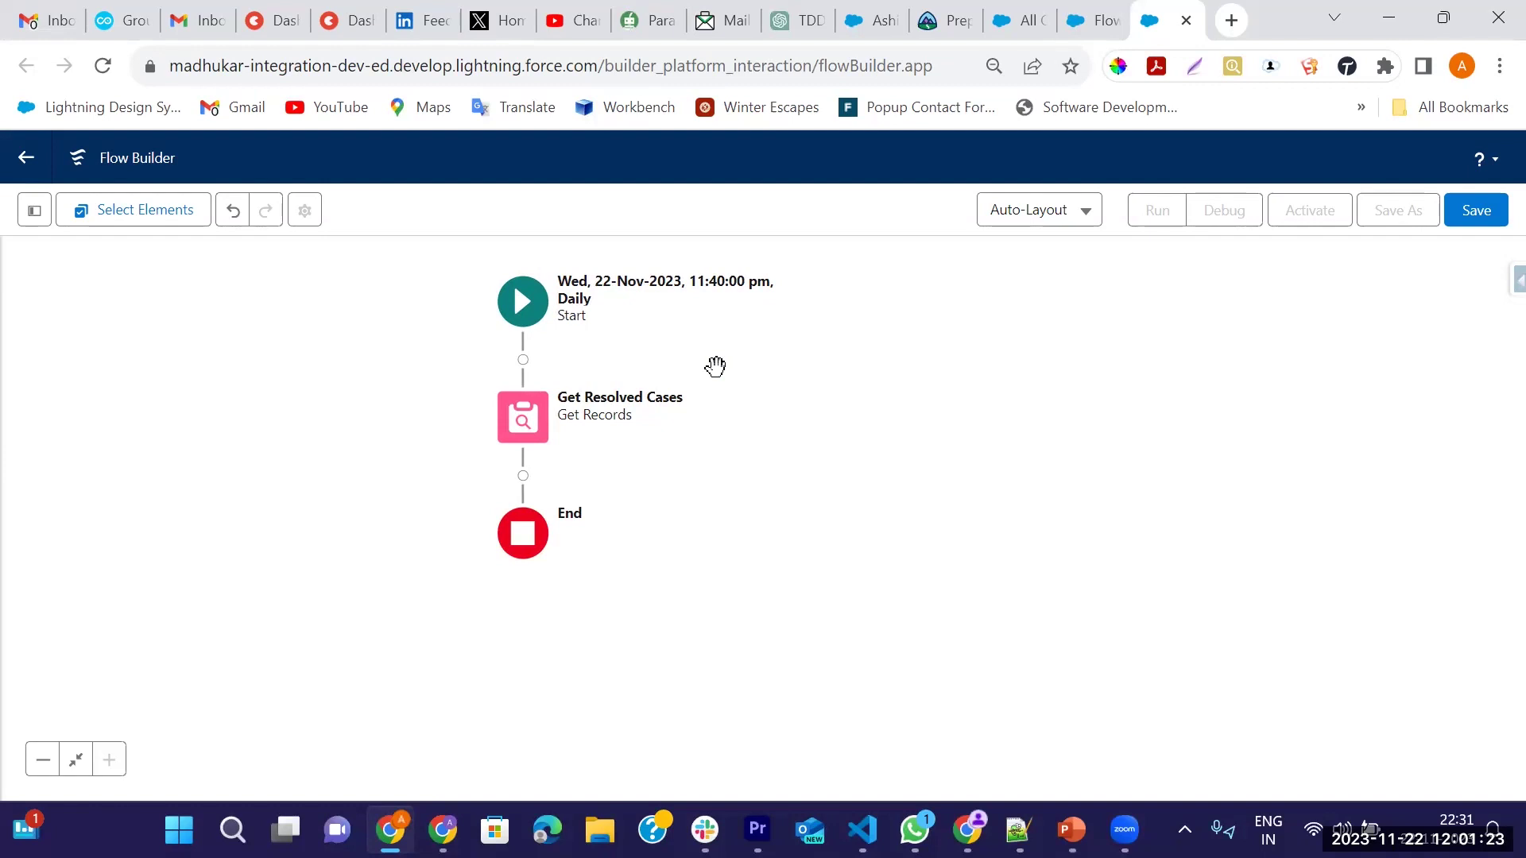
left_click(518, 483)
type("dec")
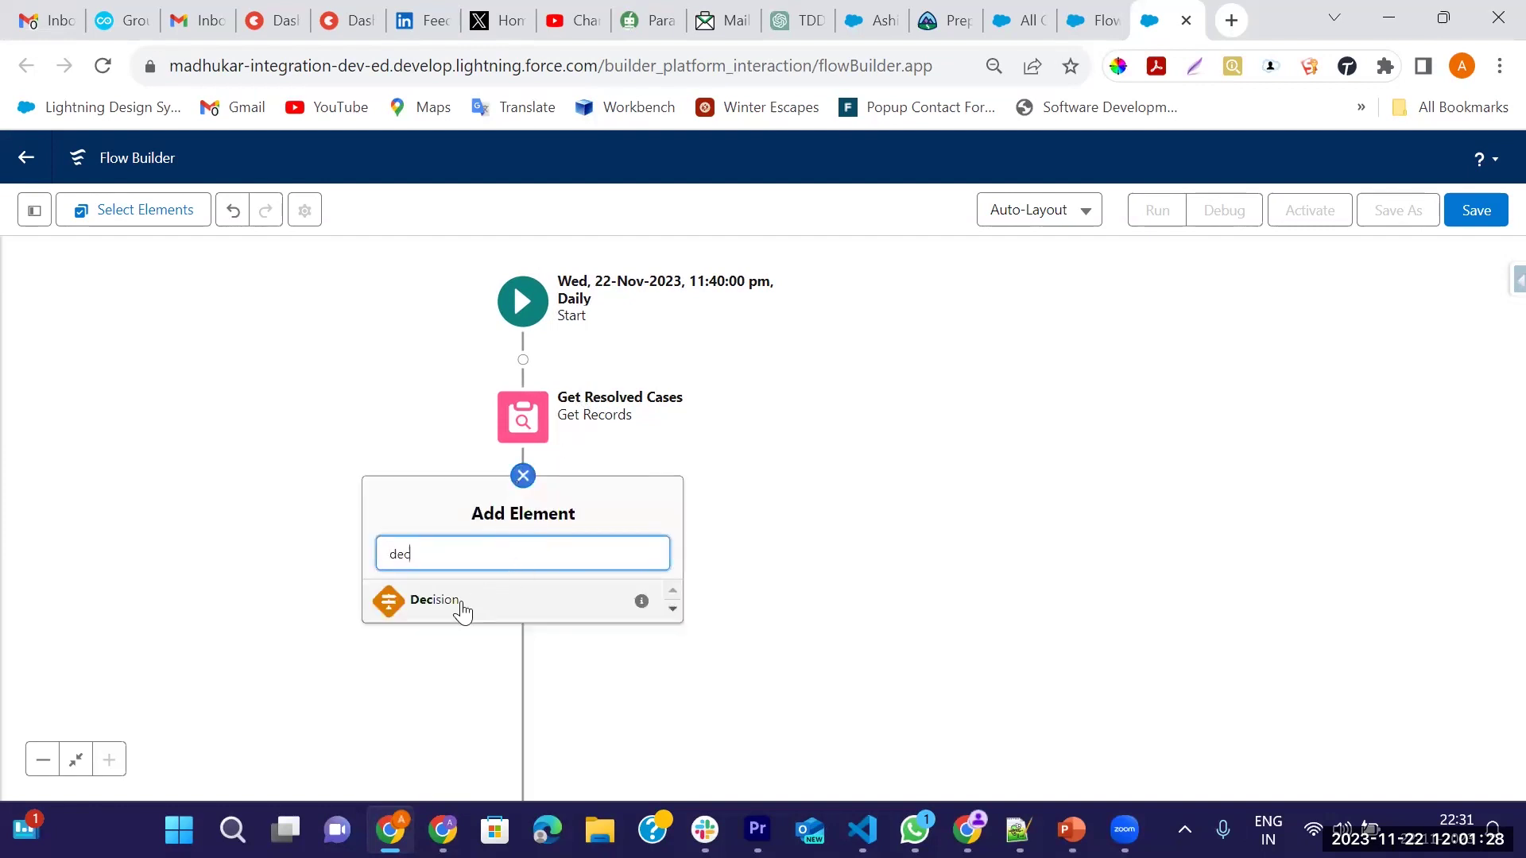
left_click(461, 611)
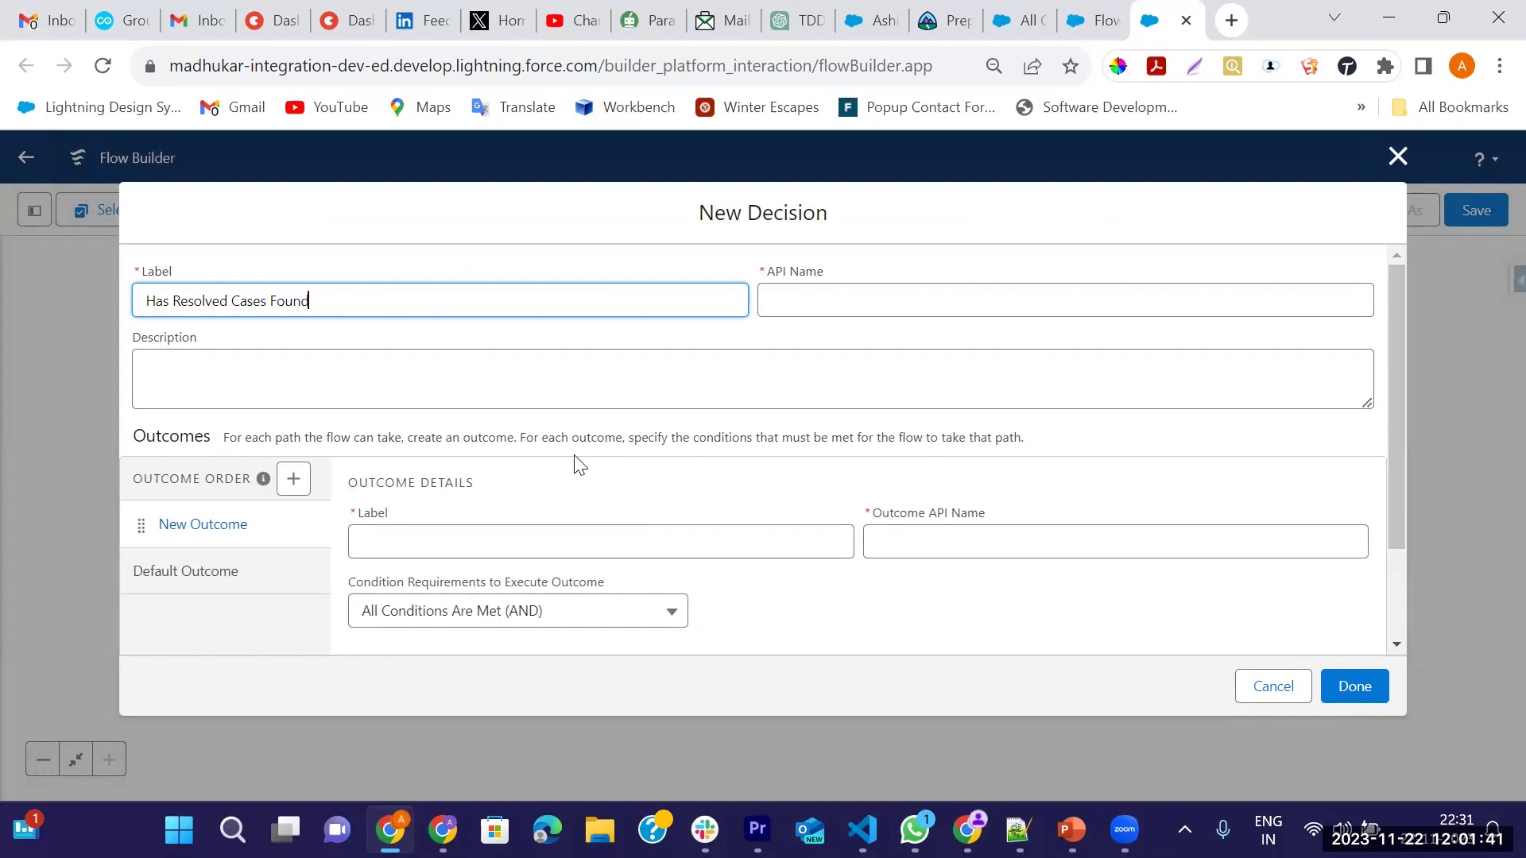
key("Tab")
Step: Label the decision's new outcome "Yes" and give it the API name Yes
scroll(598, 526, "down", 2)
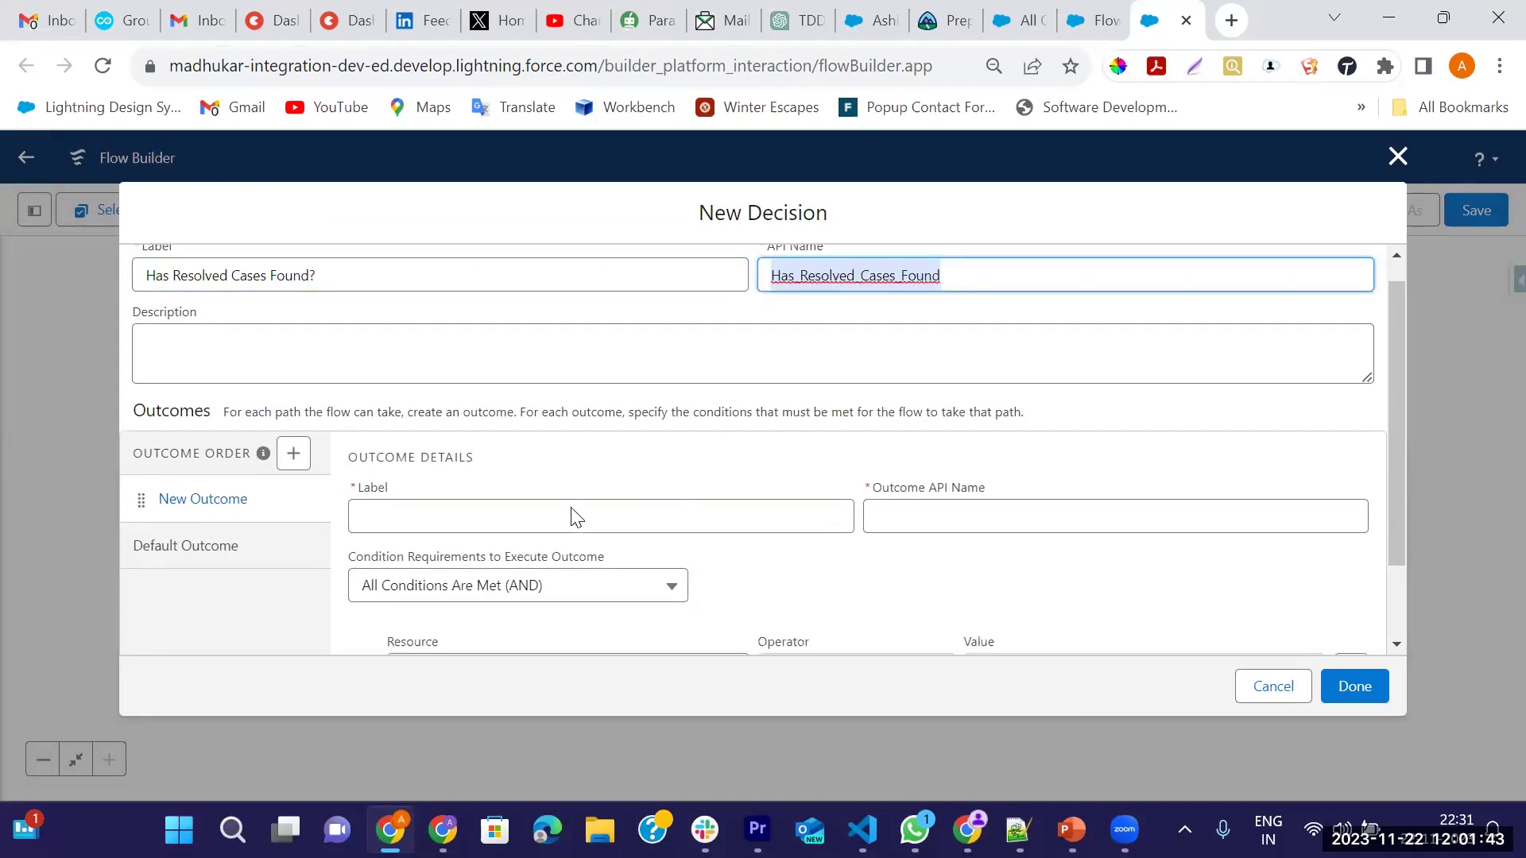
left_click(452, 415)
type("Yes")
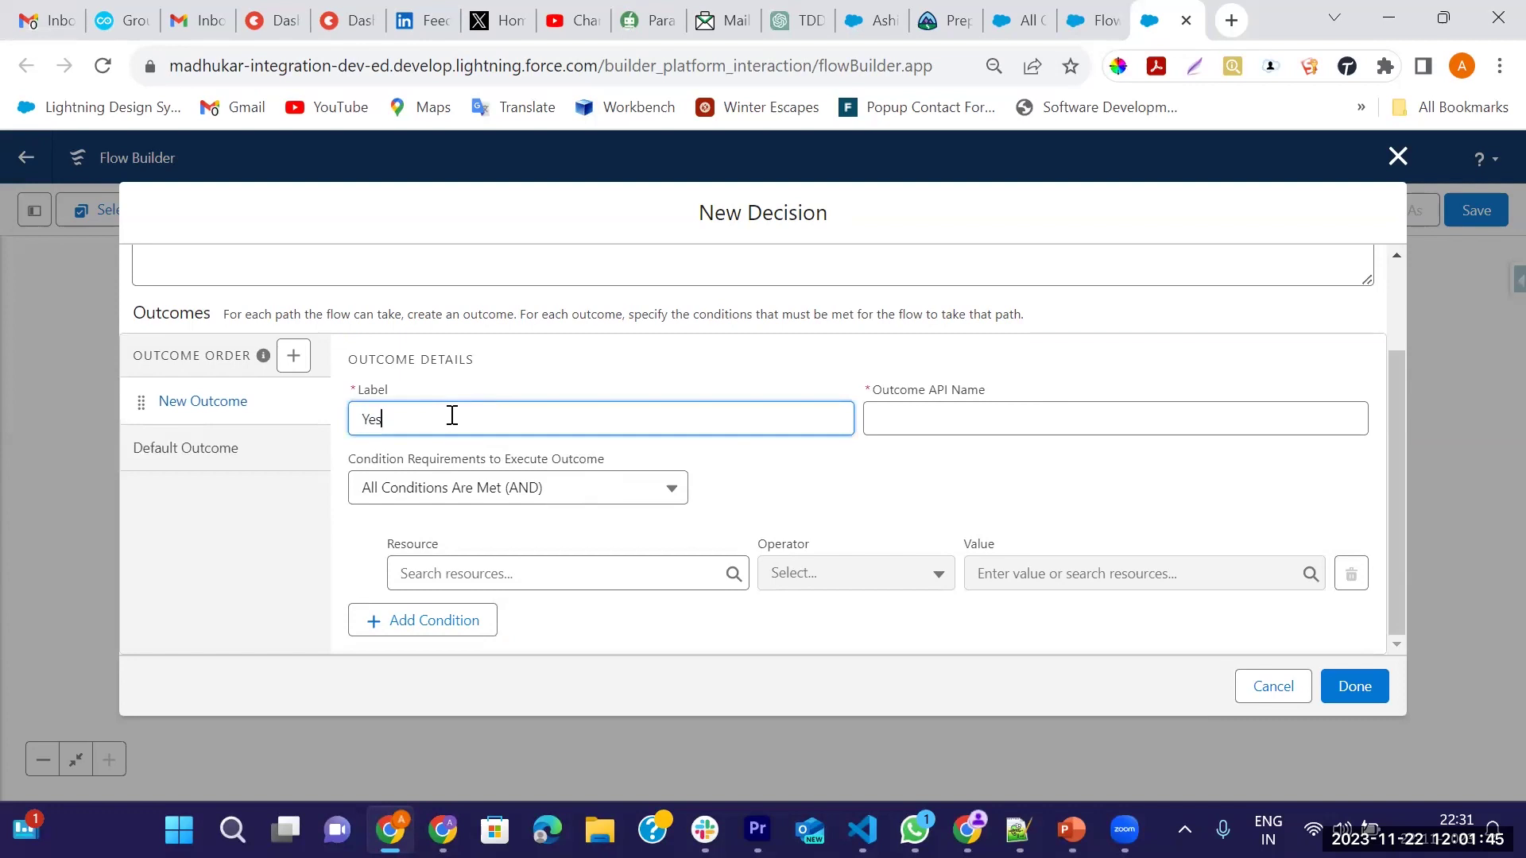
key("Tab")
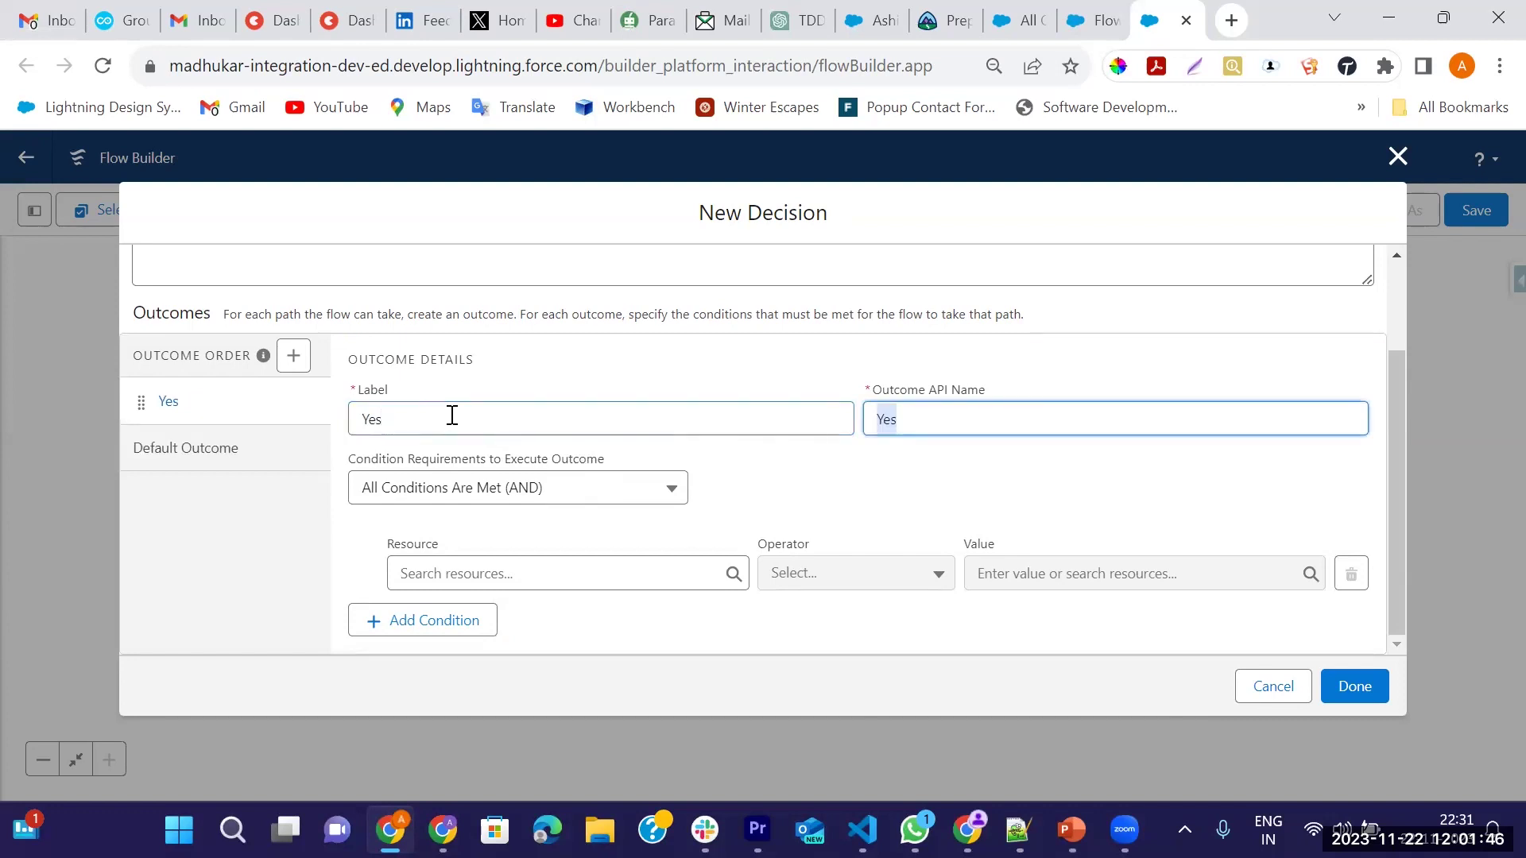
Step: Give the Yes outcome the condition Cases from Get_Resolved_Cases Is Null False and finish the decision
left_click(521, 563)
left_click(480, 371)
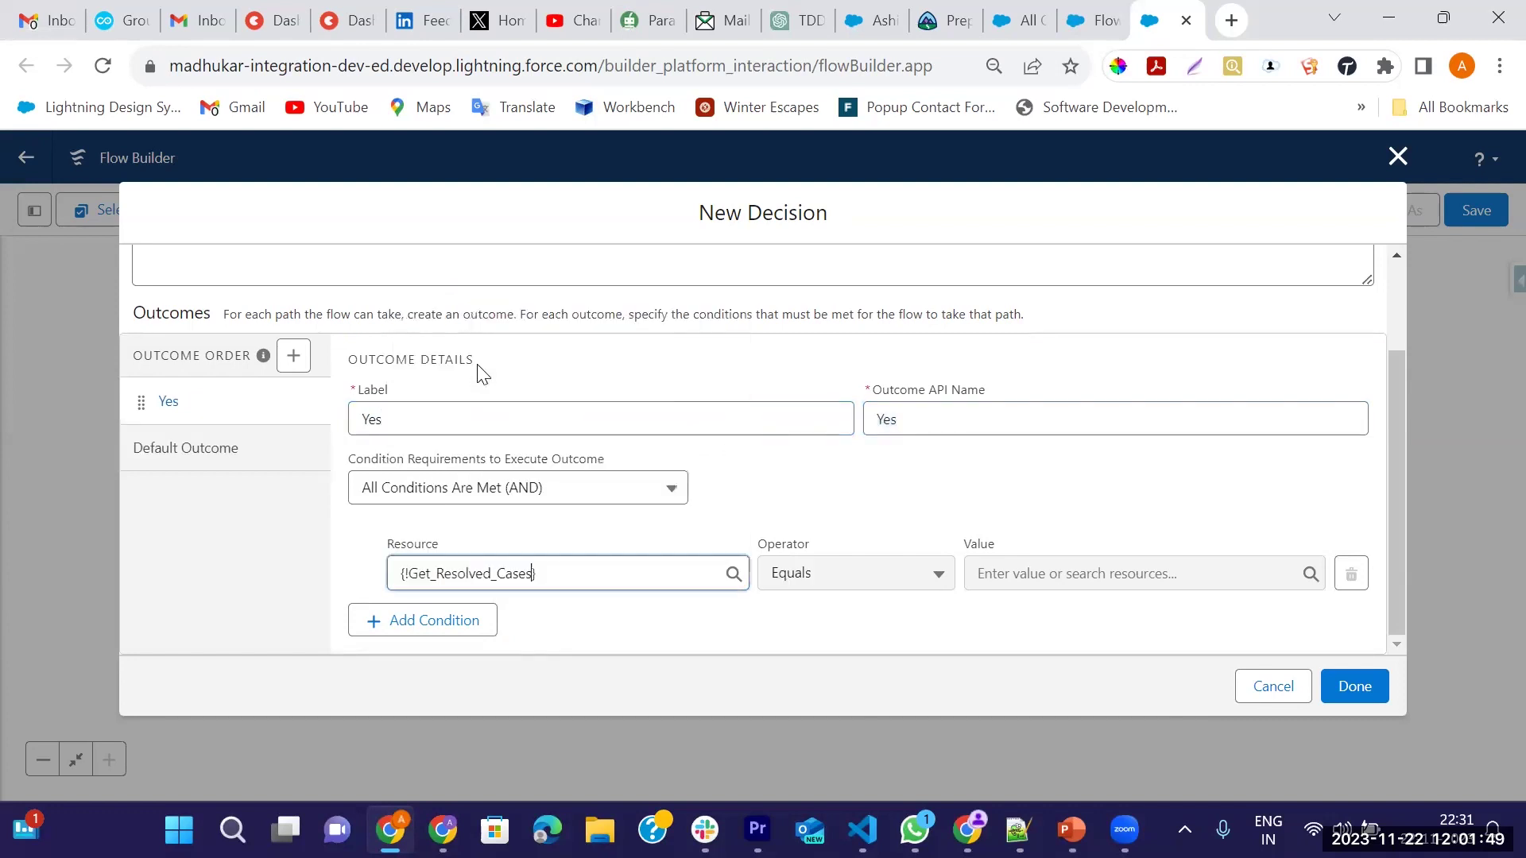
left_click(878, 584)
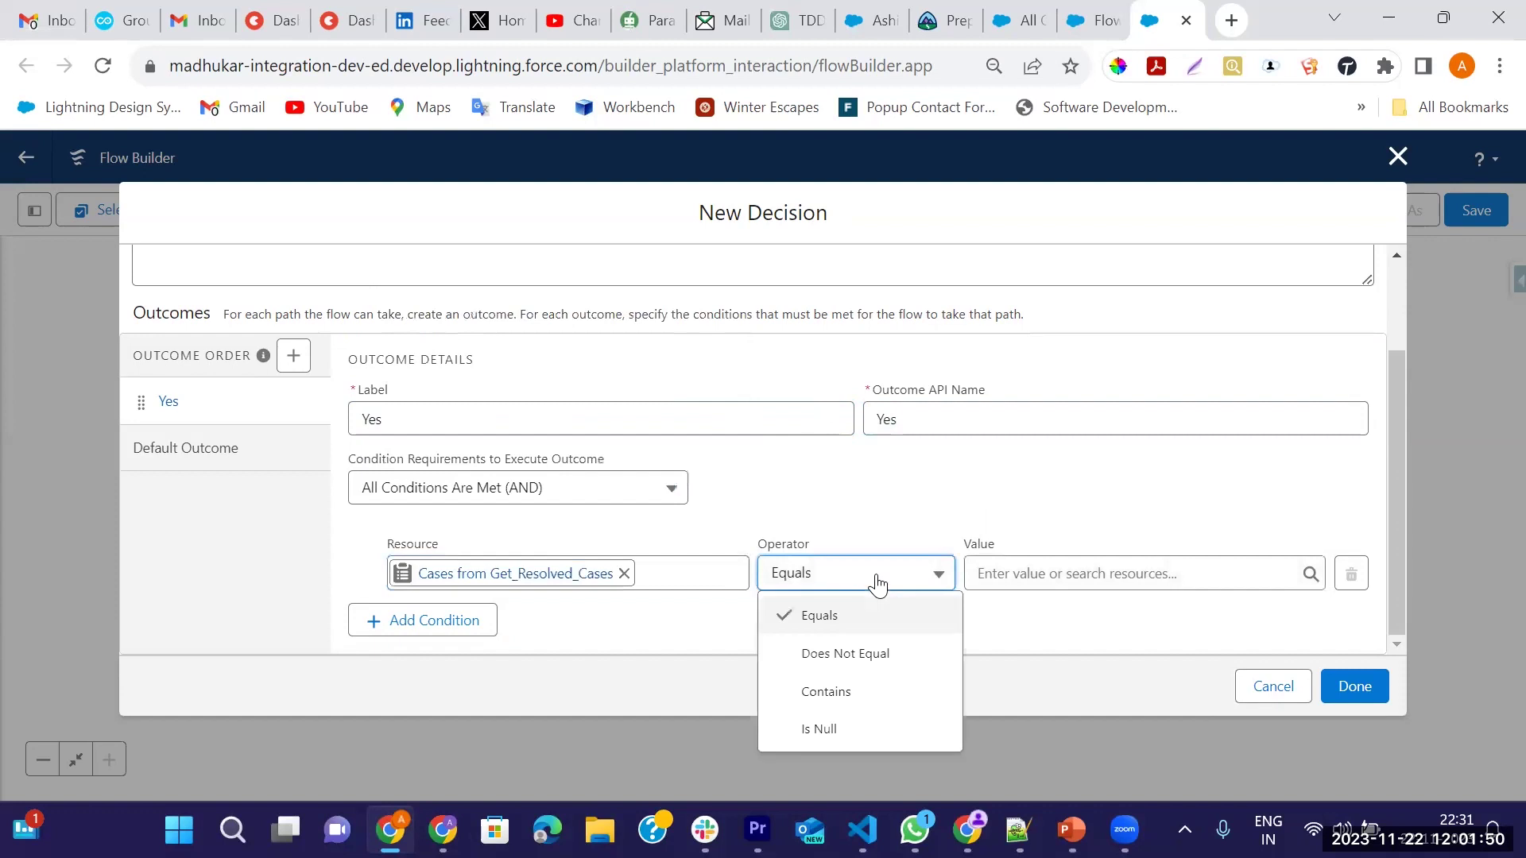
left_click(826, 730)
left_click(1002, 574)
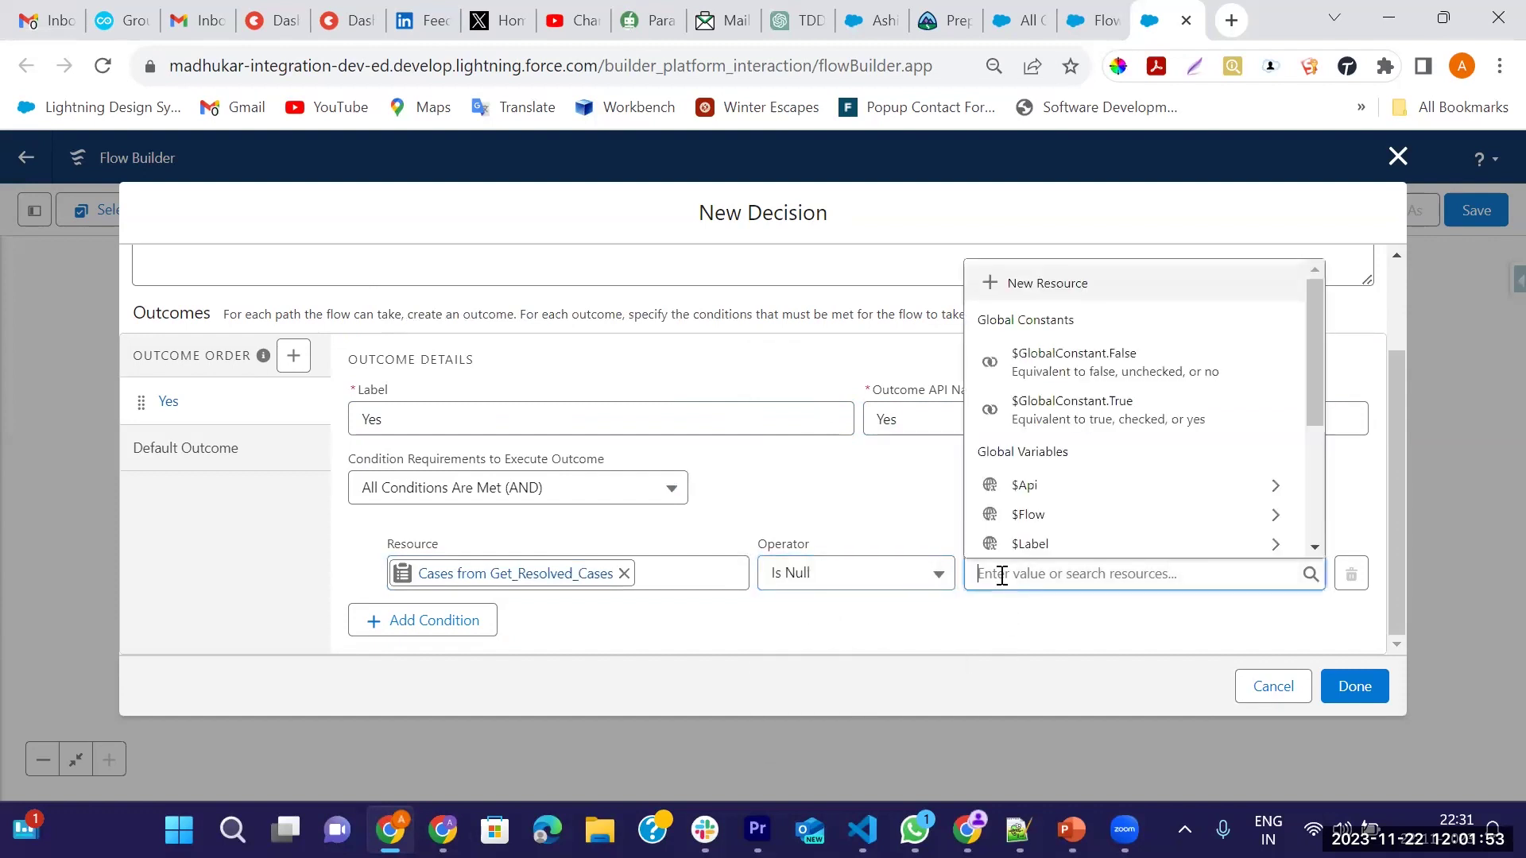
type("false")
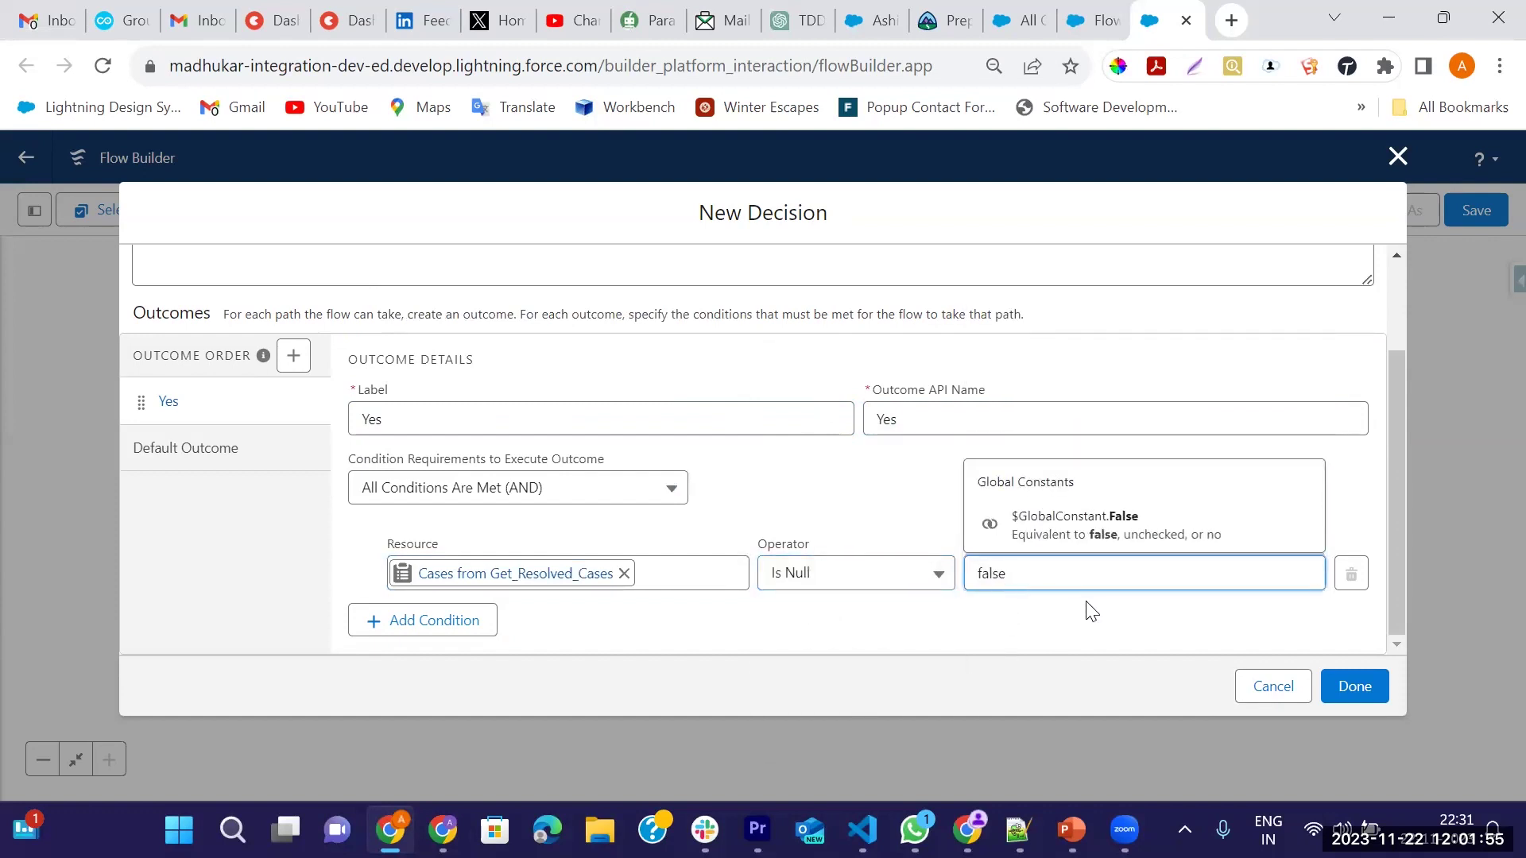
left_click(1065, 531)
left_click(862, 619)
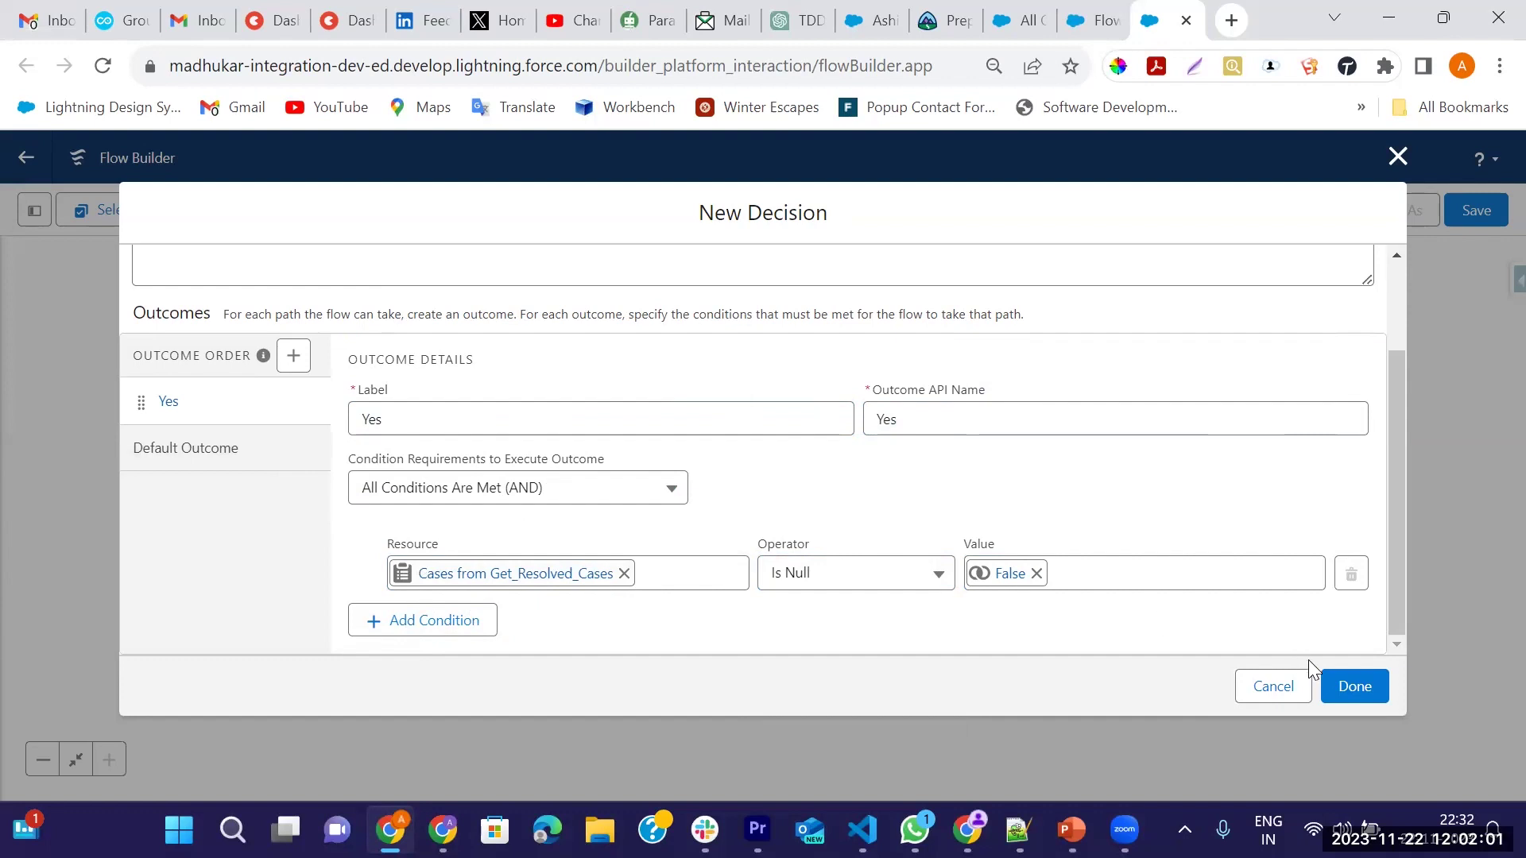
left_click(1350, 685)
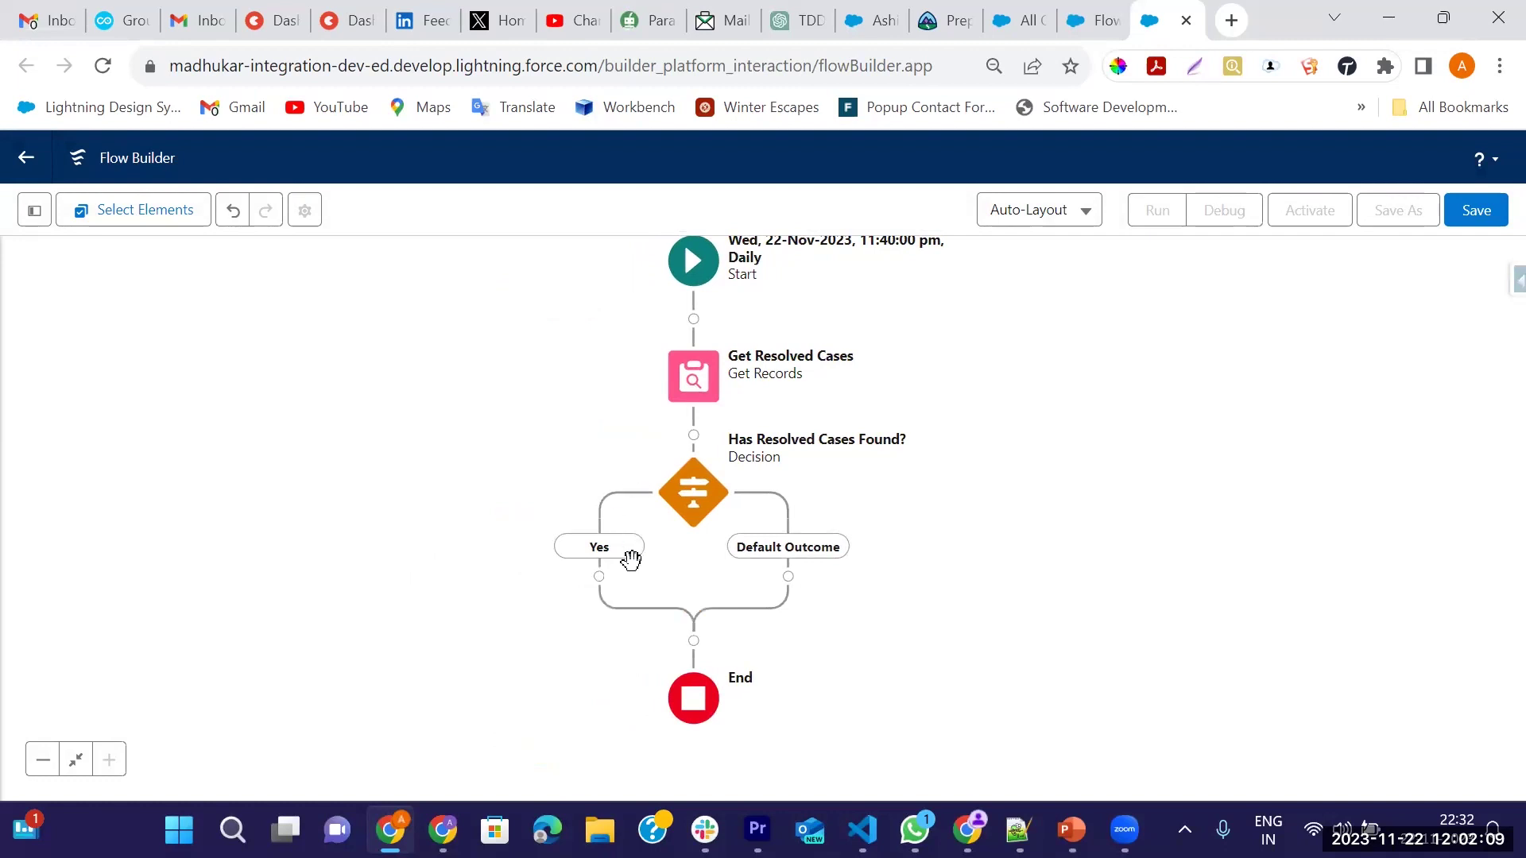
Step: Add a Loop element on the Yes path of the "Has Resolved Cases Found?" decision
left_click(599, 577)
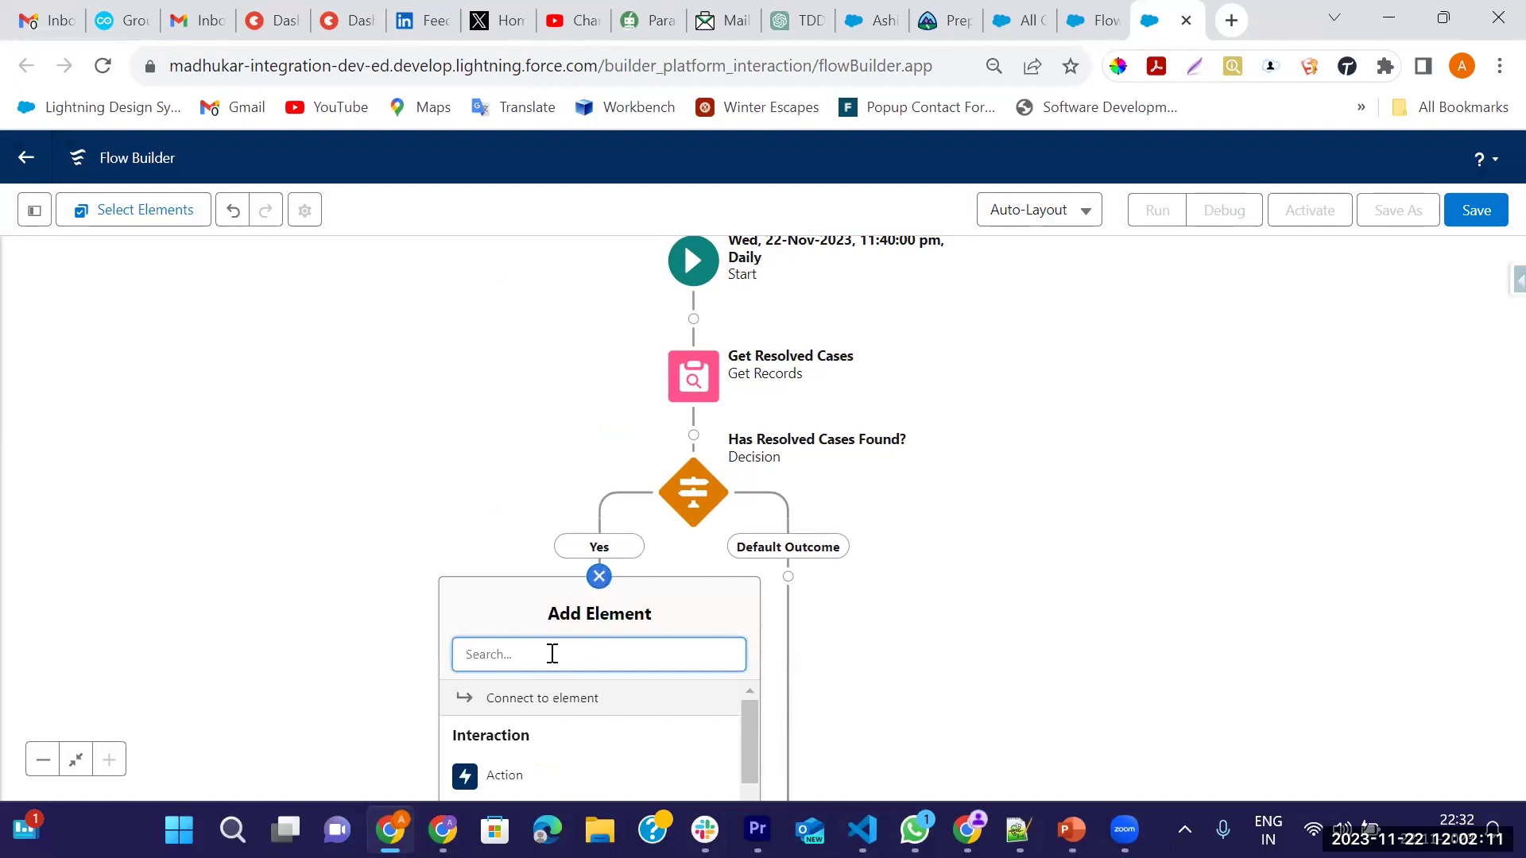
type("for")
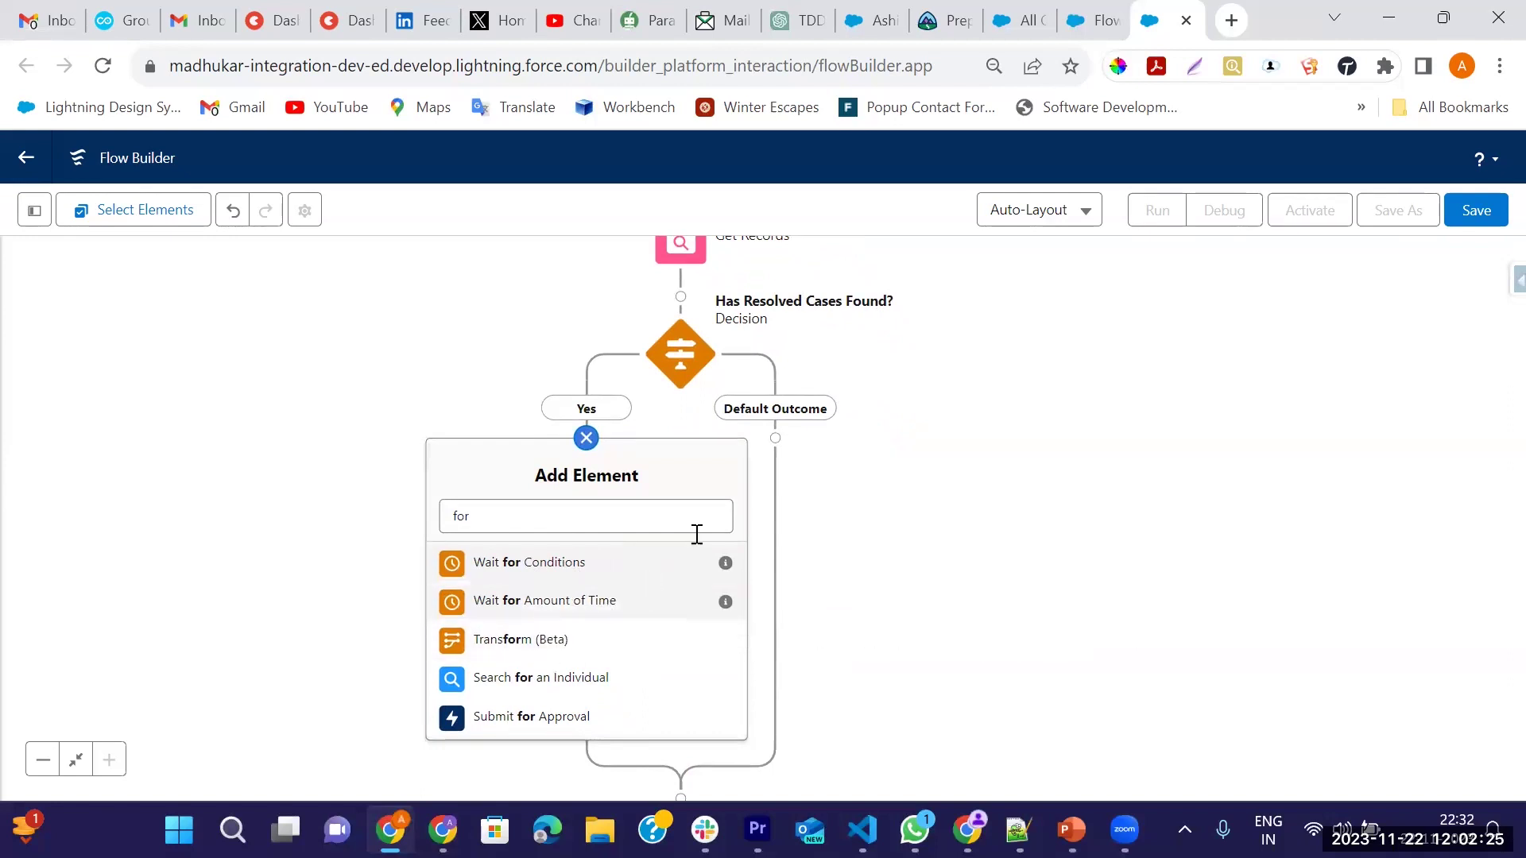
left_click(557, 515)
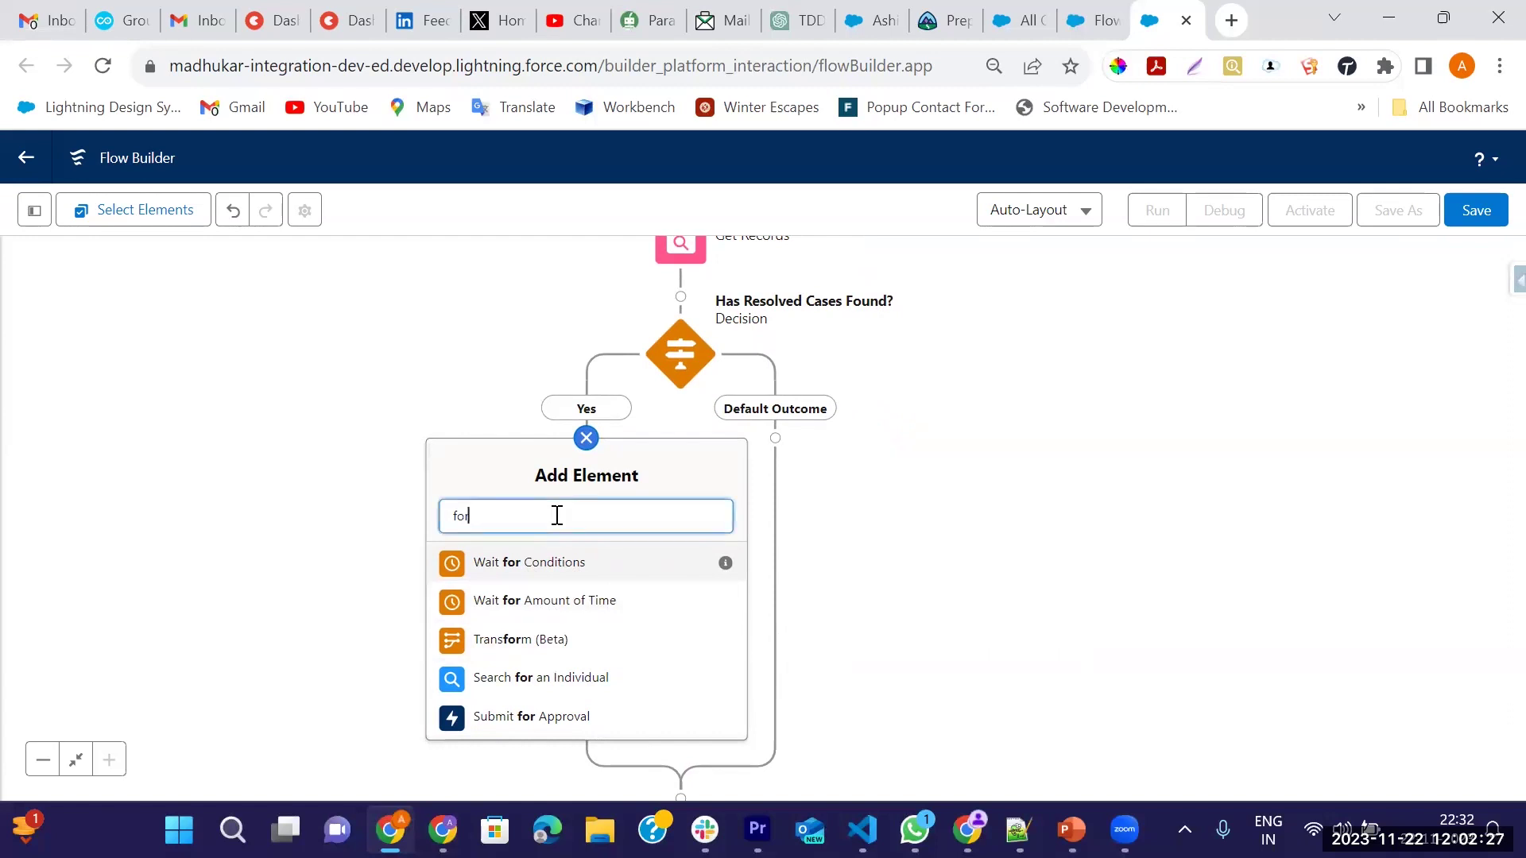
key("BackSpace")
key("BackSpace")
key("BackSpace")
type("loo")
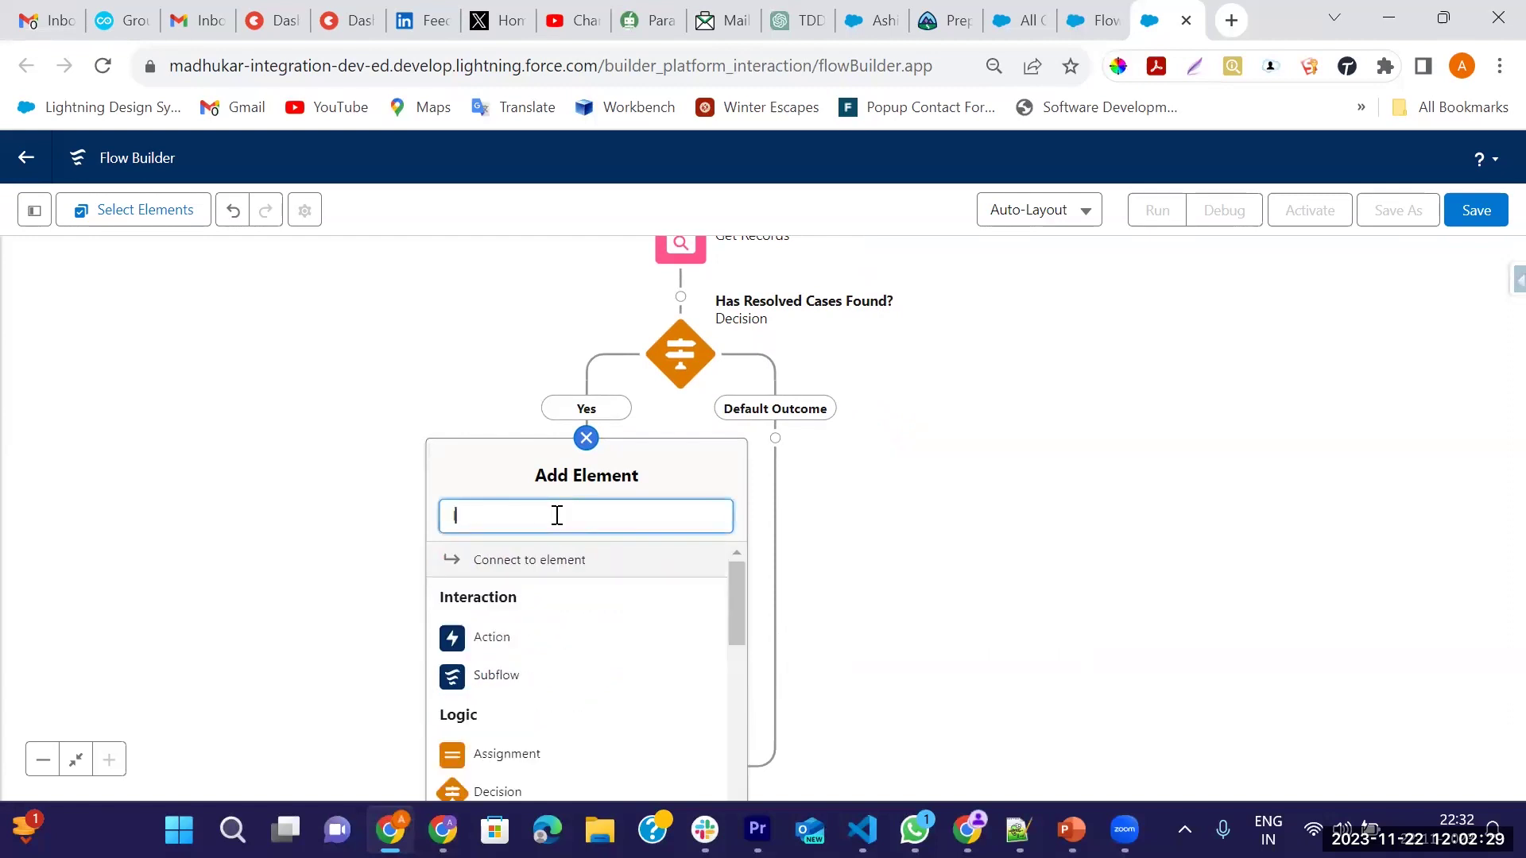
left_click(530, 570)
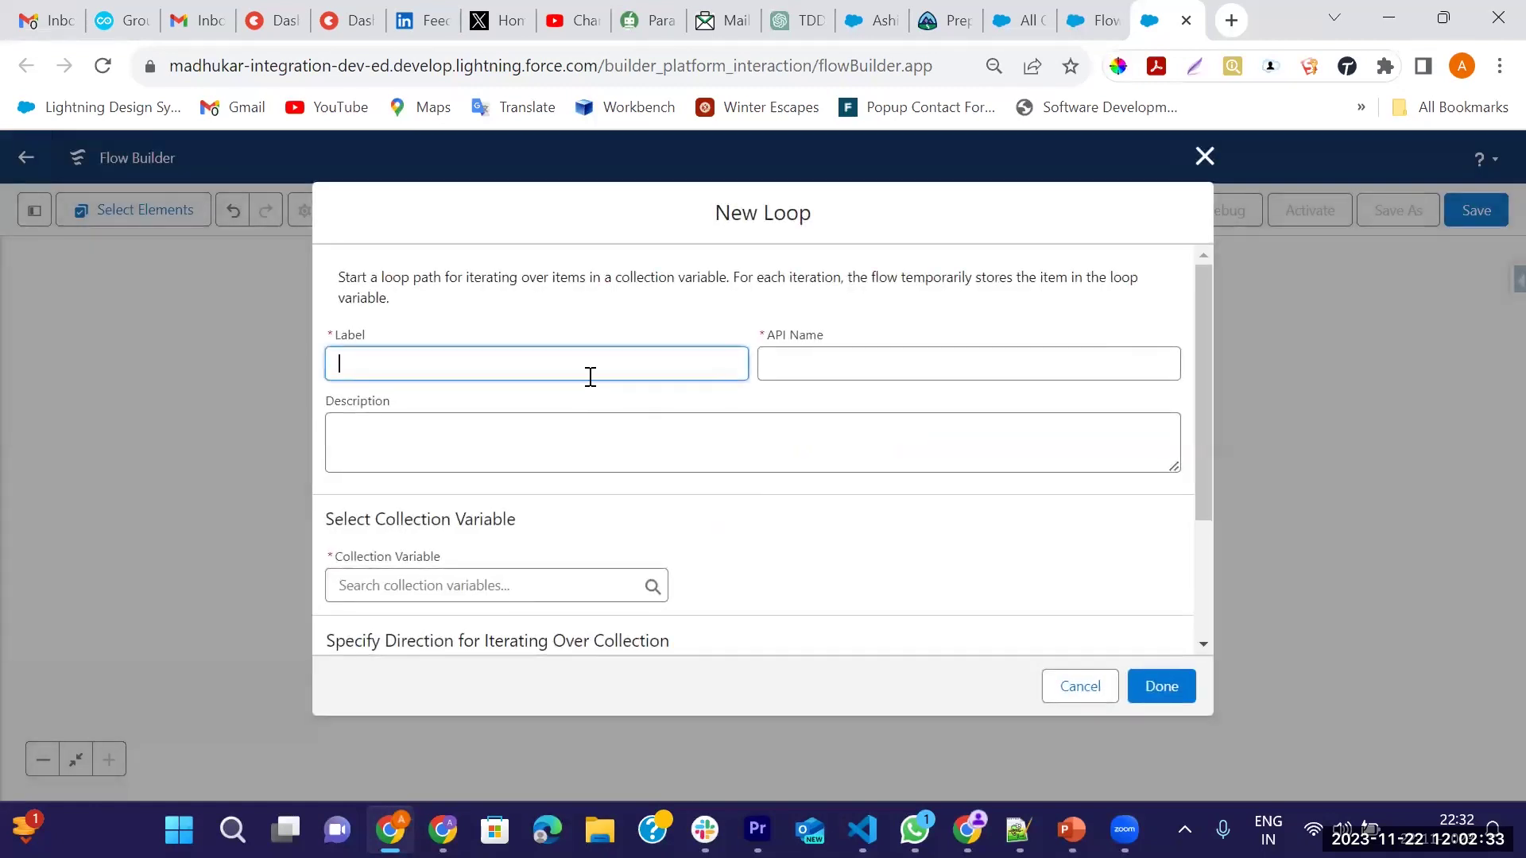
Step: Label the loop "Iteration on Resolved Cases", use Cases from Get_Resolved_Cases as its collection variable, and finish it
type("lved Ca")
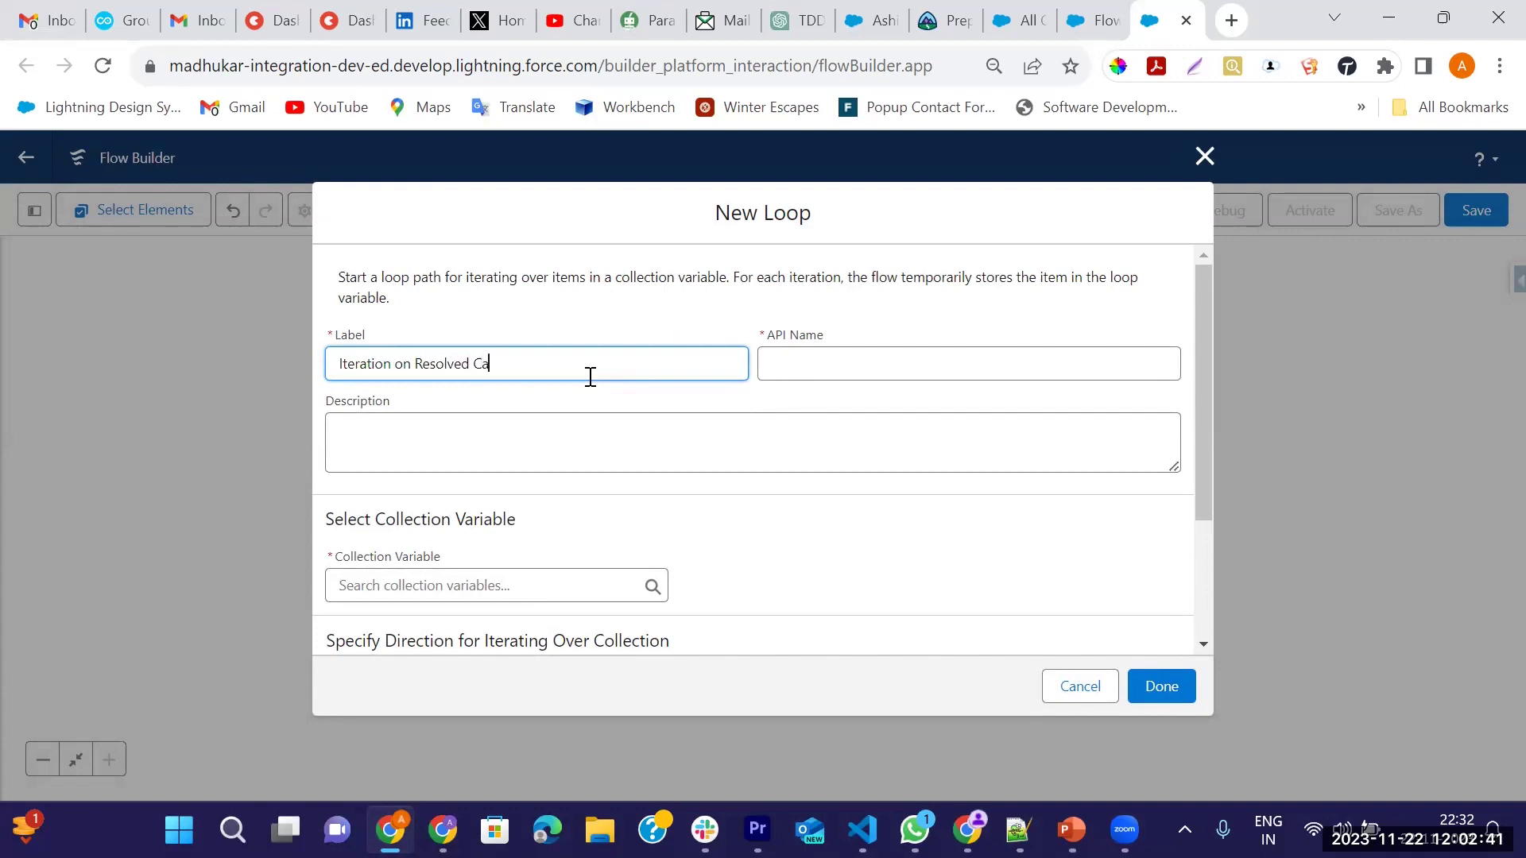
type("se")
key("Tab")
scroll(671, 500, "down", 3)
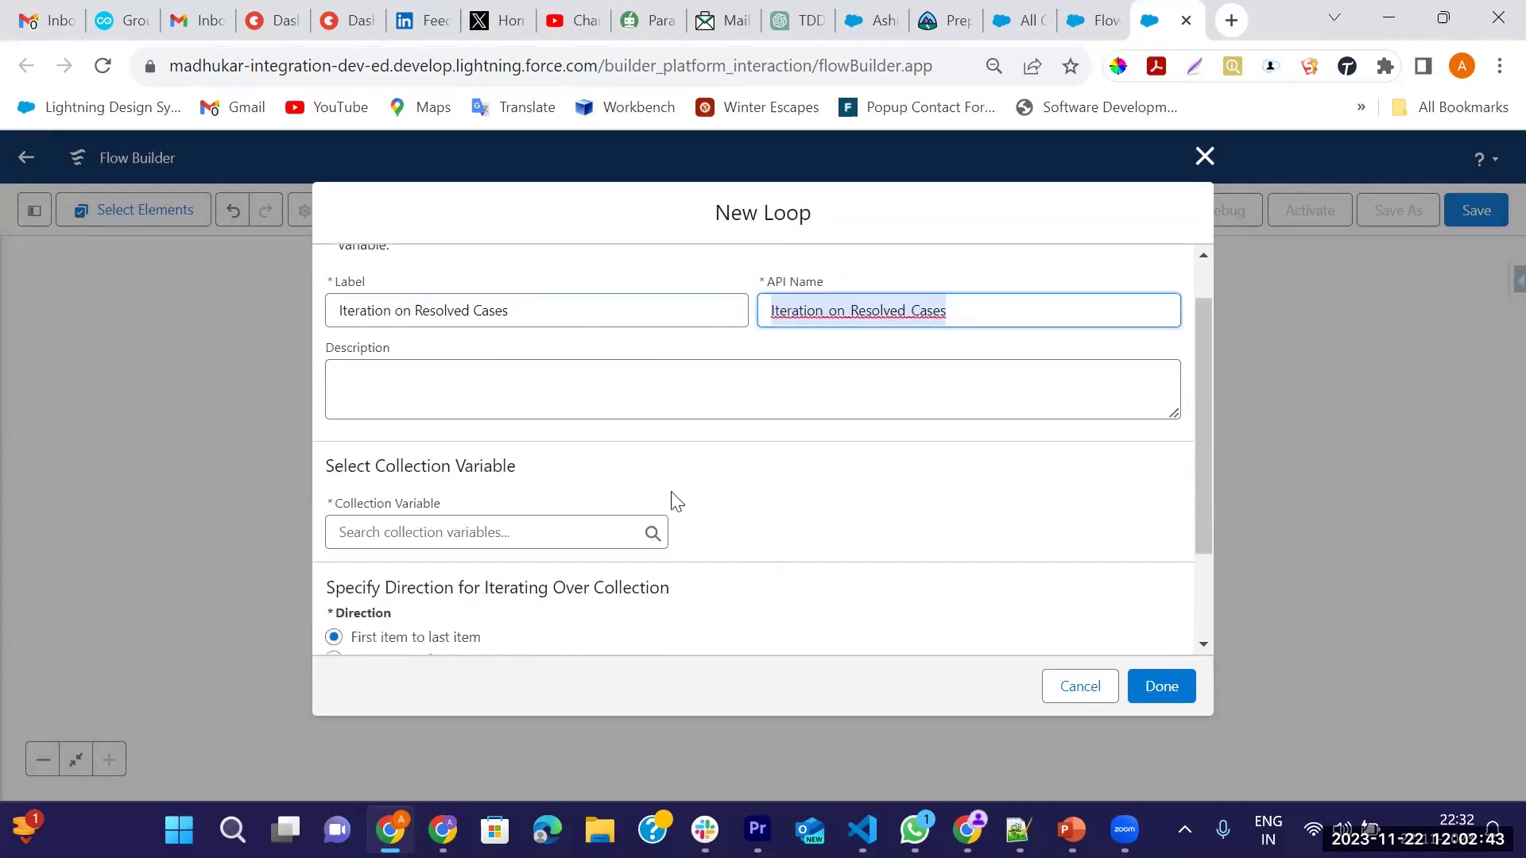
left_click(481, 410)
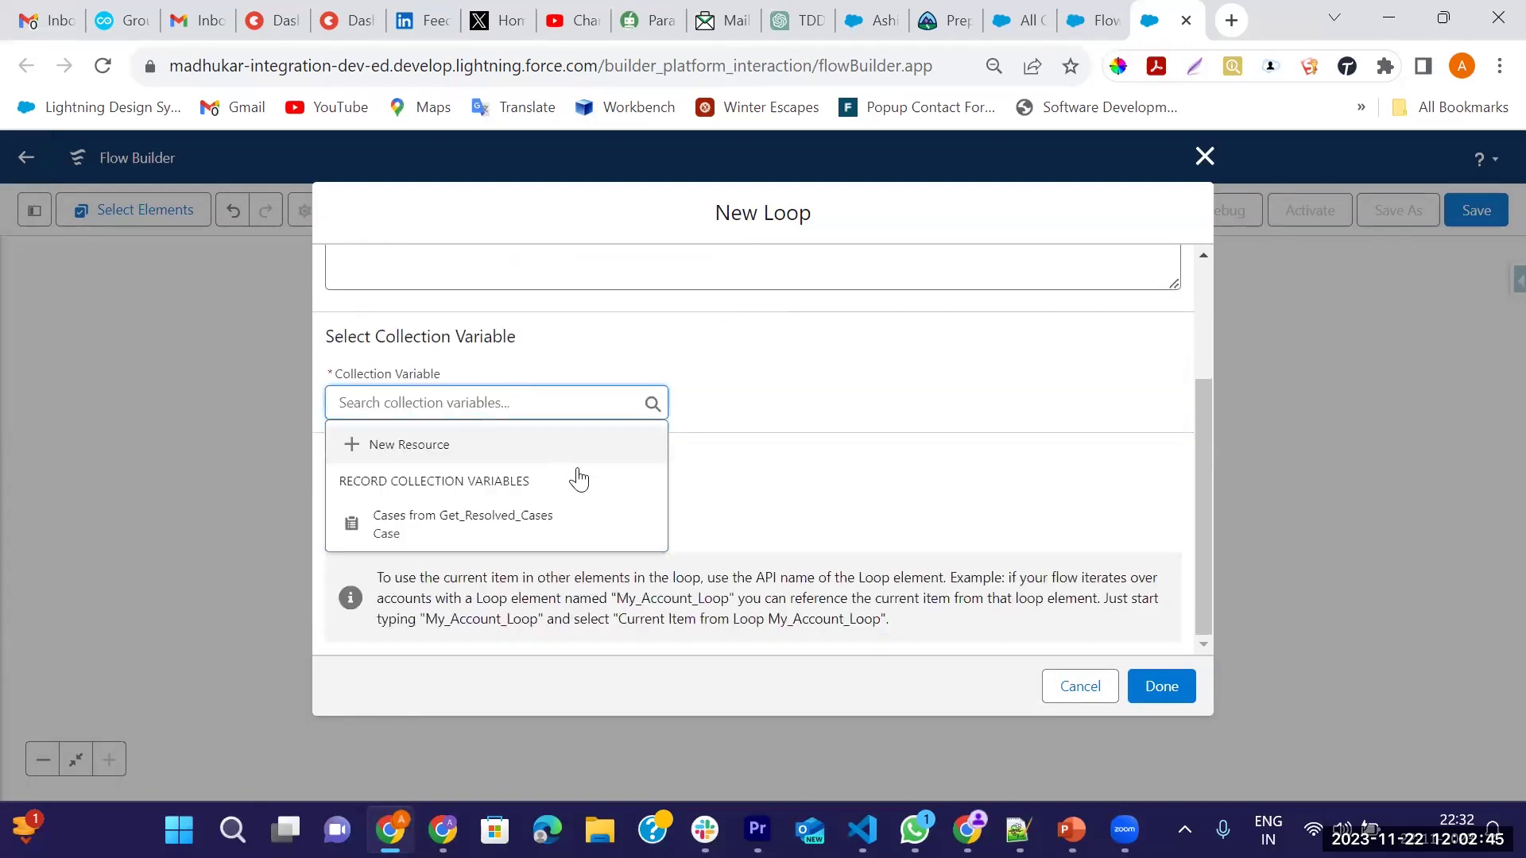
left_click(419, 525)
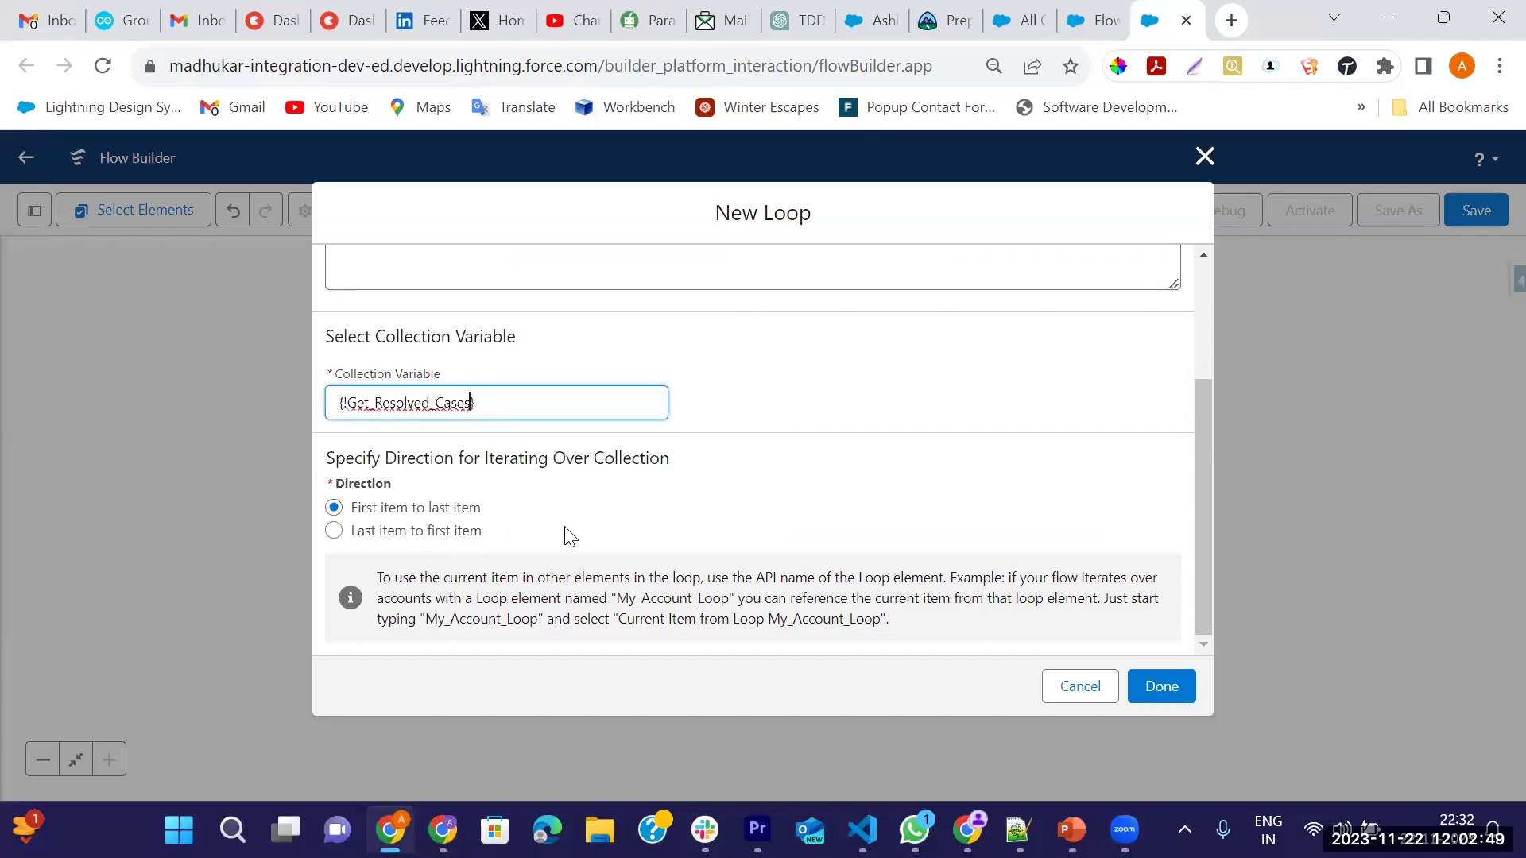
left_click(1164, 687)
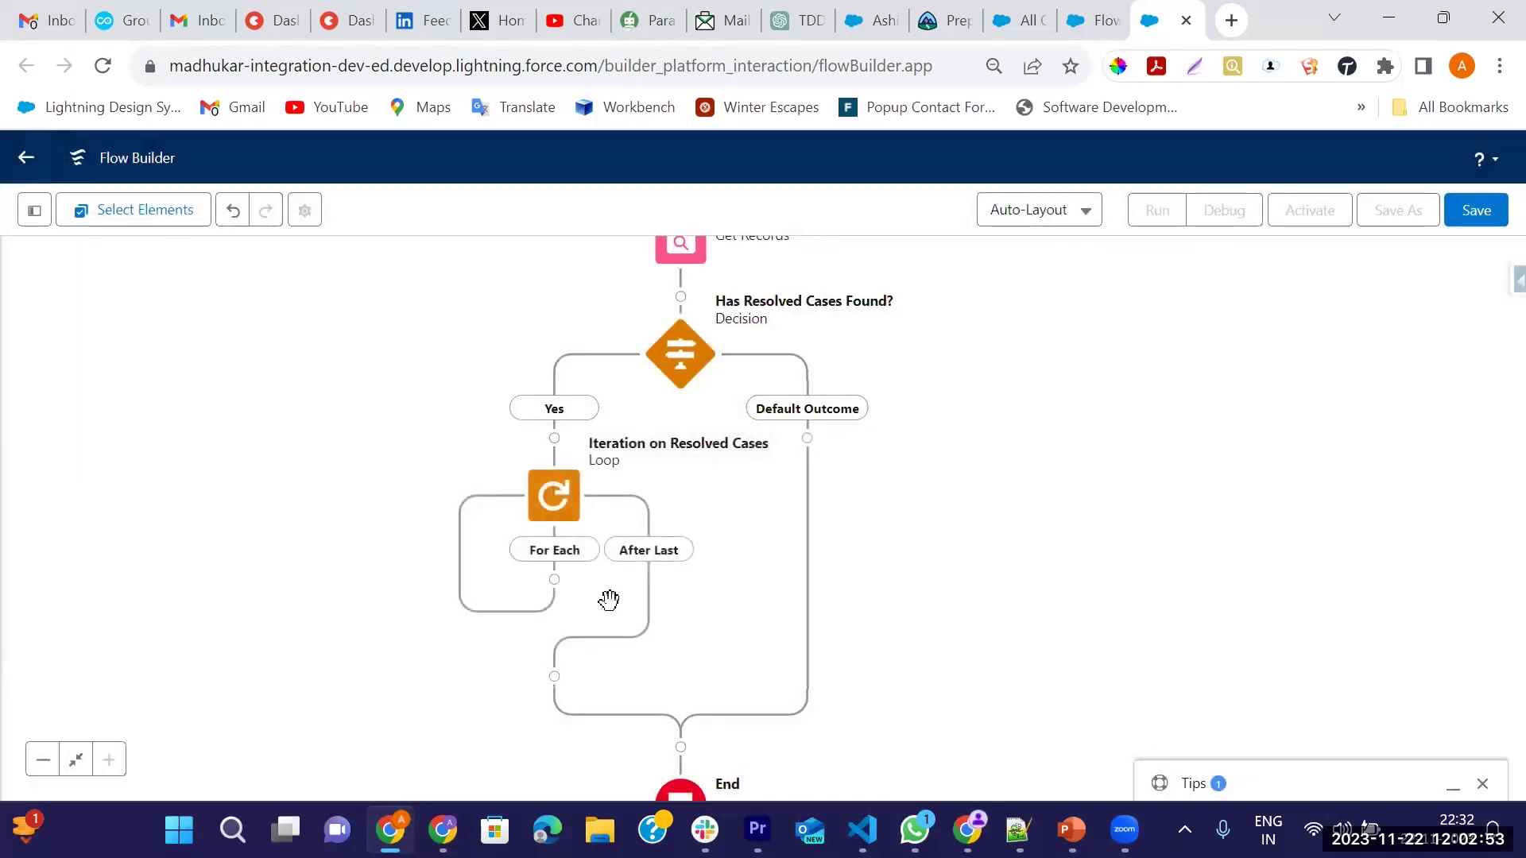
Step: Create a new Variable resource with the API name varClosedCases
left_click_drag(918, 531, 894, 484)
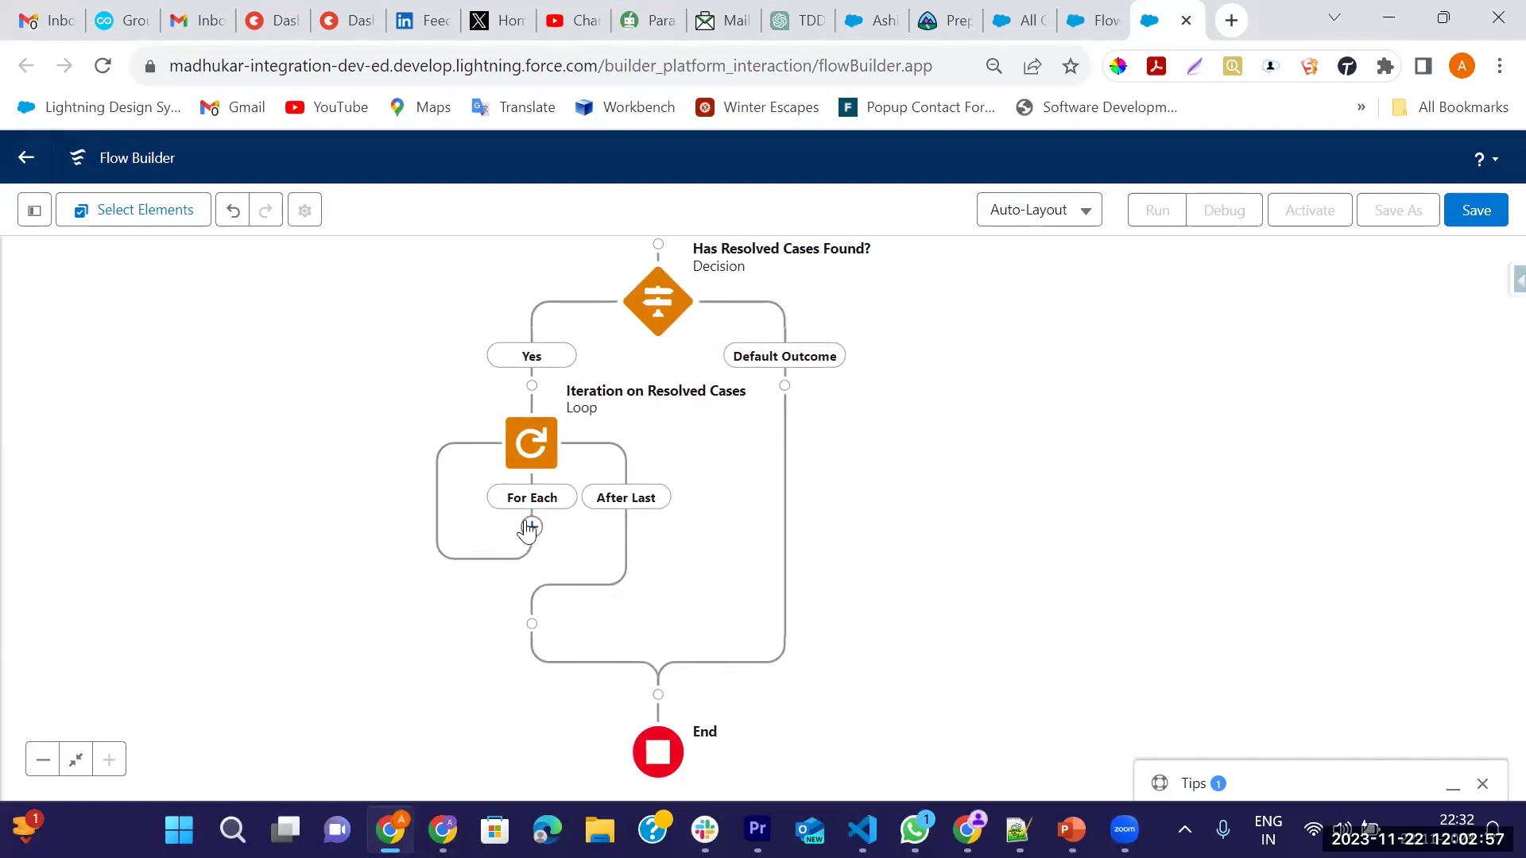
left_click(33, 222)
left_click(90, 401)
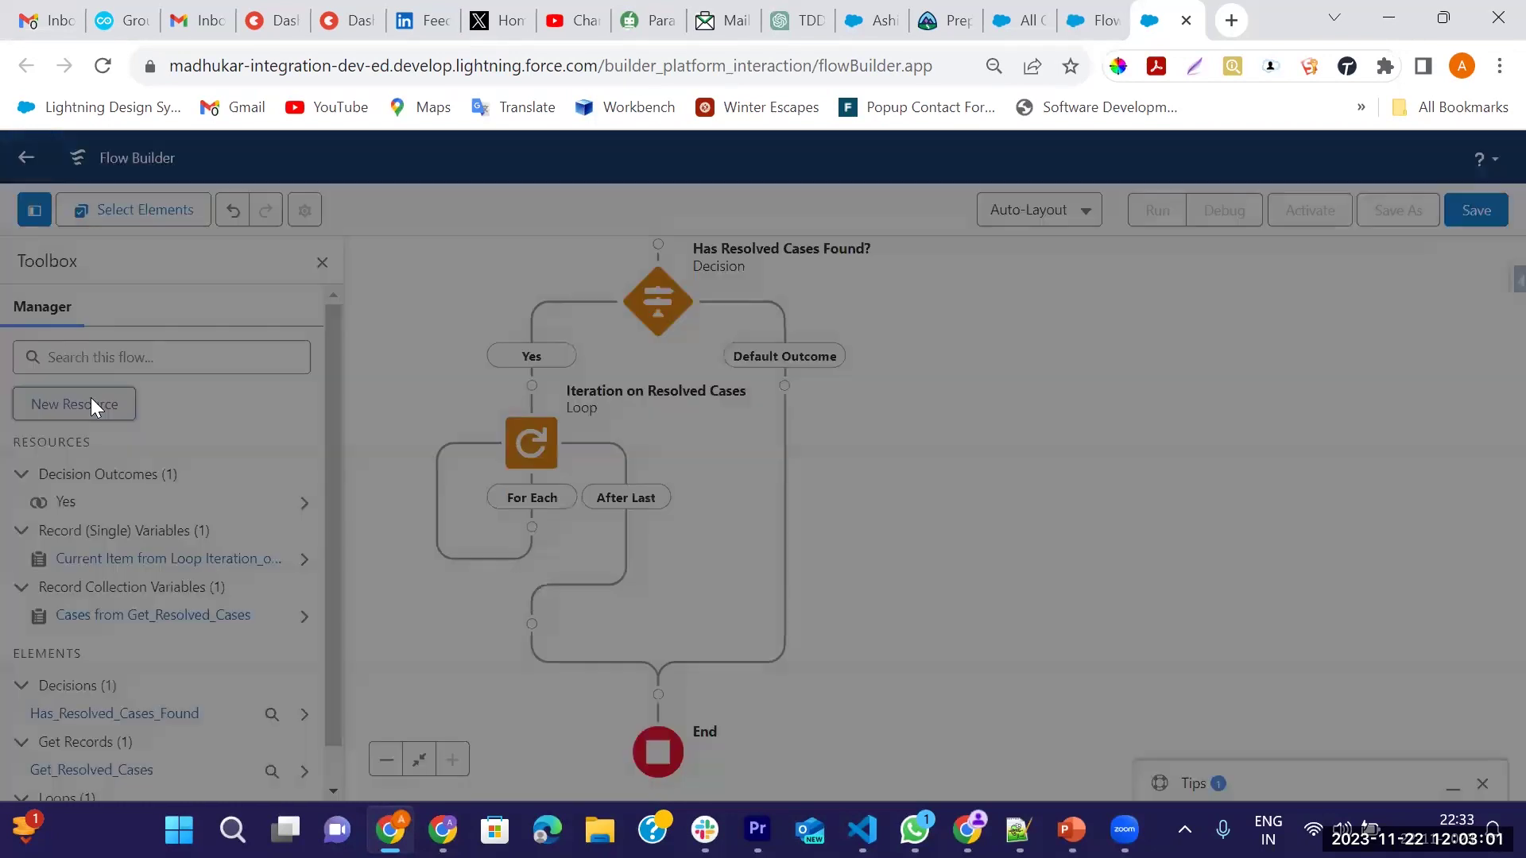
left_click(483, 385)
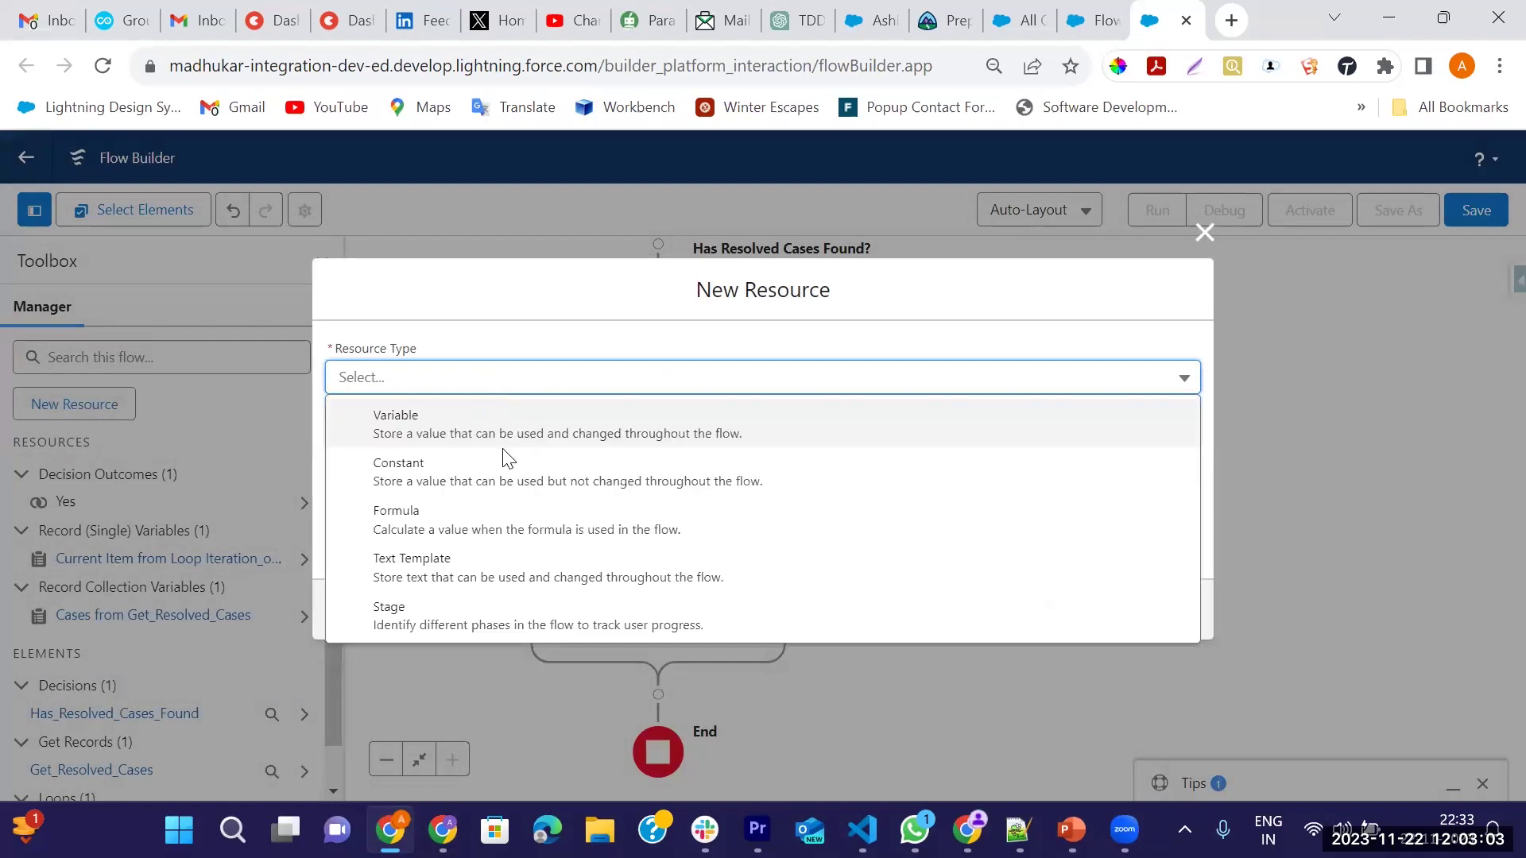
left_click(427, 437)
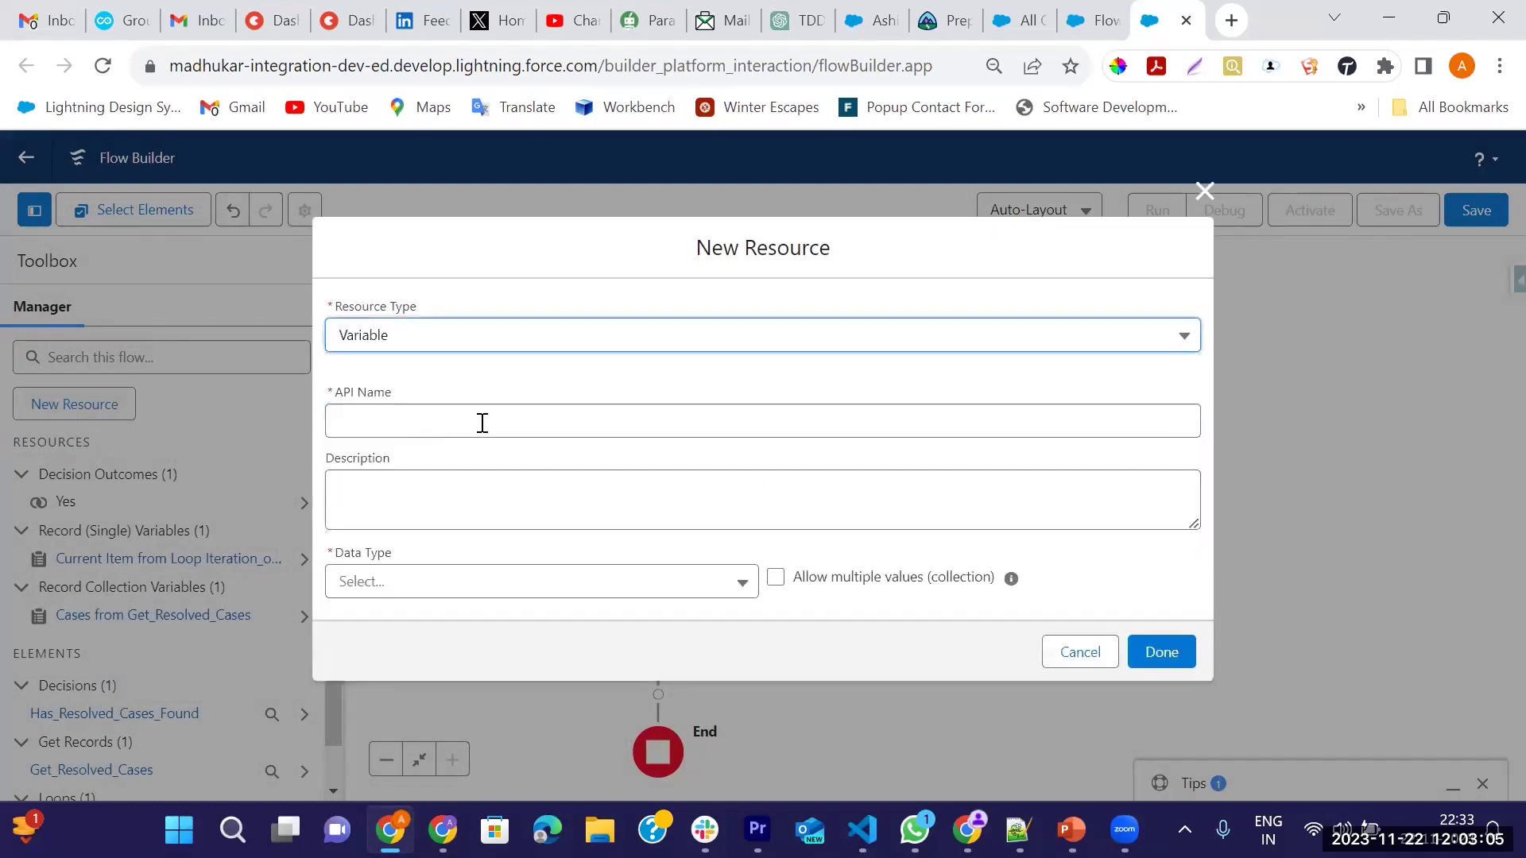
left_click(409, 427)
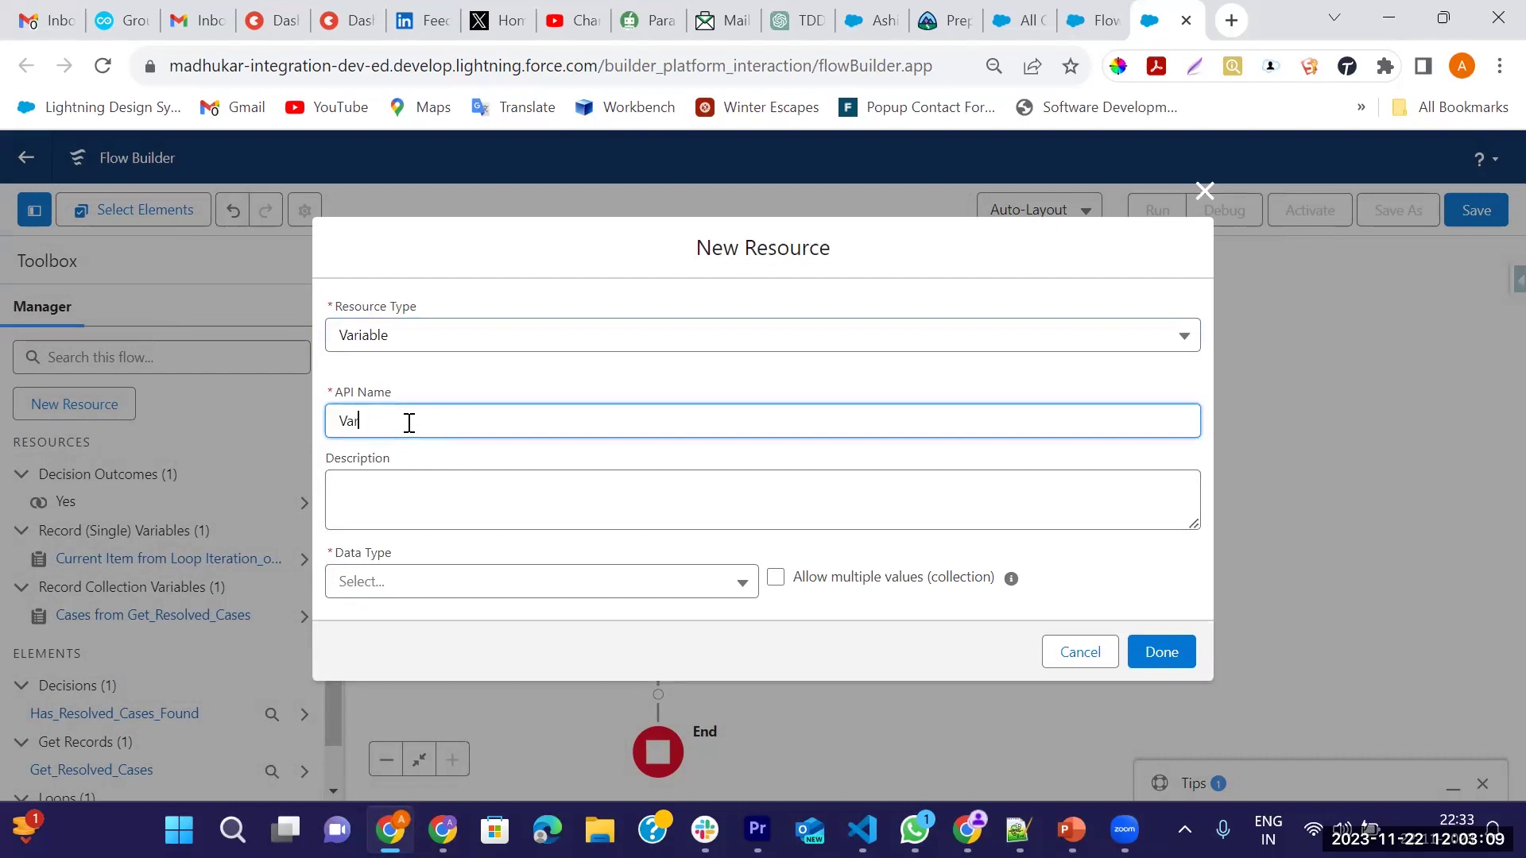
type("VarClosedCases")
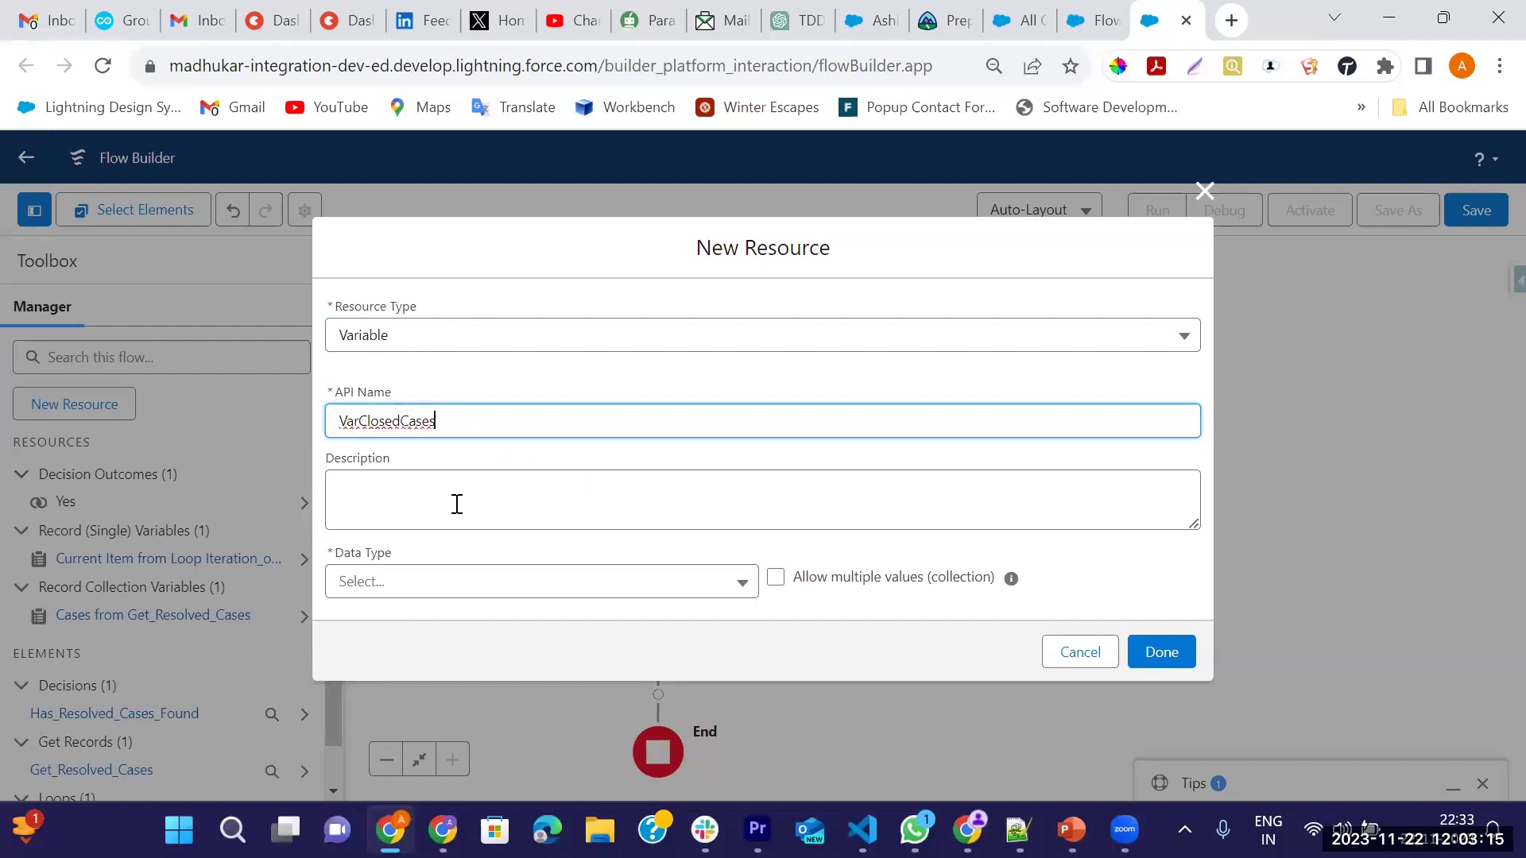
key("BackSpace")
type("v")
Step: Set the varClosedCases variable's data type to Record and its object to Case
left_click(643, 585)
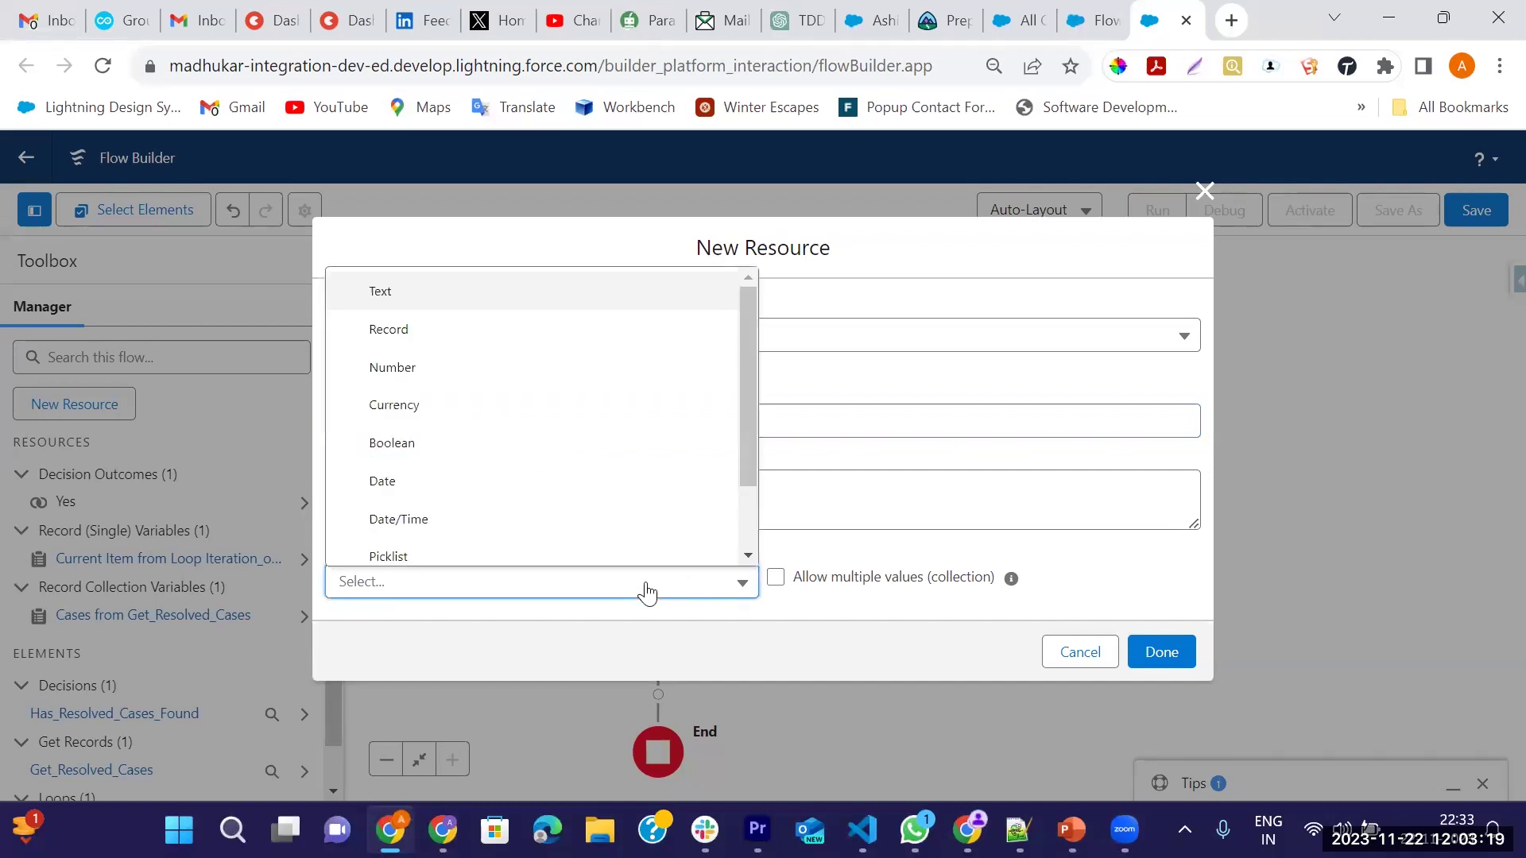
left_click(409, 336)
scroll(678, 459, "down", 1)
left_click(626, 559)
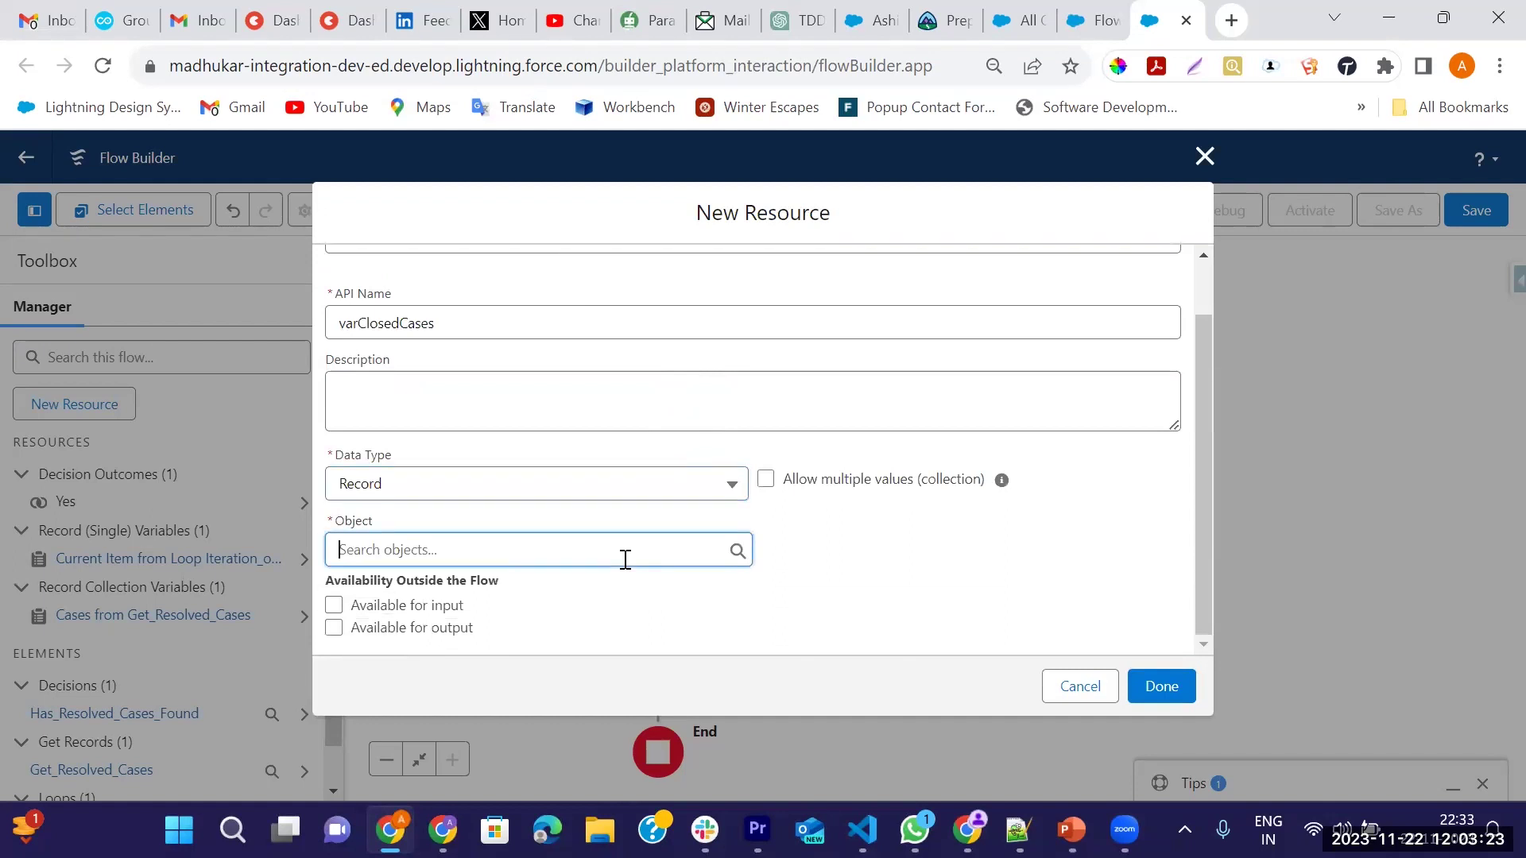
type("Case")
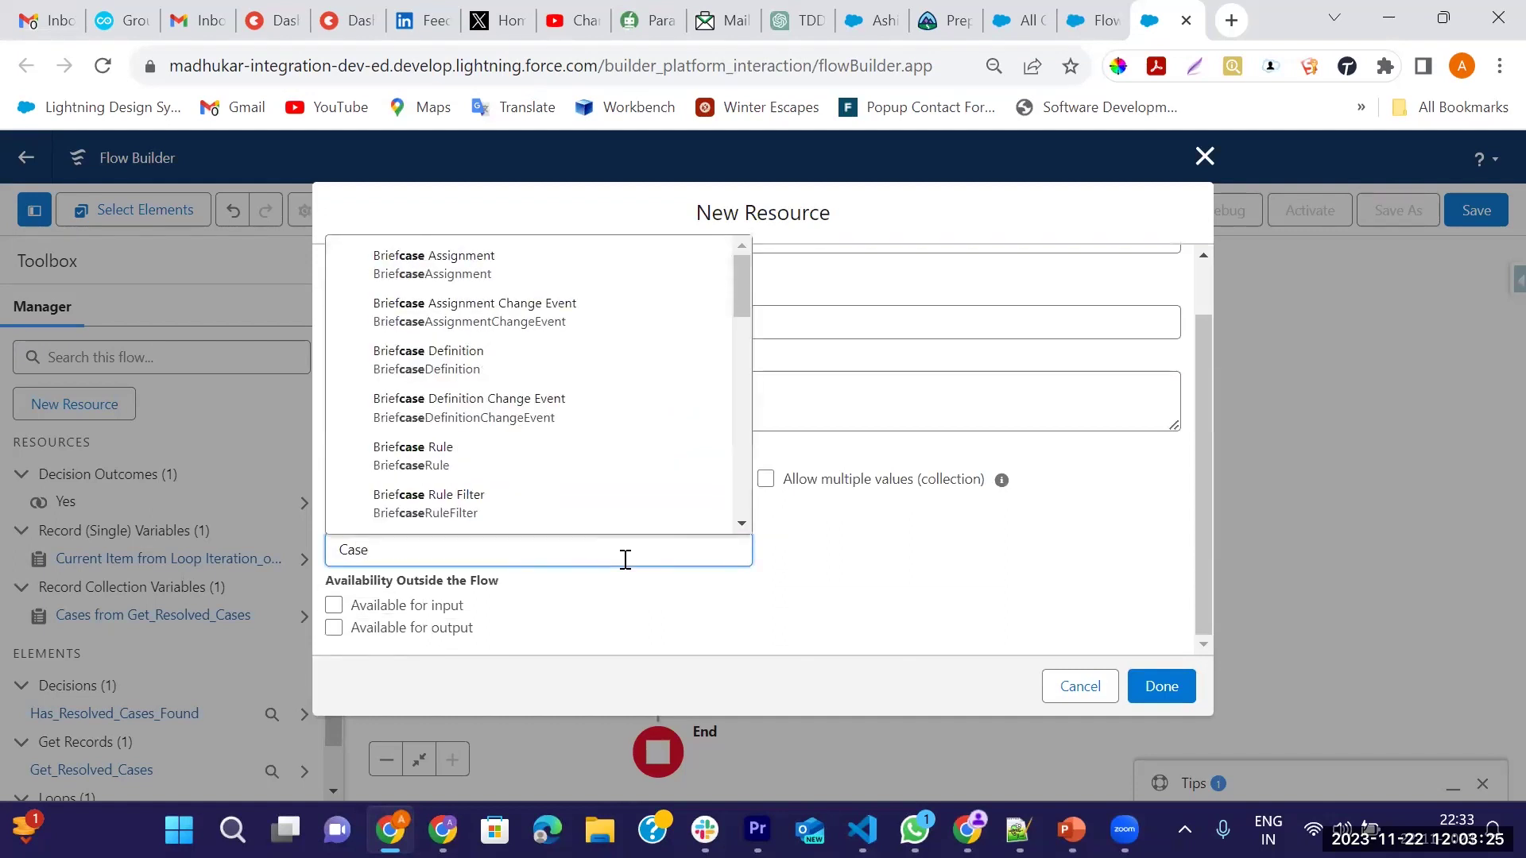
scroll(585, 469, "down", 3)
scroll(585, 472, "up", 1)
left_click(385, 337)
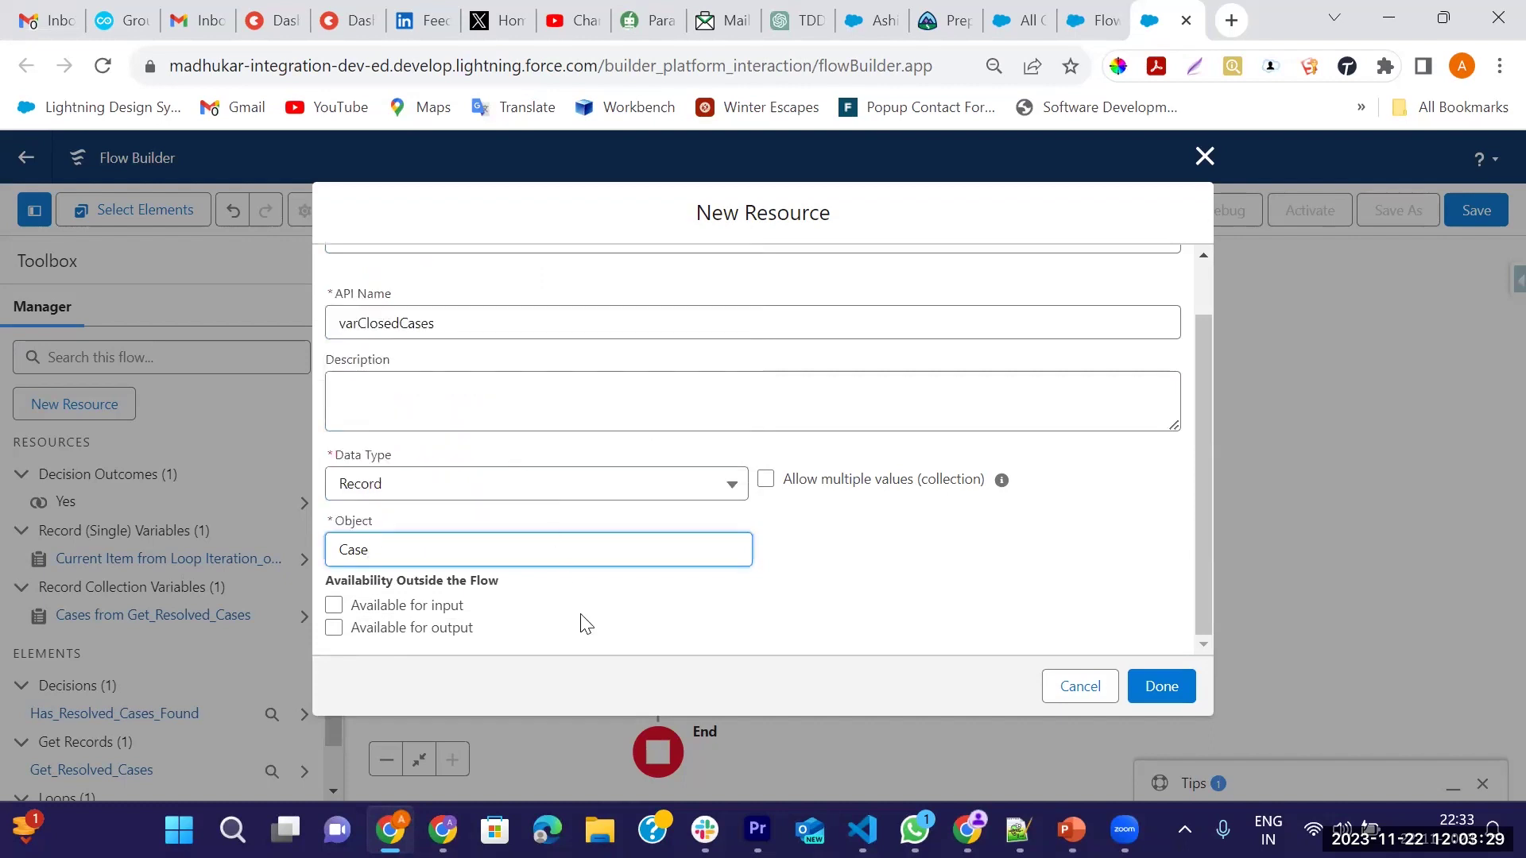
Step: Make varClosedCases available for input and output outside the flow and finish the resource
left_click(334, 606)
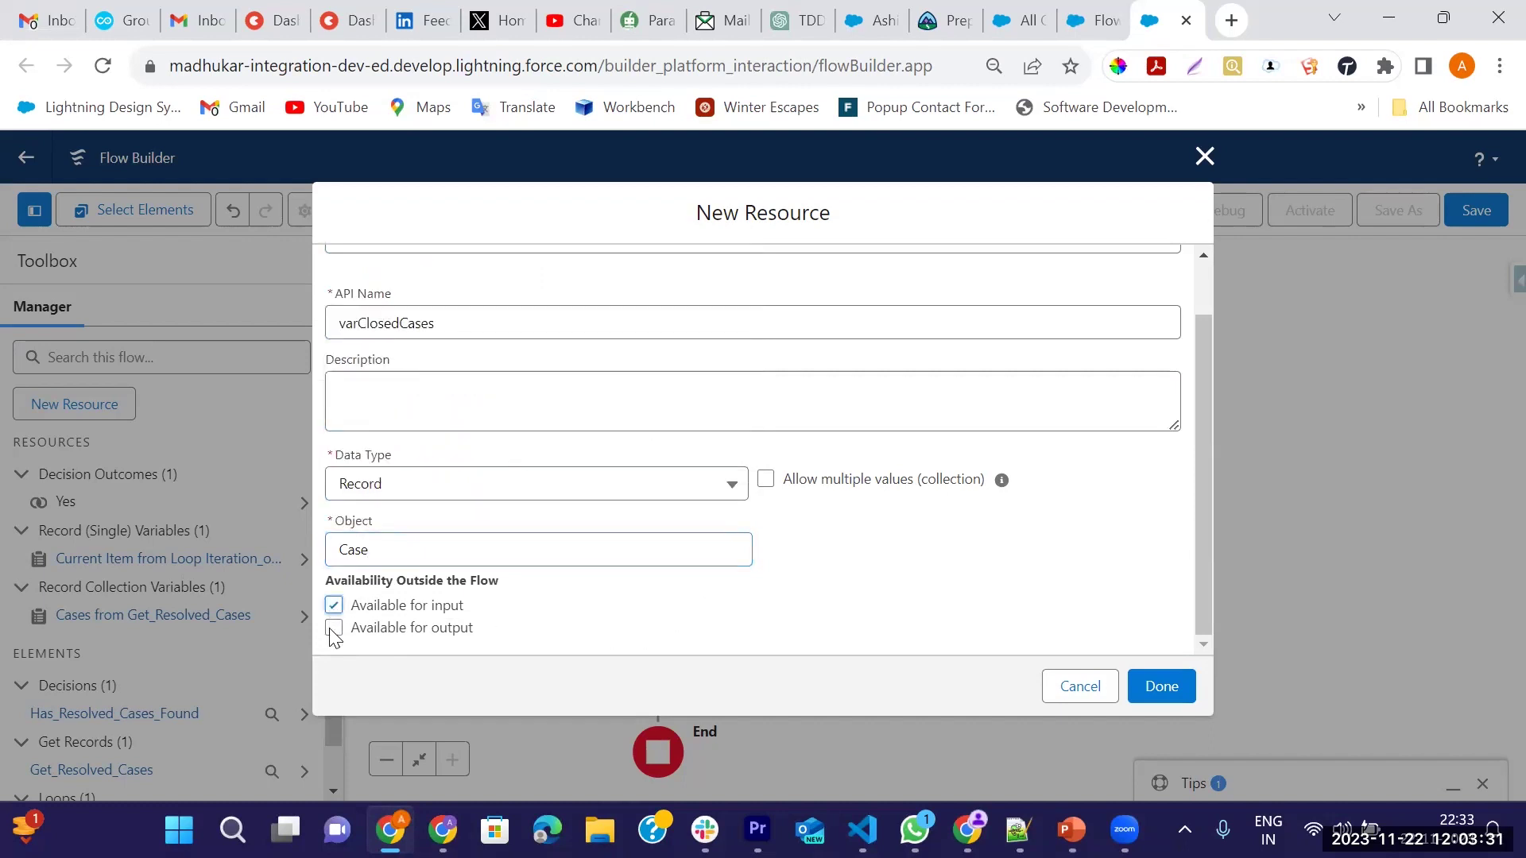
left_click(334, 629)
left_click(1150, 689)
Step: Create another Variable resource with the API name varClosedCasesList
left_click(78, 412)
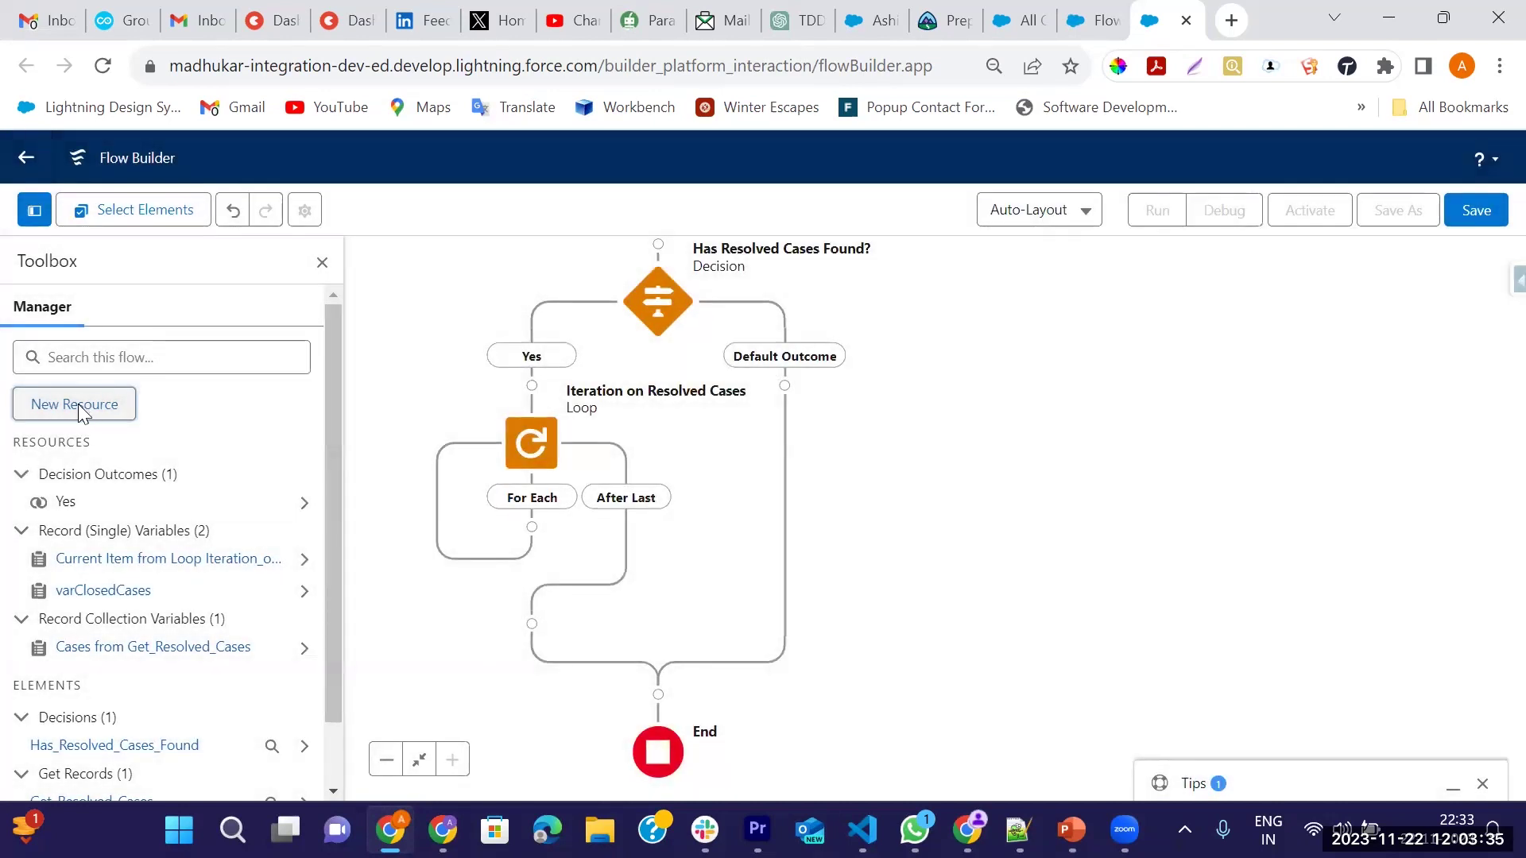
left_click(616, 388)
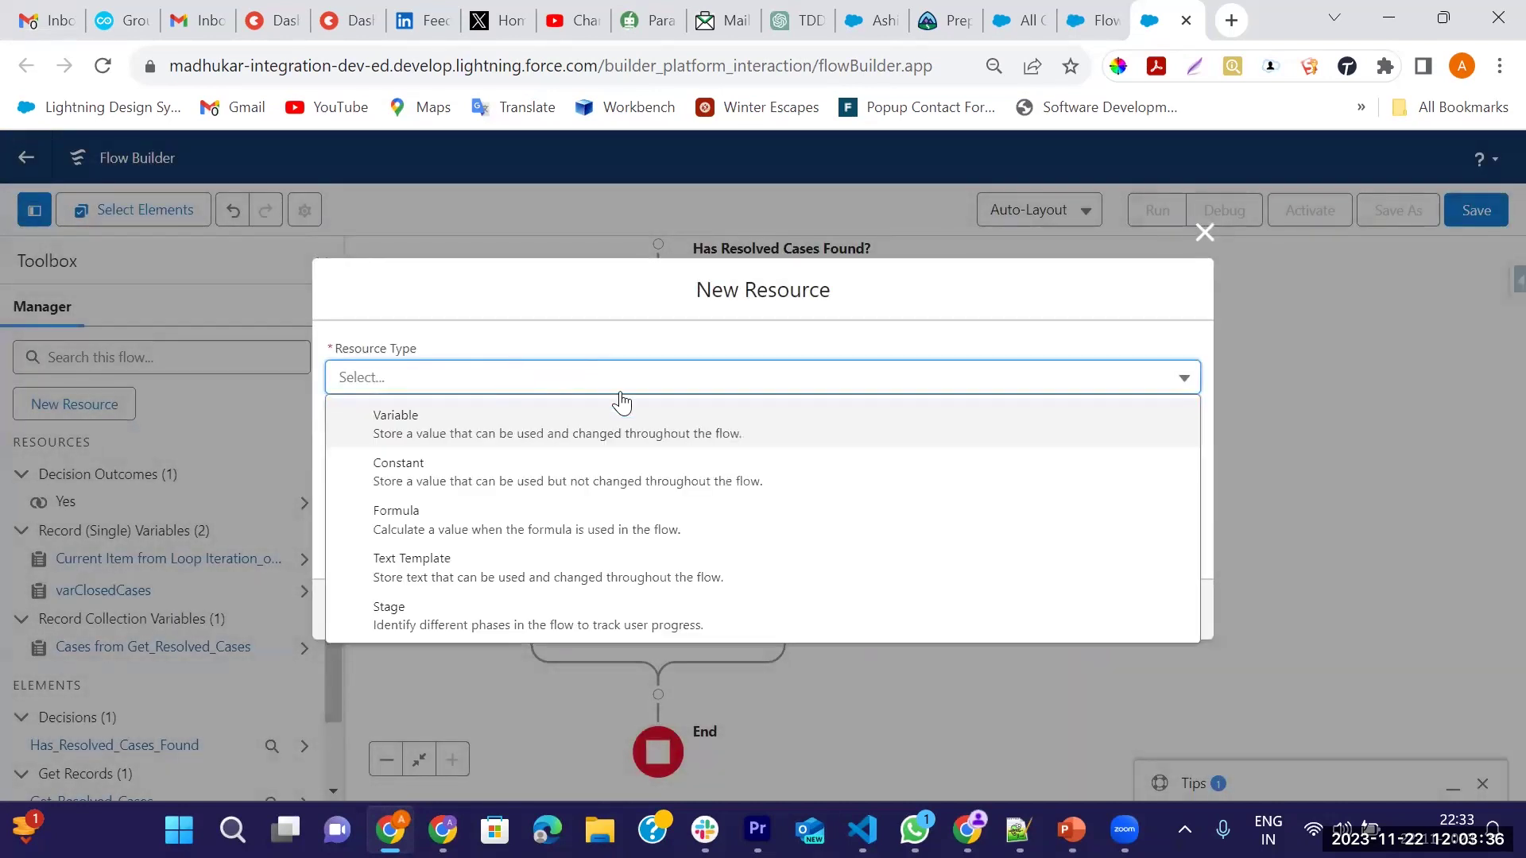
left_click(467, 427)
left_click(481, 427)
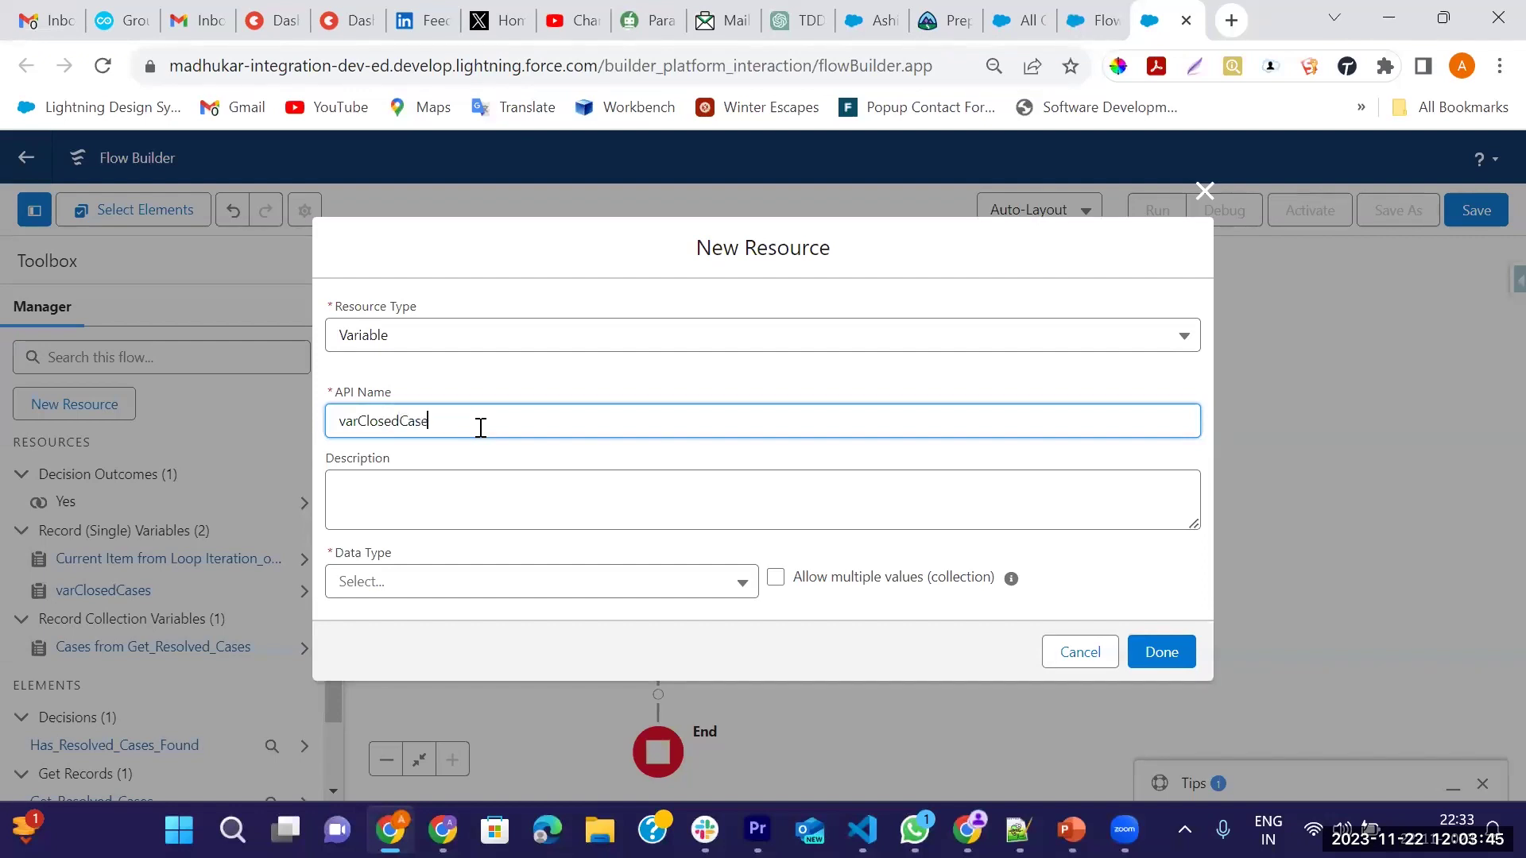
key("Tab")
Step: Set varClosedCasesList to data type Record, allow multiple values as a collection, and choose the Case object
left_click(483, 586)
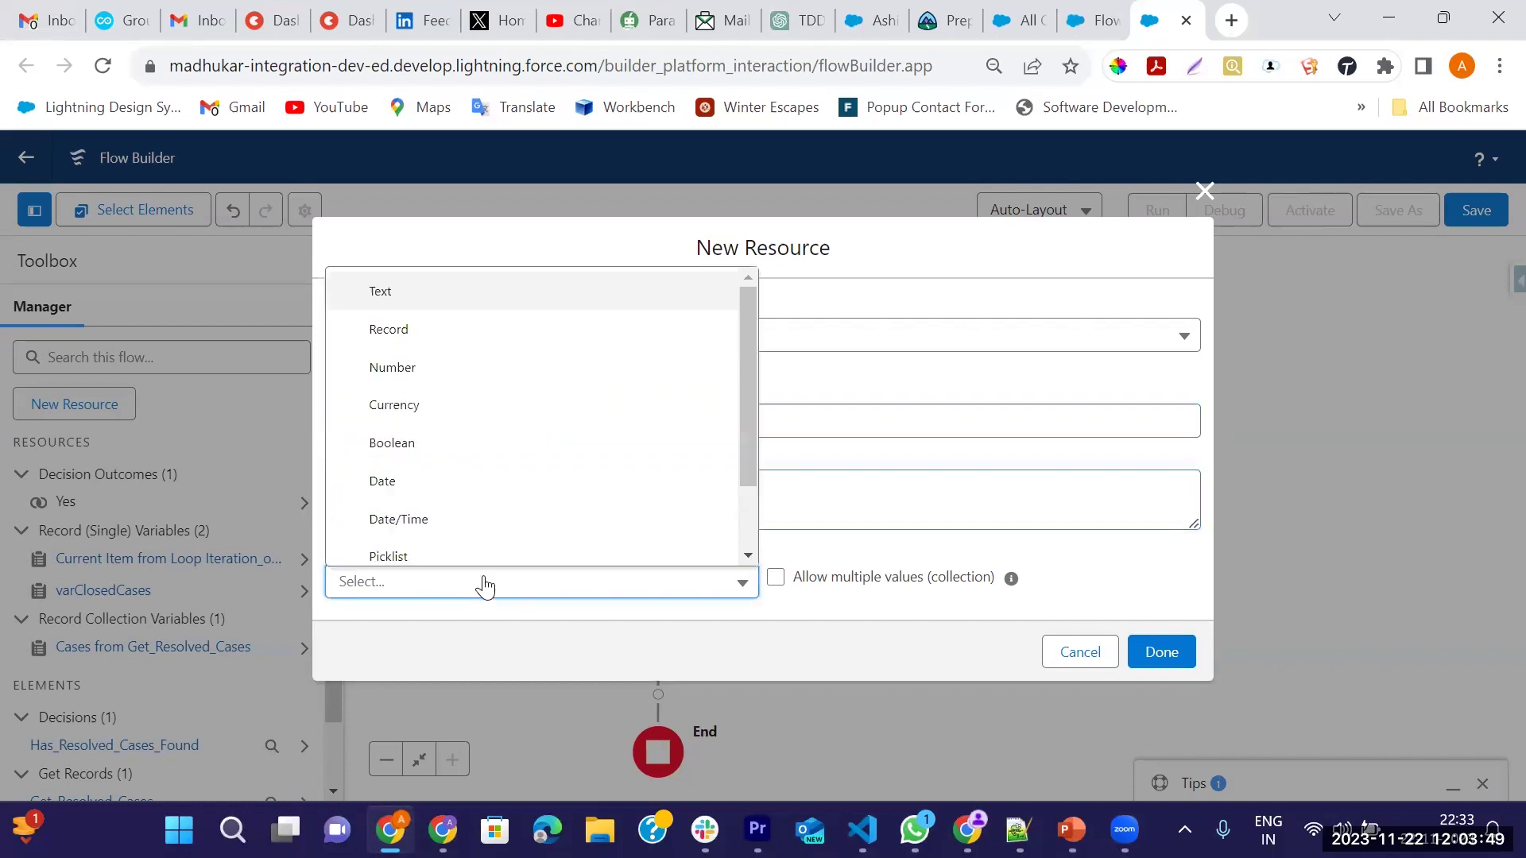
left_click(422, 333)
scroll(654, 409, "down", 1)
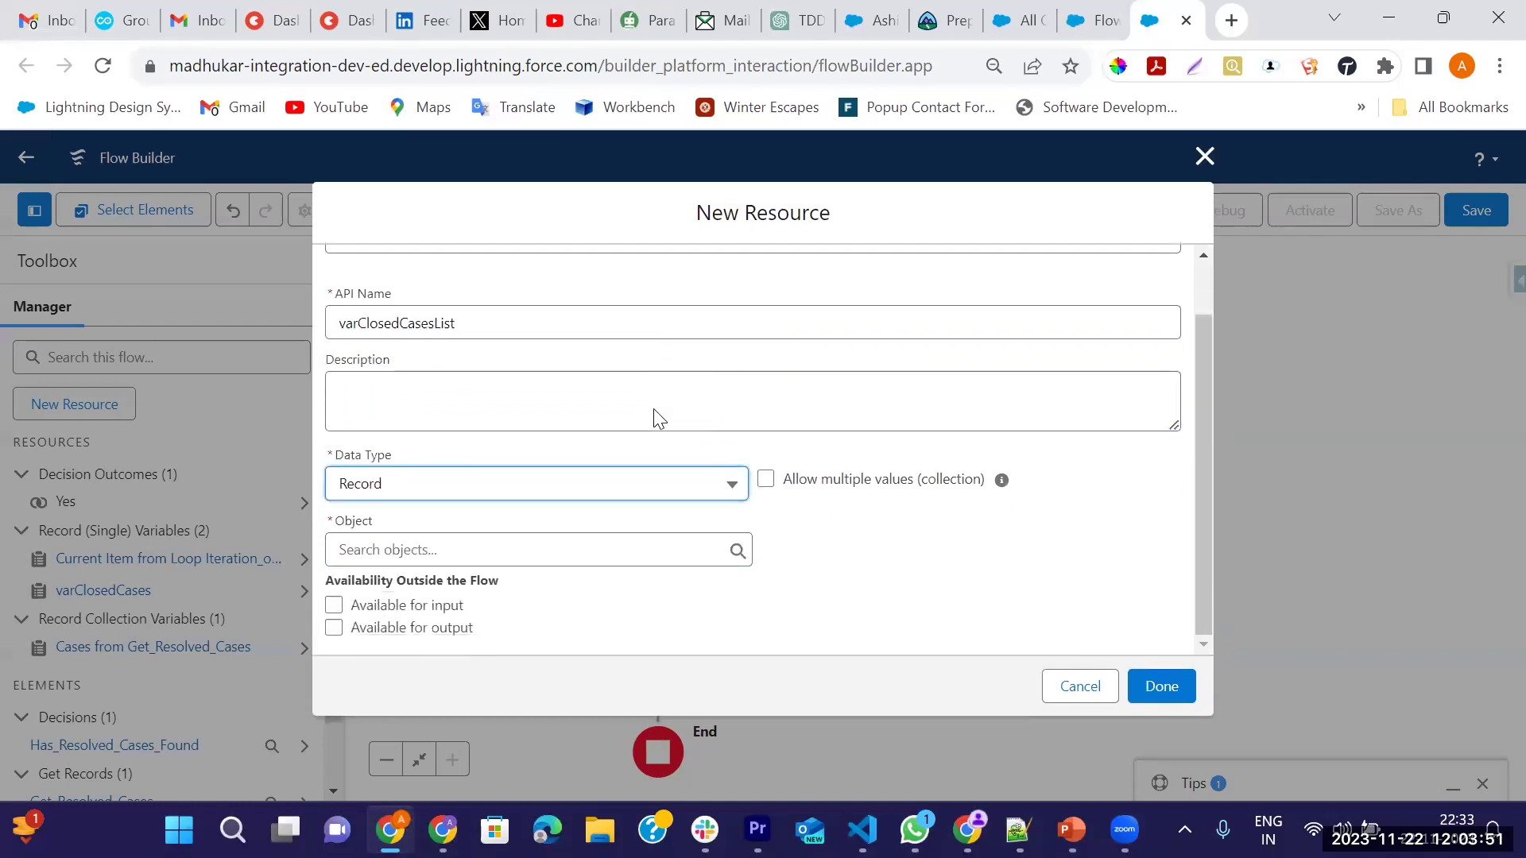
left_click(770, 480)
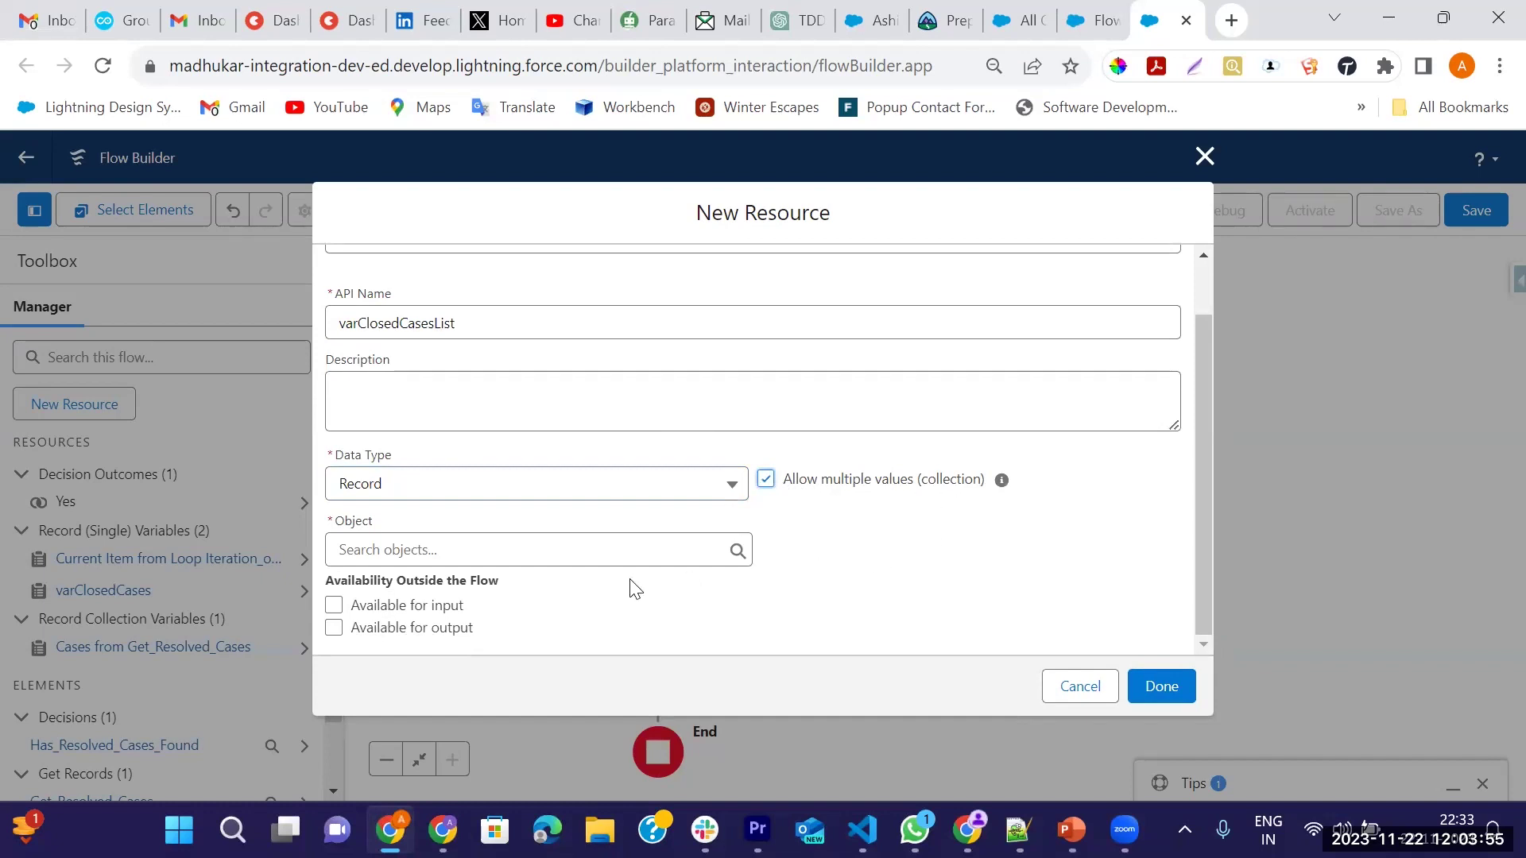
left_click(475, 564)
type("Cases")
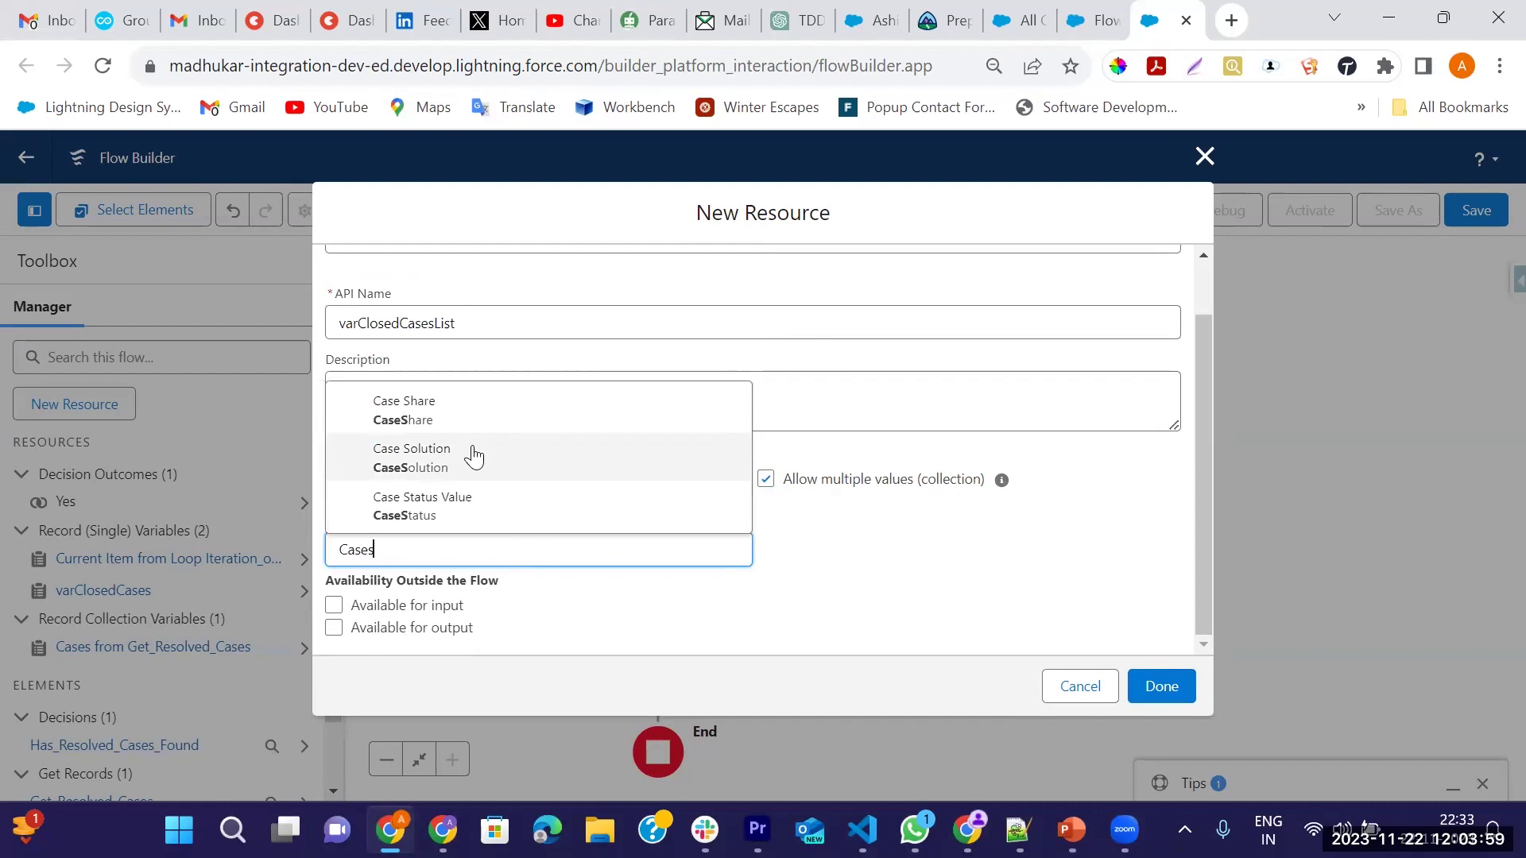
key("BackSpace")
scroll(477, 435, "down", 3)
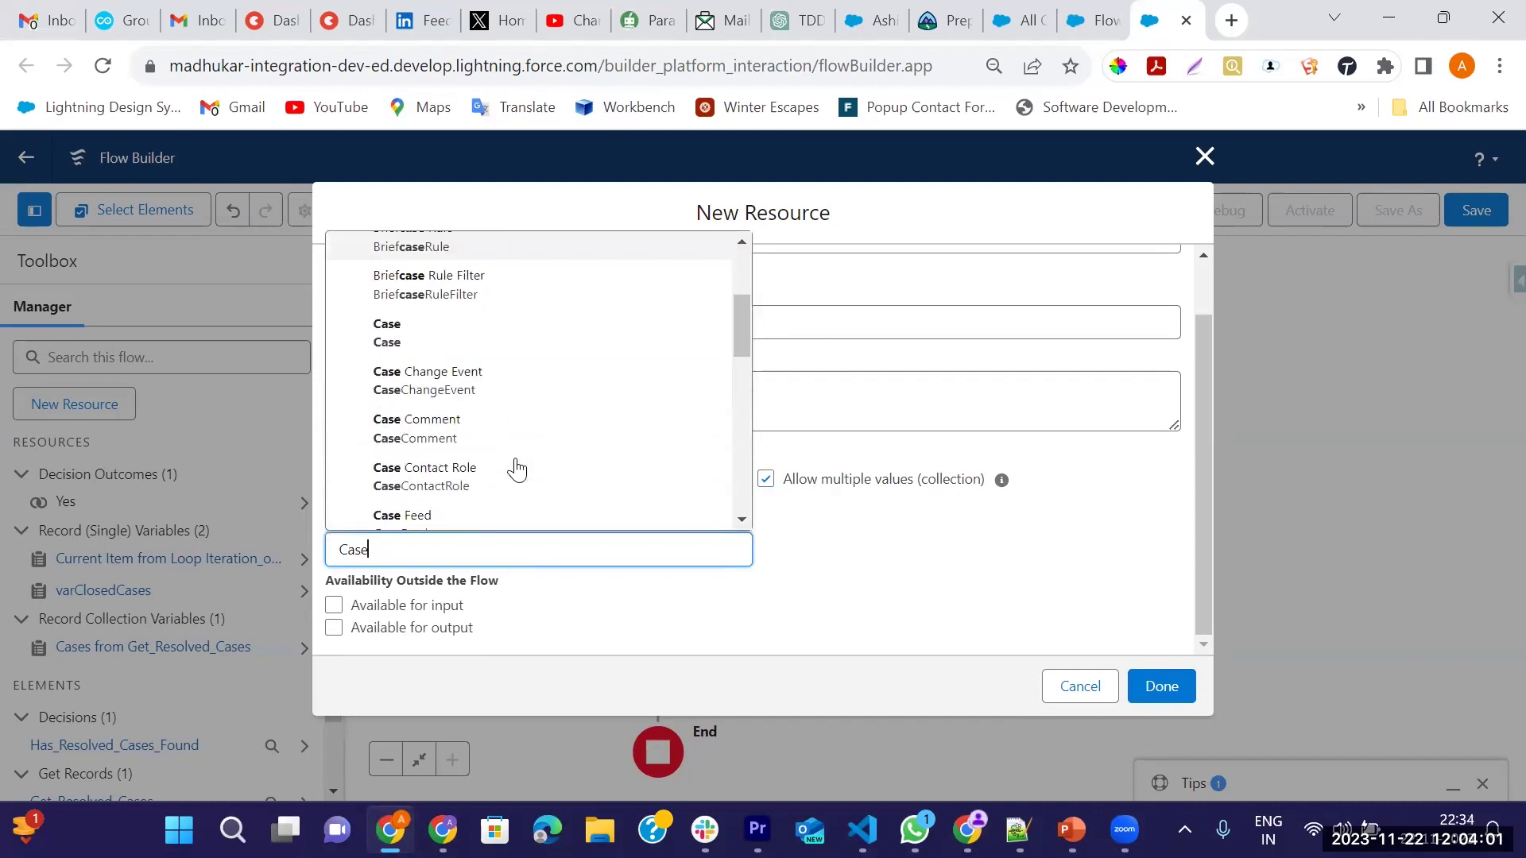
left_click(403, 318)
Step: Make varClosedCasesList available for input and output outside the flow and finish the resource
left_click(334, 606)
left_click(334, 629)
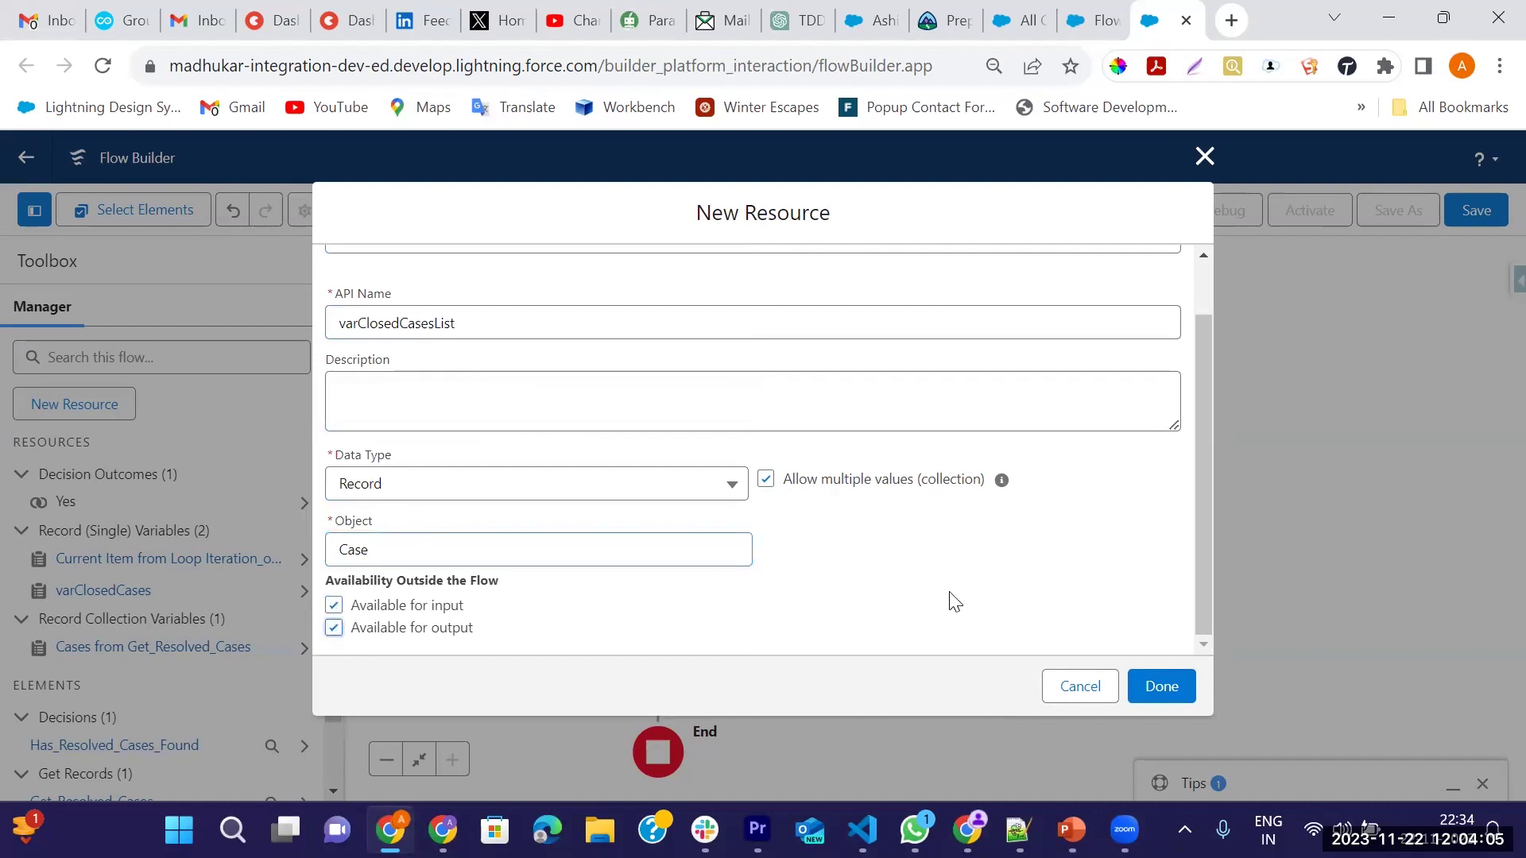
left_click(1142, 680)
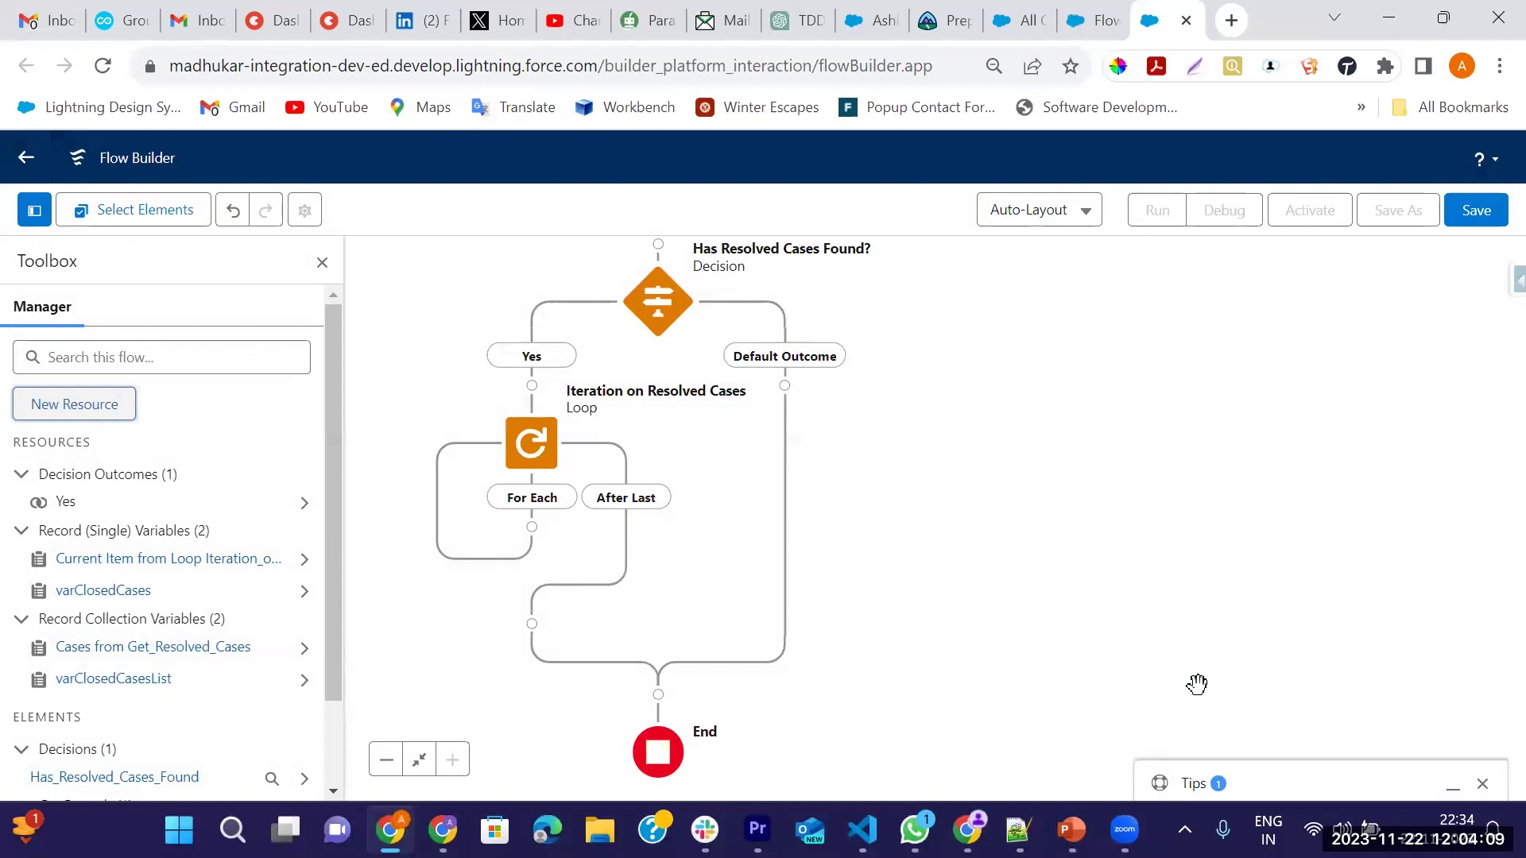
Step: Add an Assignment element to the loop's For Each path, labelled "Asign Status from Resolved to Closed"
scroll(827, 513, "left", 3)
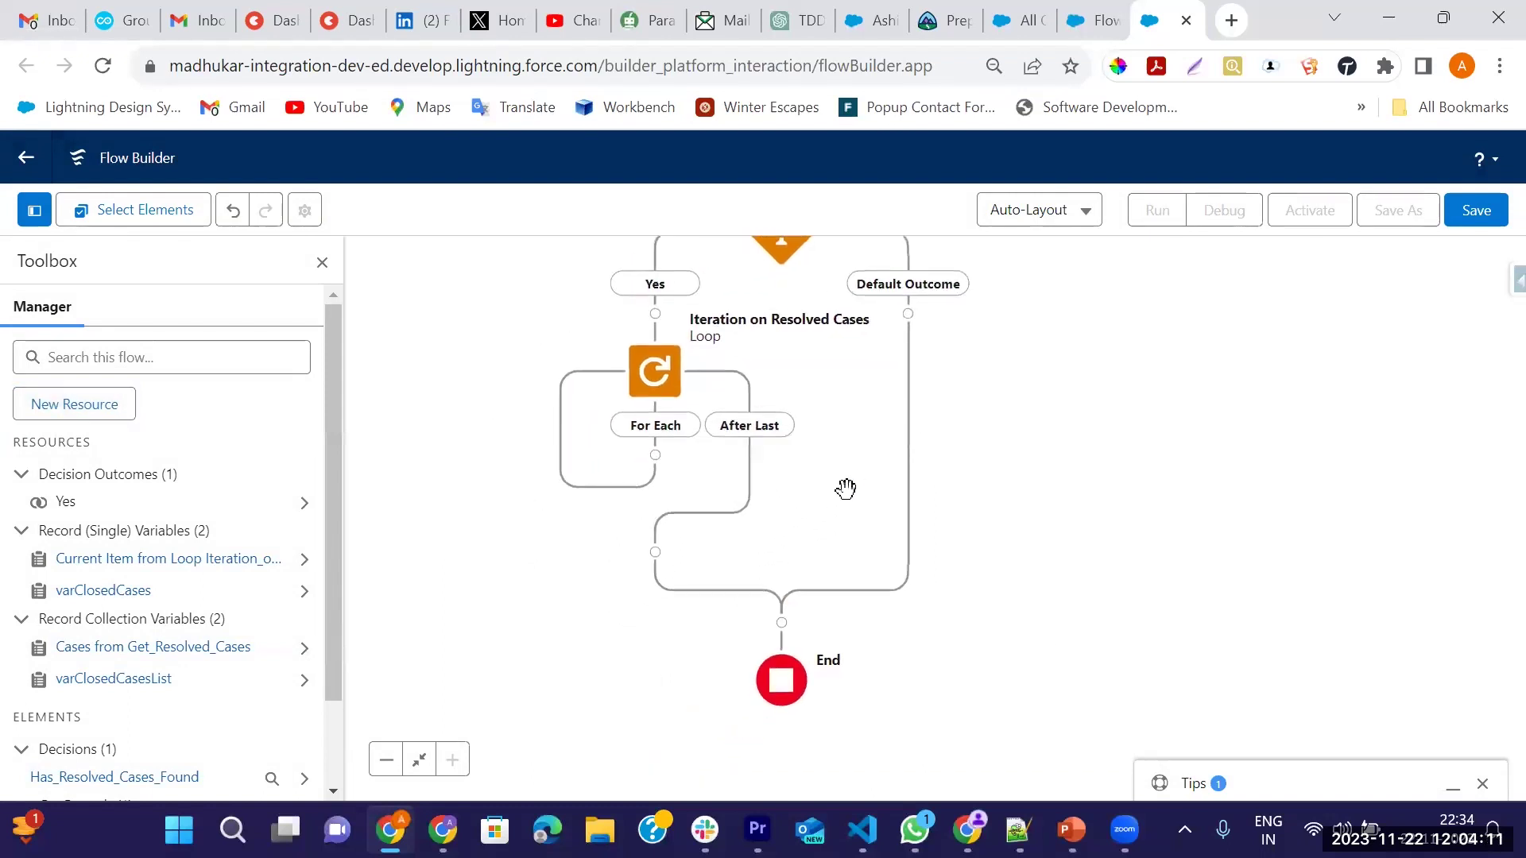
left_click(655, 455)
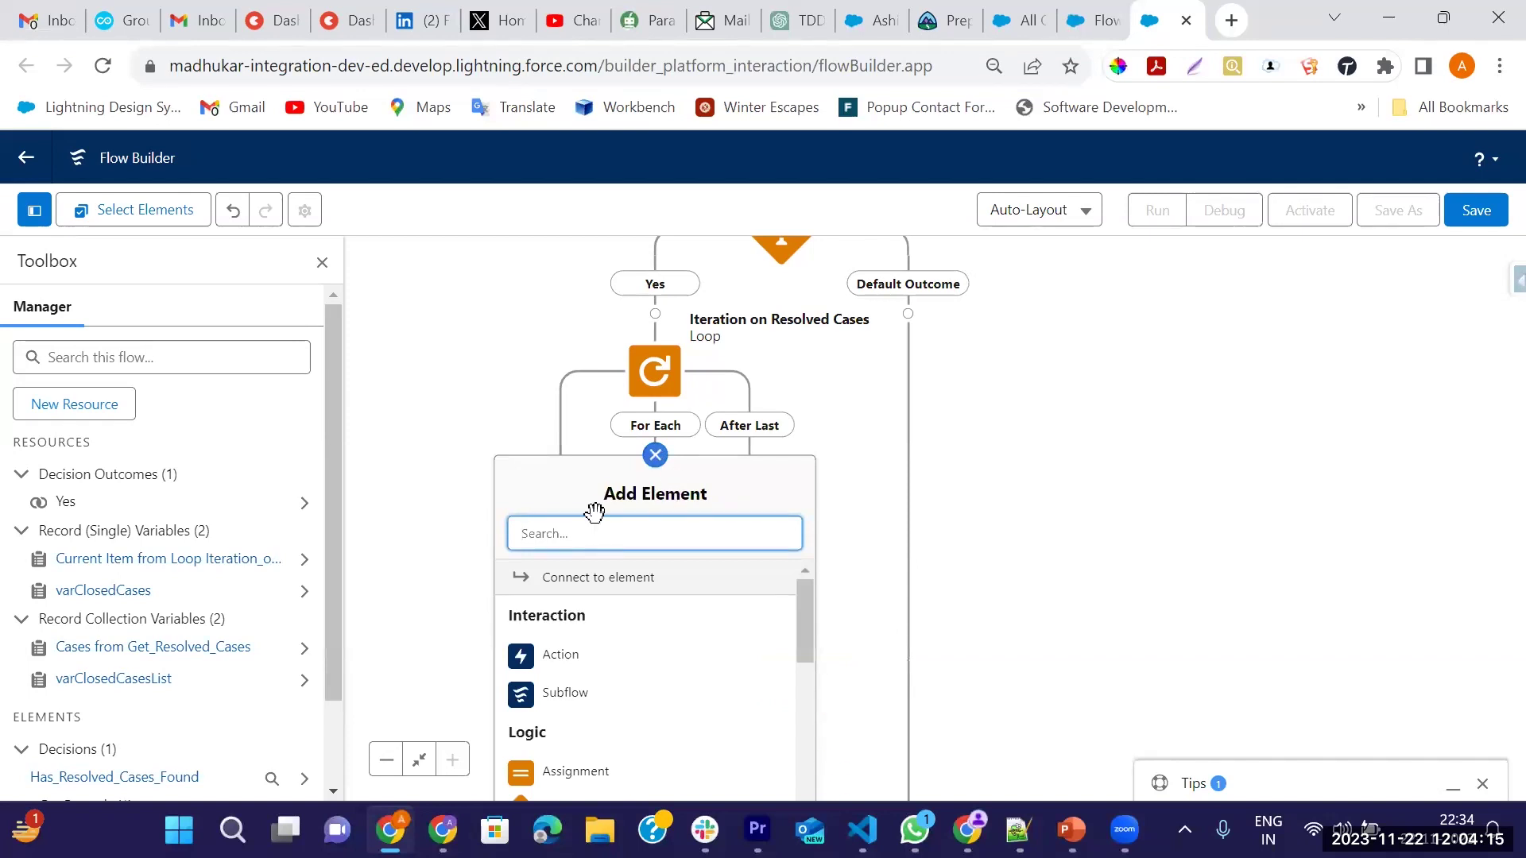
type("as")
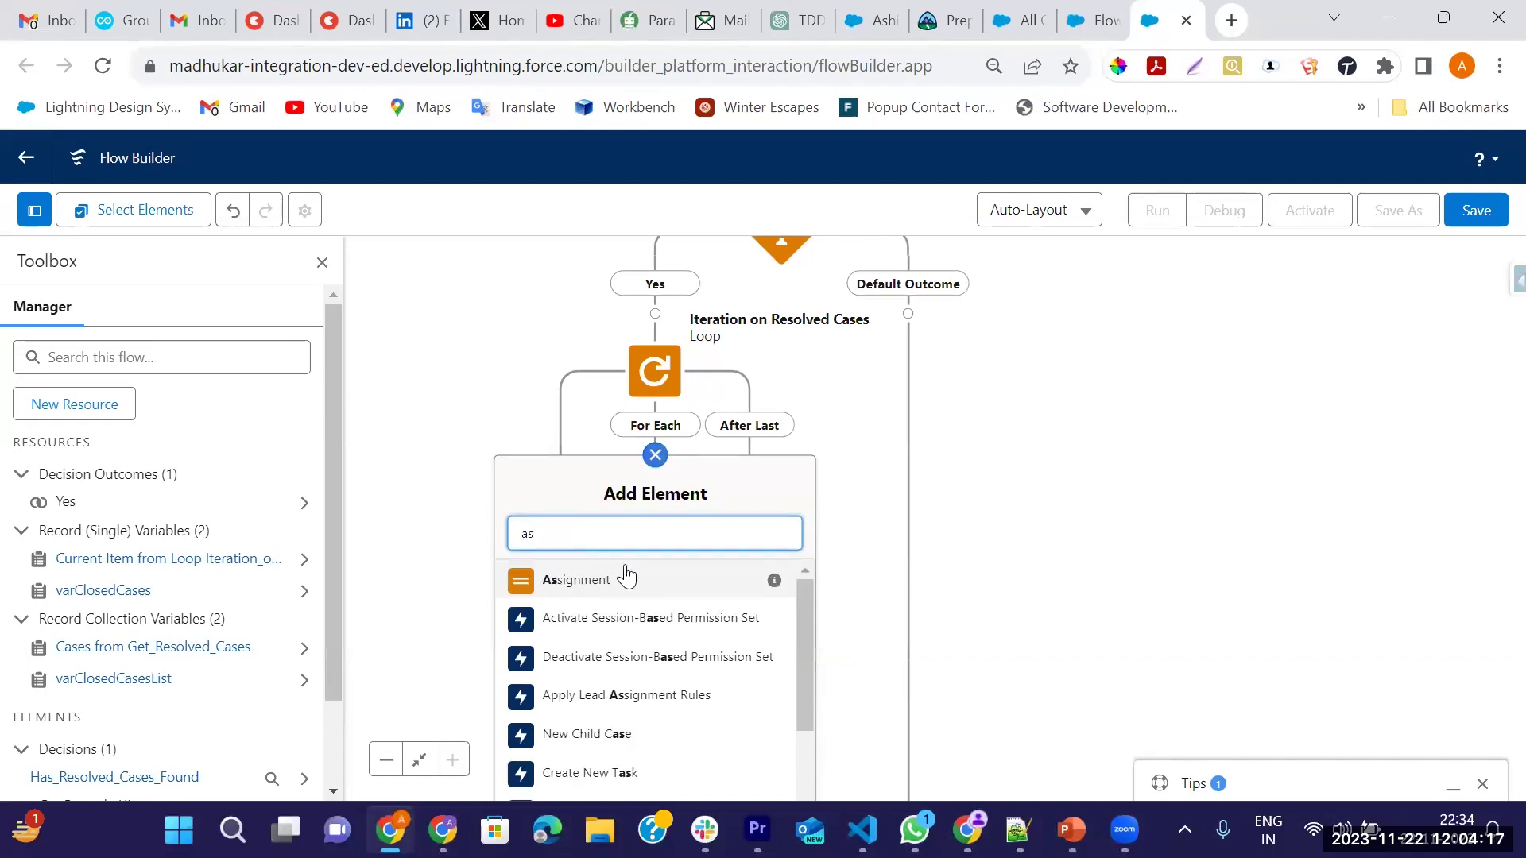
left_click(625, 571)
type("Asign Status from R")
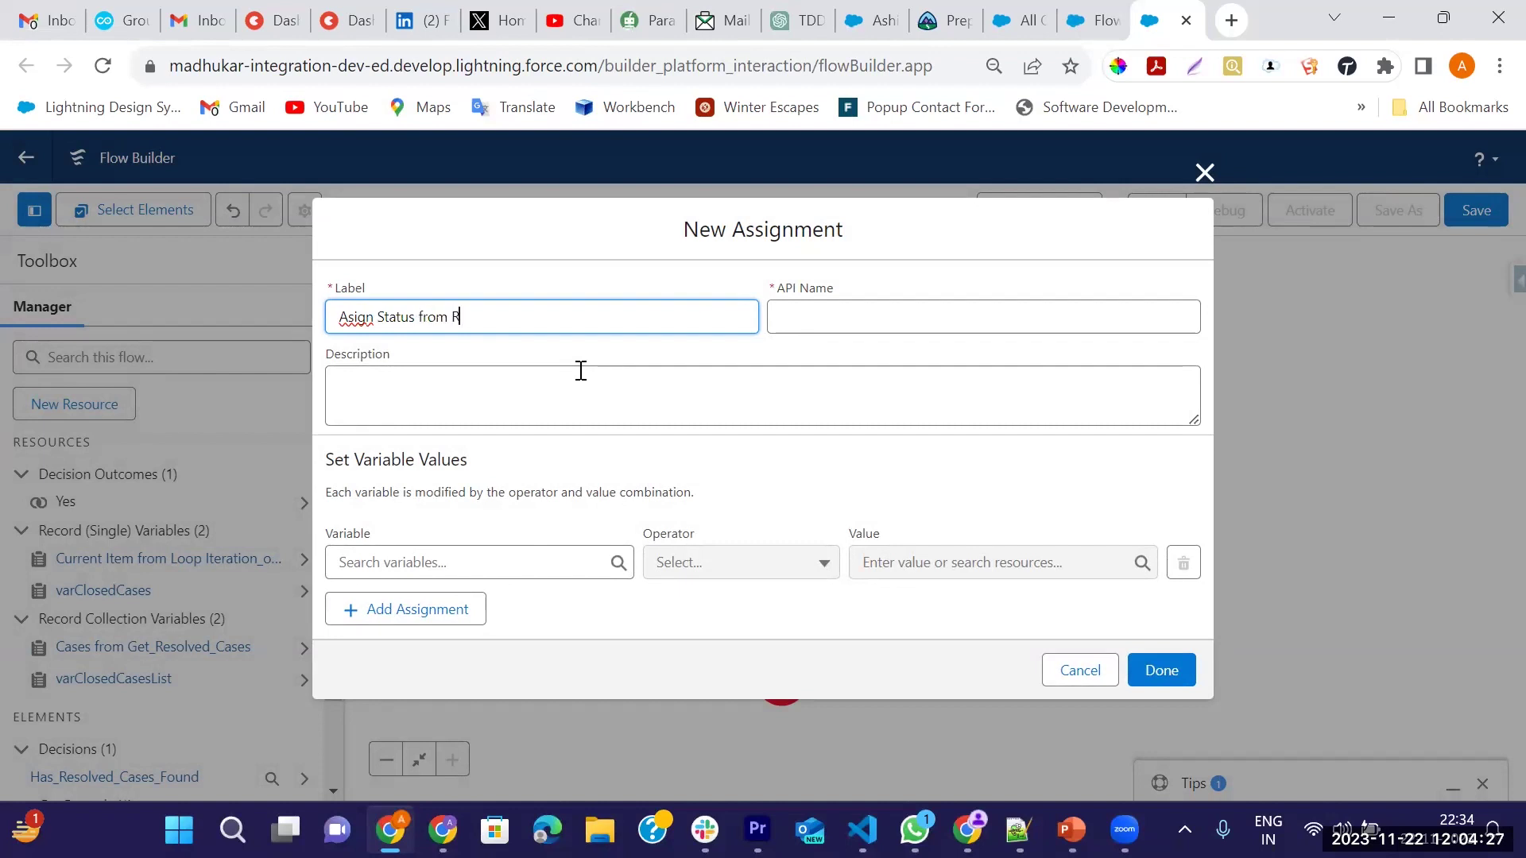
type("lve")
key("Tab")
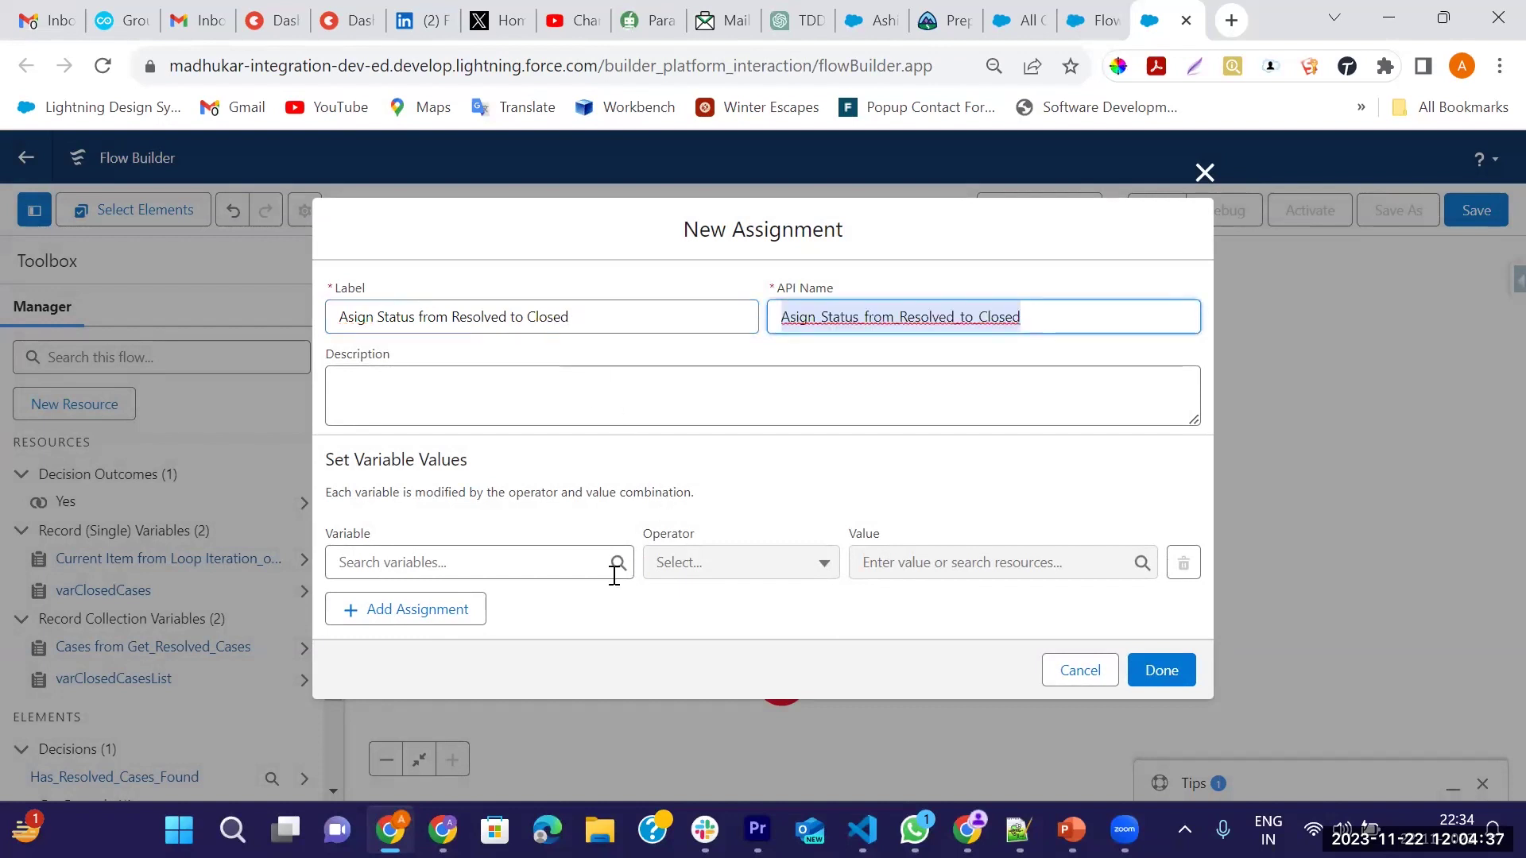
Step: Assign the loop's current item Status equal to Closed and finish the new assignment
left_click(550, 565)
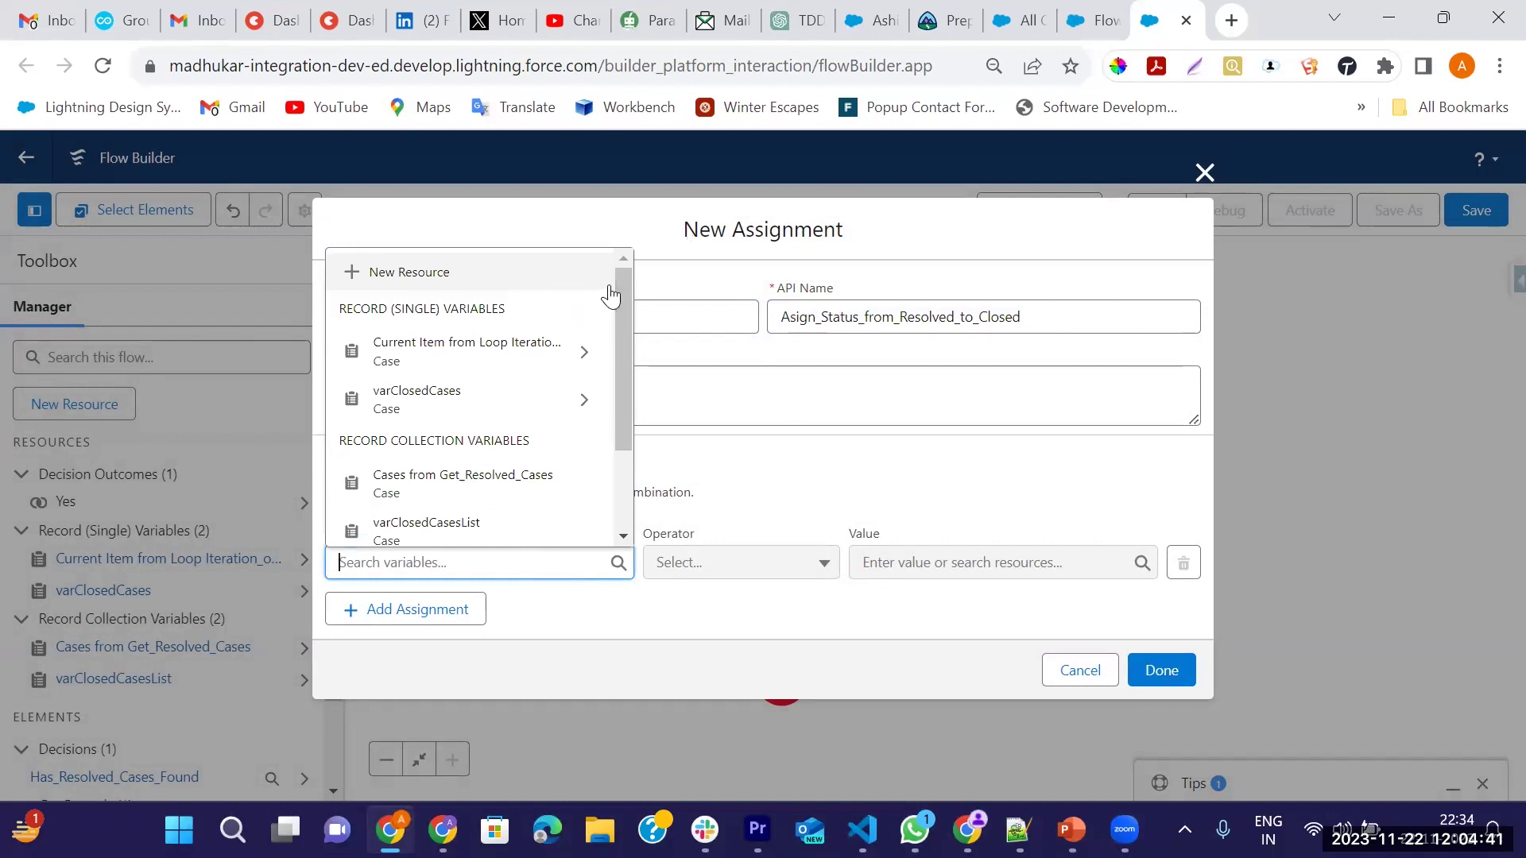
left_click(564, 359)
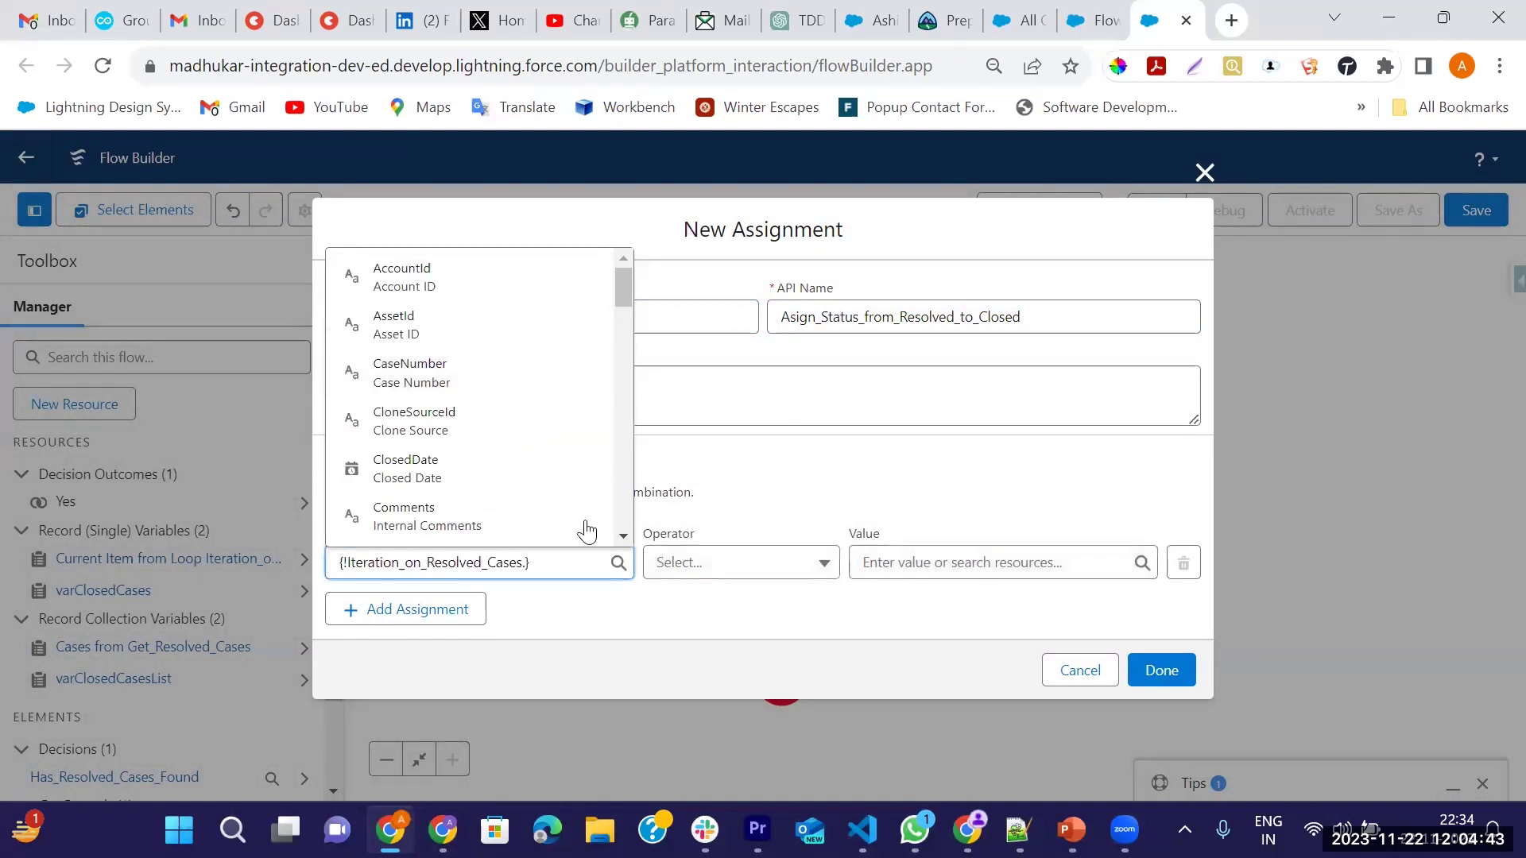
type(".stat")
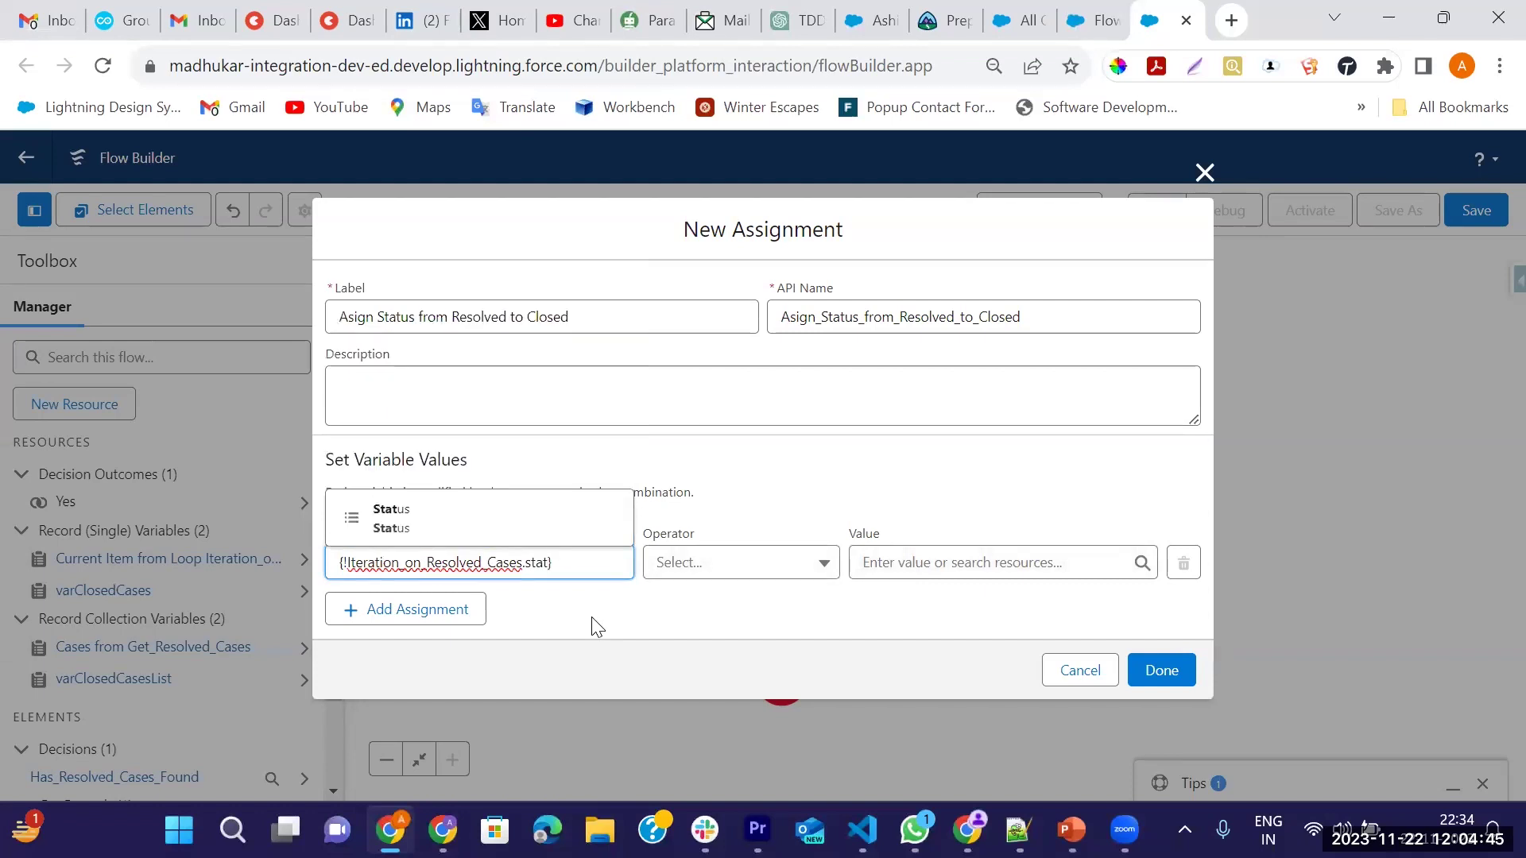
left_click(497, 522)
left_click(899, 562)
left_click(951, 501)
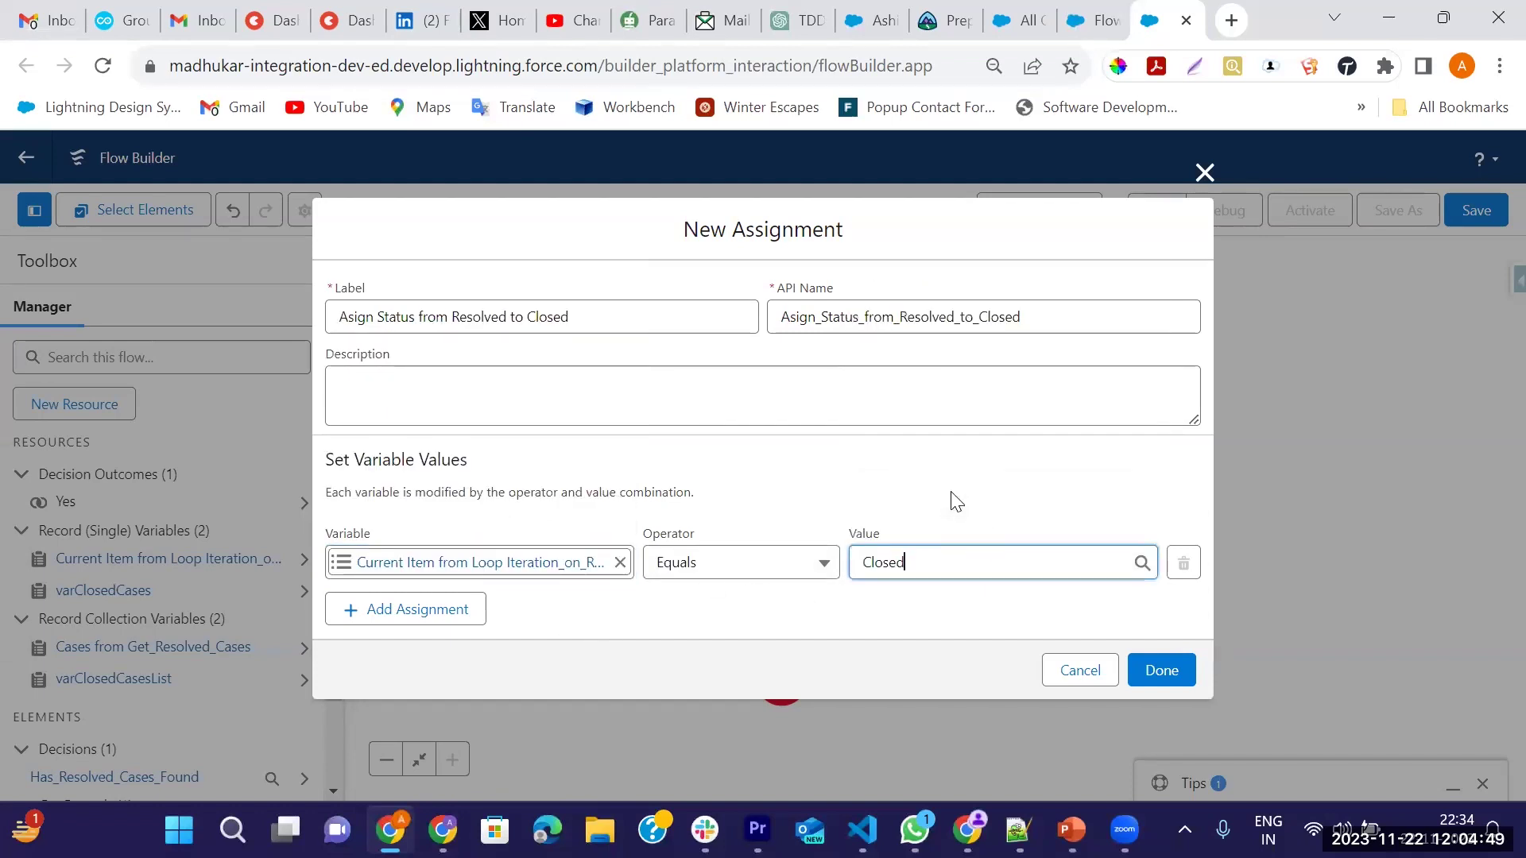
left_click(863, 618)
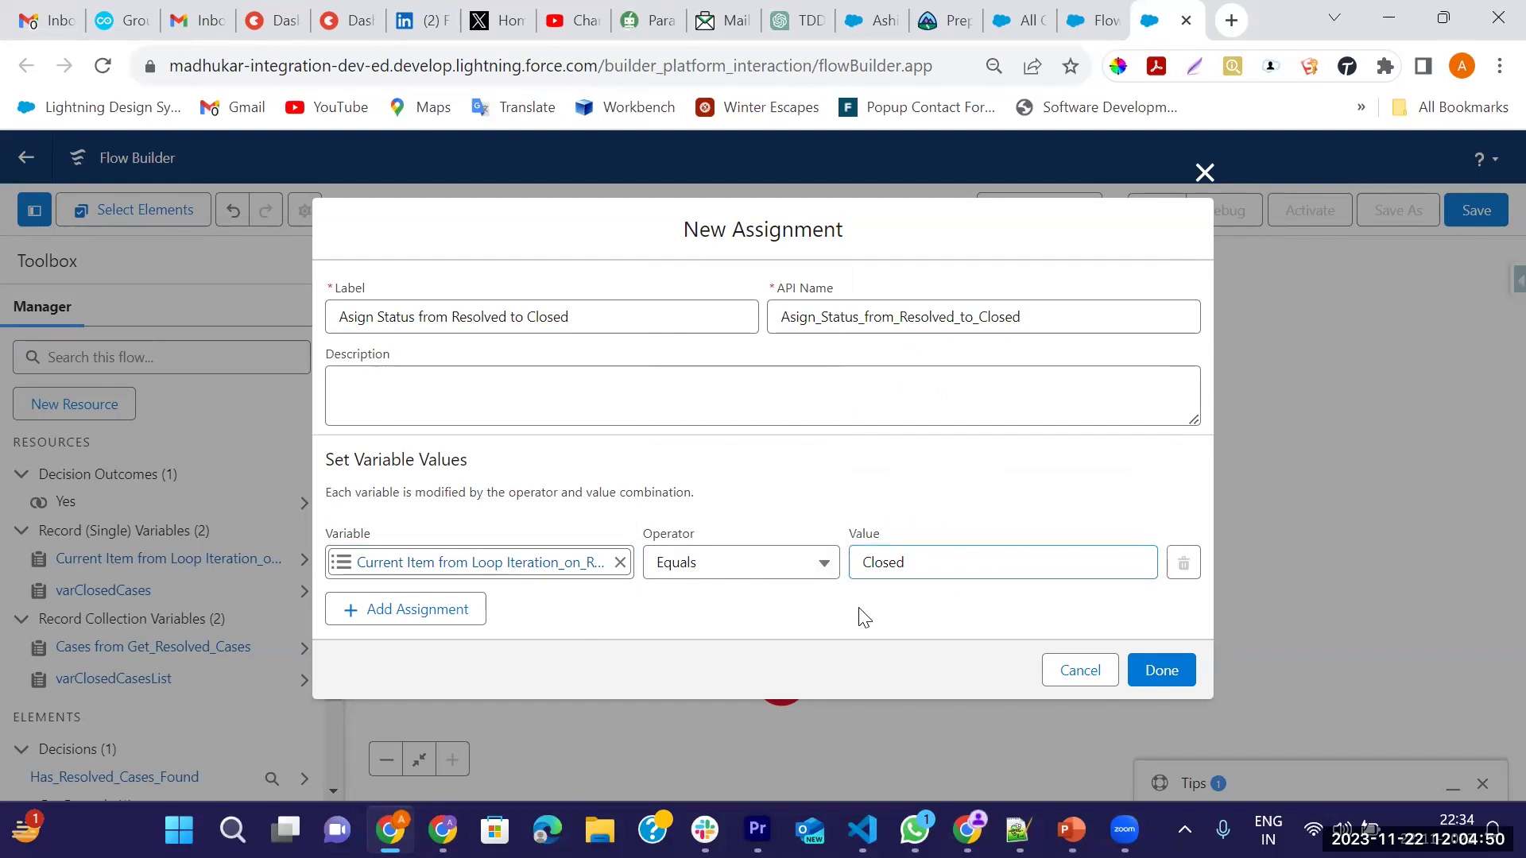
left_click(1157, 672)
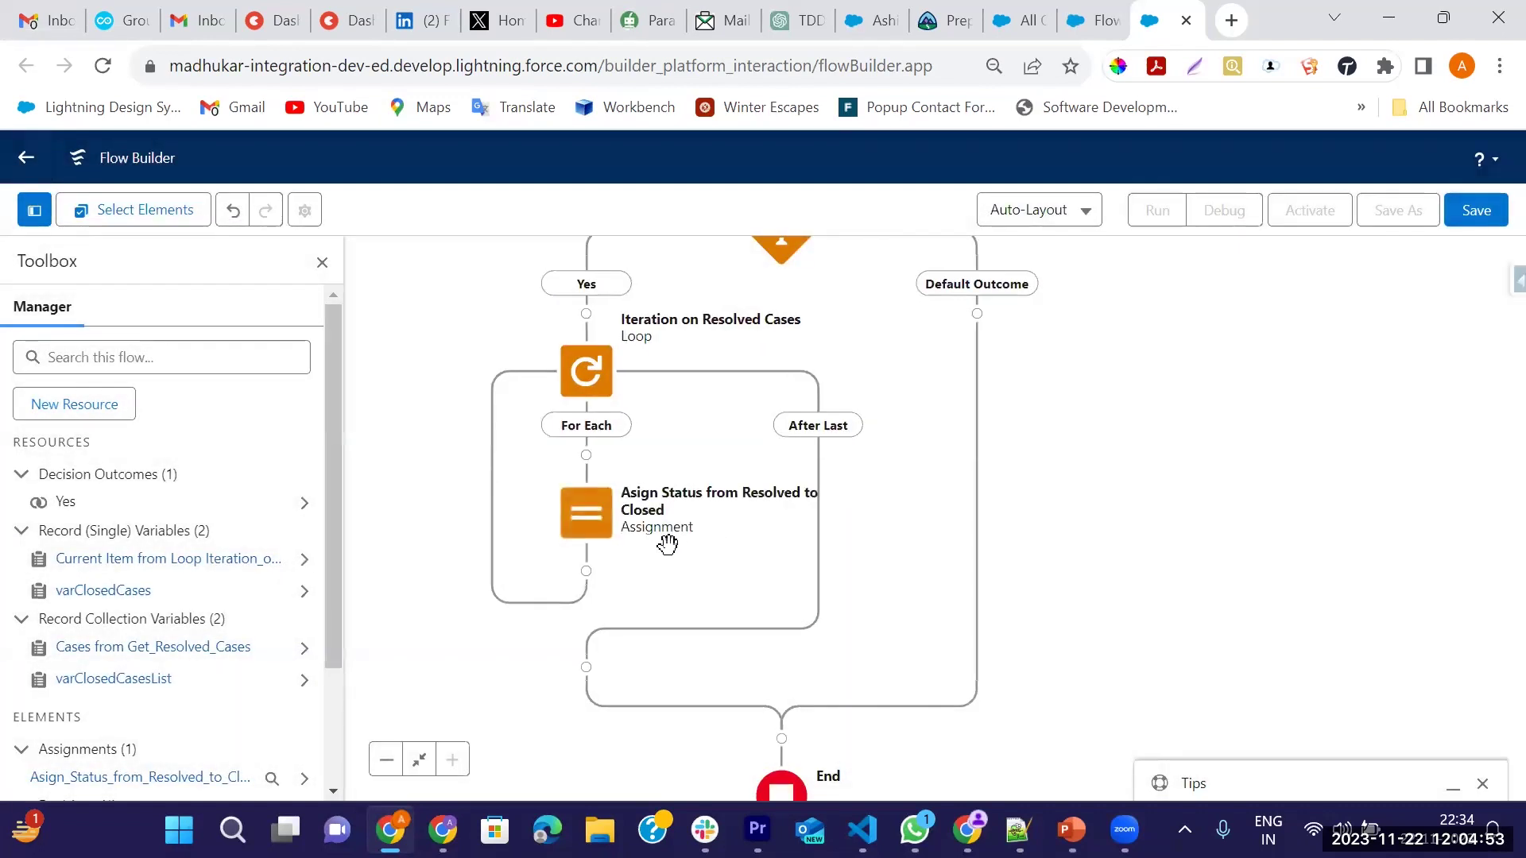
Step: Reopen the loop's status assignment, add a second assignment row, and review the available variables for it
left_click_drag(744, 560, 752, 492)
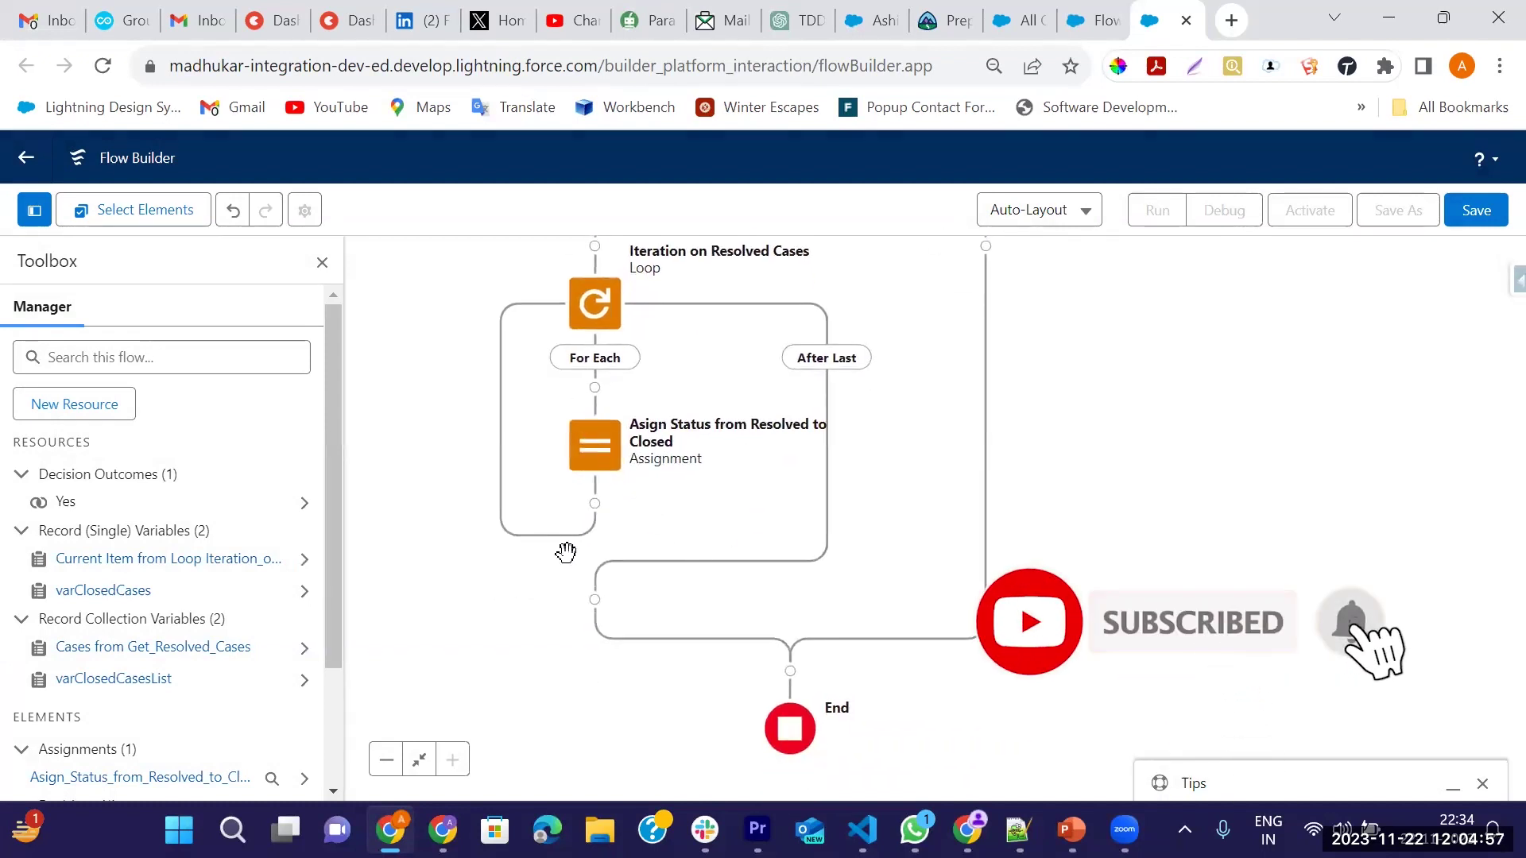
left_click(604, 455)
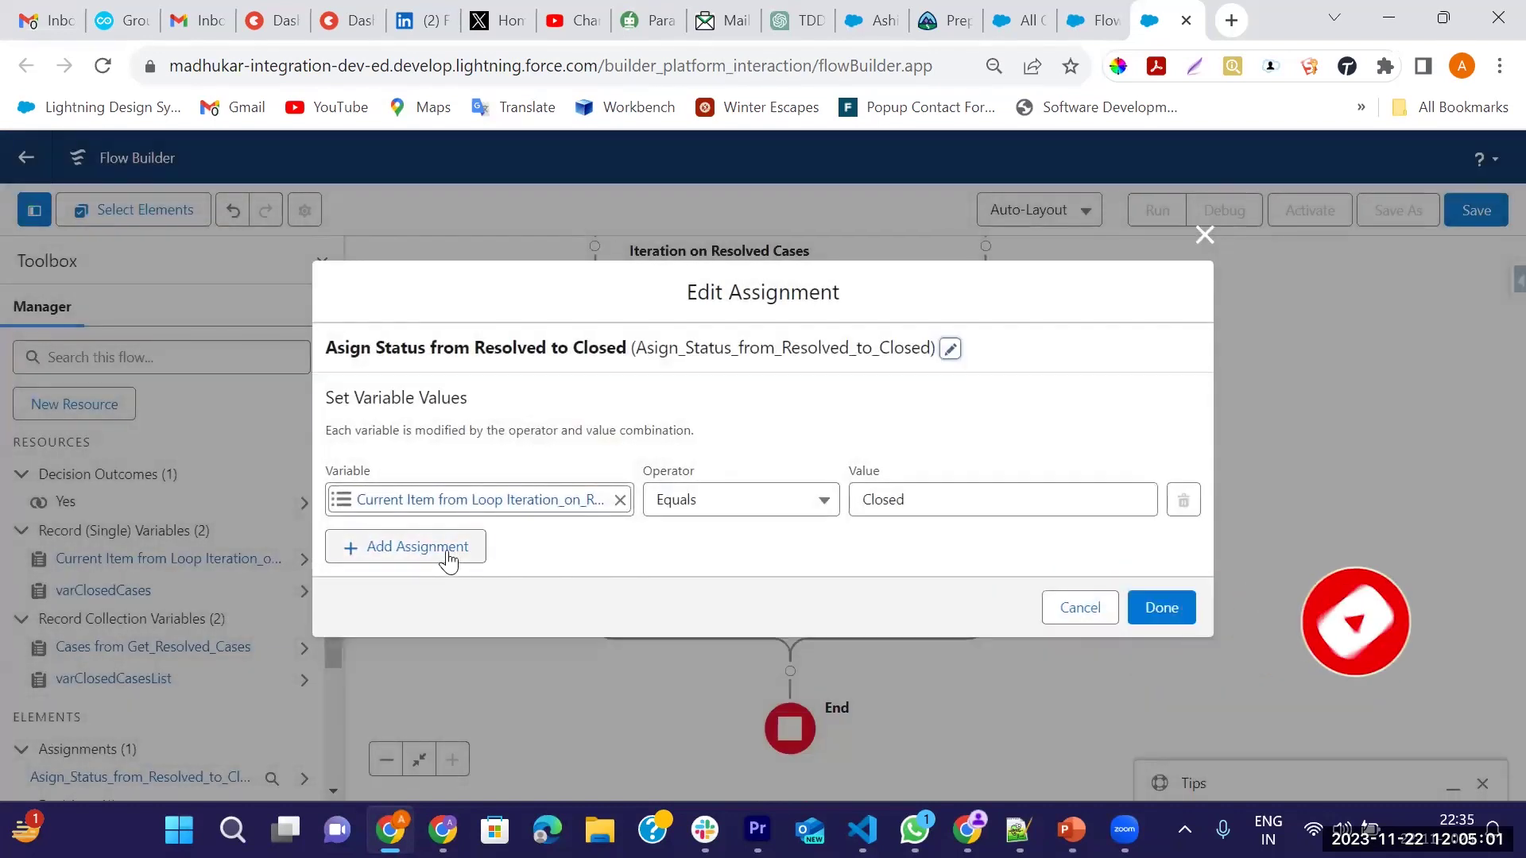
left_click(446, 552)
left_click(508, 524)
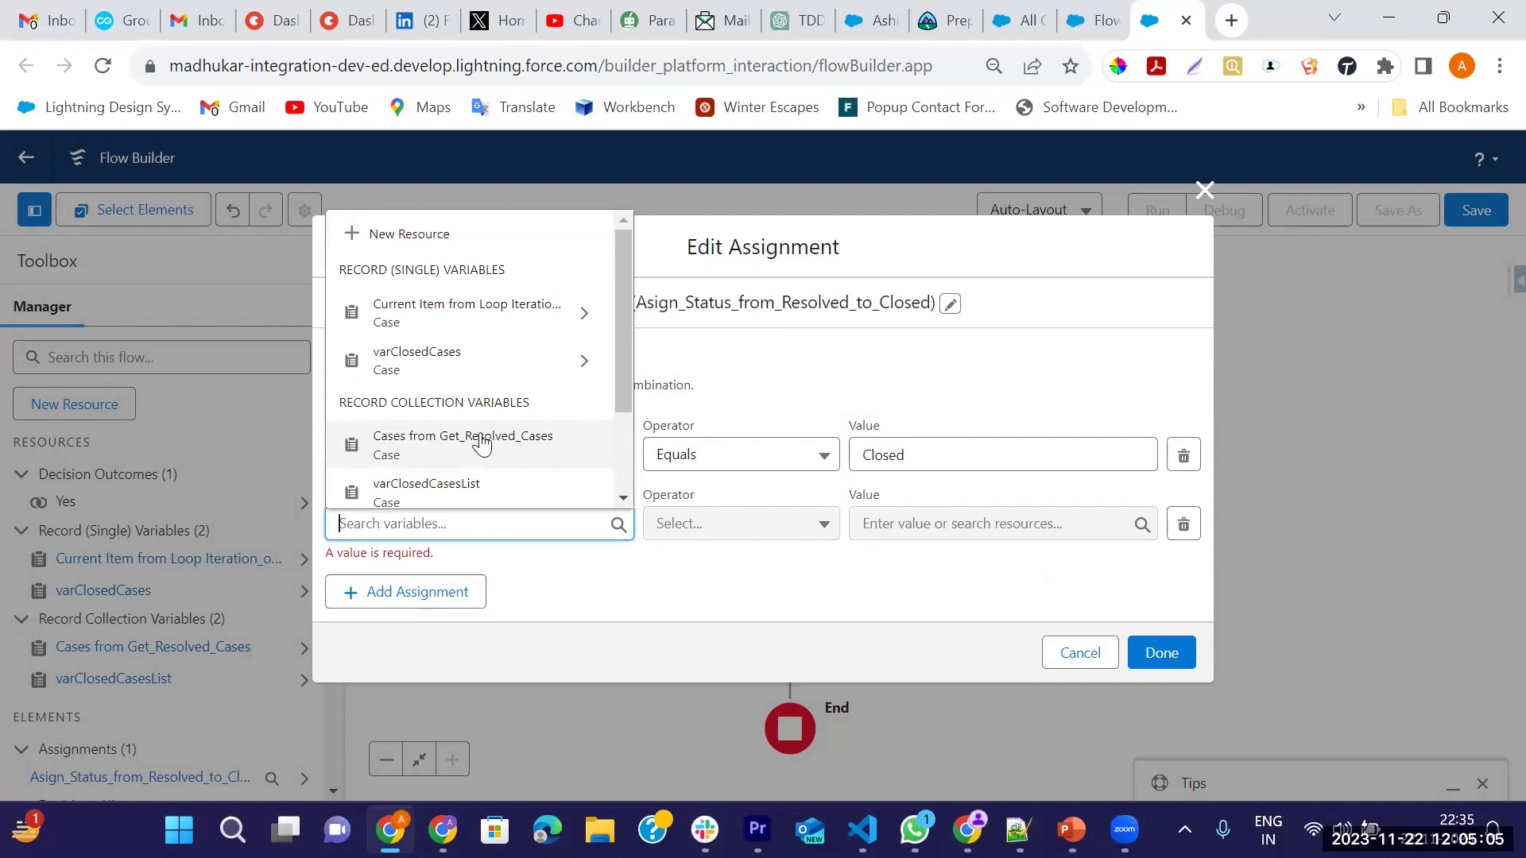
scroll(492, 467, "down", 1)
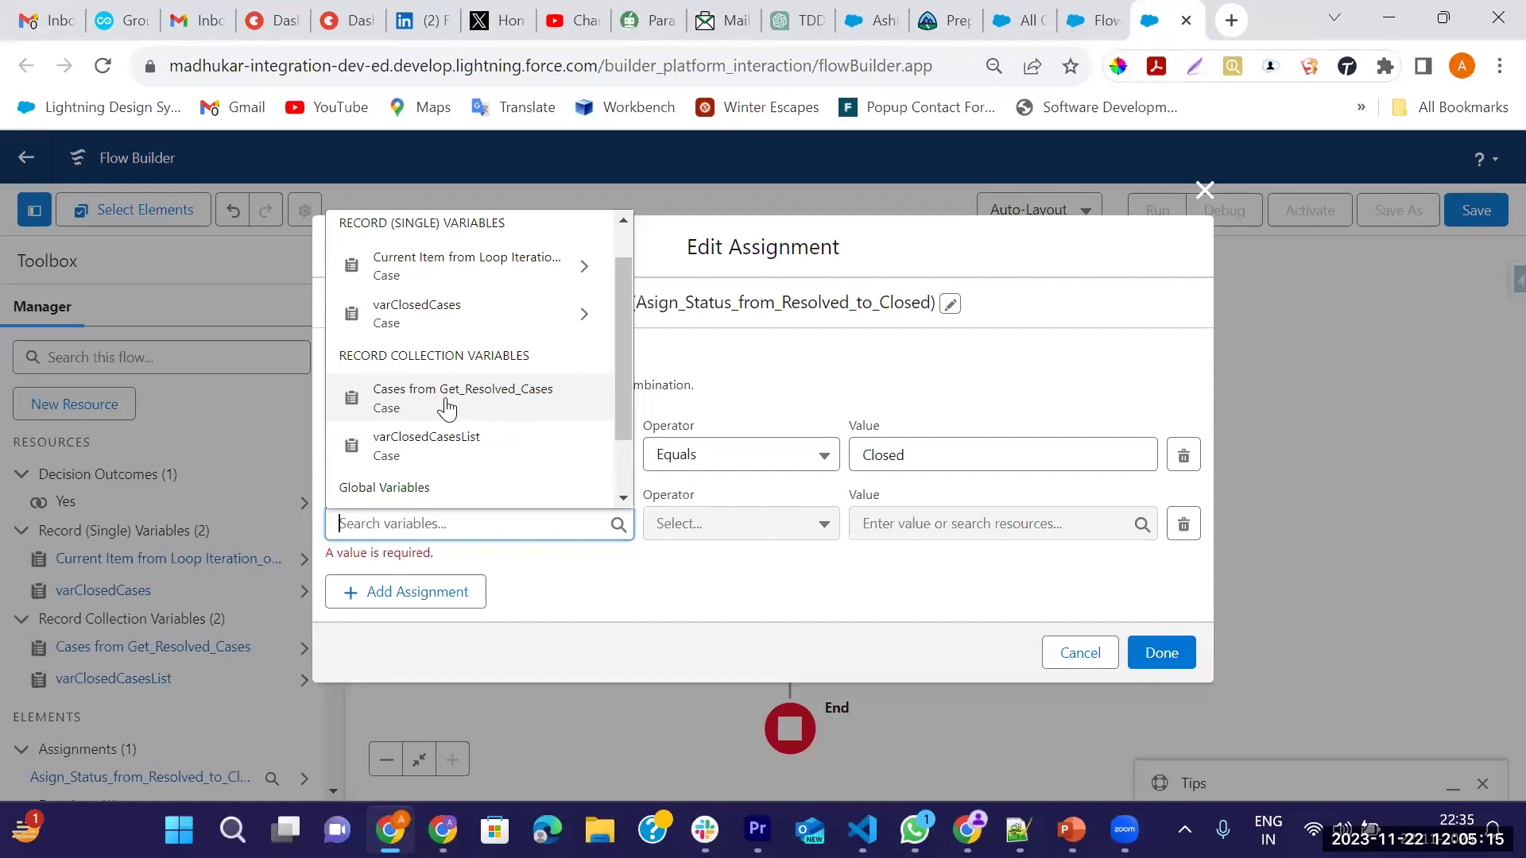
scroll(446, 393, "up", 1)
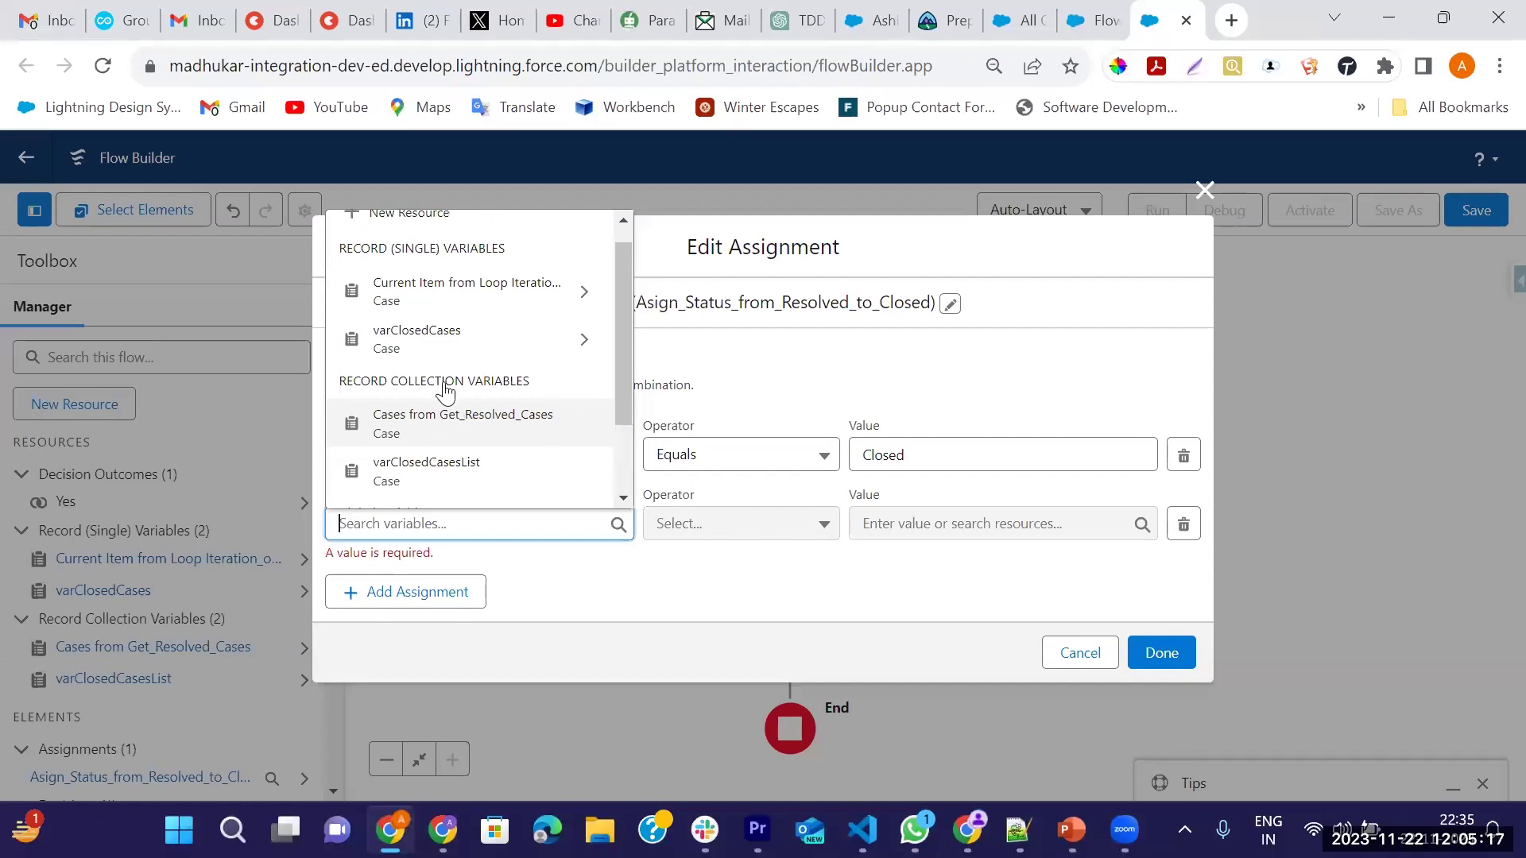
scroll(446, 391, "up", 1)
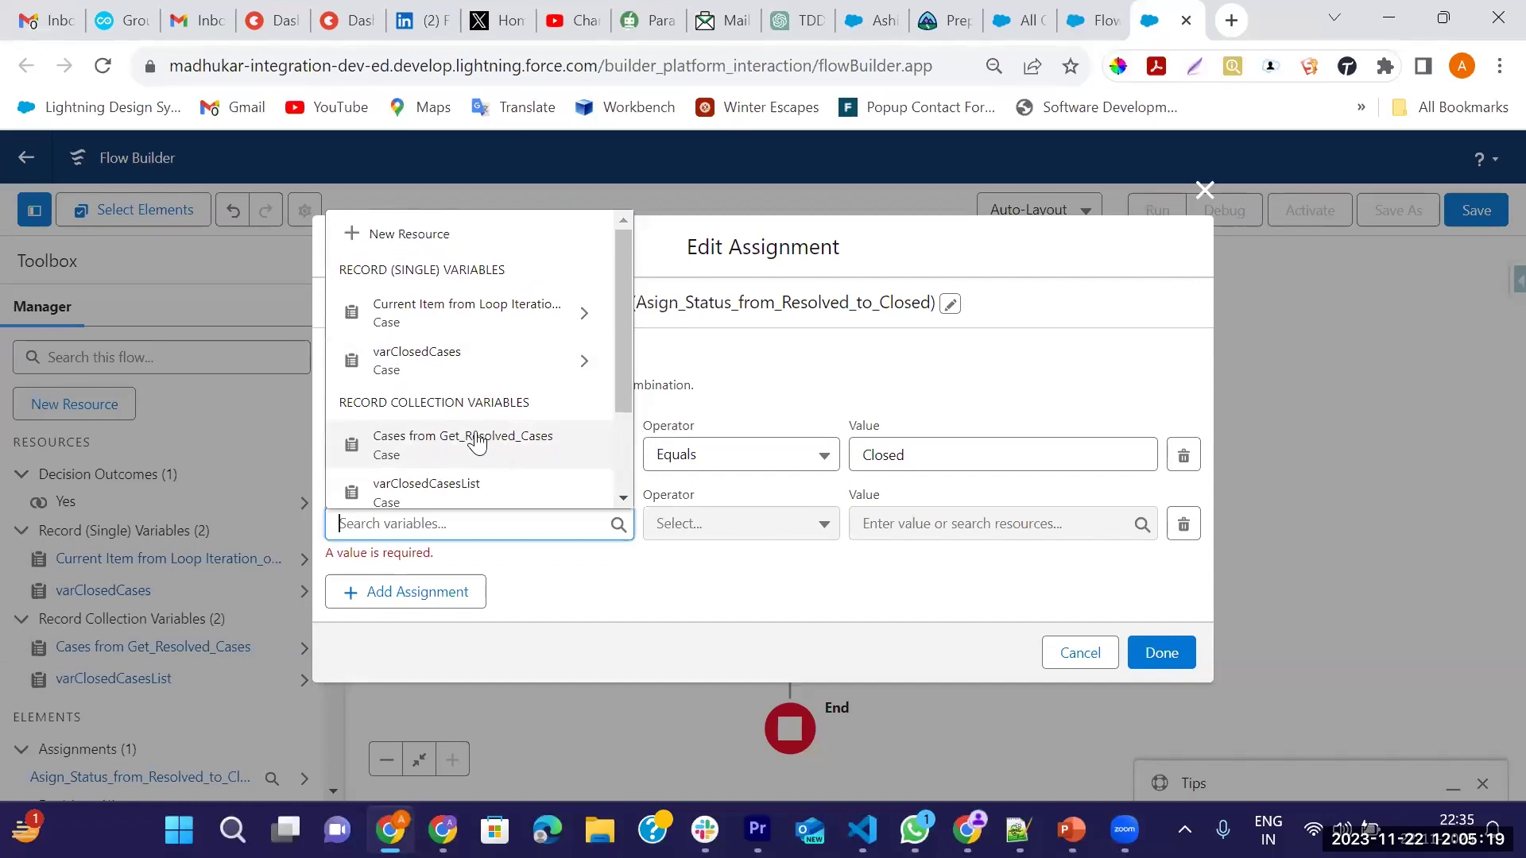
scroll(473, 433, "down", 4)
key("Down")
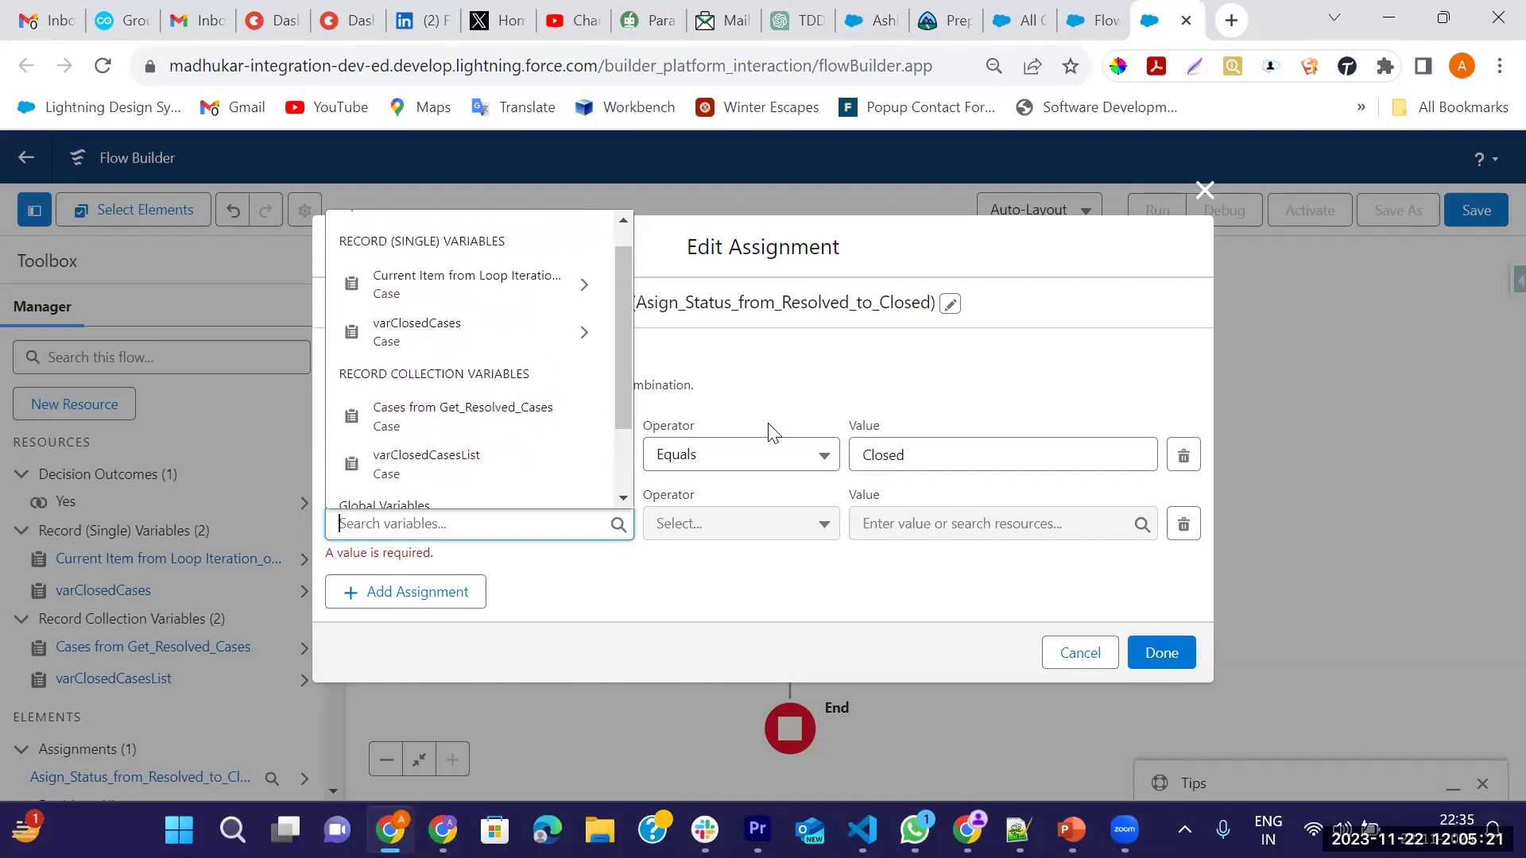
key("Return")
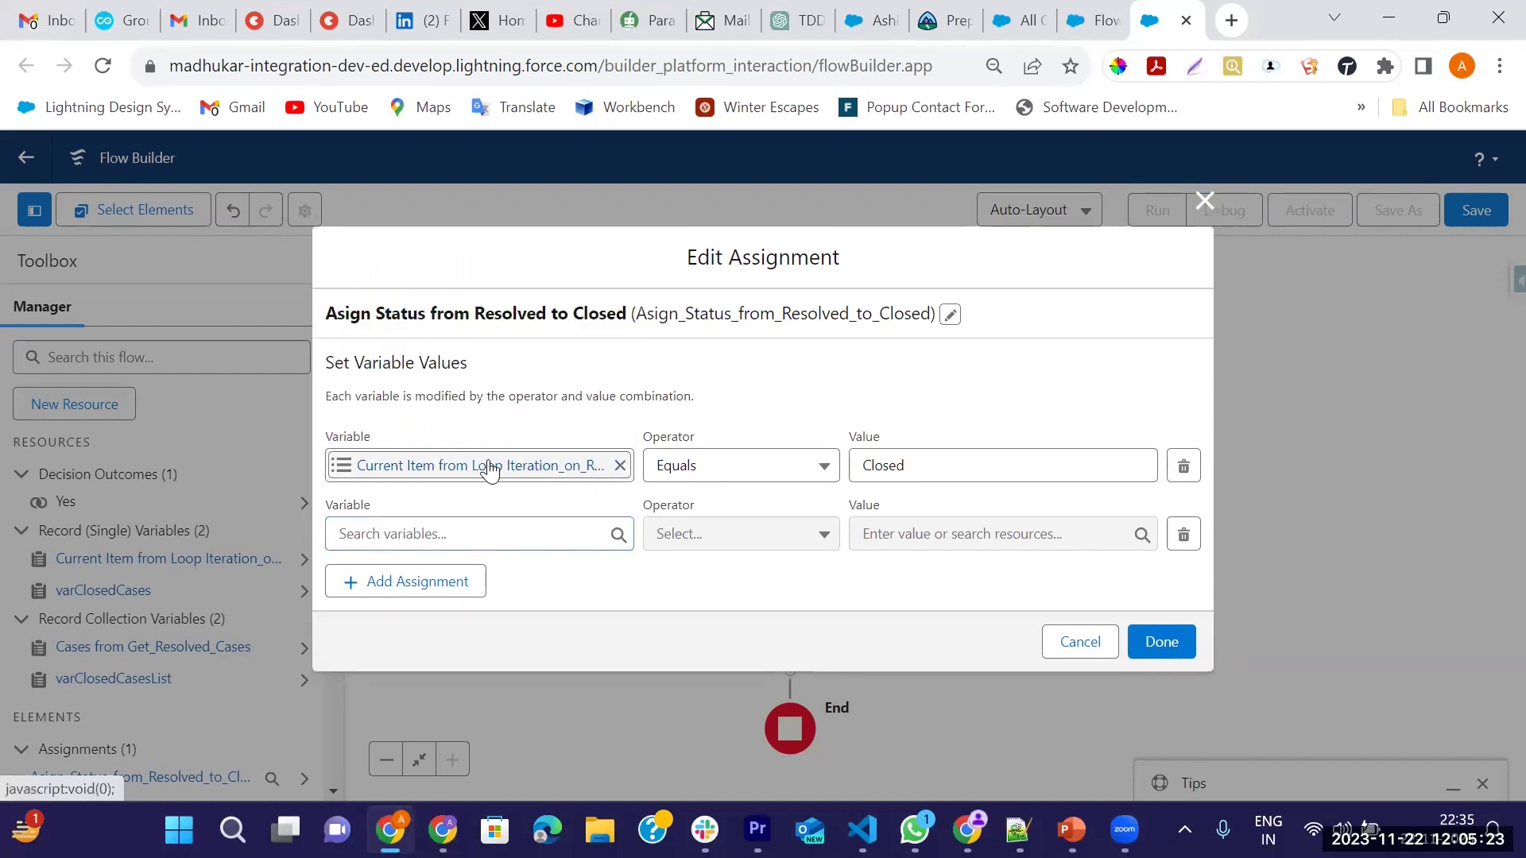
Step: Replace the first row's variable with the Id field of varClosedCases
left_click(620, 467)
left_click(497, 468)
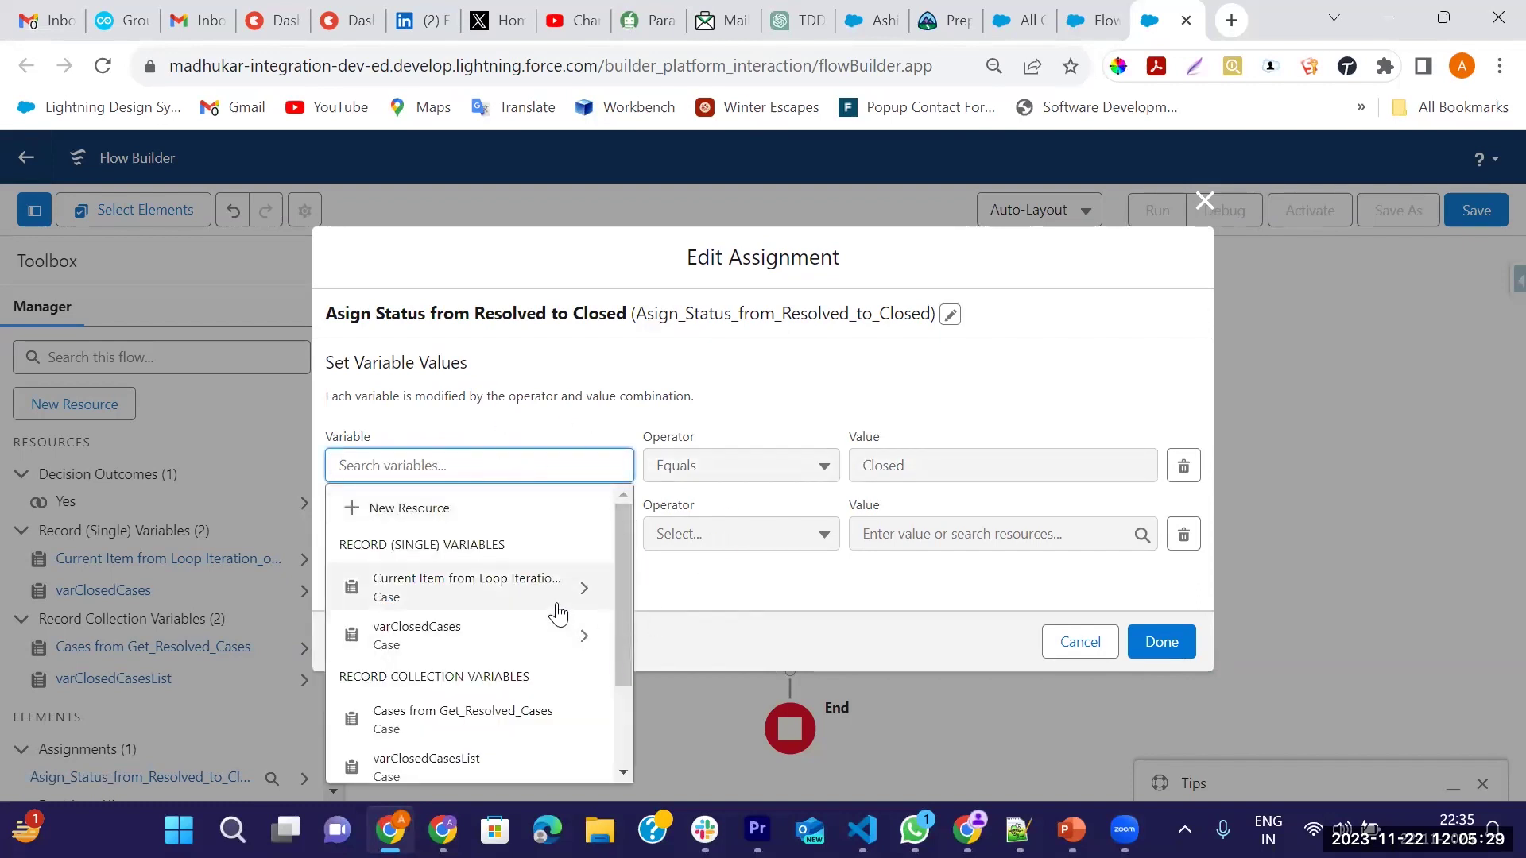
scroll(557, 588, "down", 1)
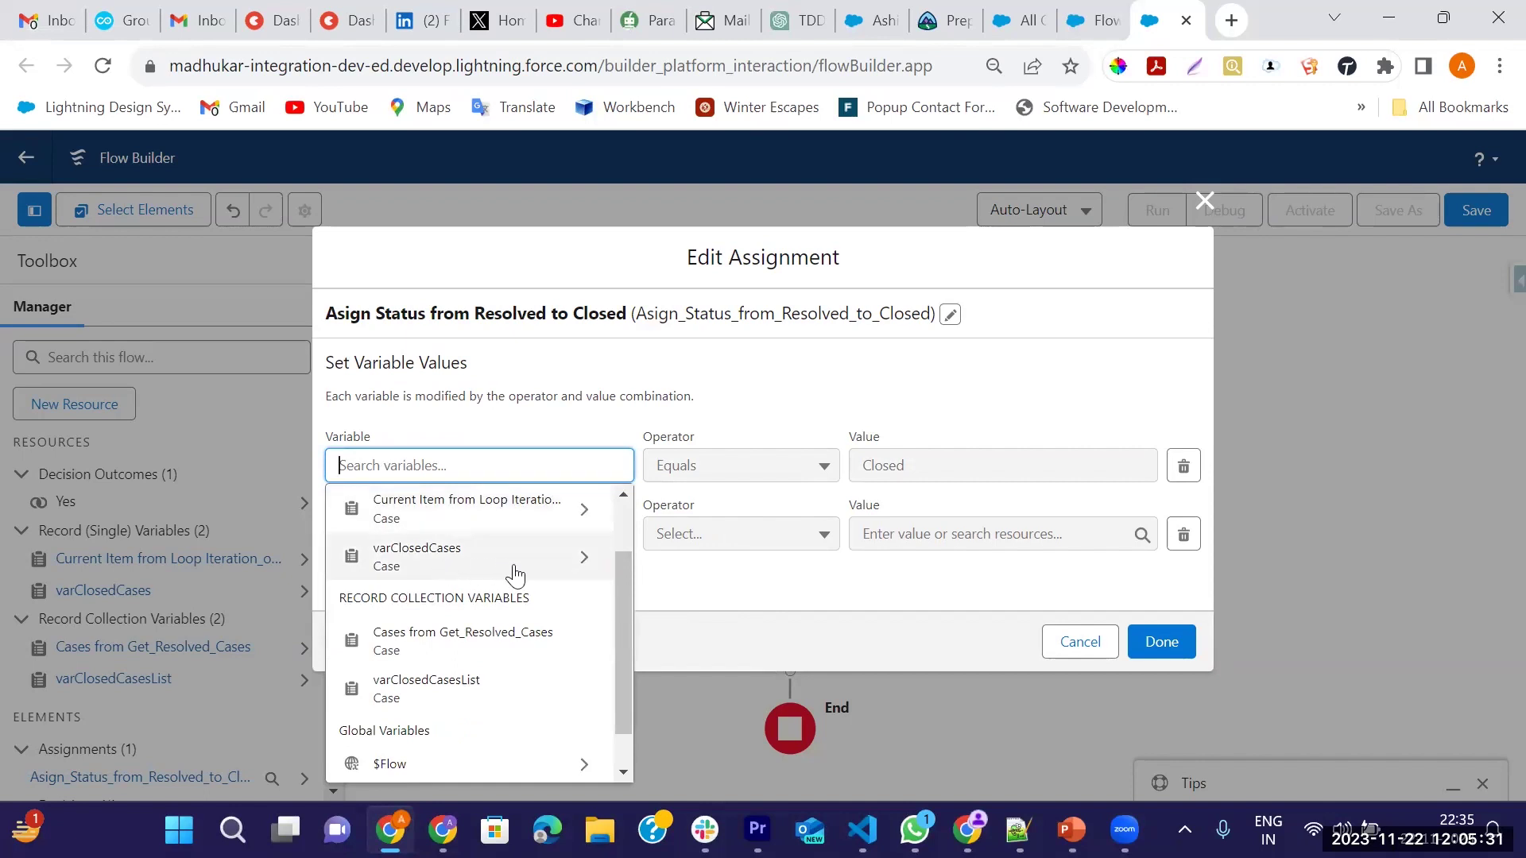
left_click(559, 566)
type("Id")
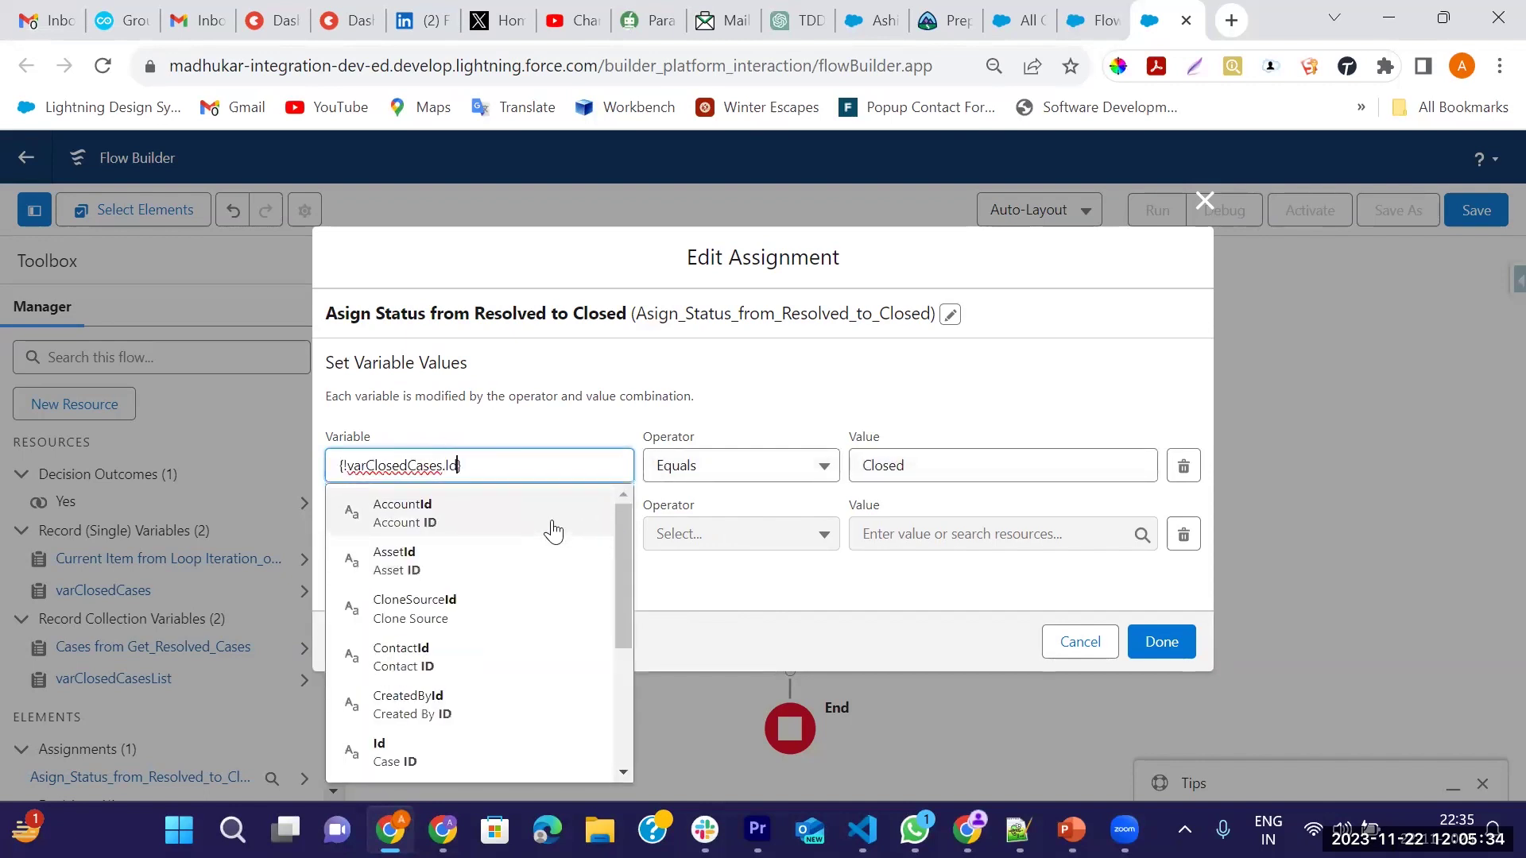
left_click(388, 755)
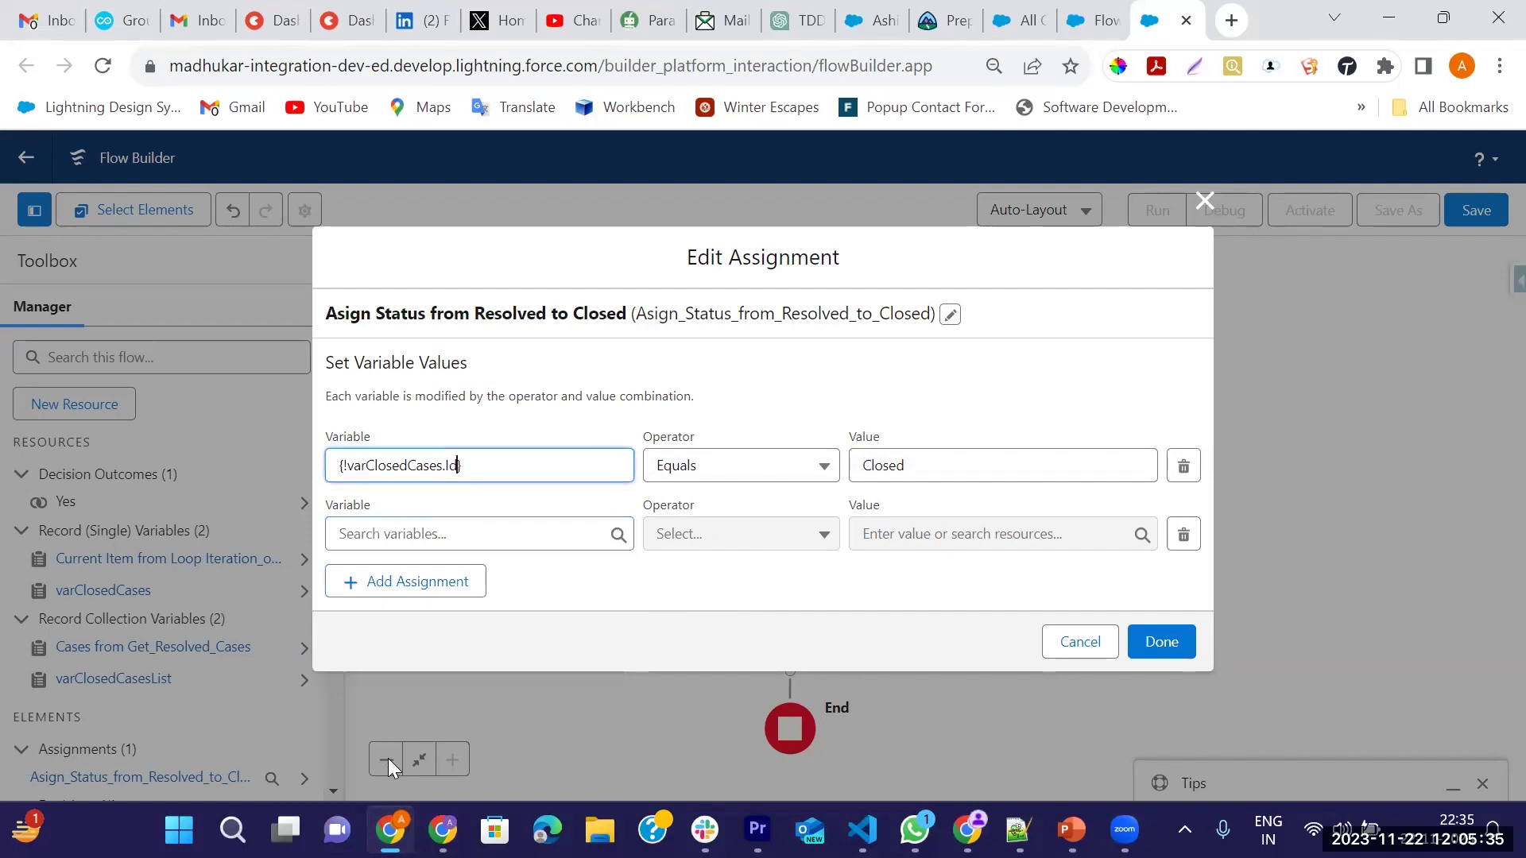
Step: Replace the first row's value with the Id of the current item from the Iteration_on_Resolved_Cases loop
left_click(924, 465)
key("BackSpace")
key("BackSpace")
key("BackSpace")
key("BackSpace")
key("BackSpace")
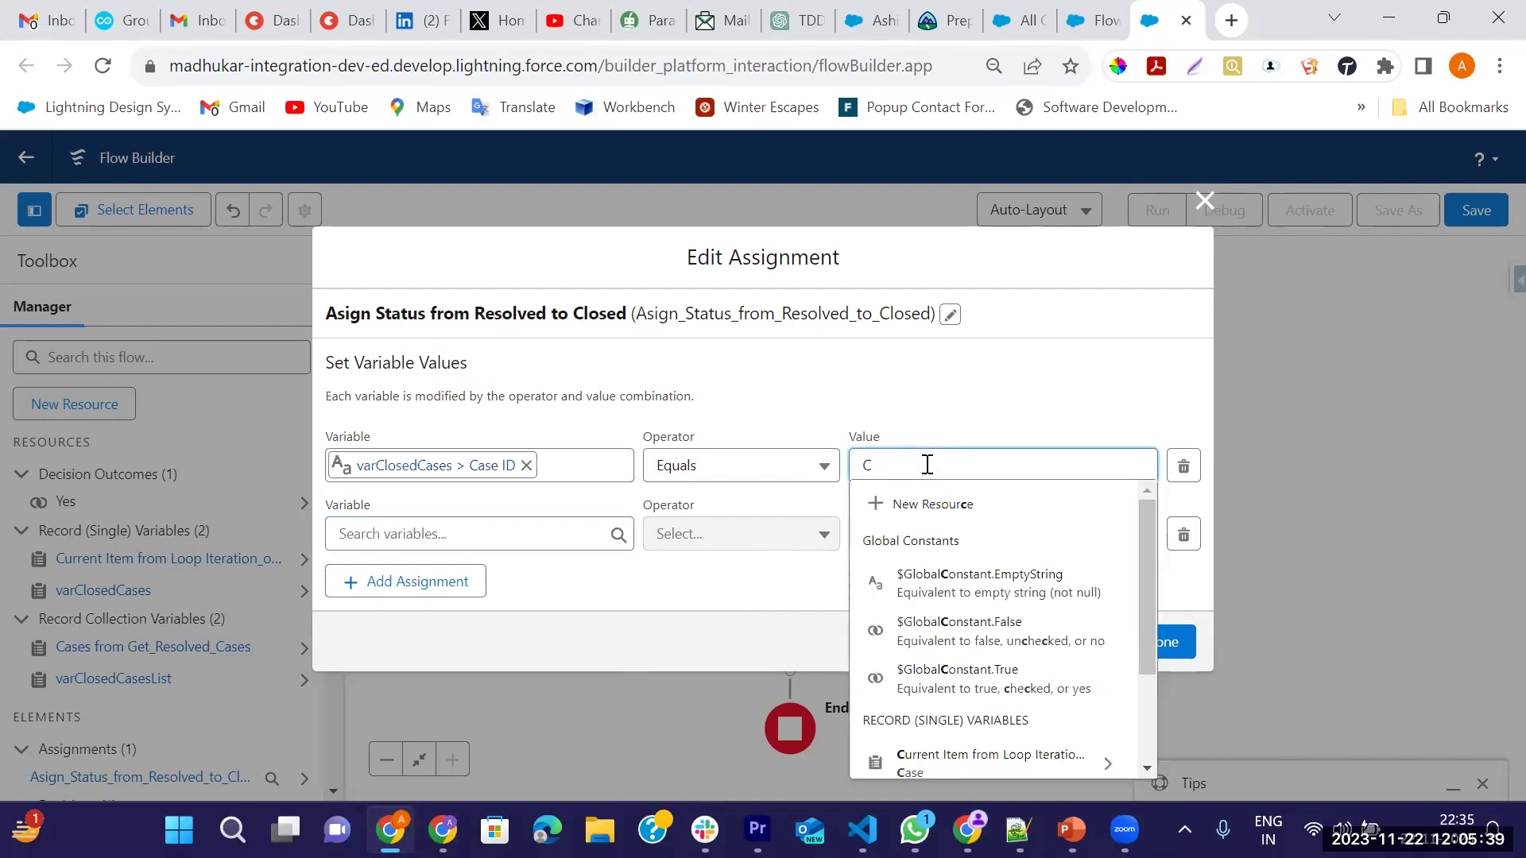
scroll(1034, 557, "down", 3)
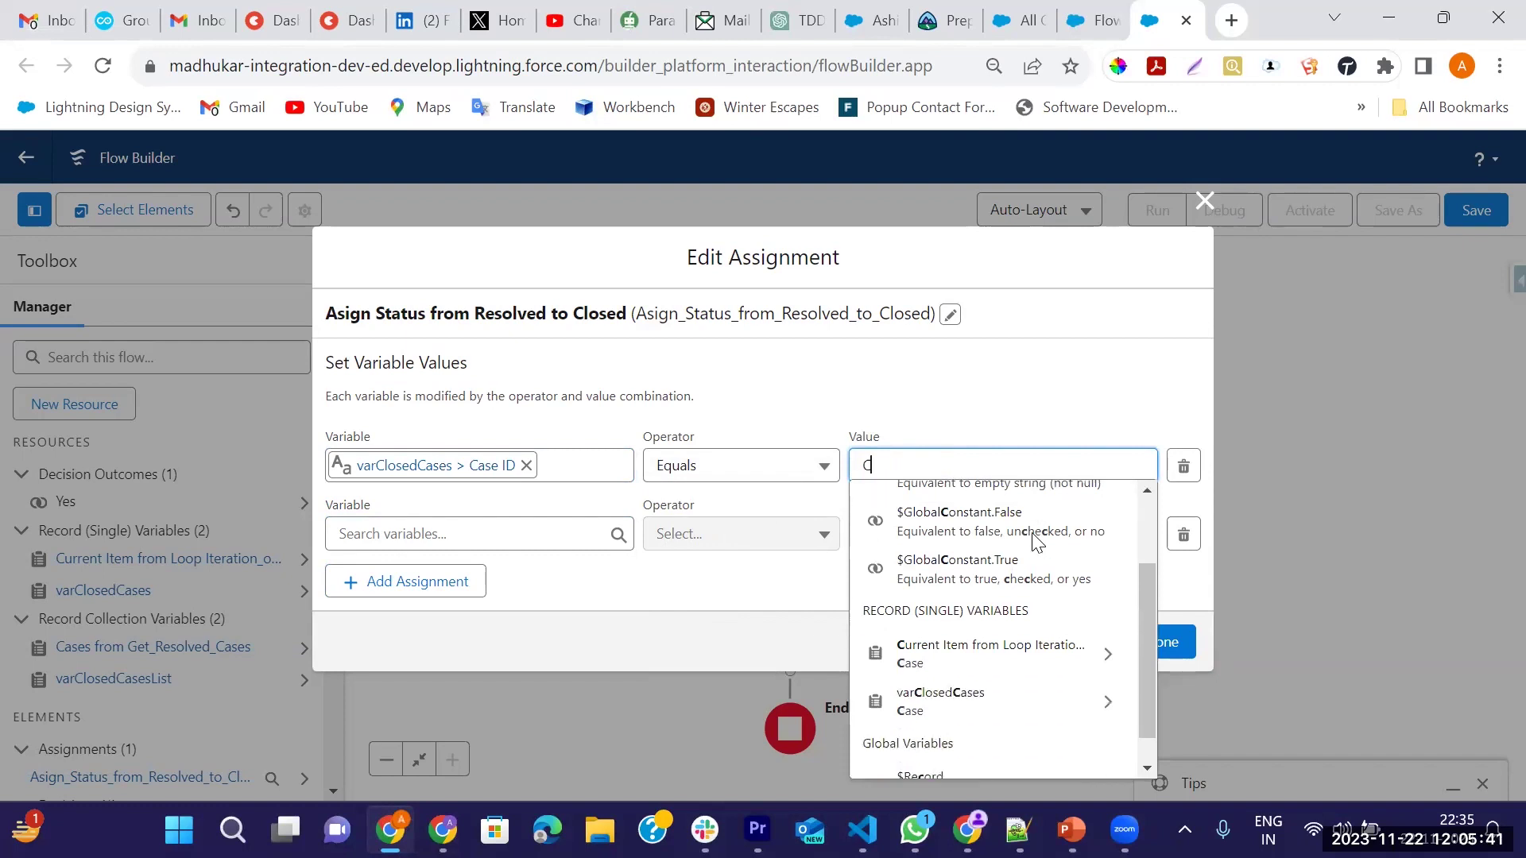
left_click(1077, 639)
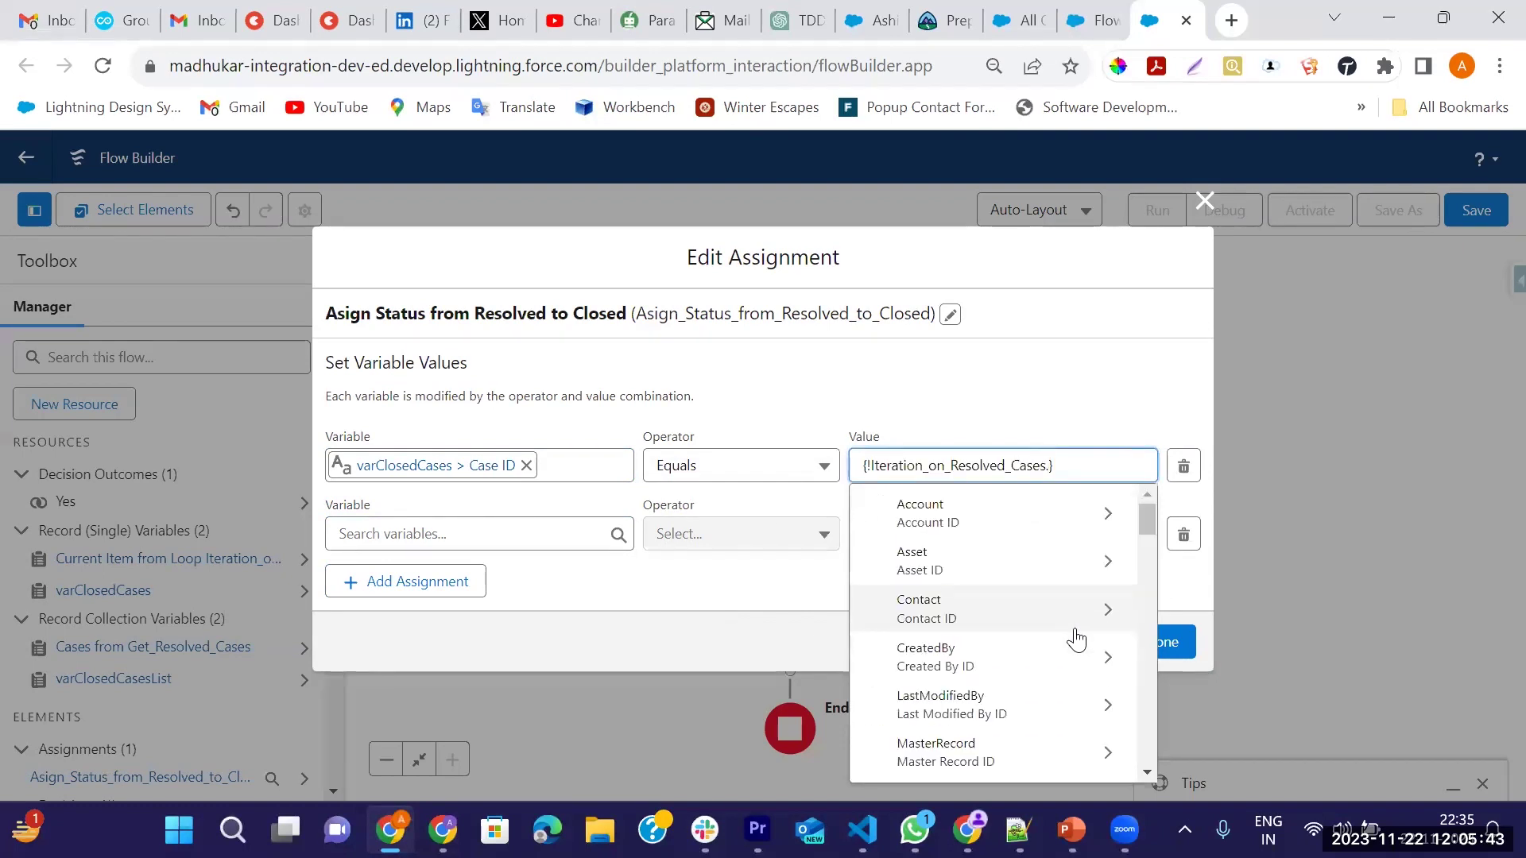
type(".Id")
scroll(1034, 660, "down", 3)
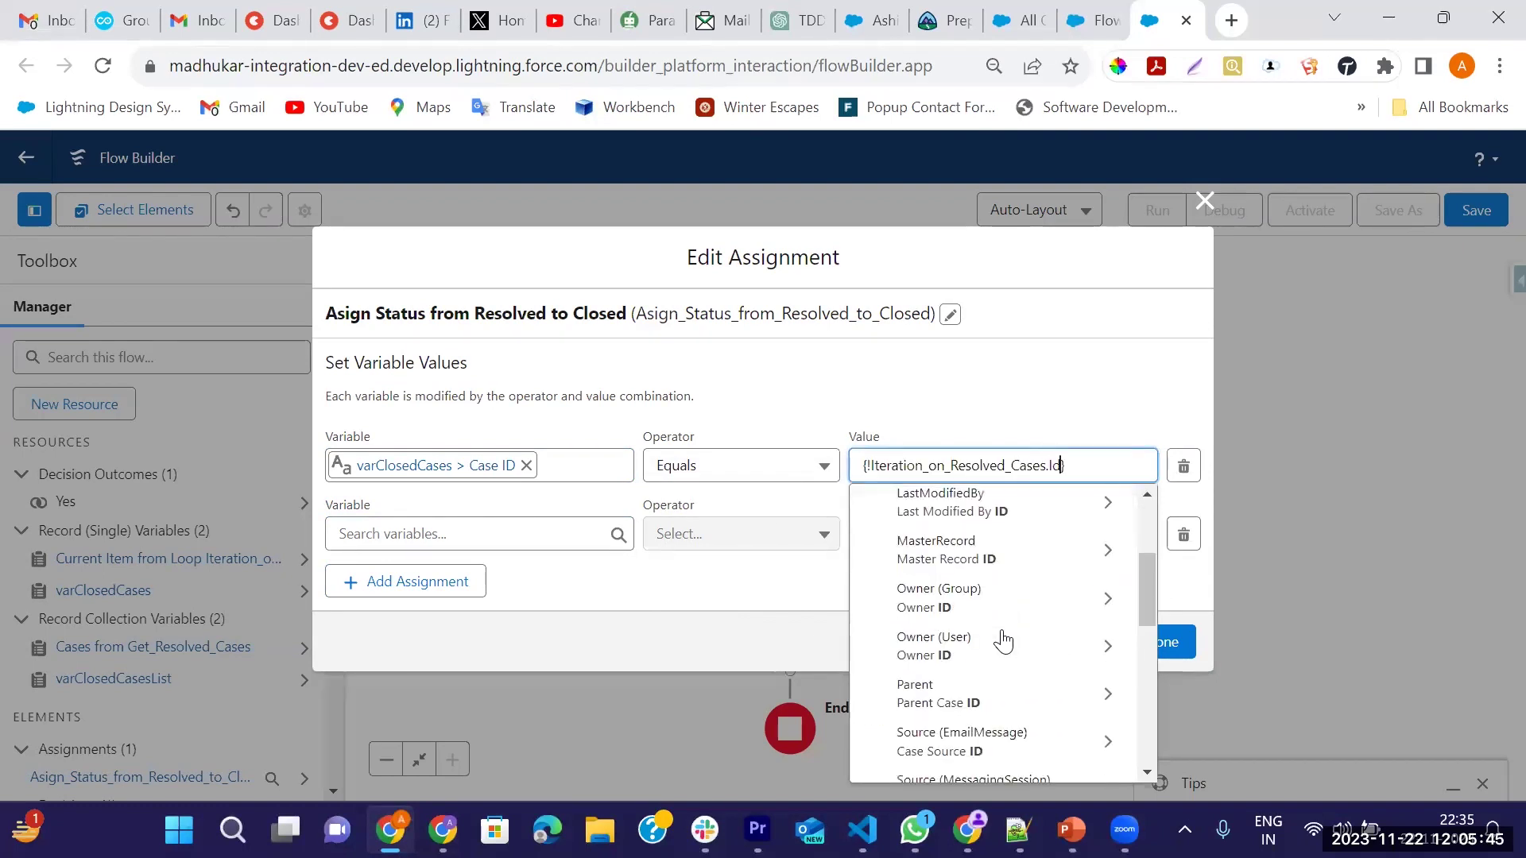
scroll(1005, 700, "down", 5)
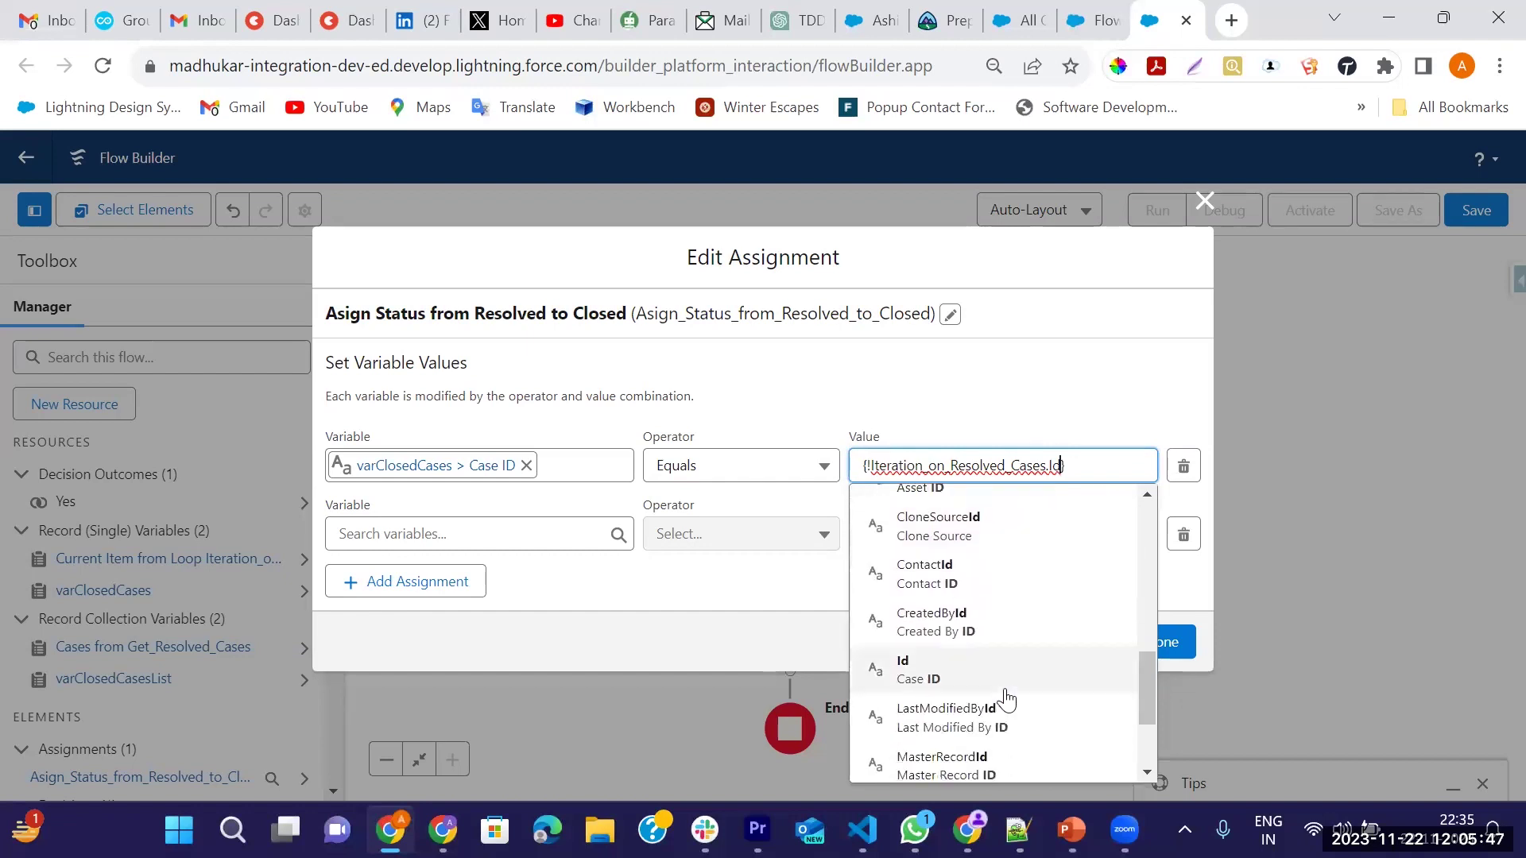
left_click(959, 666)
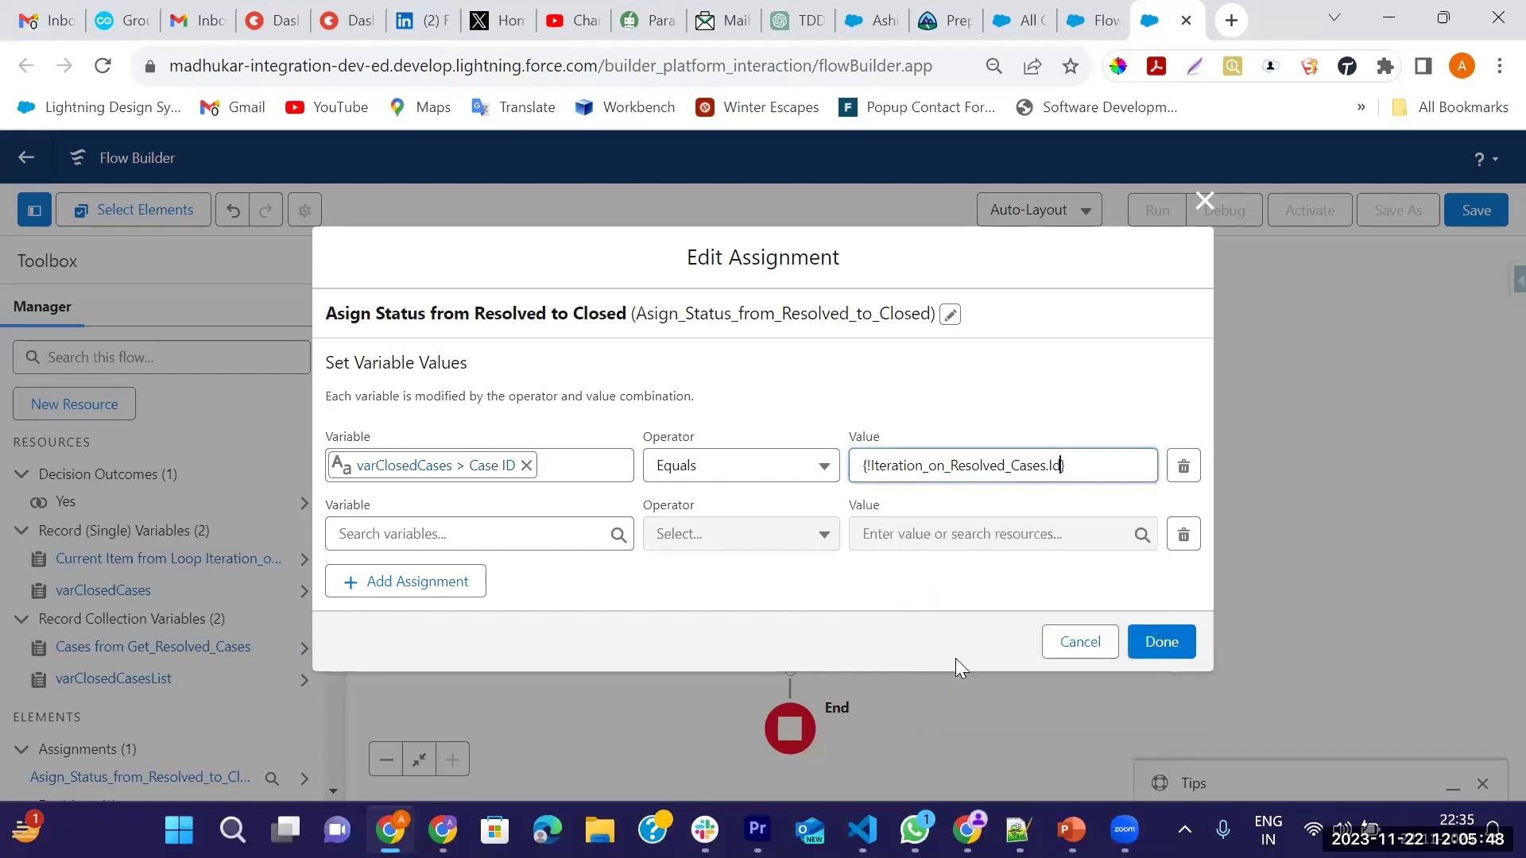
Step: Set the second row to varClosedCases Status equals Closed and finish editing the assignment
left_click(499, 535)
type("var")
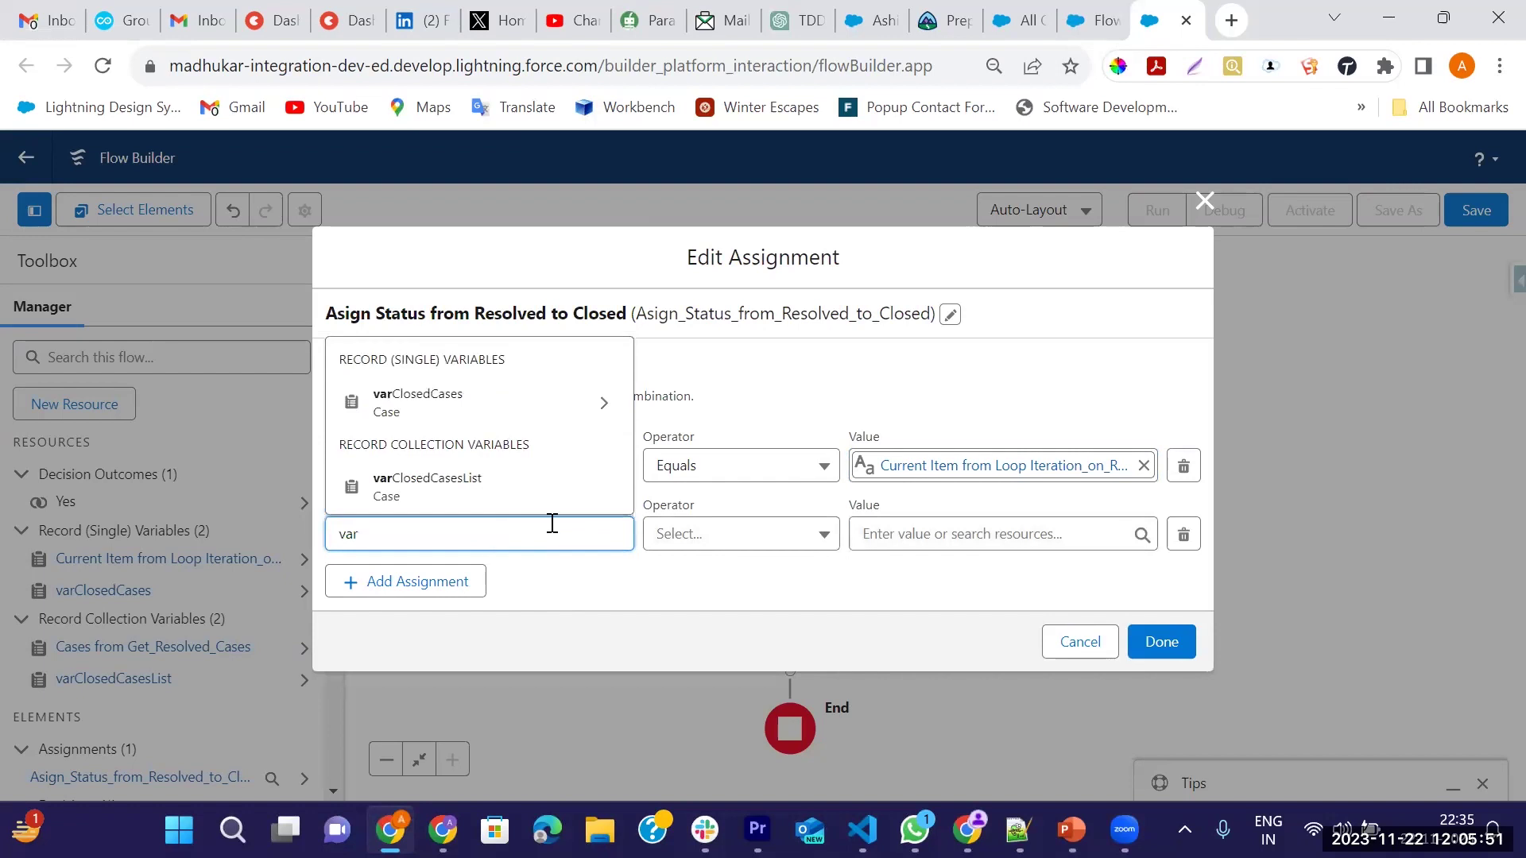
left_click(589, 409)
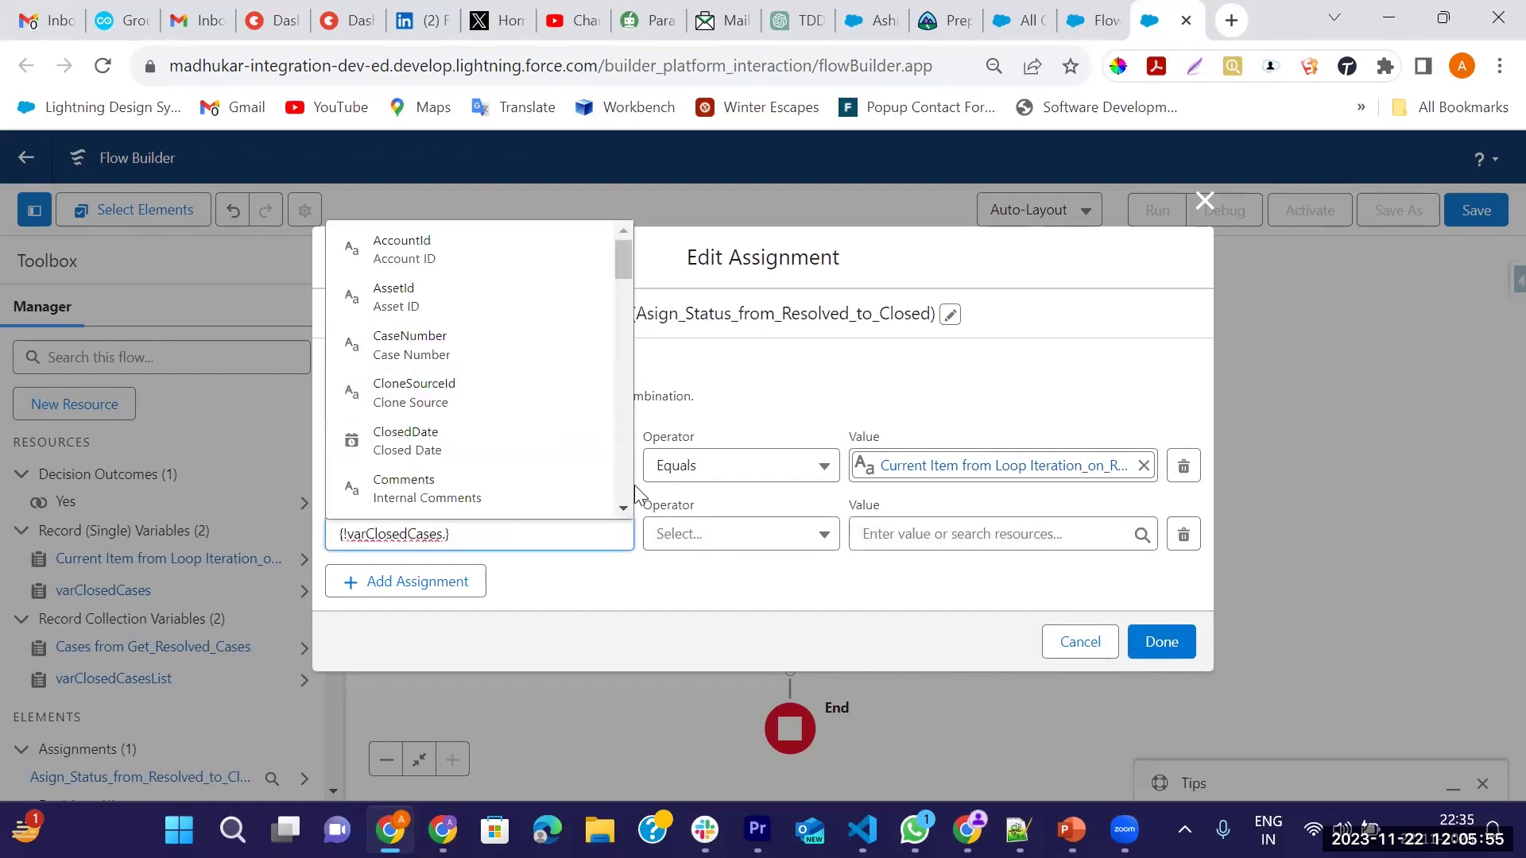
type("stat")
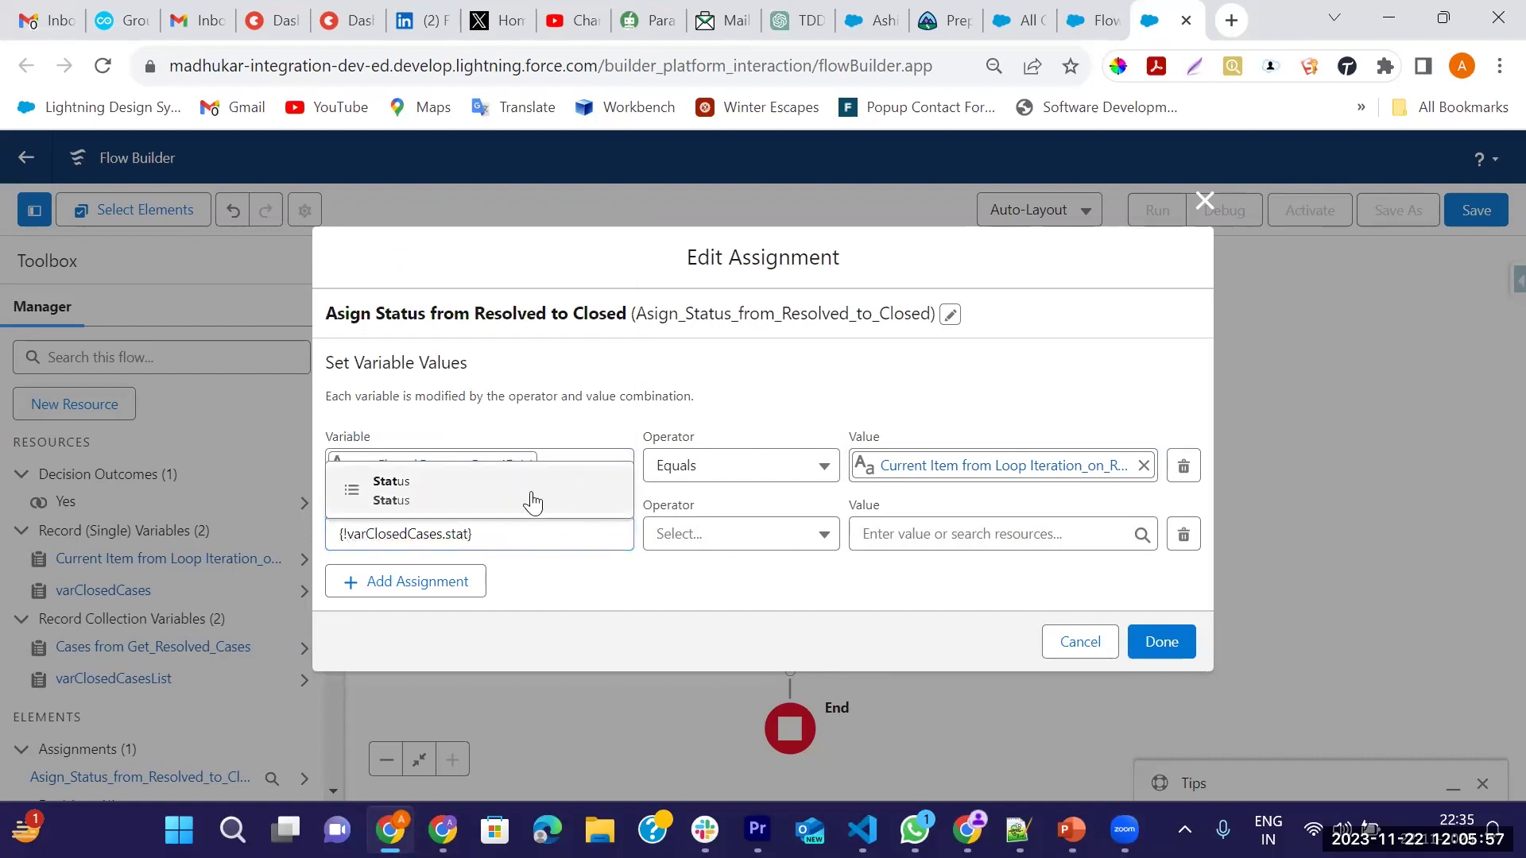
left_click(533, 502)
left_click(914, 539)
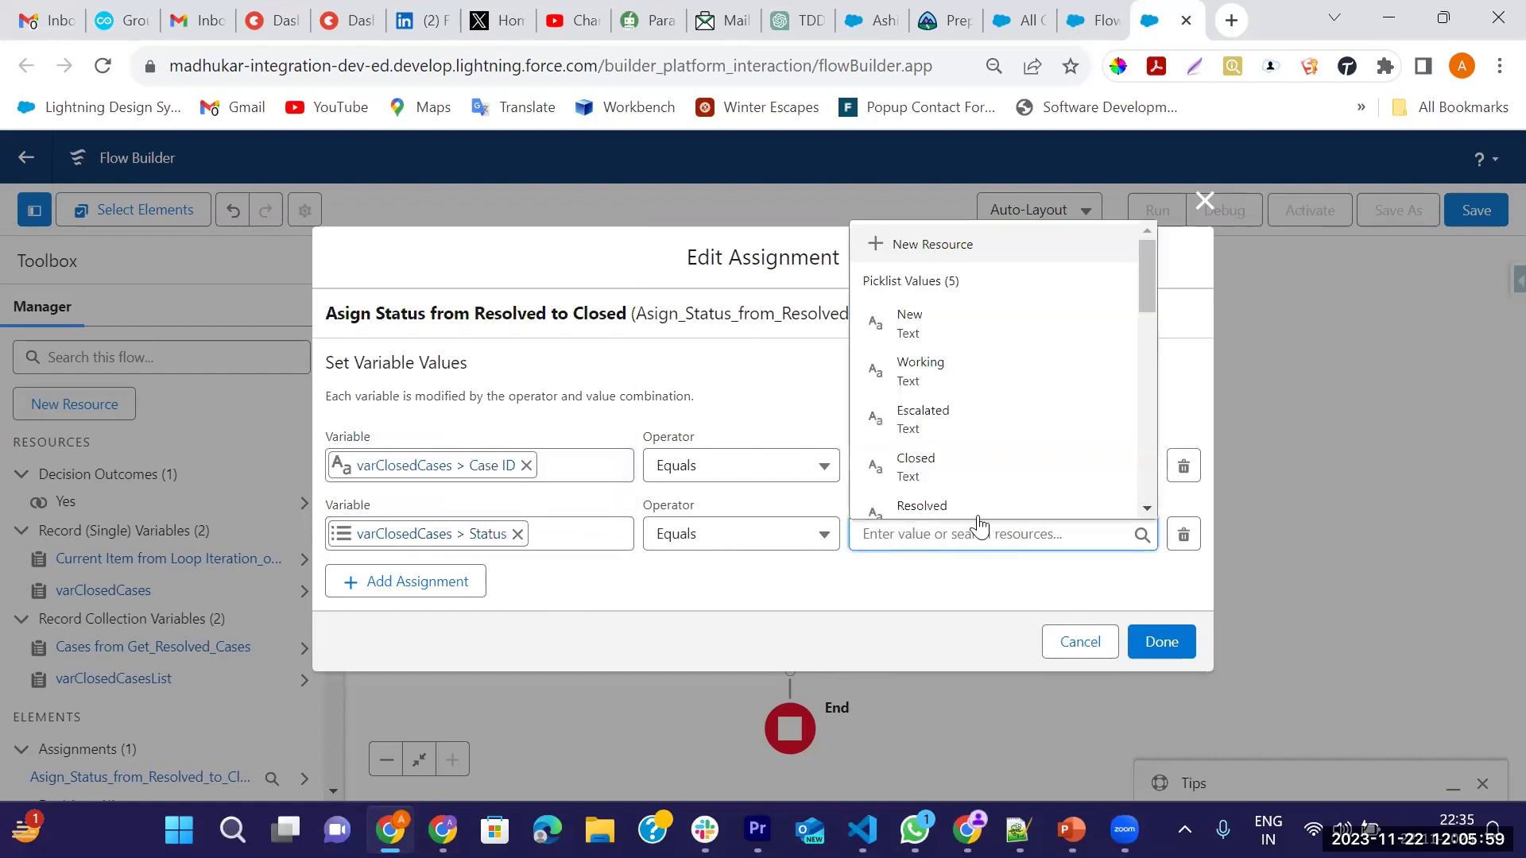
left_click(934, 467)
left_click(901, 597)
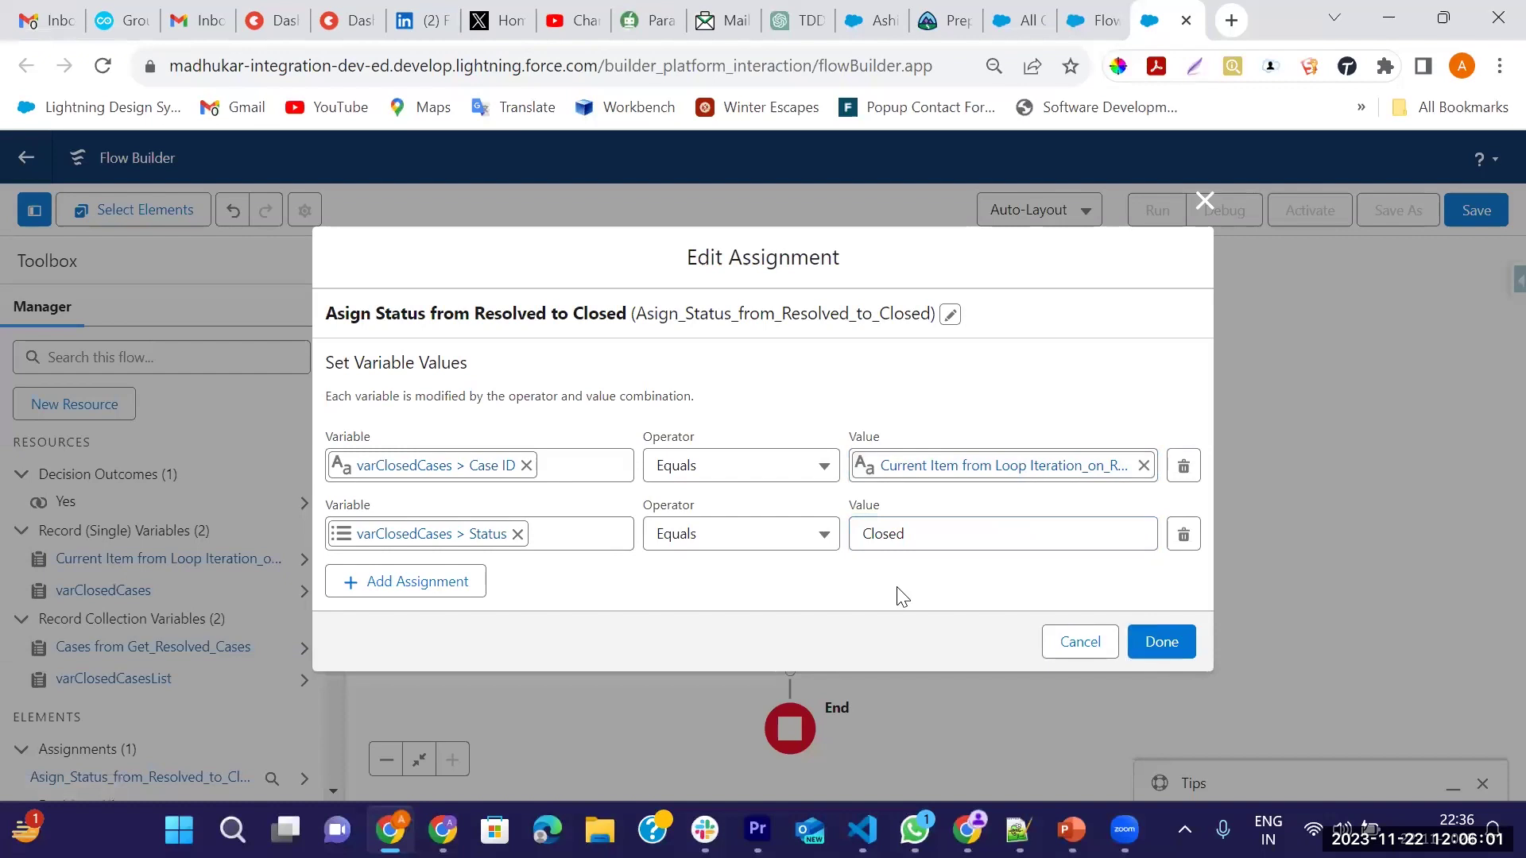
left_click(1151, 642)
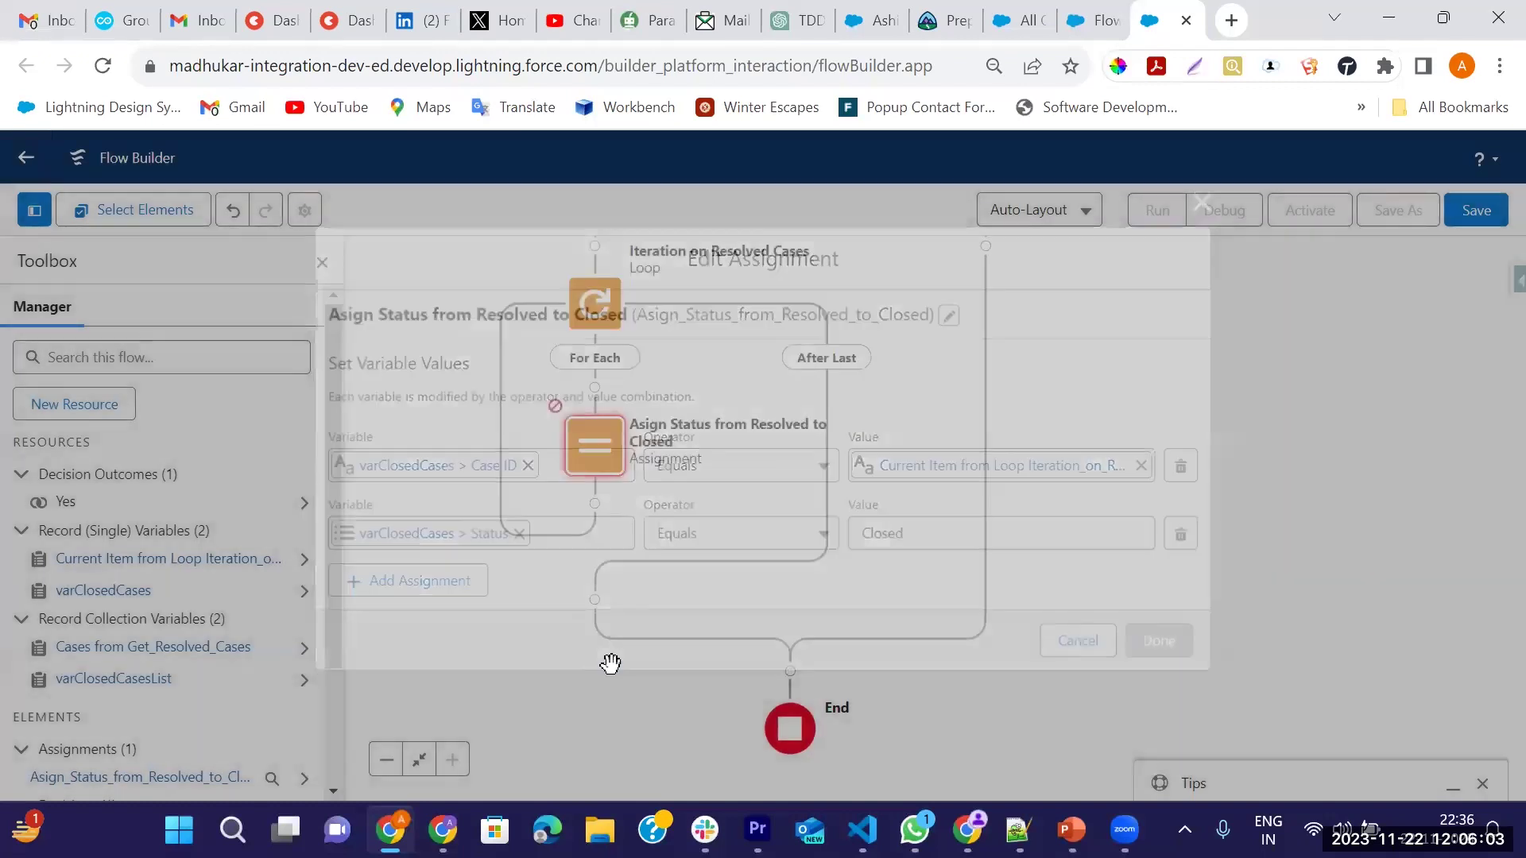
Step: Reopen the loop's Asign Status from Resolved to Closed assignment, check its two rows, and finish editing it
left_click(594, 430)
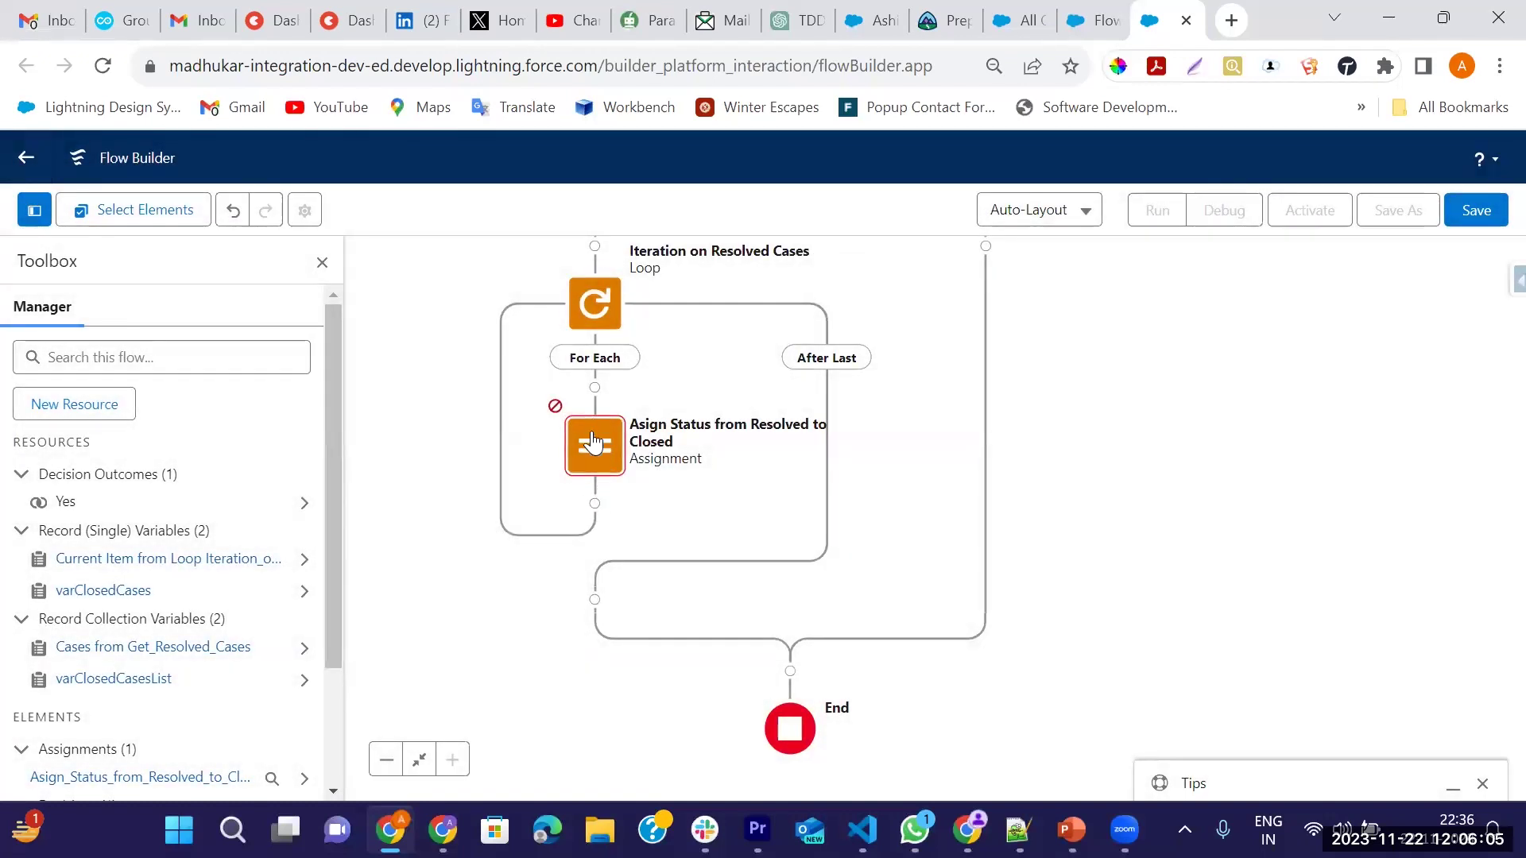
left_click(674, 654)
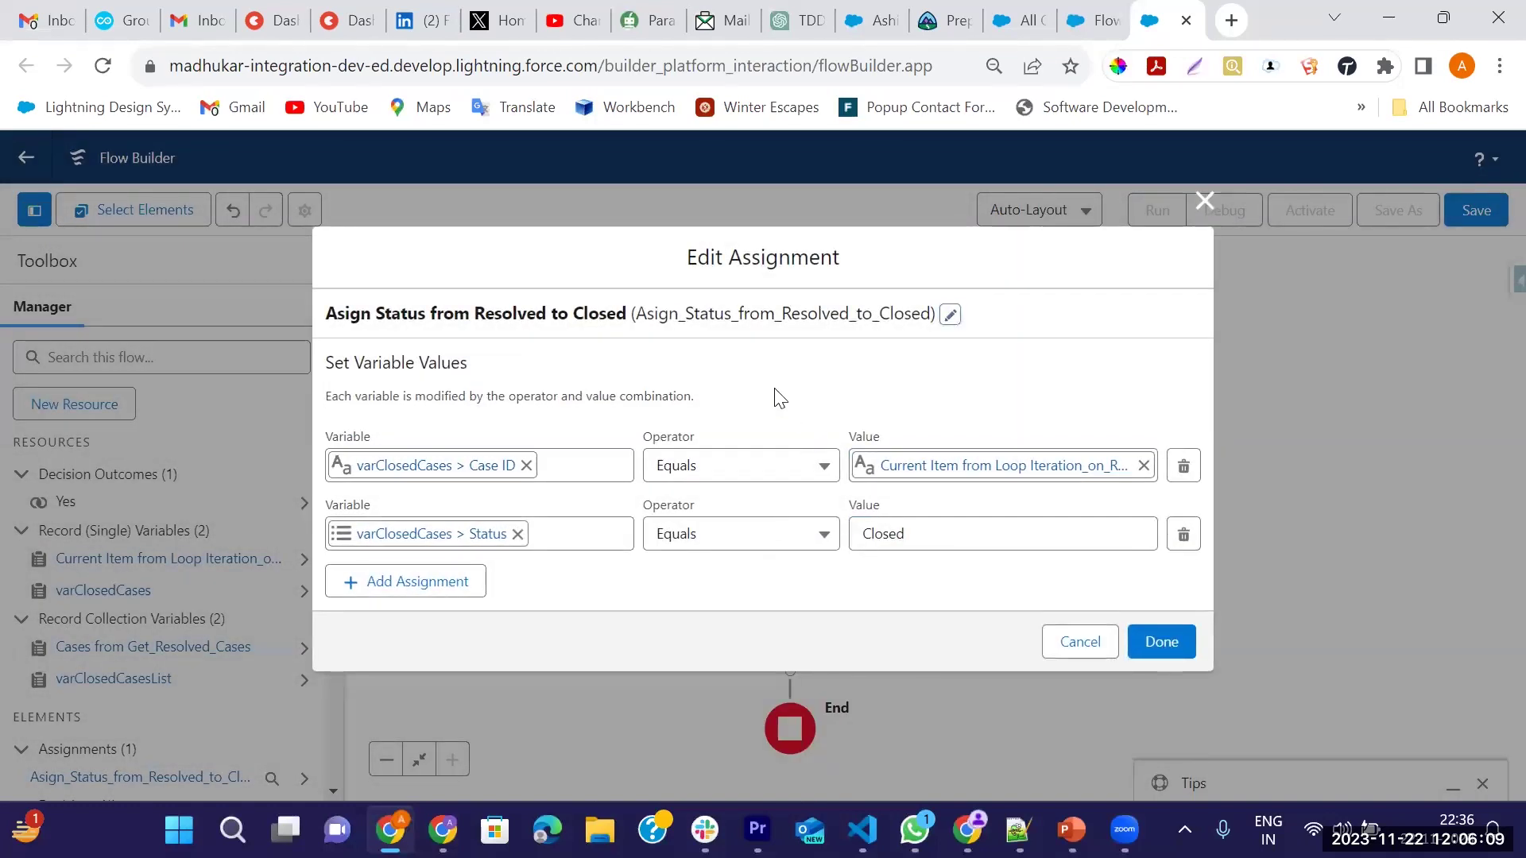
left_click(1162, 642)
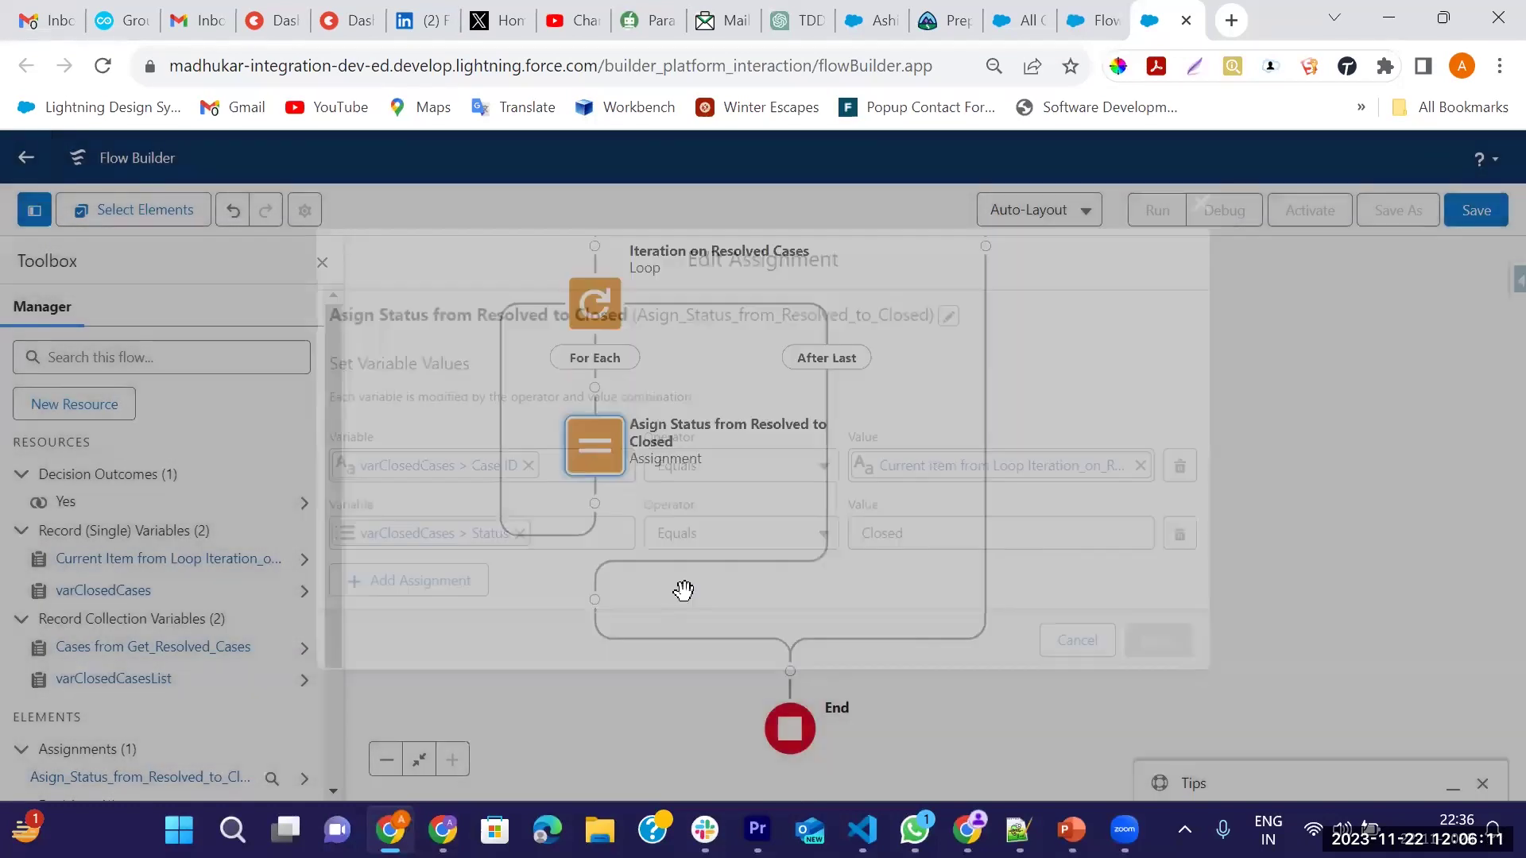
Step: Add a second assignment inside the loop, directly after the status assignment, labelled "record asign to the list"
left_click(599, 513)
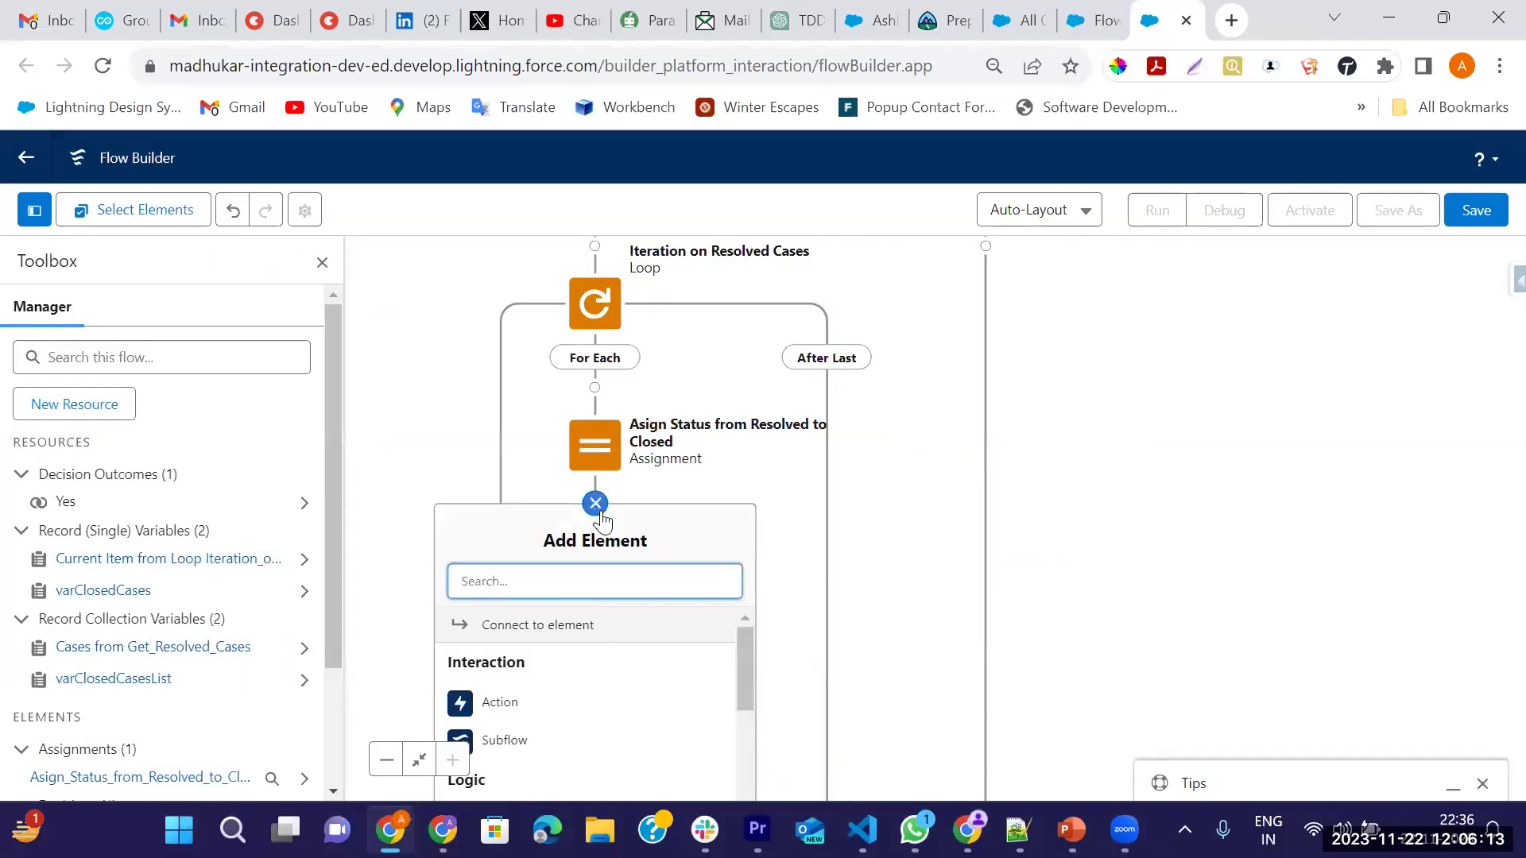
type("asi")
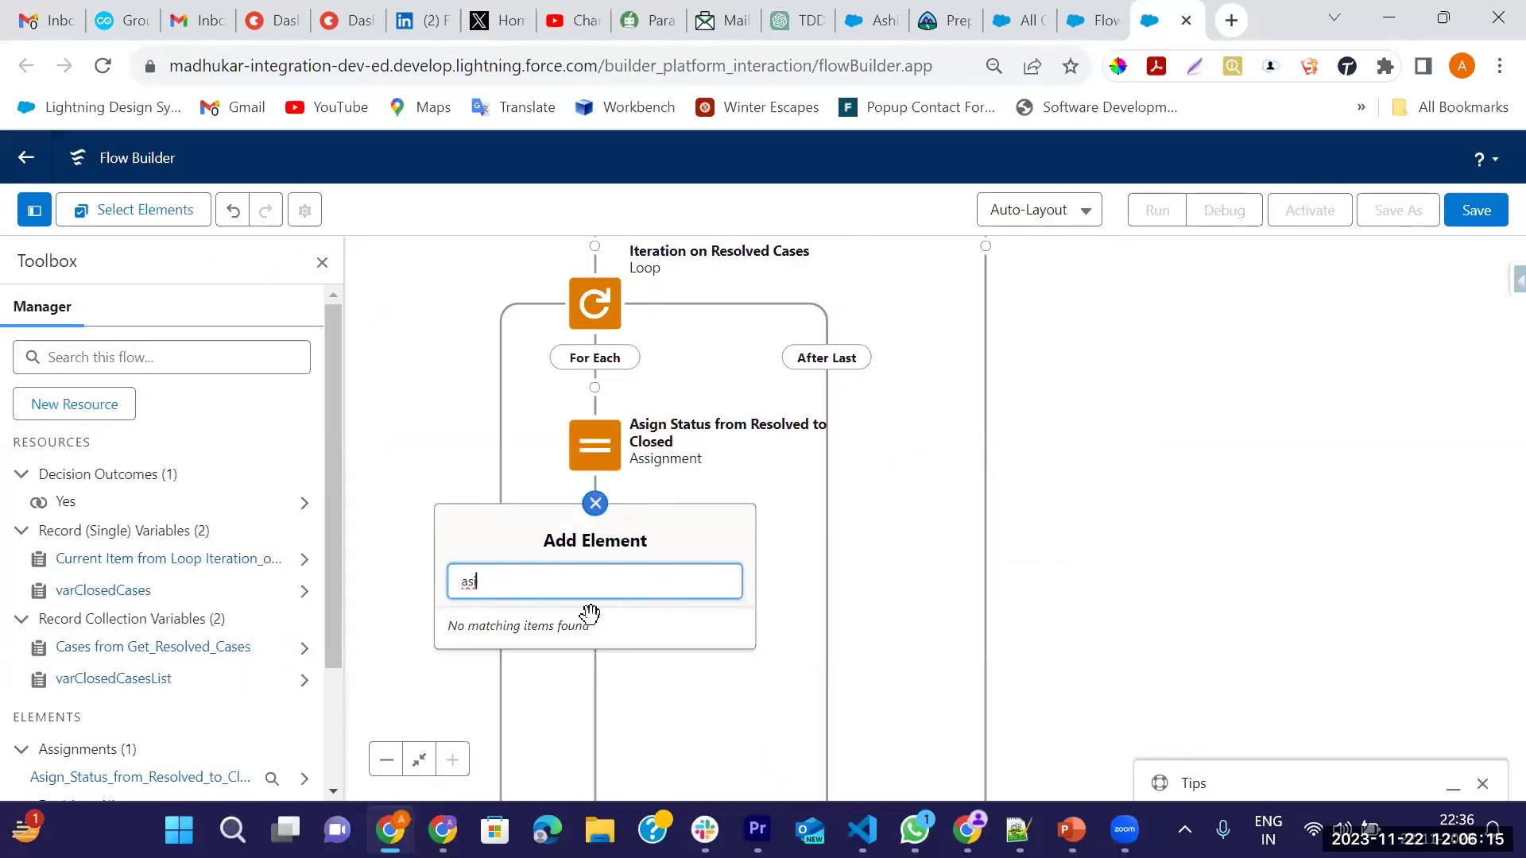
key("BackSpace")
left_click(599, 634)
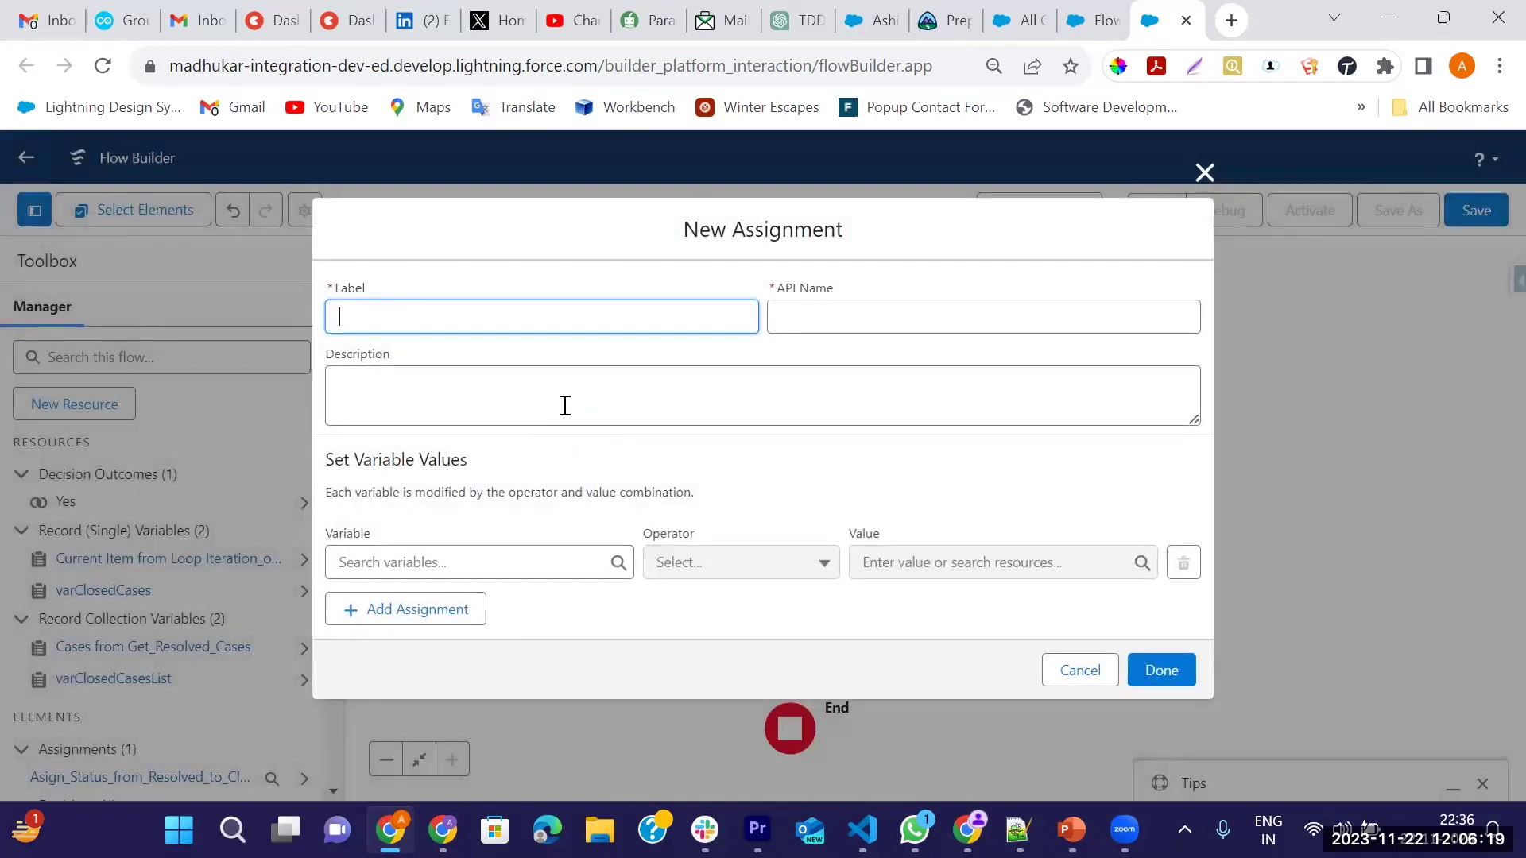
type("record asign to the list")
key("Tab")
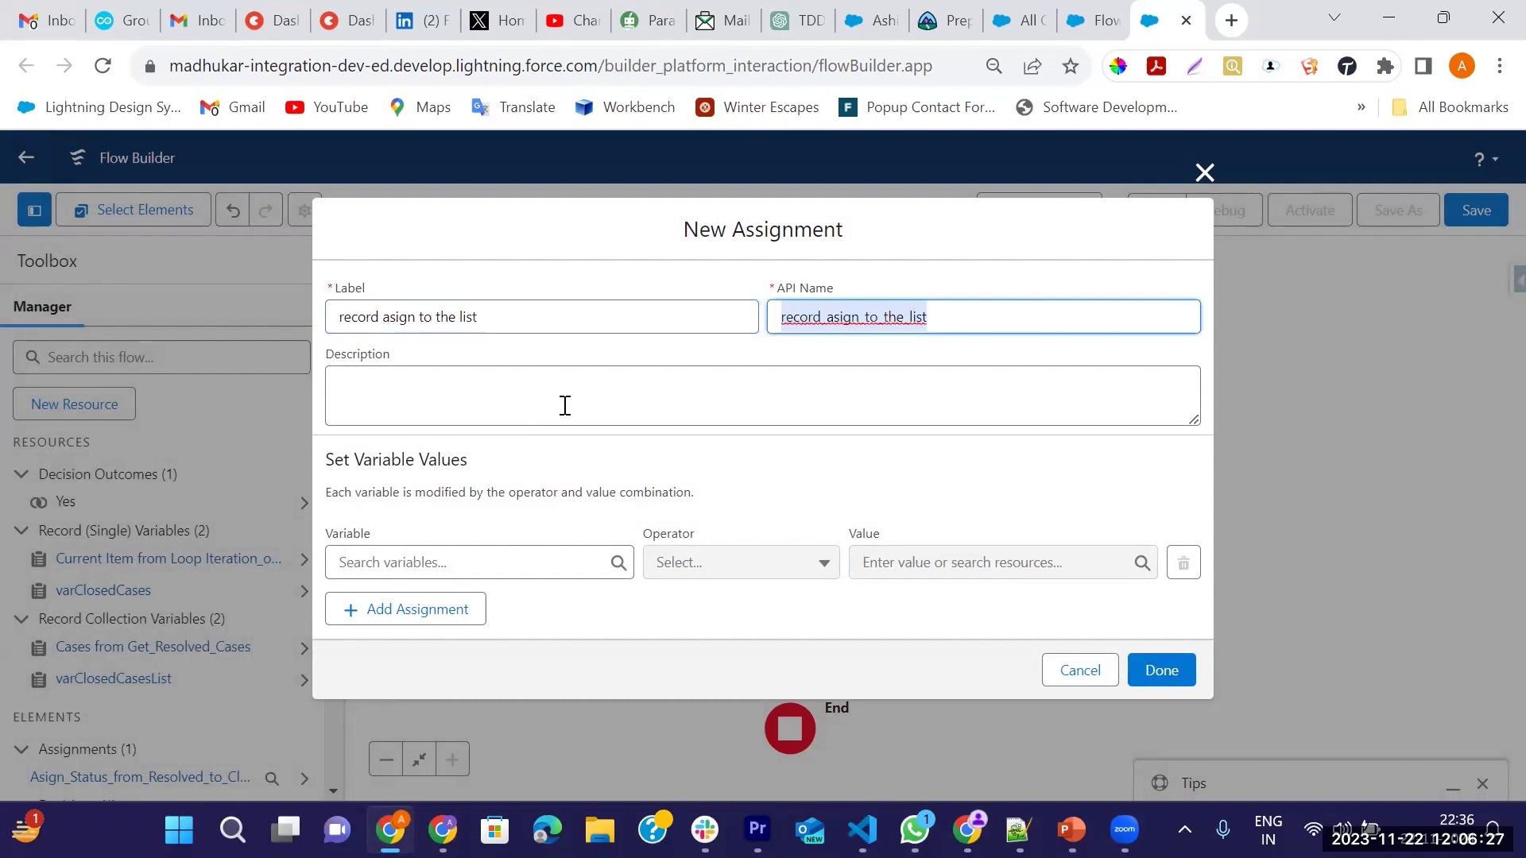
Step: Set the new assignment to add varClosedCases to the varClosedCasesList collection and finish it
left_click(488, 568)
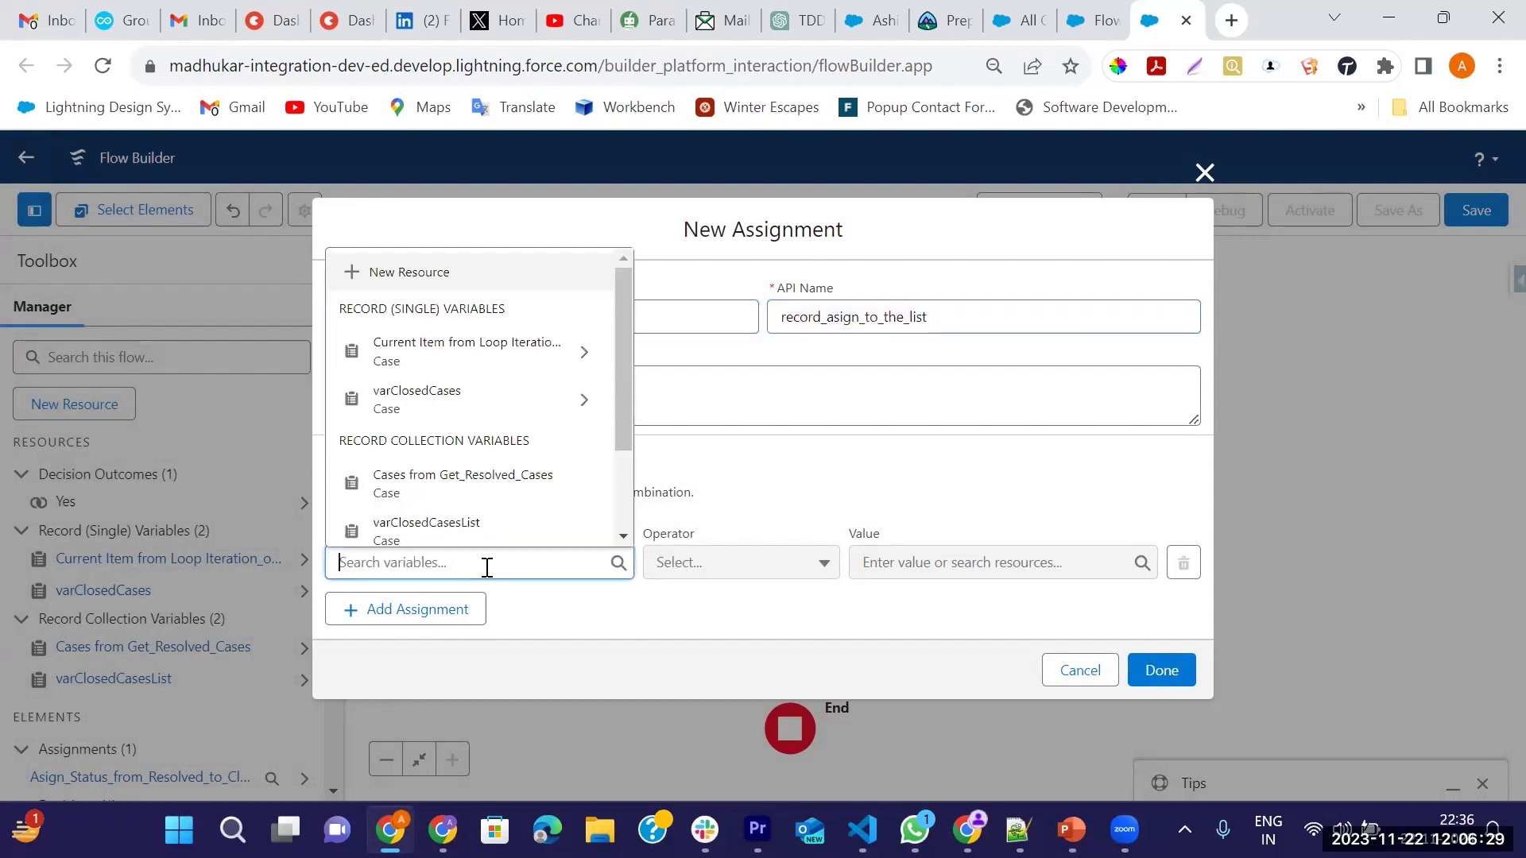
scroll(459, 477, "down", 2)
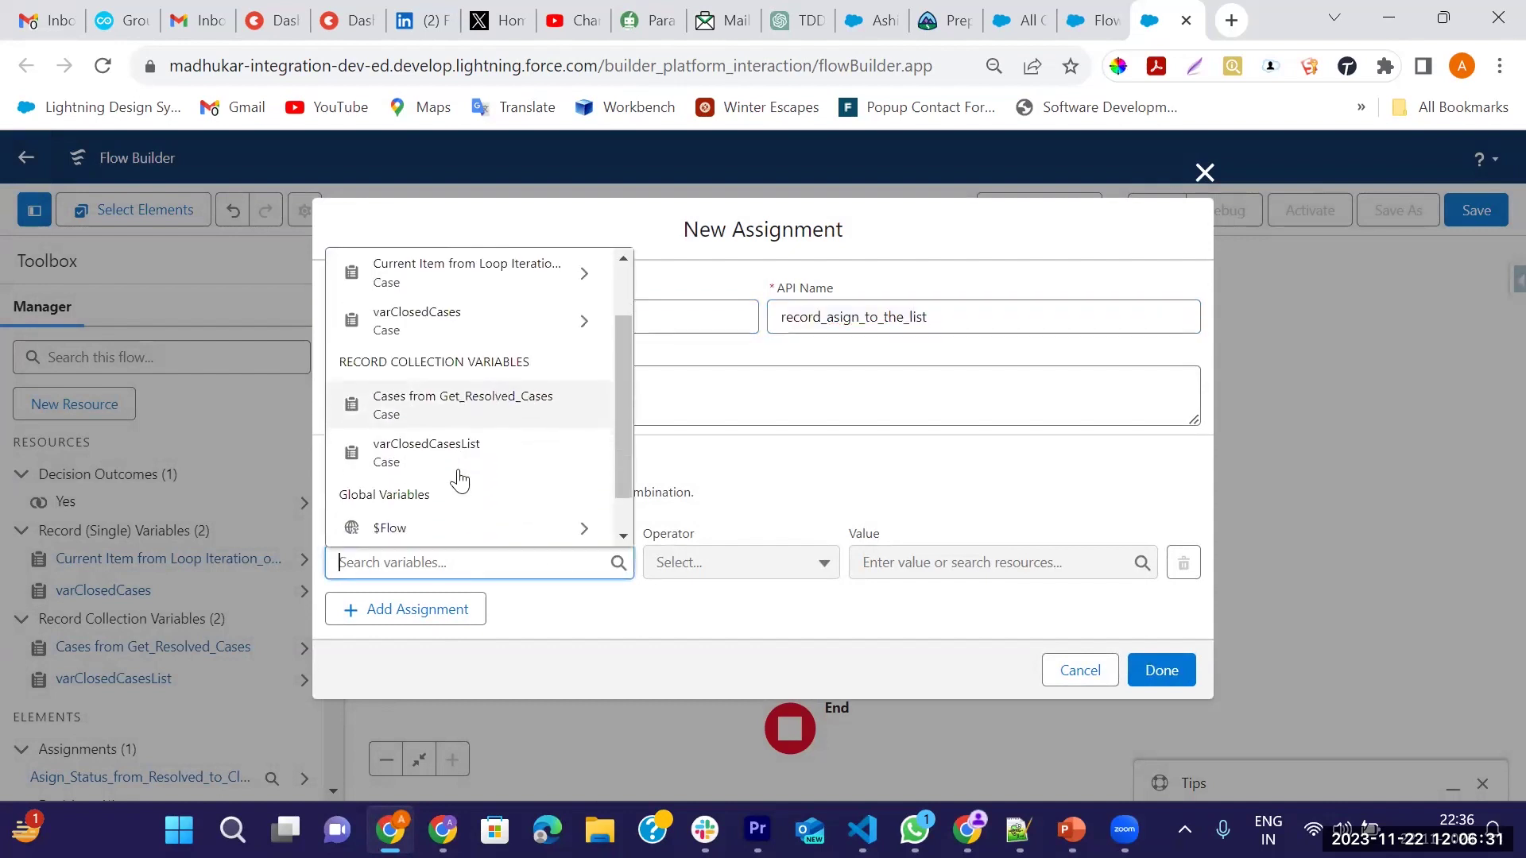
left_click(409, 452)
left_click(711, 567)
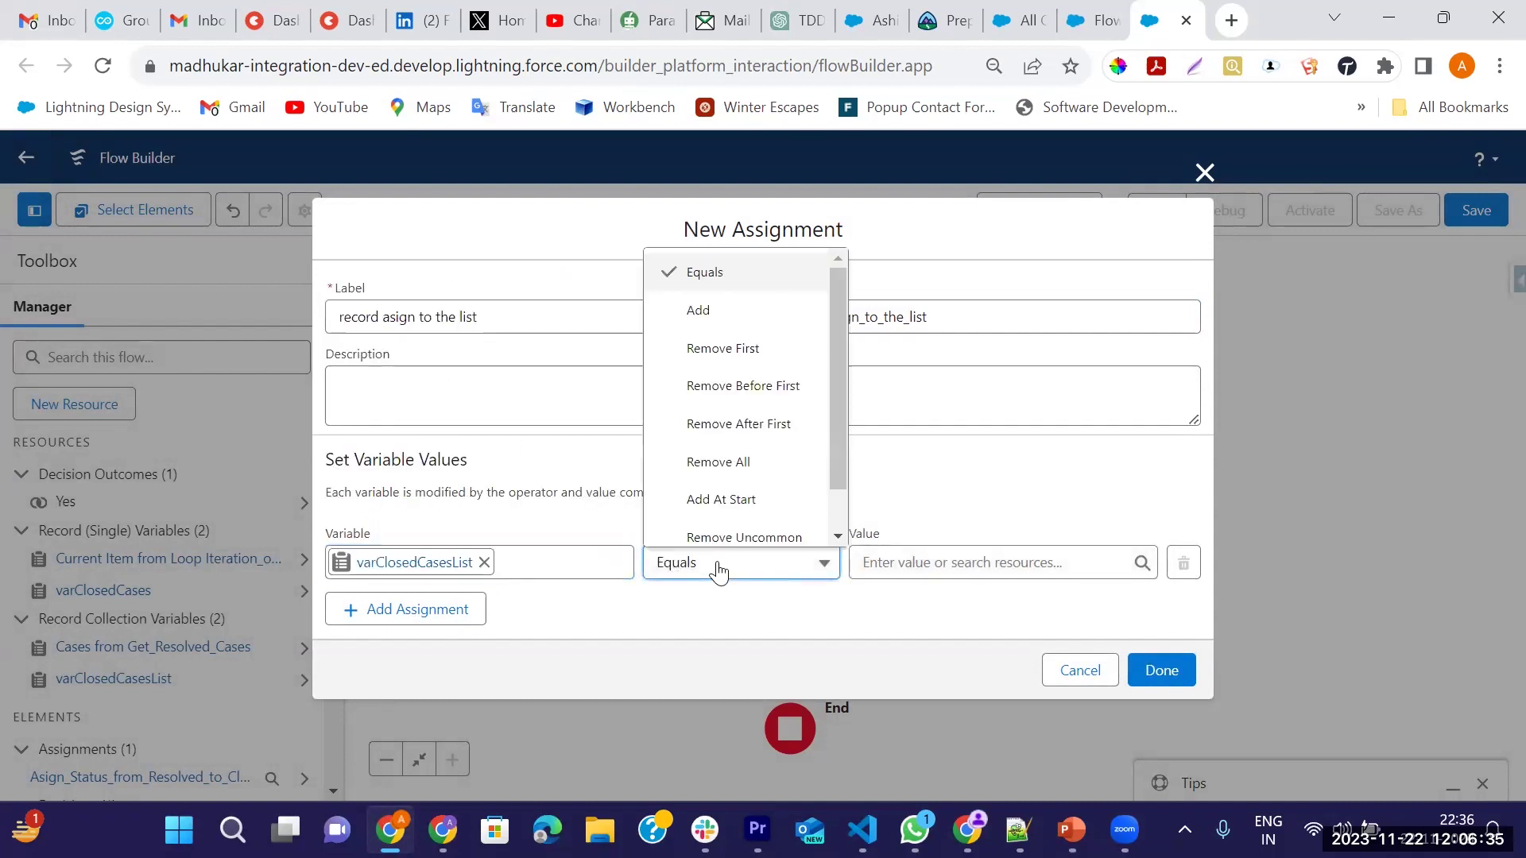
left_click(710, 311)
left_click(924, 571)
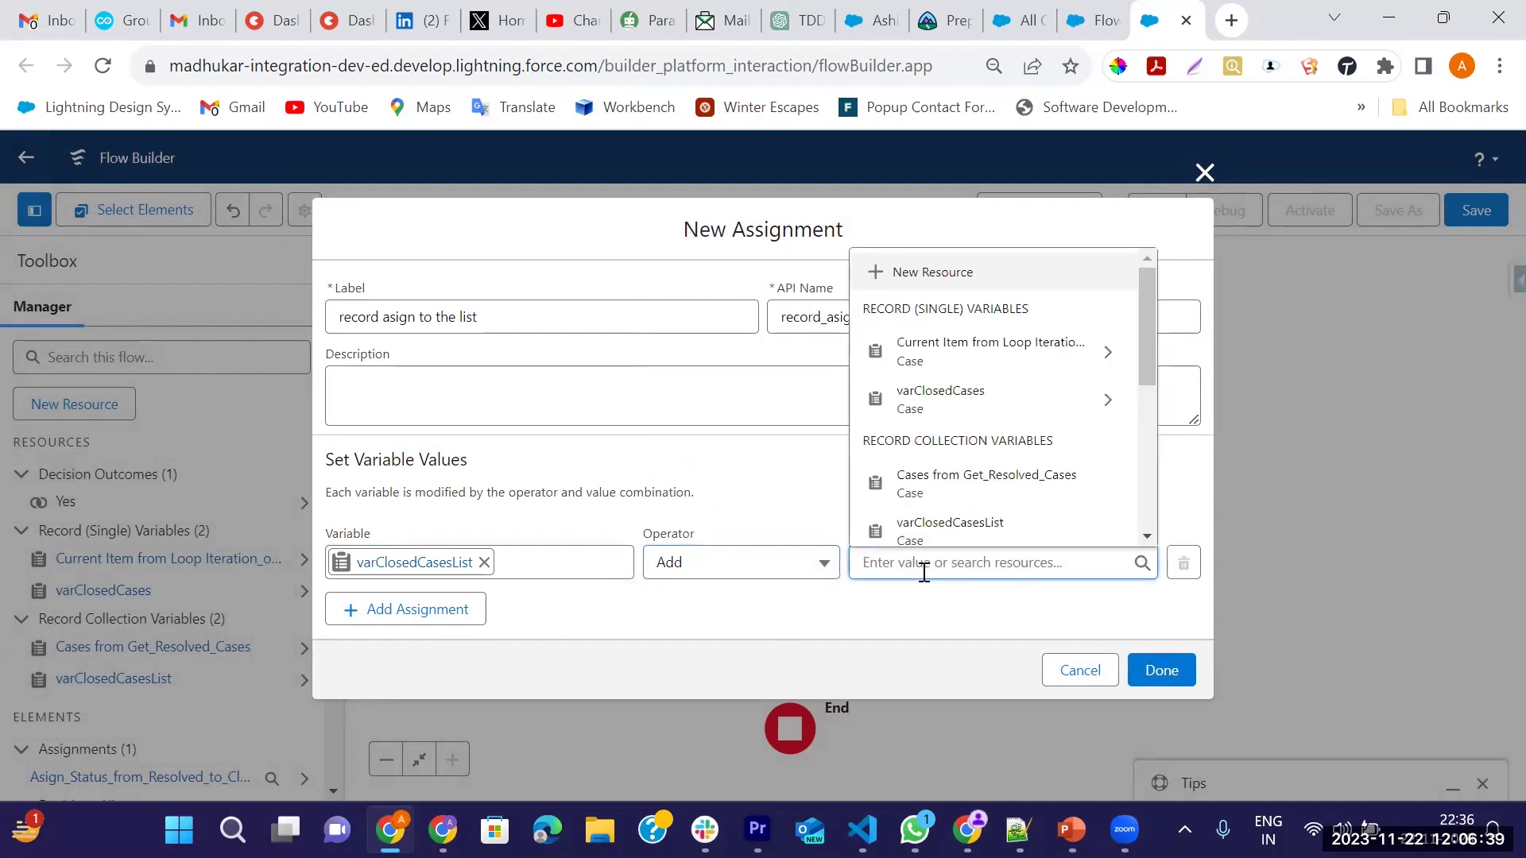
left_click(896, 401)
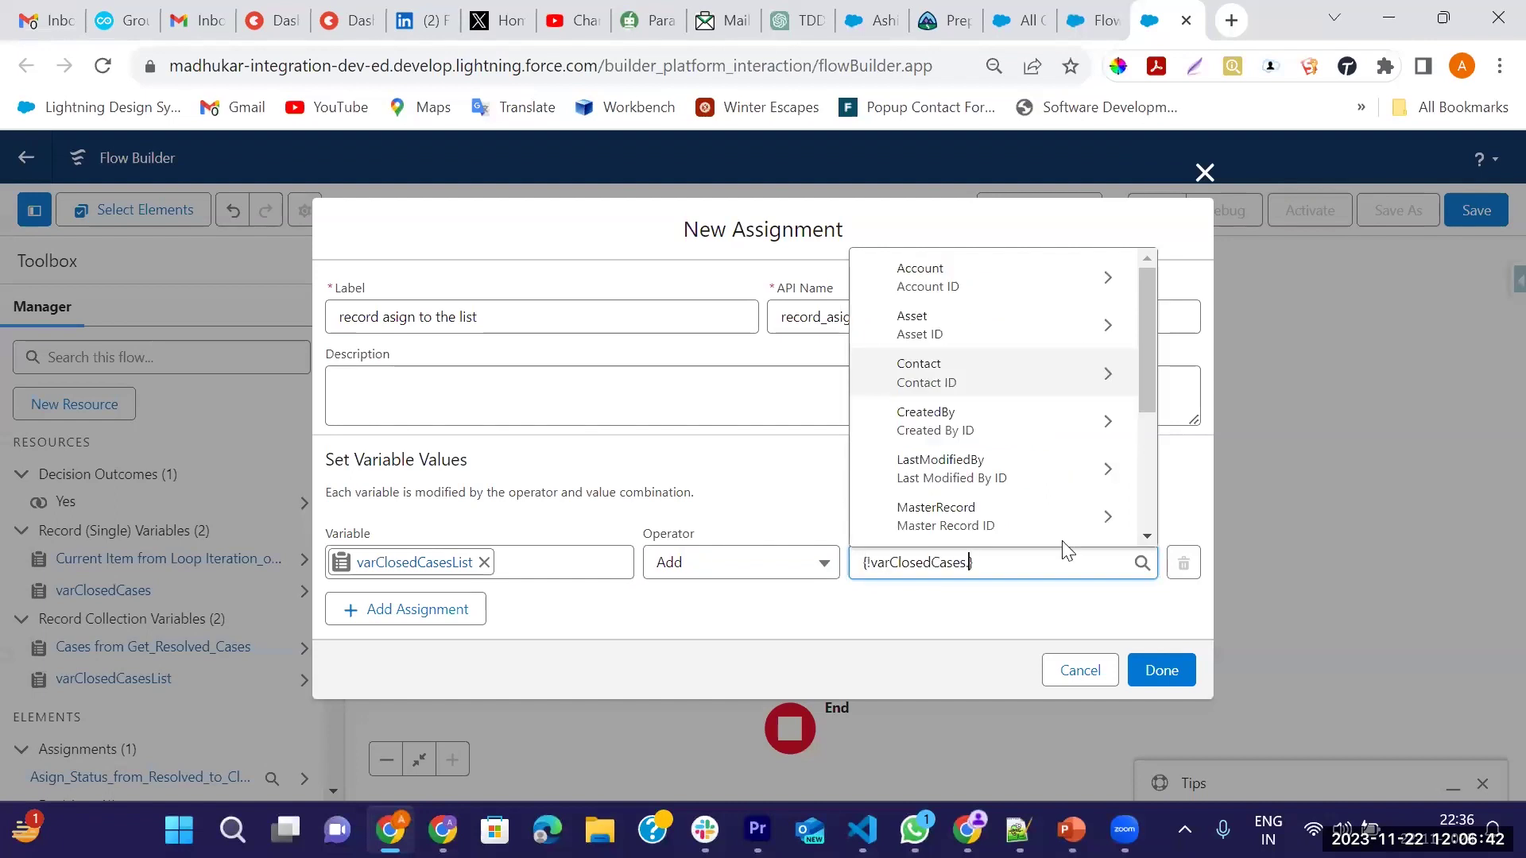
left_click(968, 617)
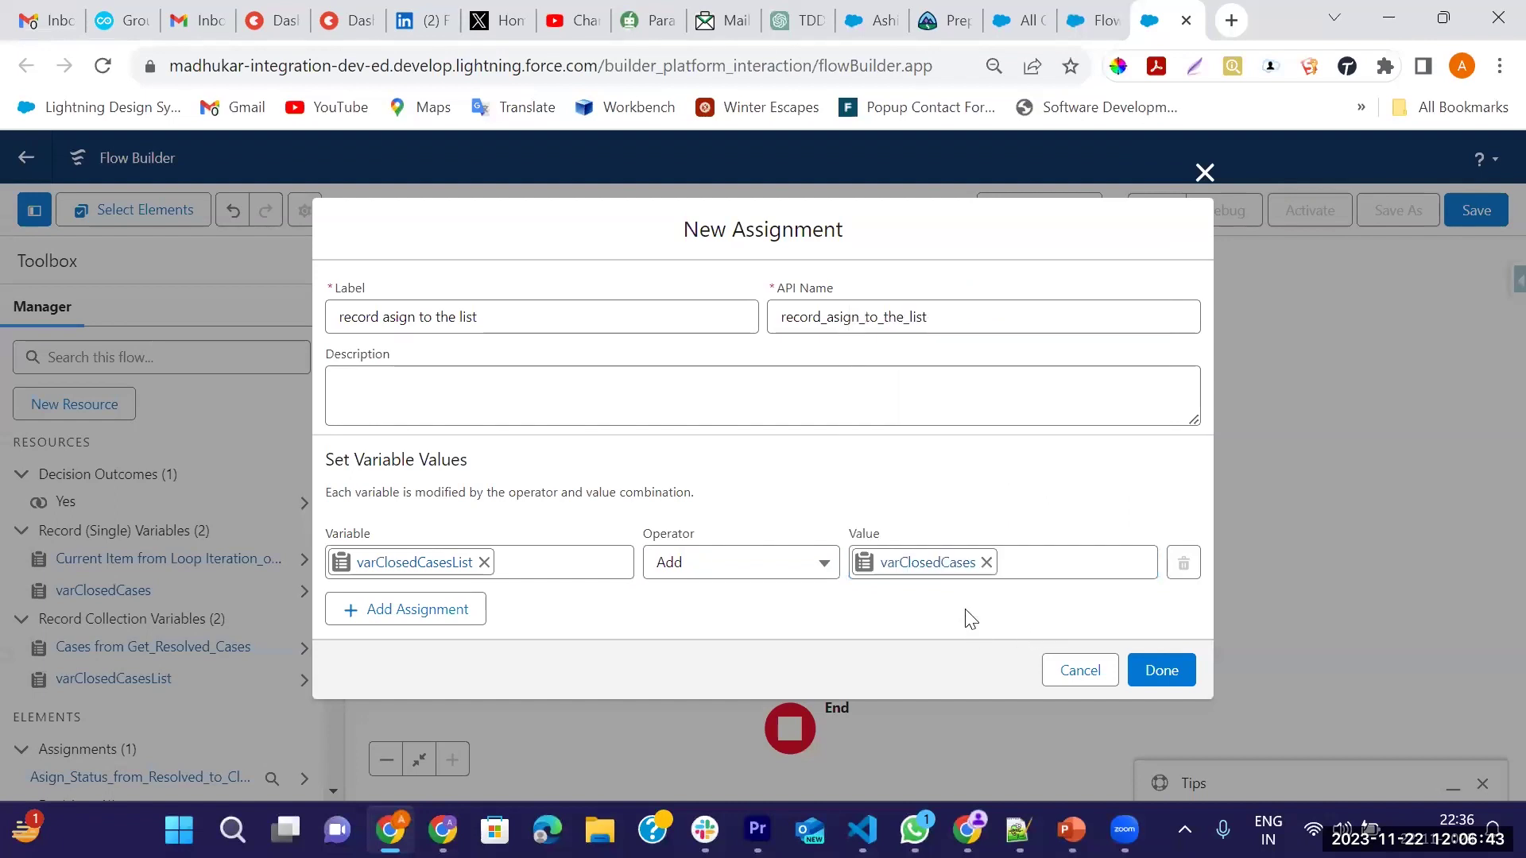
left_click(1162, 670)
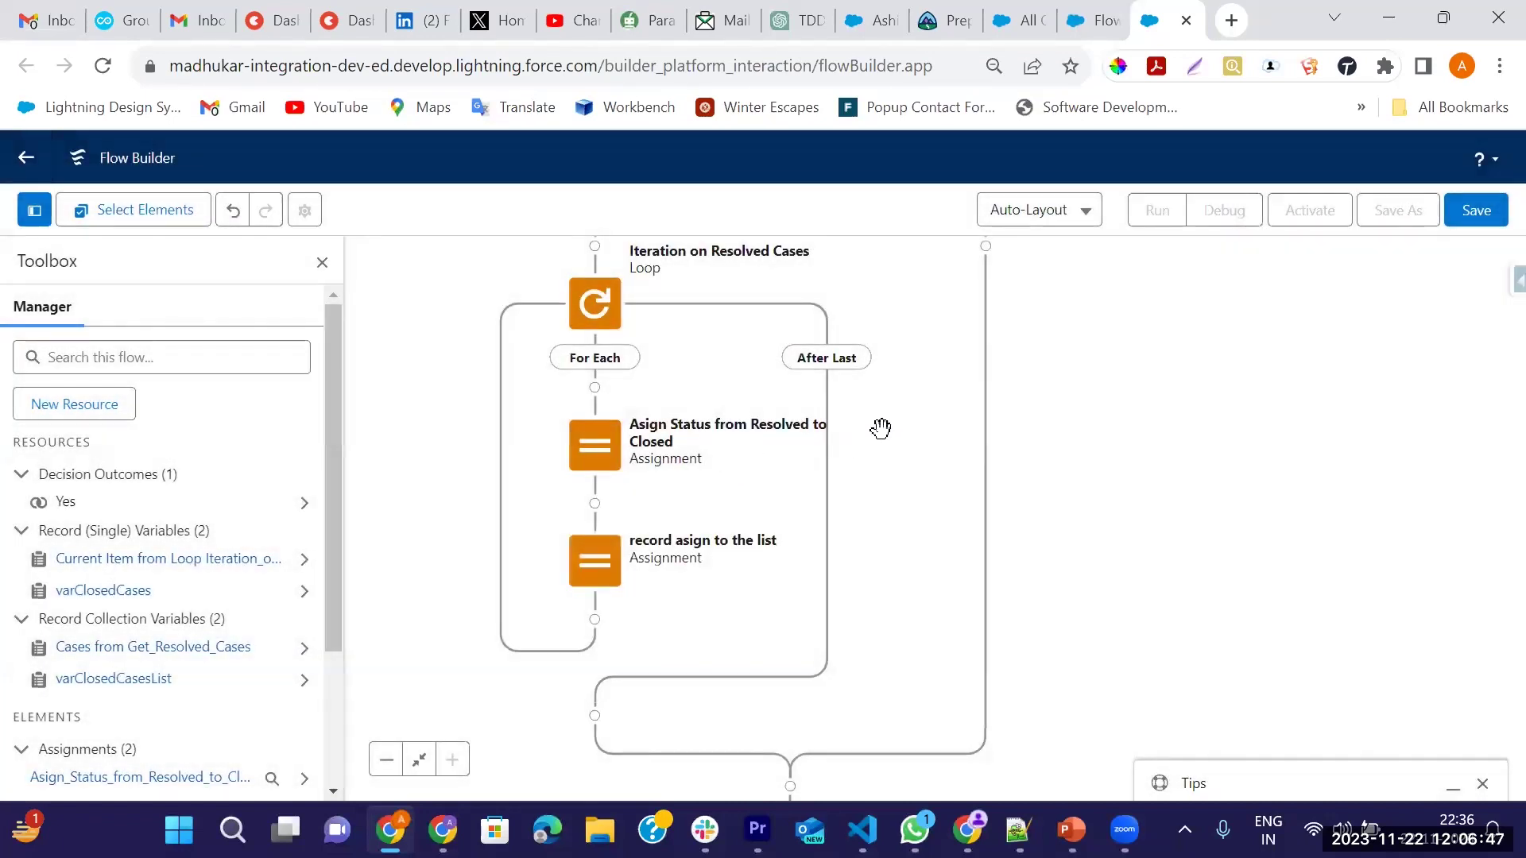
Step: Add an Update Records element on the loop's After Last path, labelled "Update Case status resolved to closed"
left_click_drag(890, 428, 862, 329)
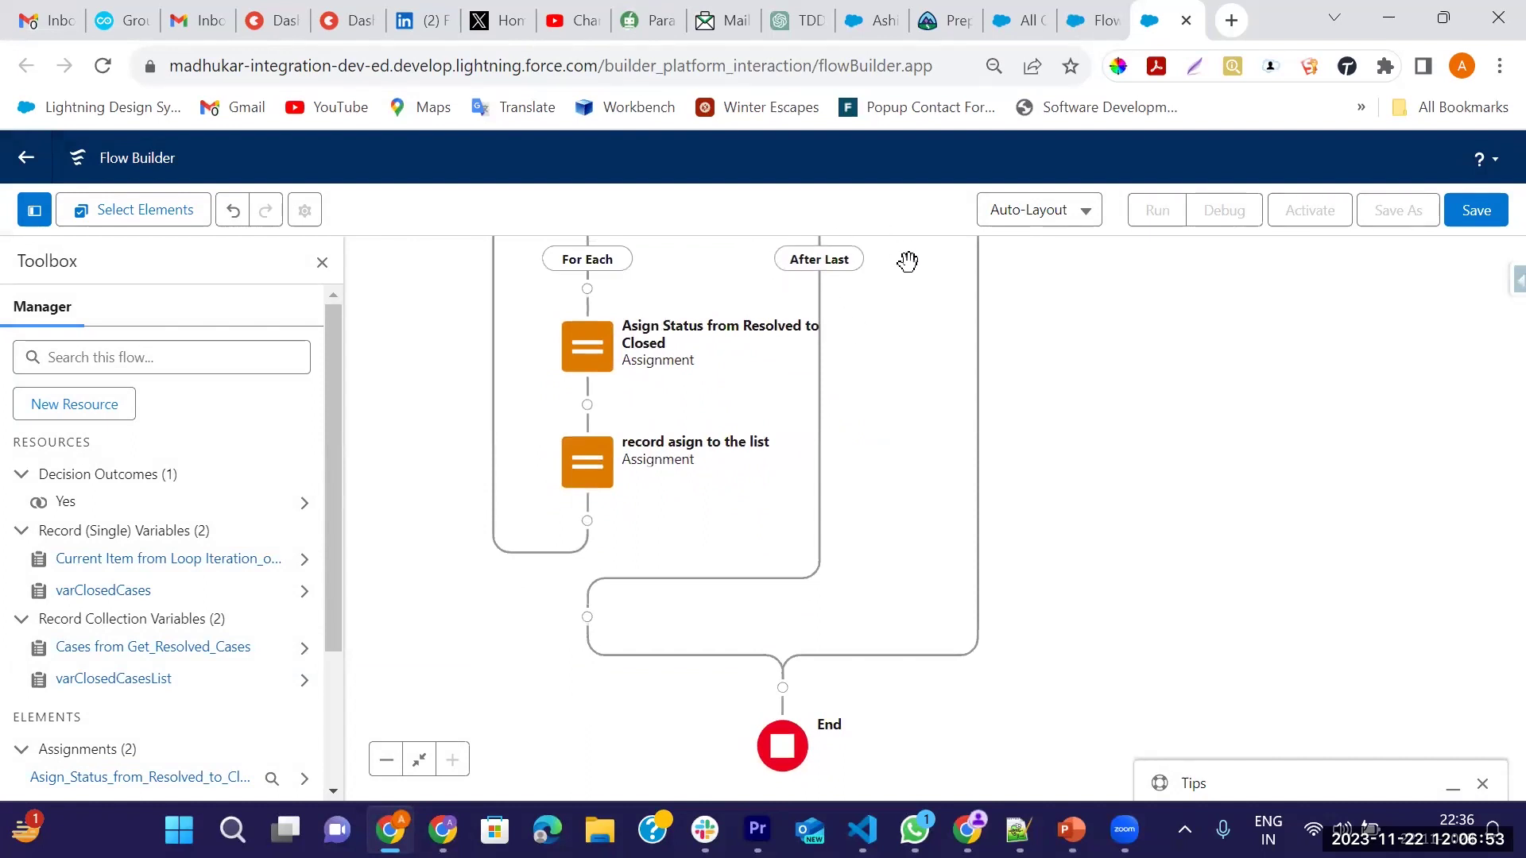
left_click_drag(873, 404, 860, 589)
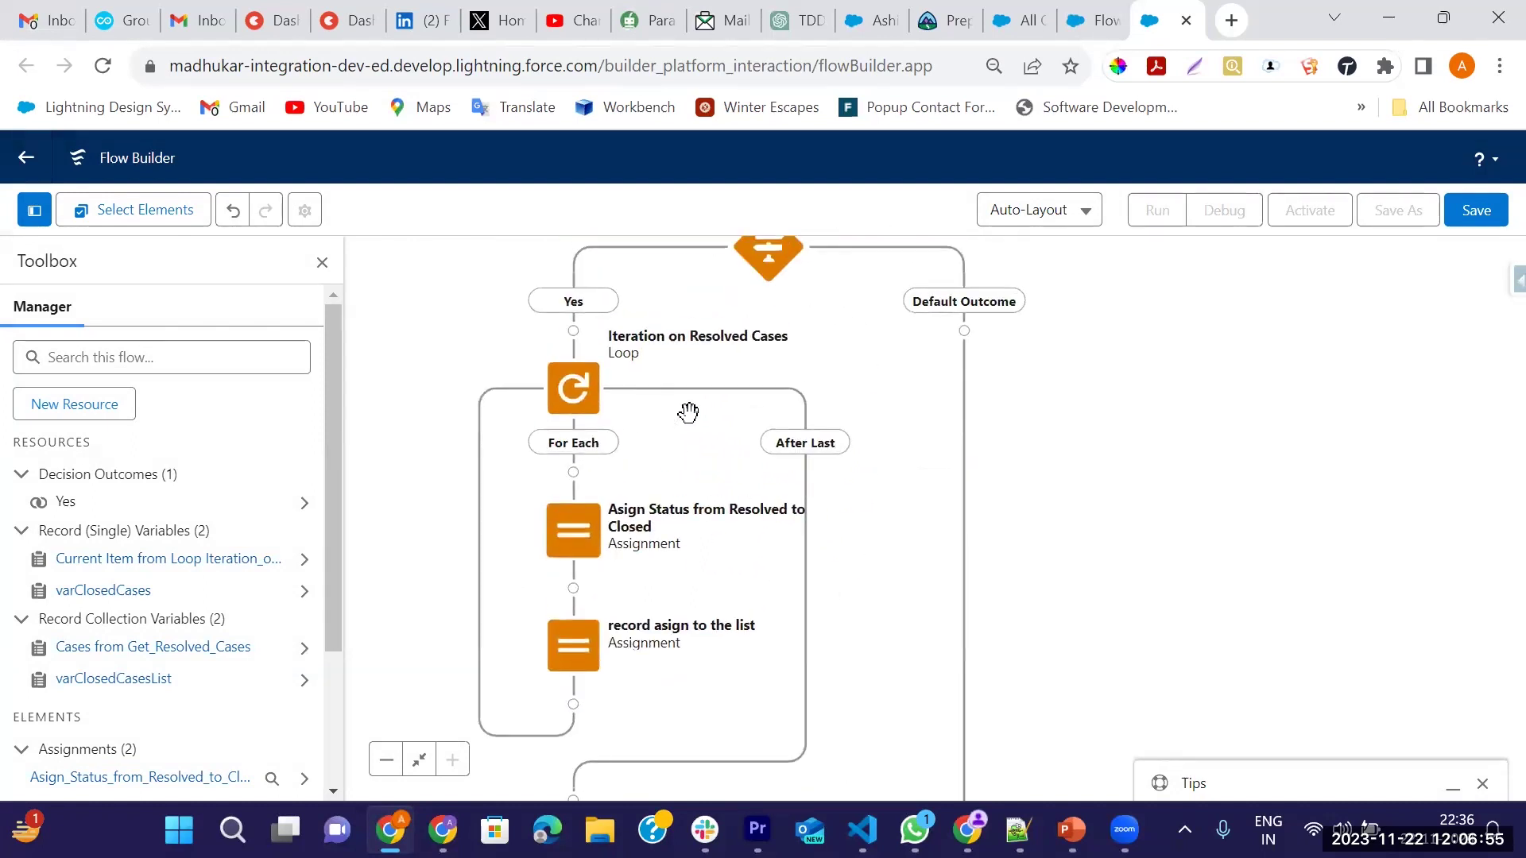
left_click_drag(880, 534, 906, 307)
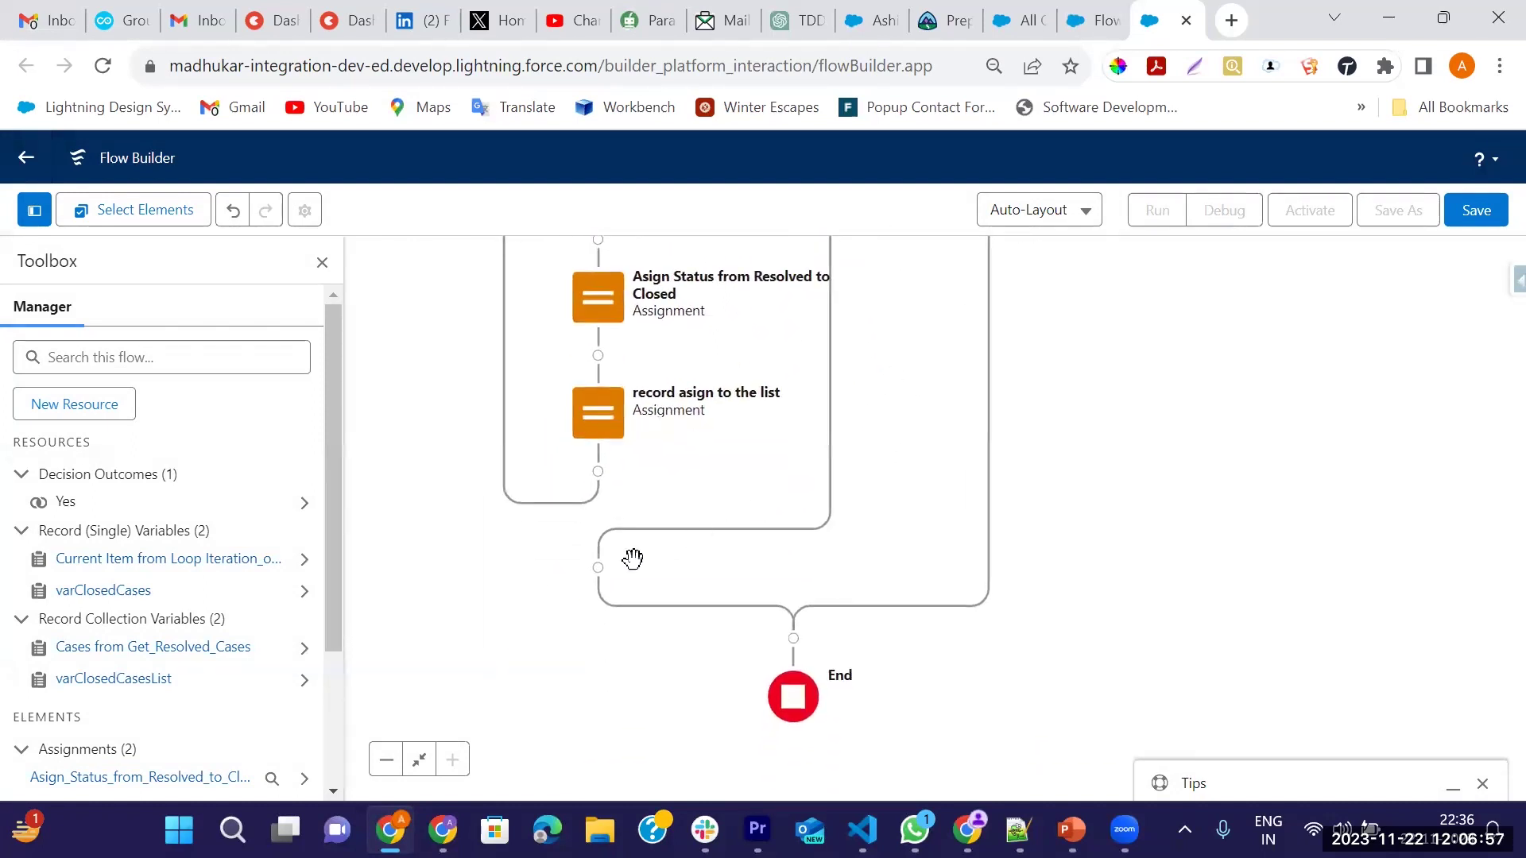
left_click(598, 569)
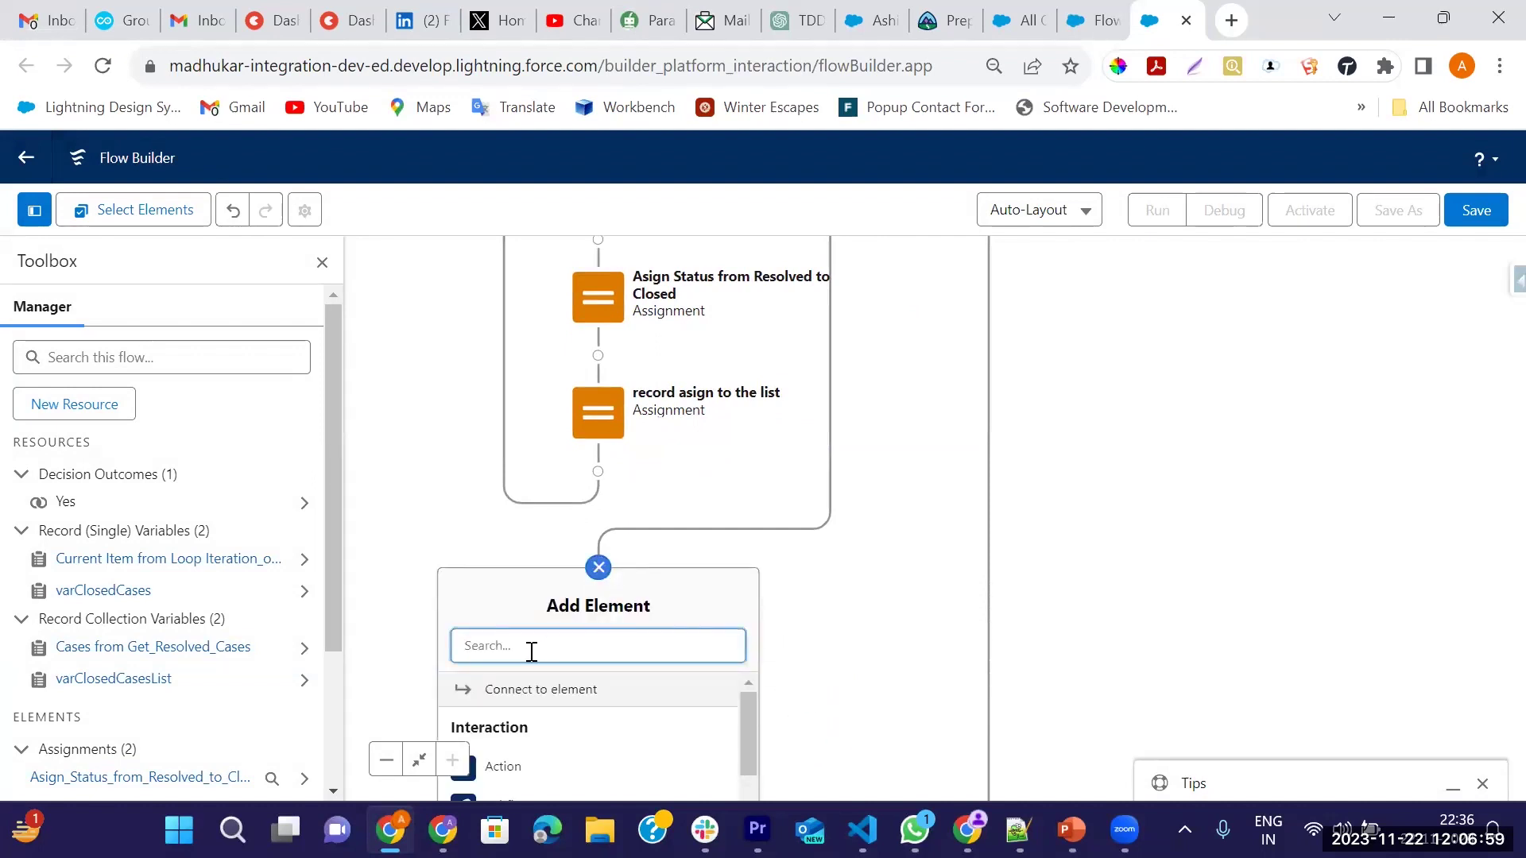
type("update")
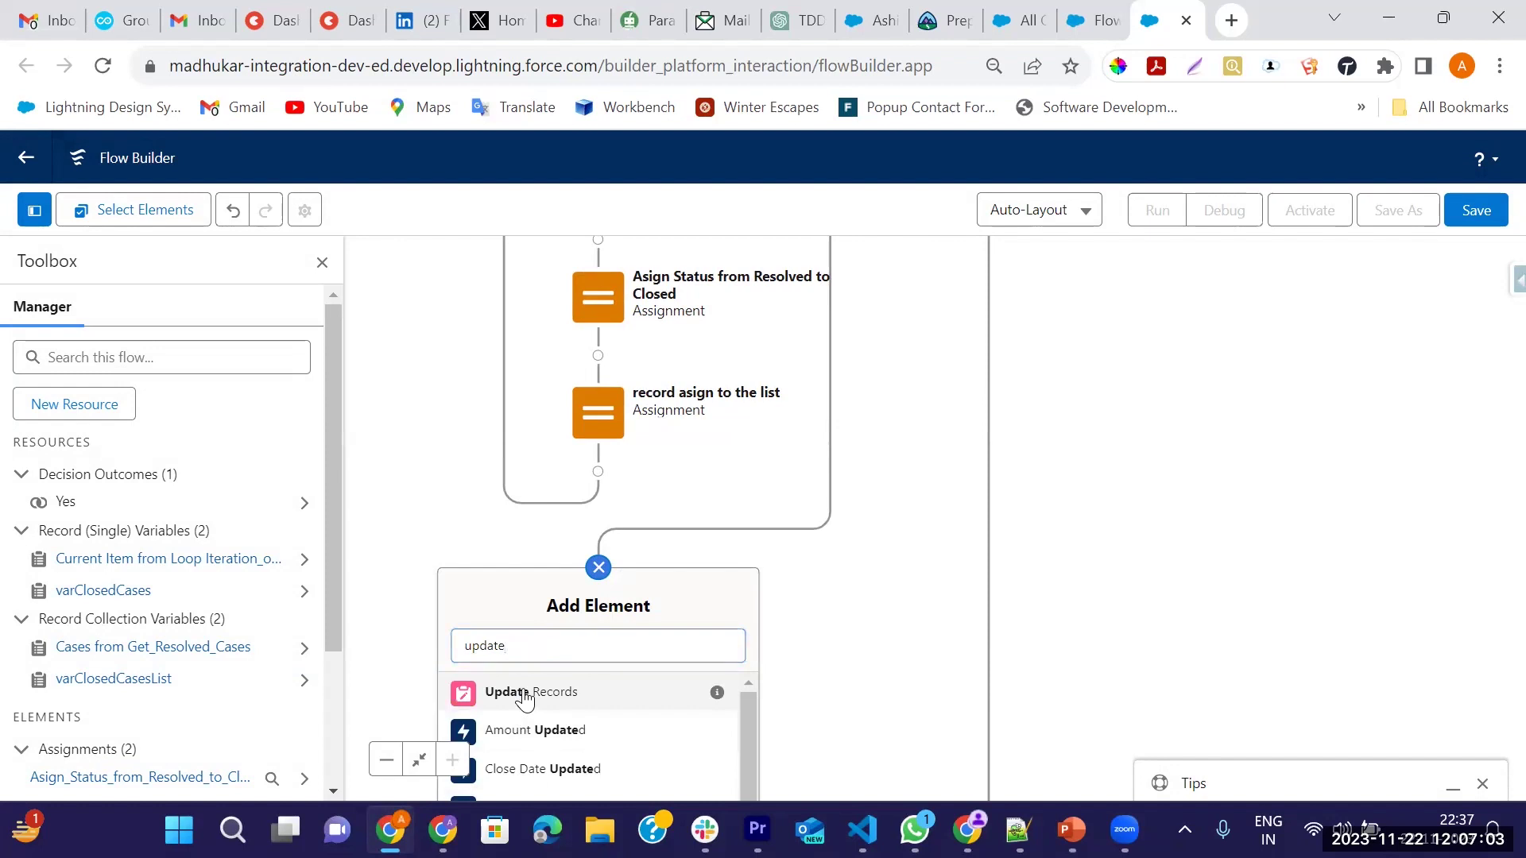
left_click(525, 697)
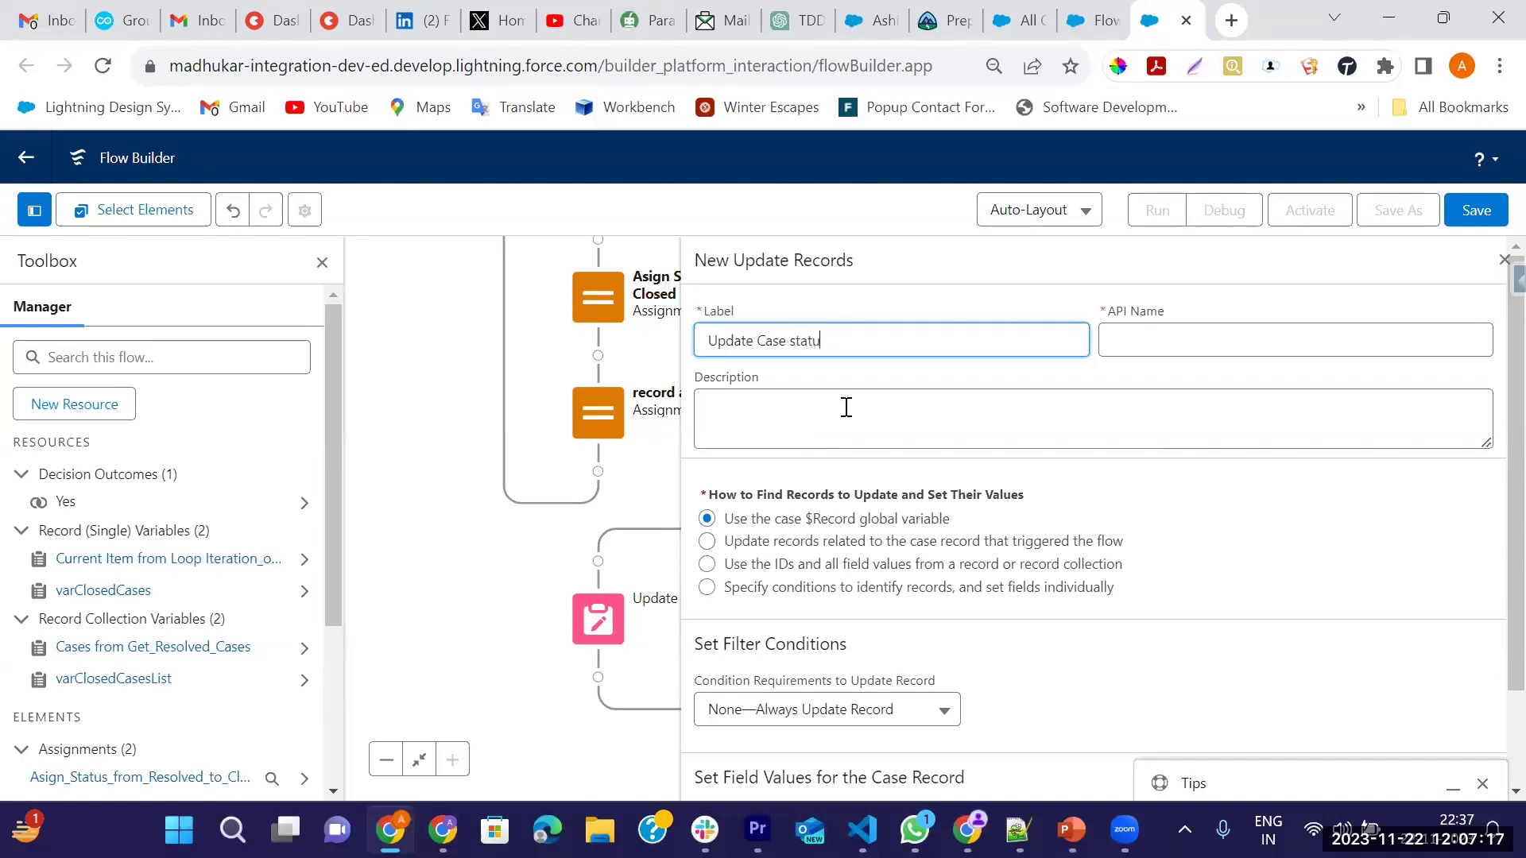
type("resolved to closed")
key("Tab")
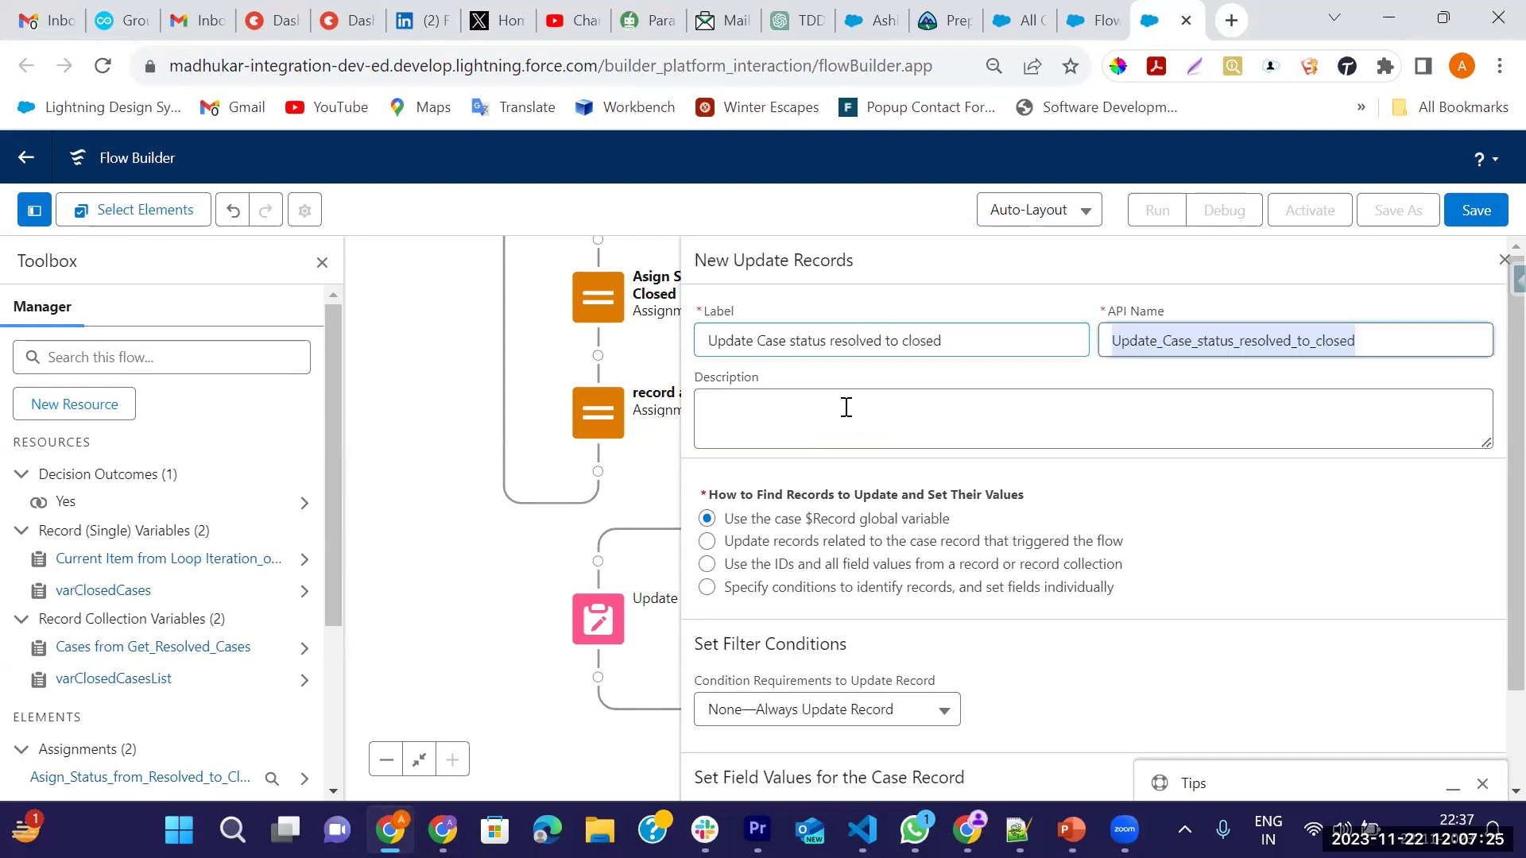
Step: Make the update element use the IDs and all field values from the varClosedCasesList record collection, then close its settings
scroll(892, 545, "down", 2)
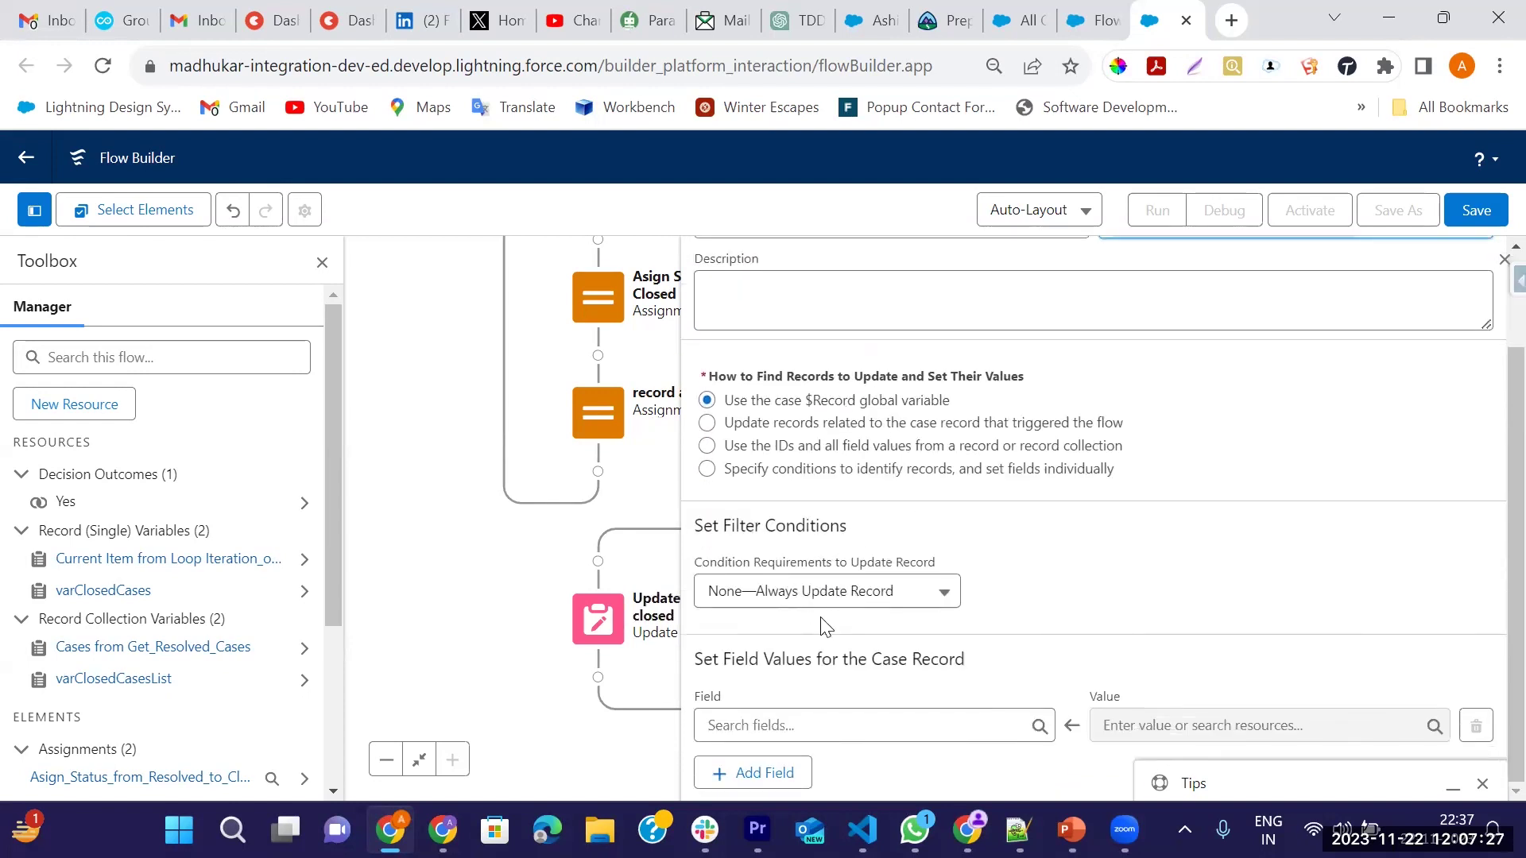
left_click(707, 423)
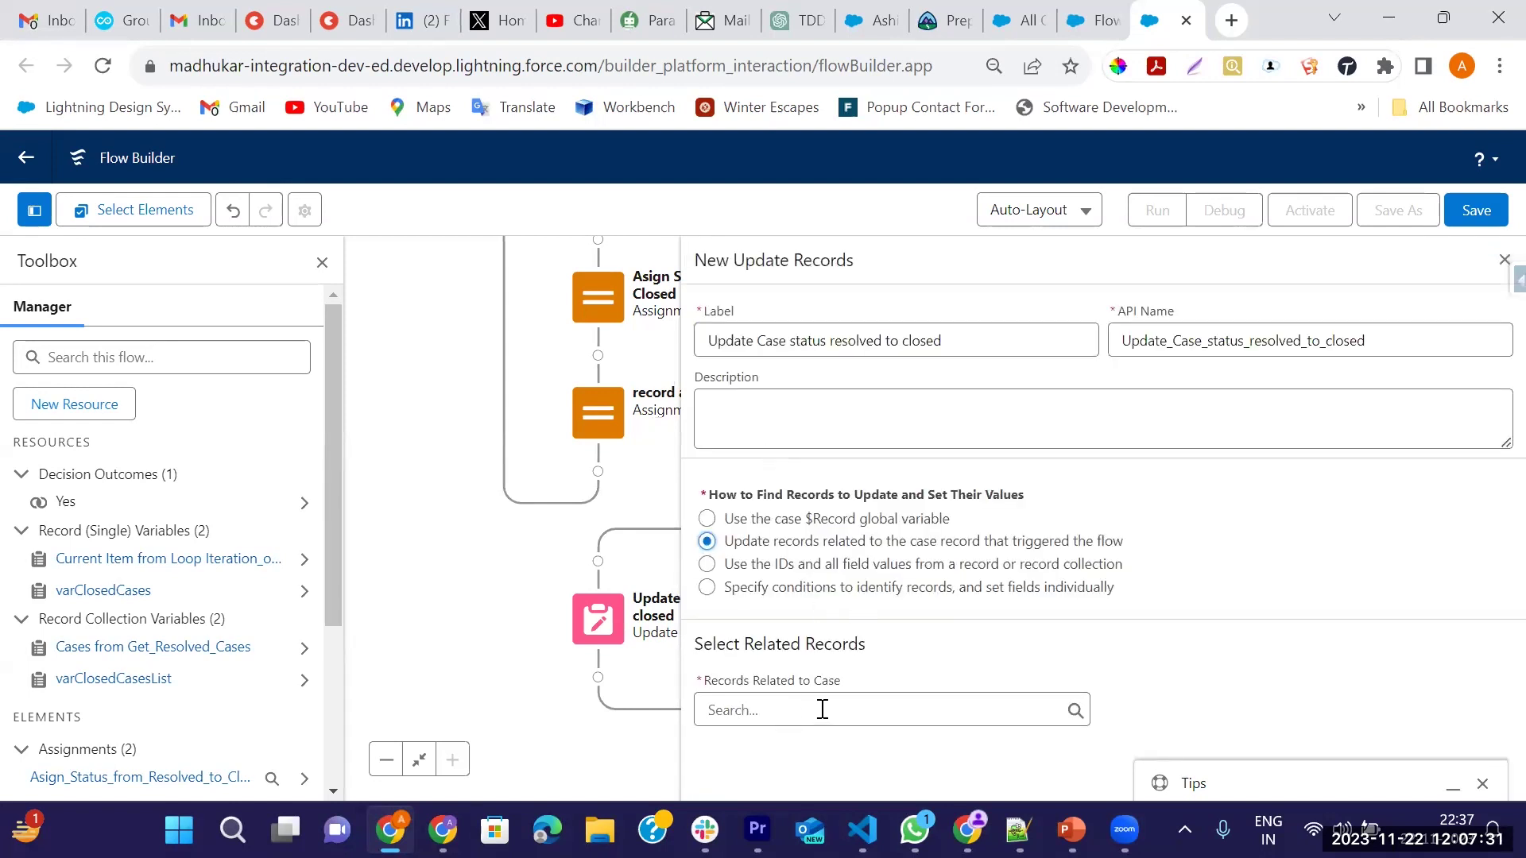
left_click(707, 564)
left_click(707, 588)
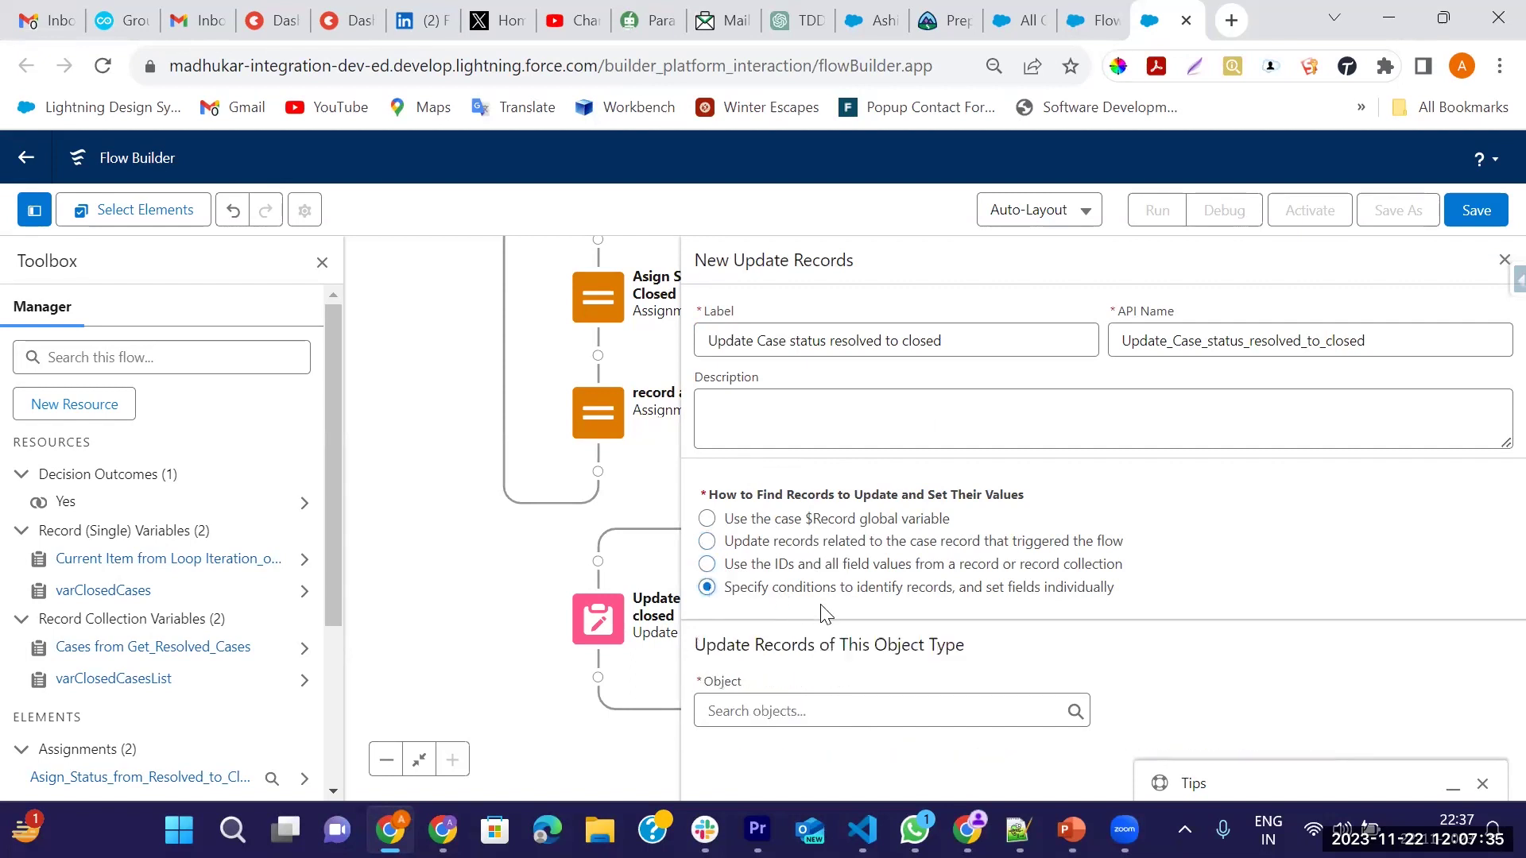
left_click(707, 565)
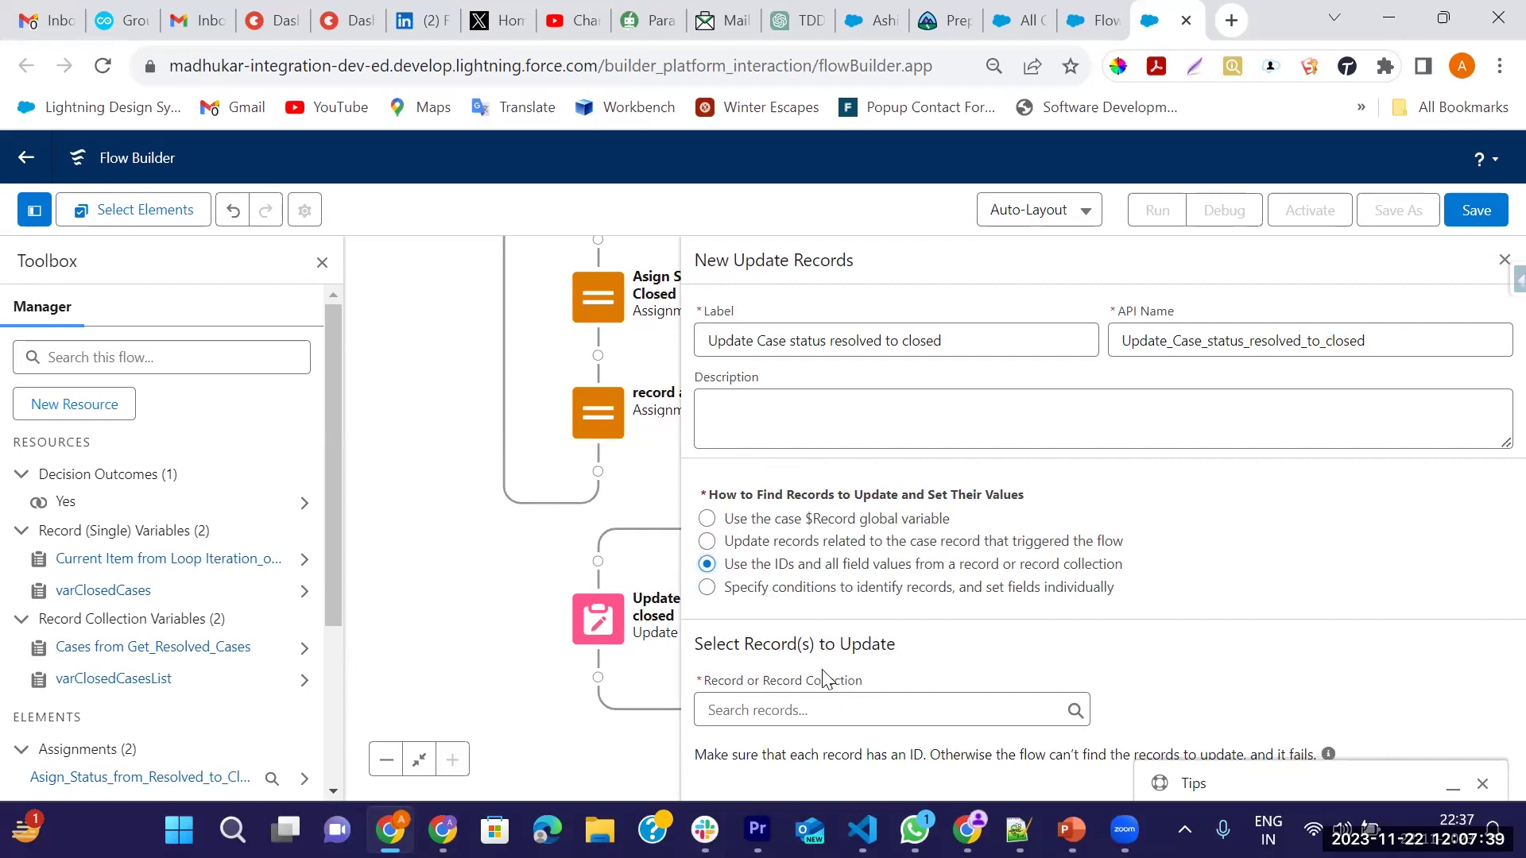
left_click(857, 710)
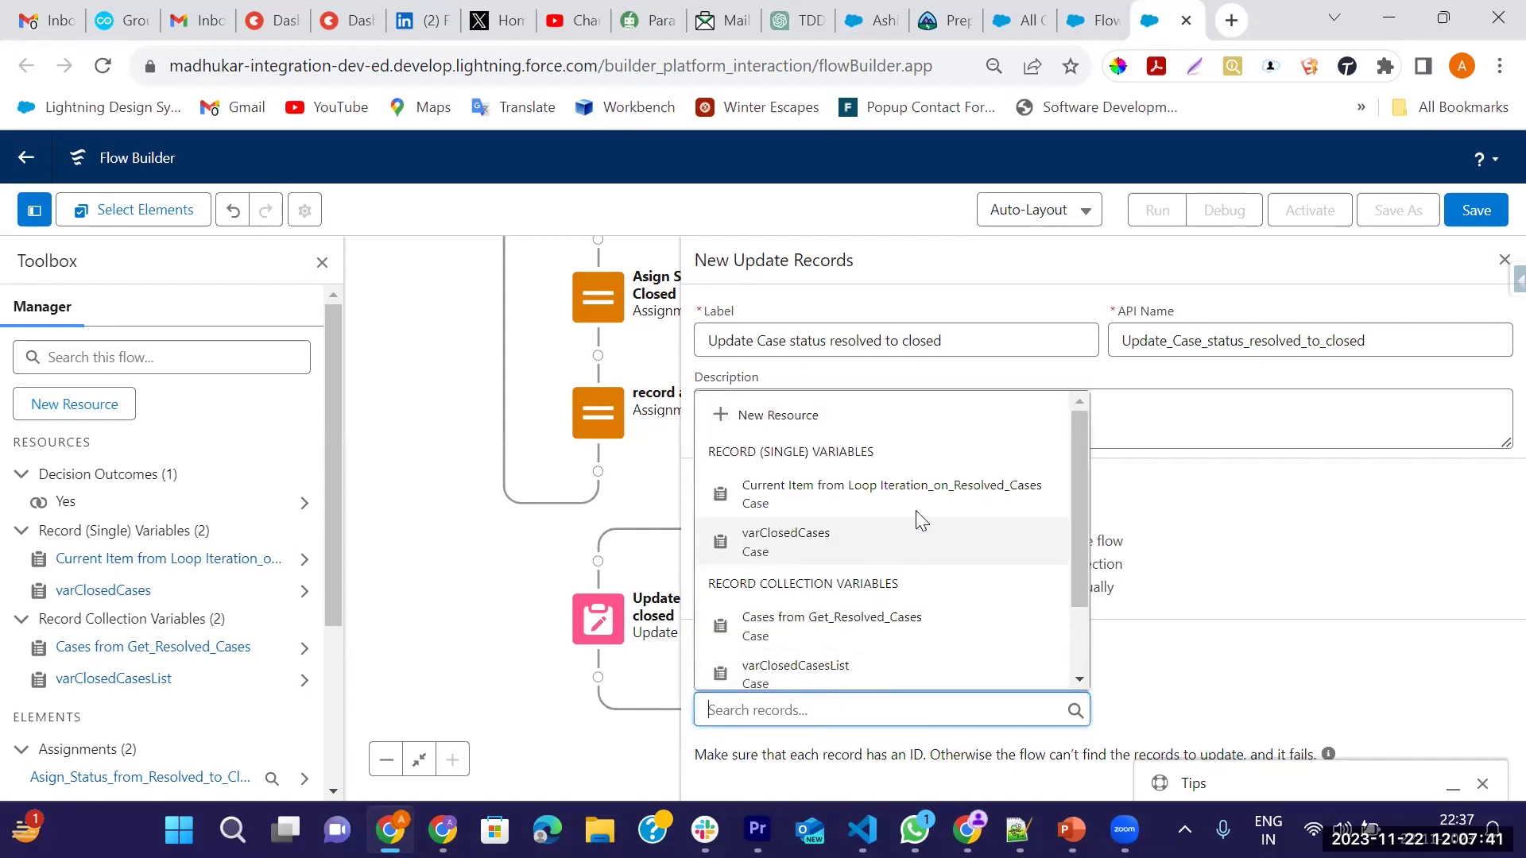
scroll(880, 594, "down", 2)
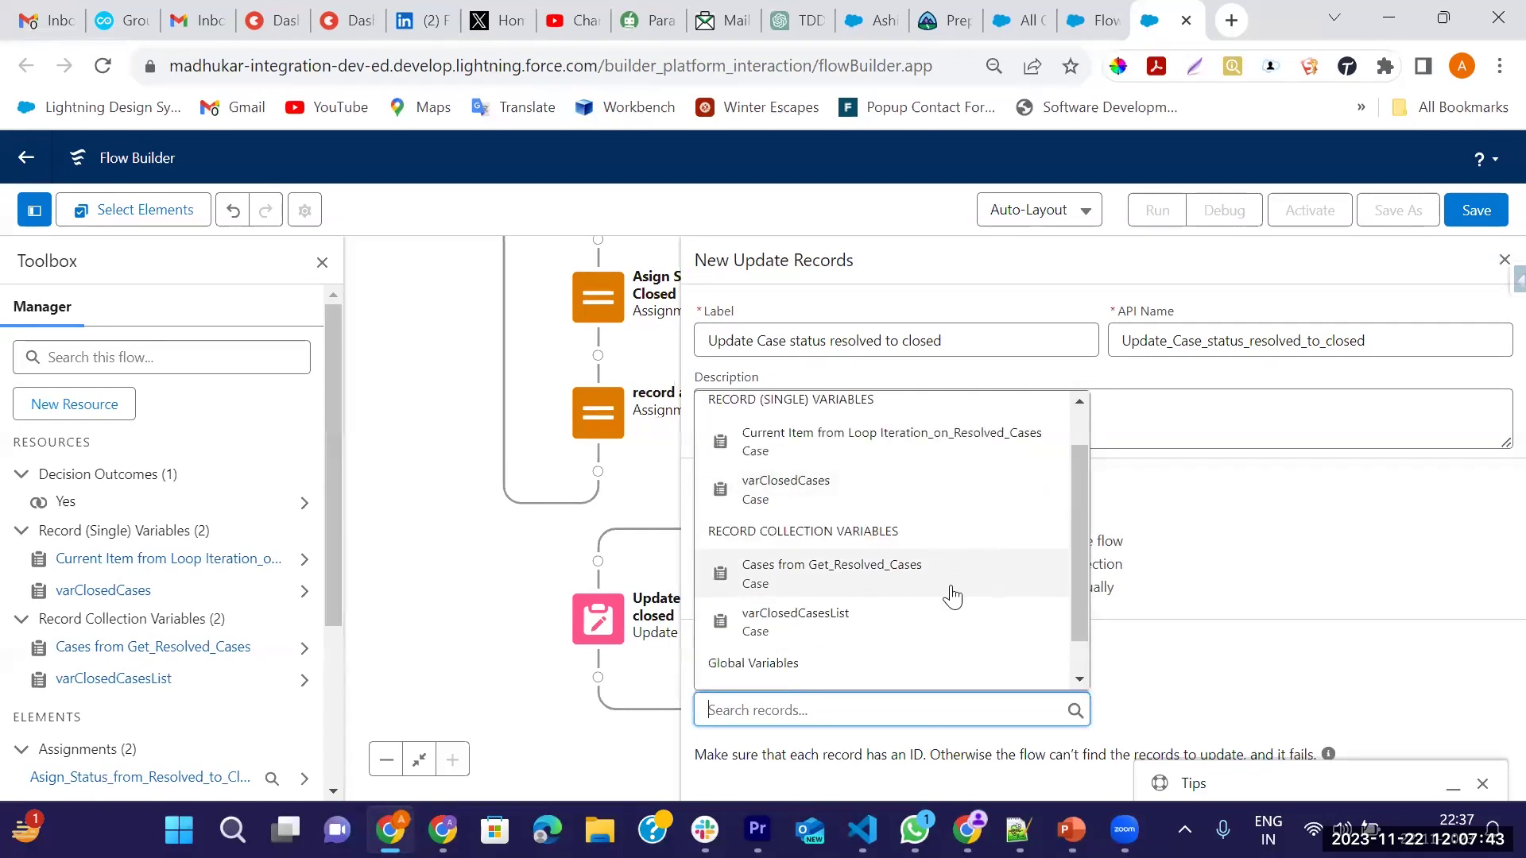
left_click(832, 596)
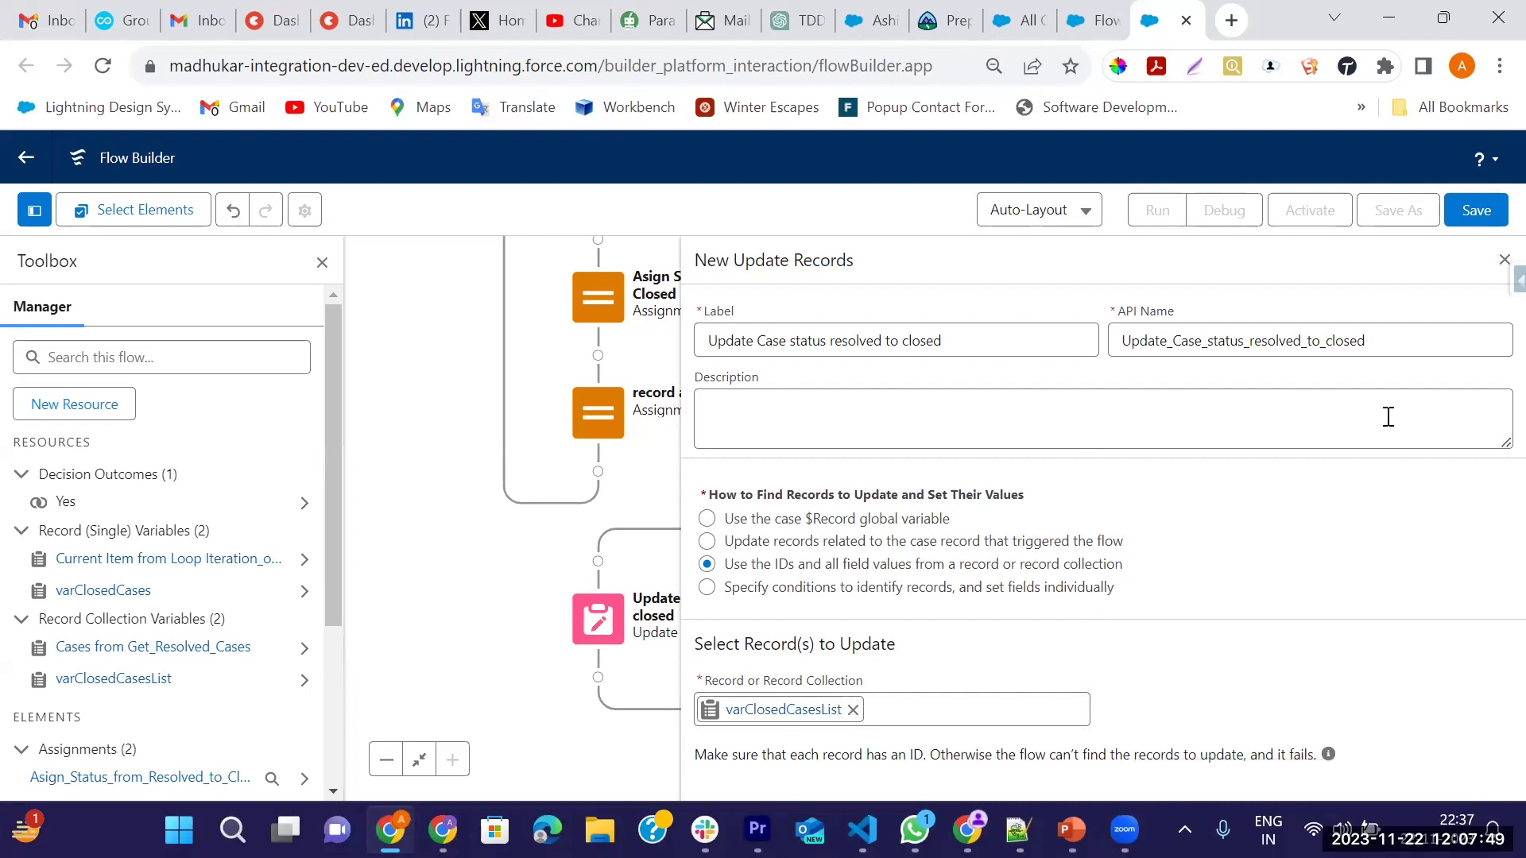
left_click(1504, 260)
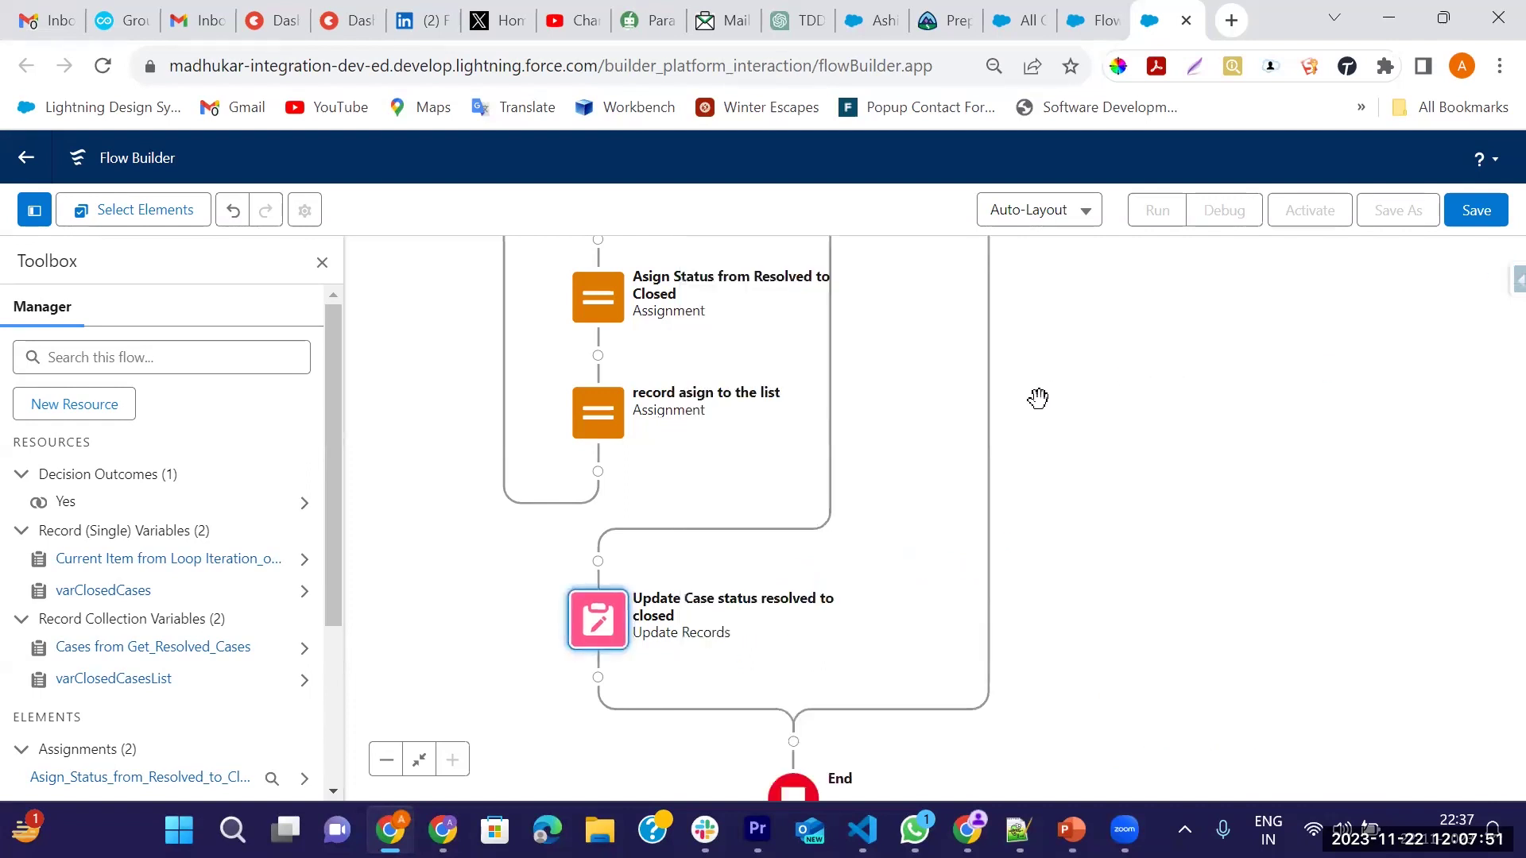
Step: Save the flow with the label "Case Resolved to Closed update Flow"
left_click(1474, 212)
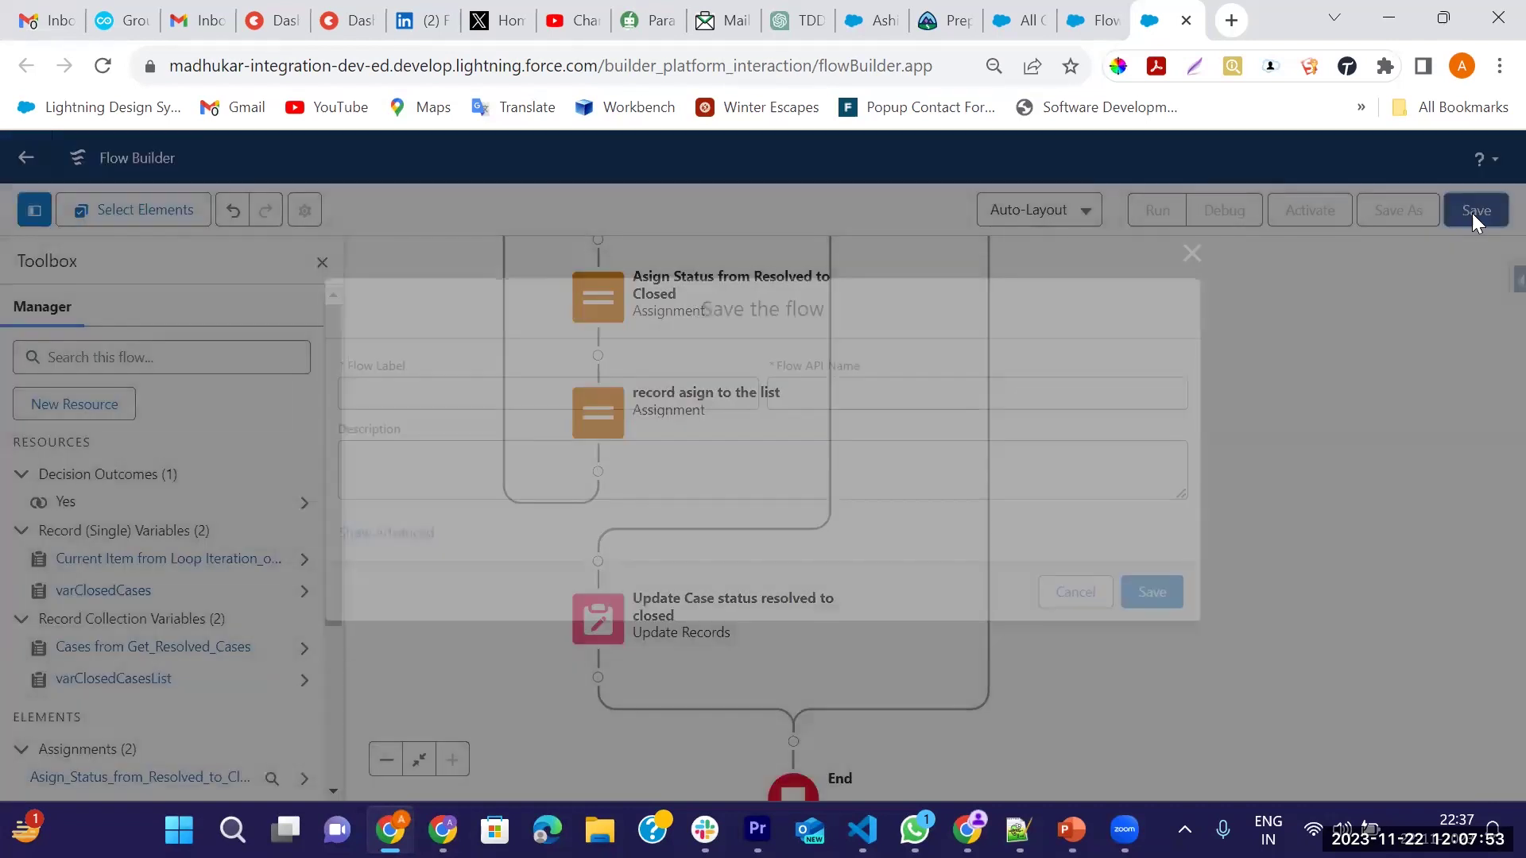
left_click(597, 397)
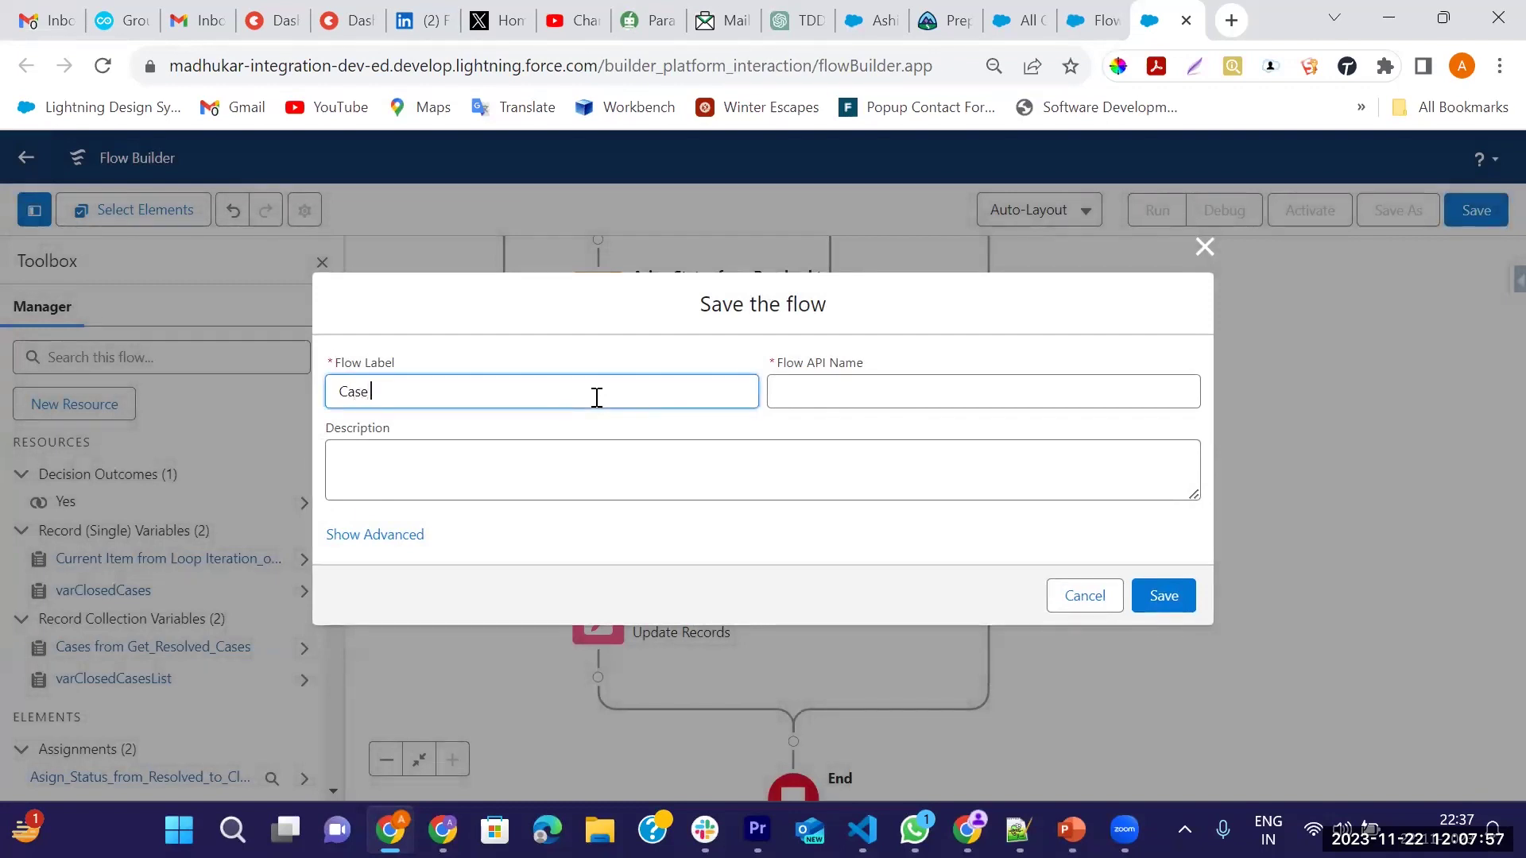
type("Case Resolved to Closed update Flow")
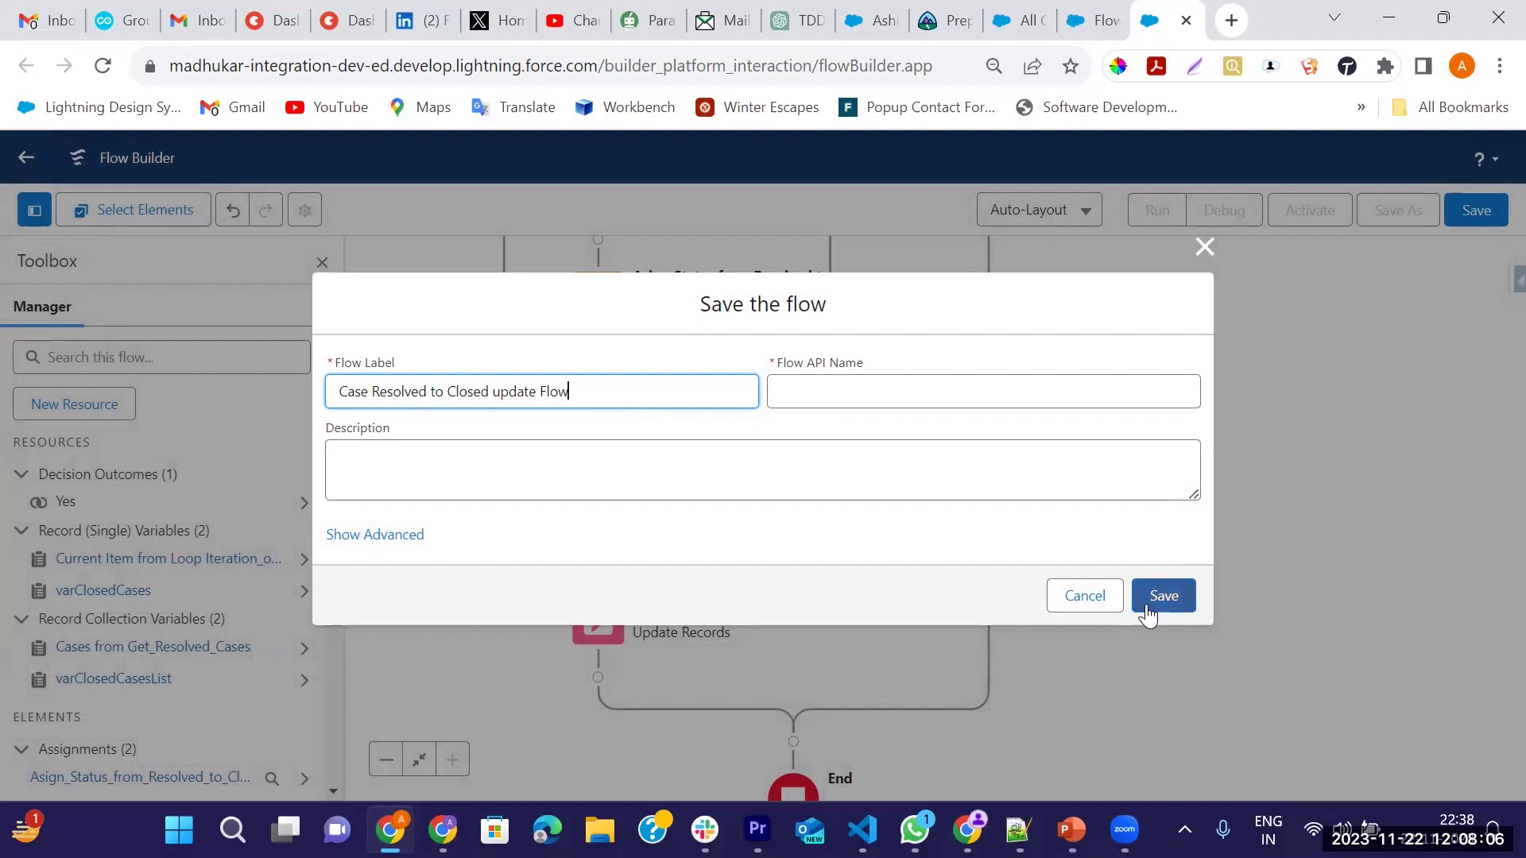
left_click(1148, 606)
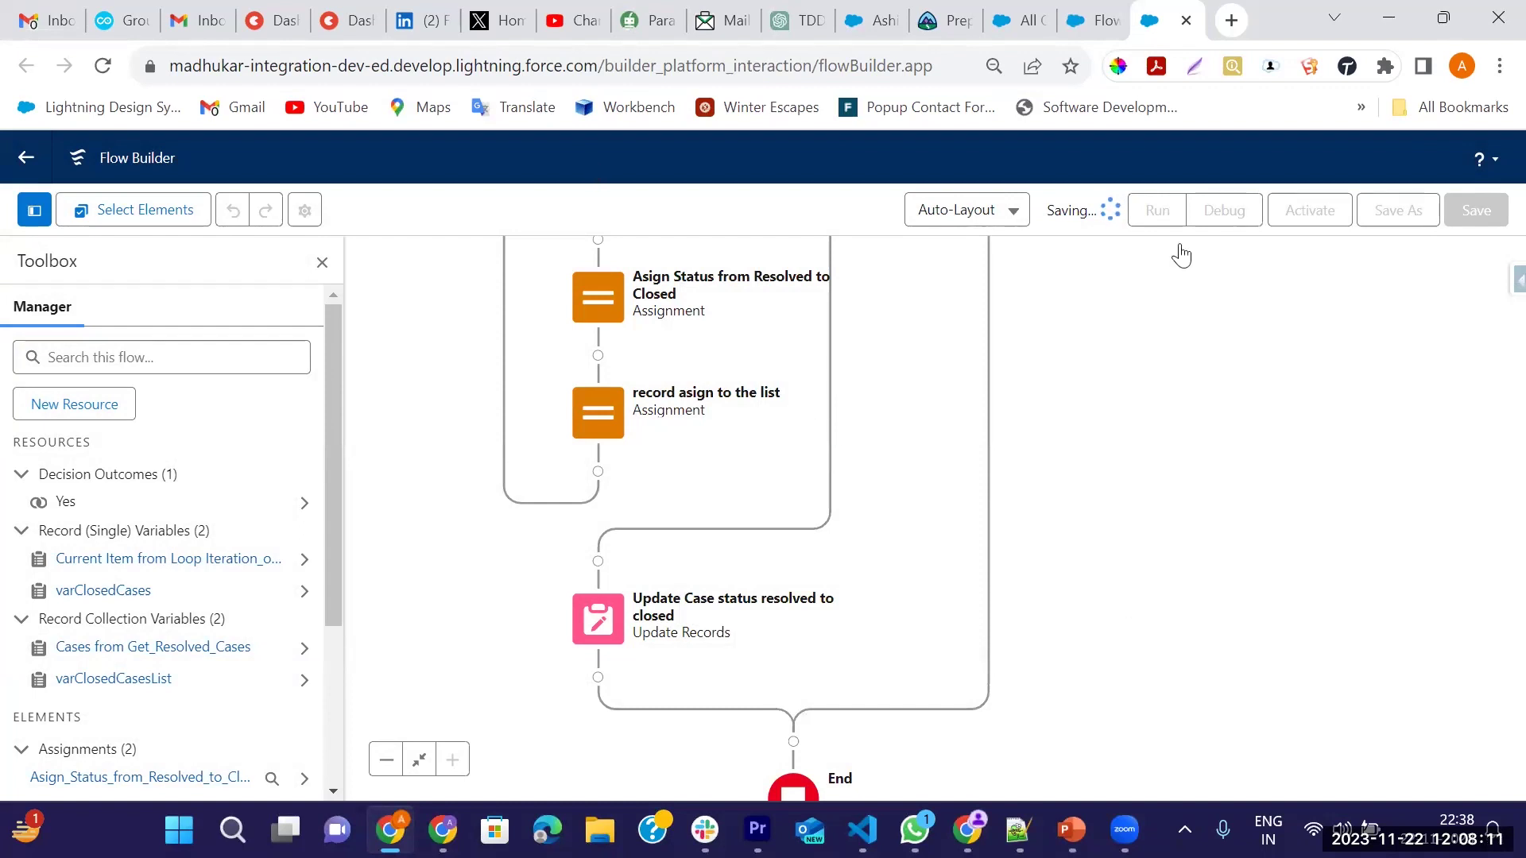
left_click(1301, 270)
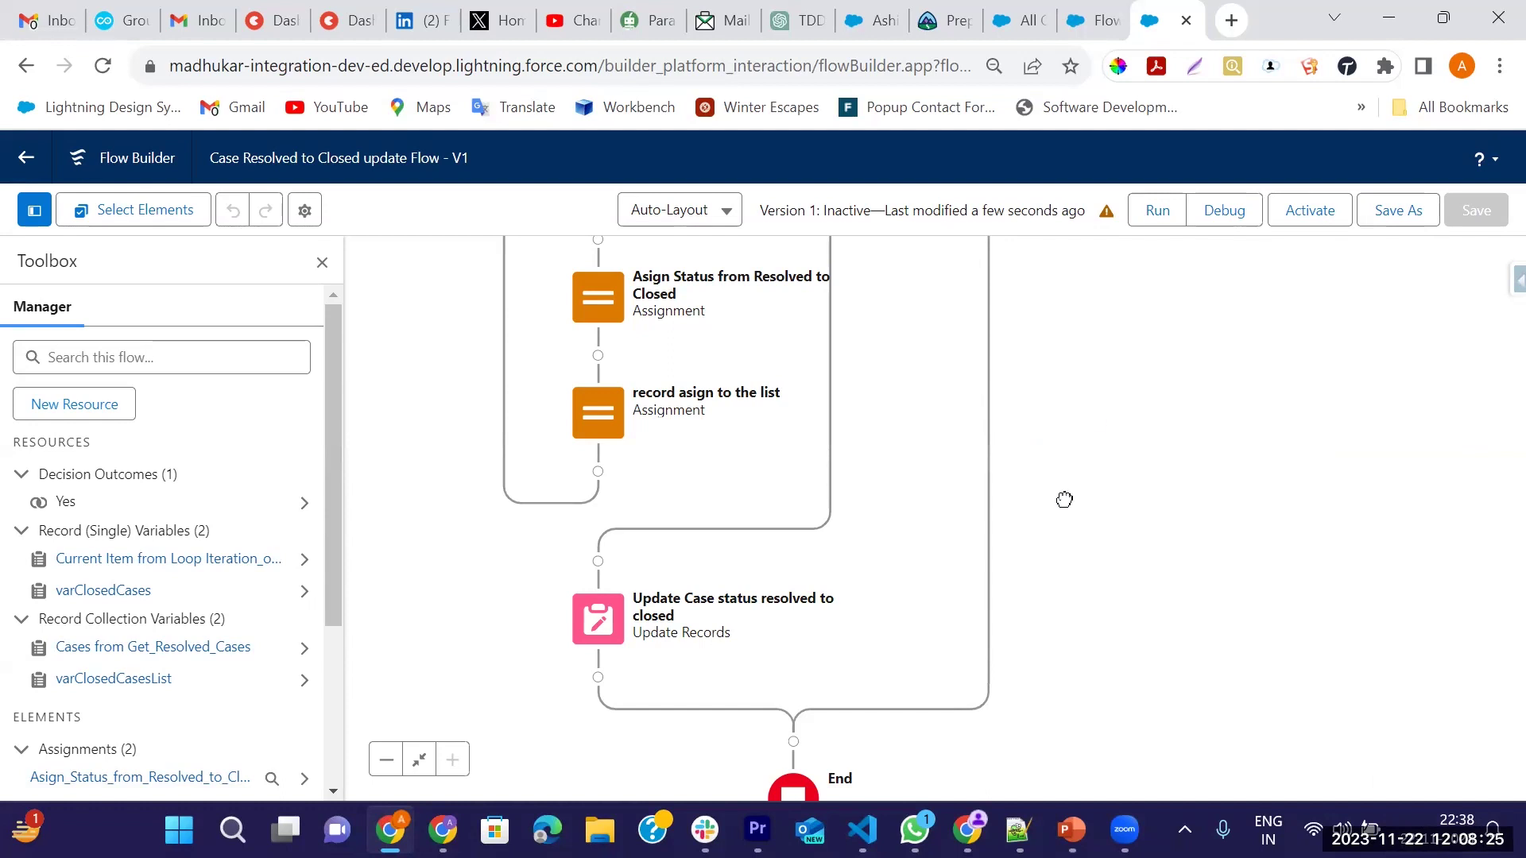
scroll(1062, 501, "up", 6)
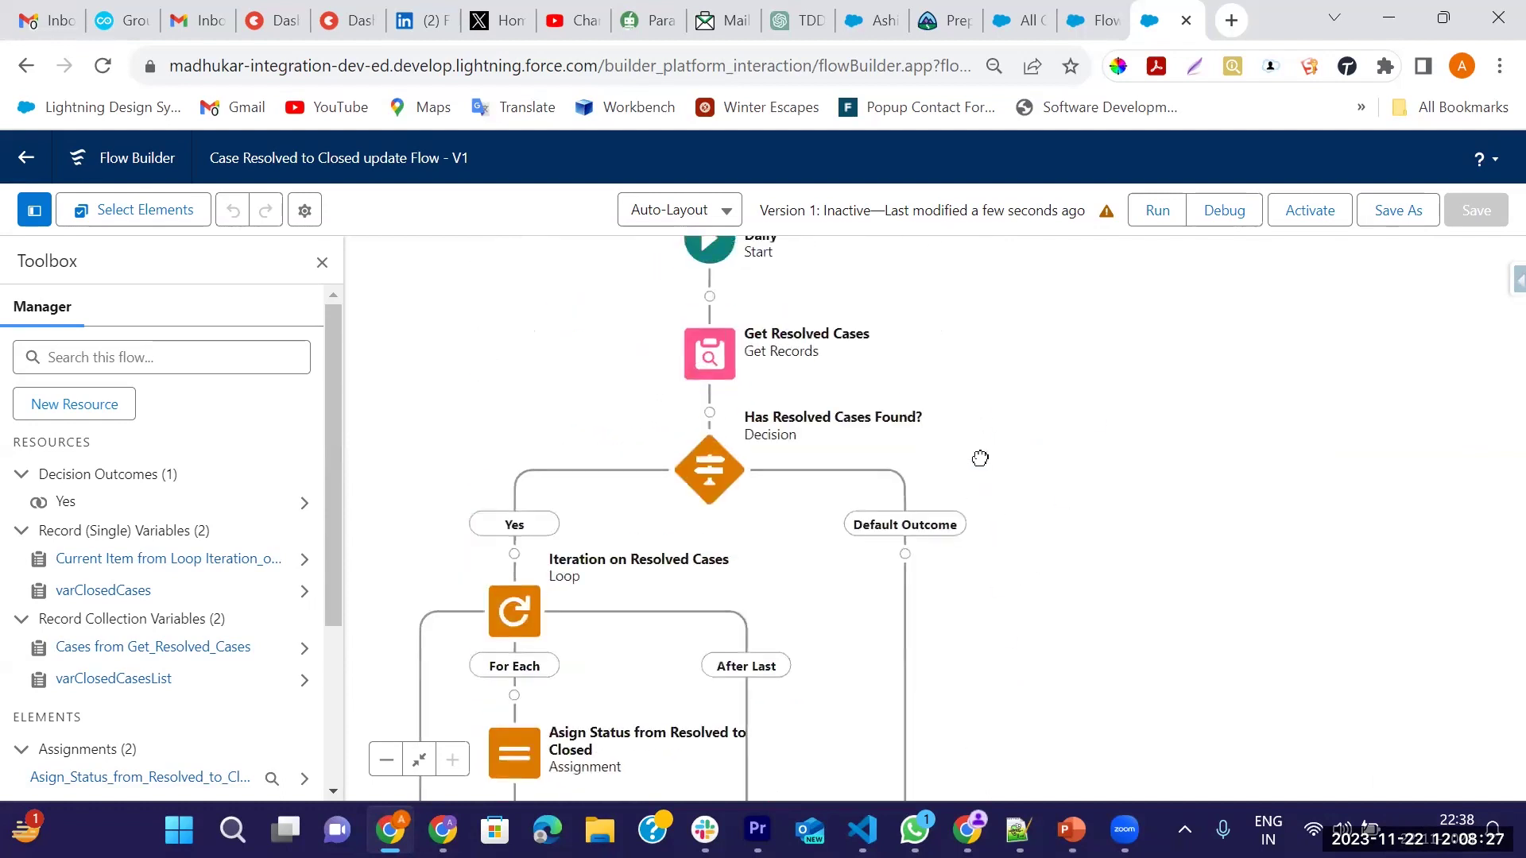
Step: Set the start time of the flow's daily schedule to 10:39 pm, keeping the 22-Nov-2023 start date
scroll(980, 458, "up", 1)
left_click(718, 332)
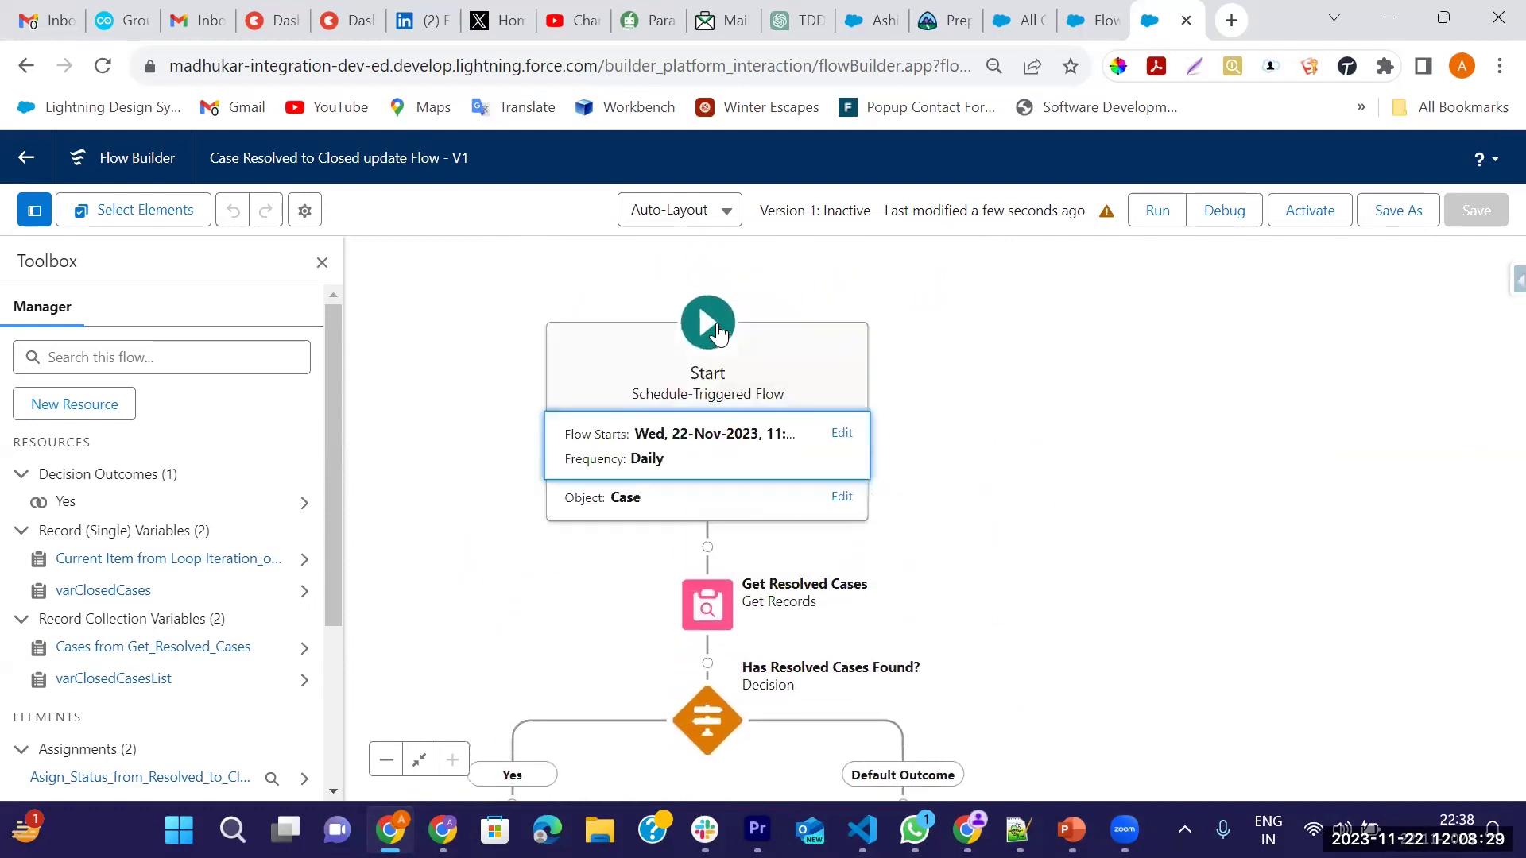
left_click(842, 434)
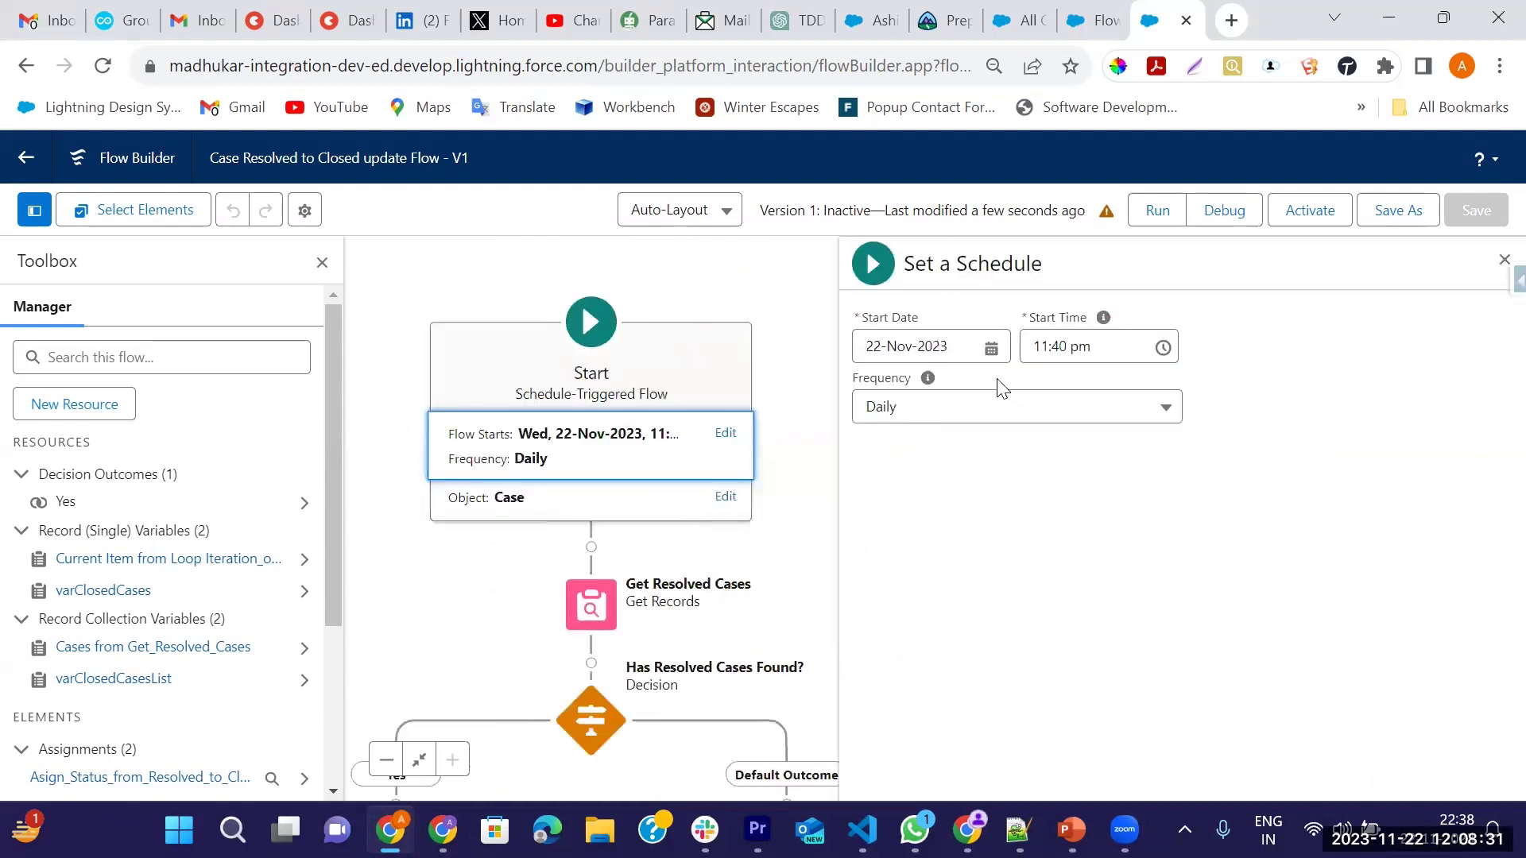
left_click(1062, 350)
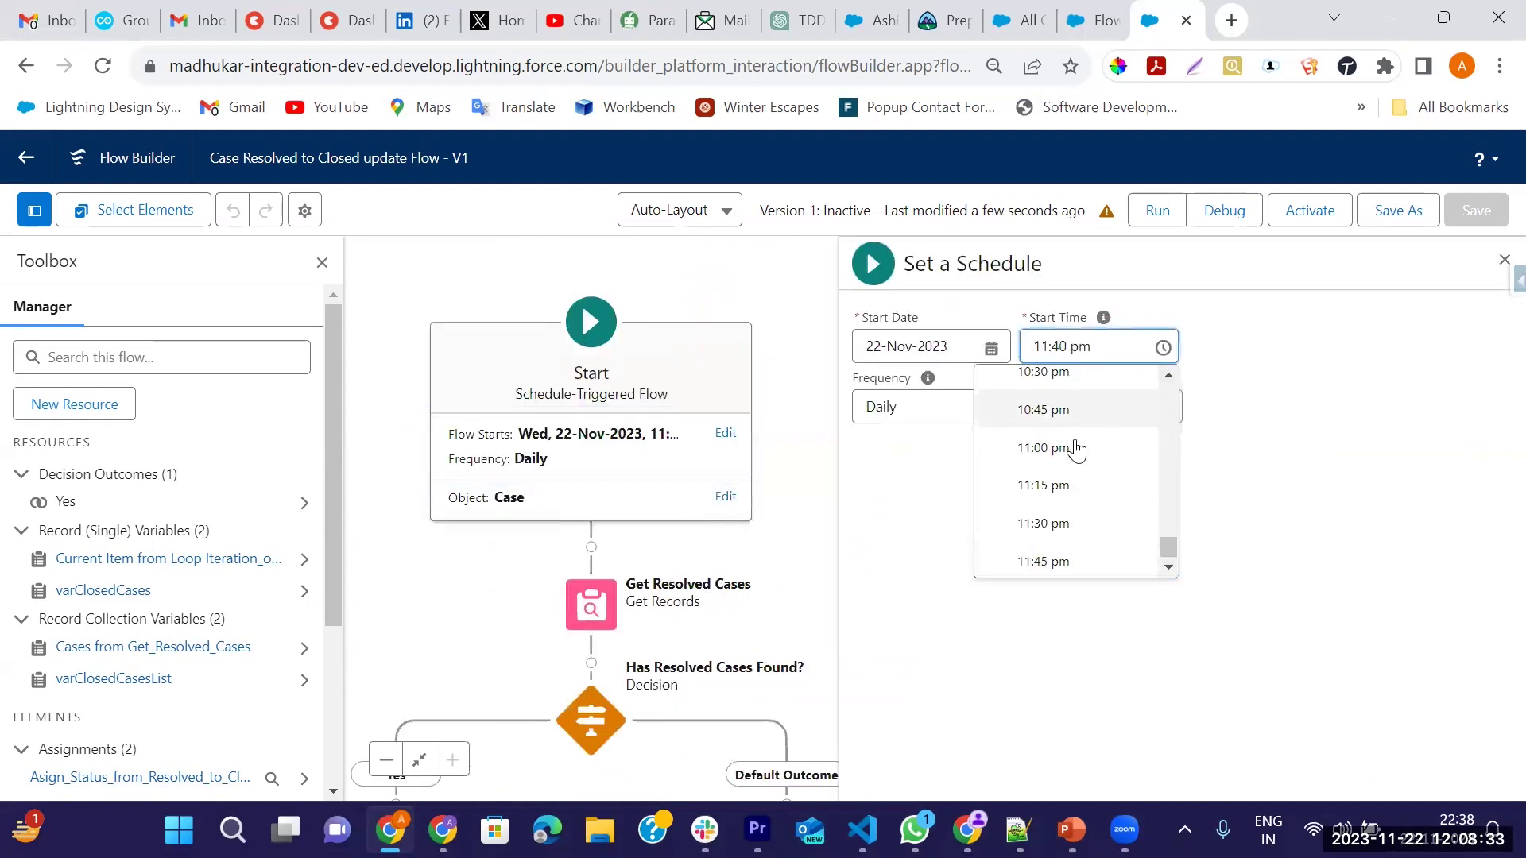
scroll(1054, 500, "up", 2)
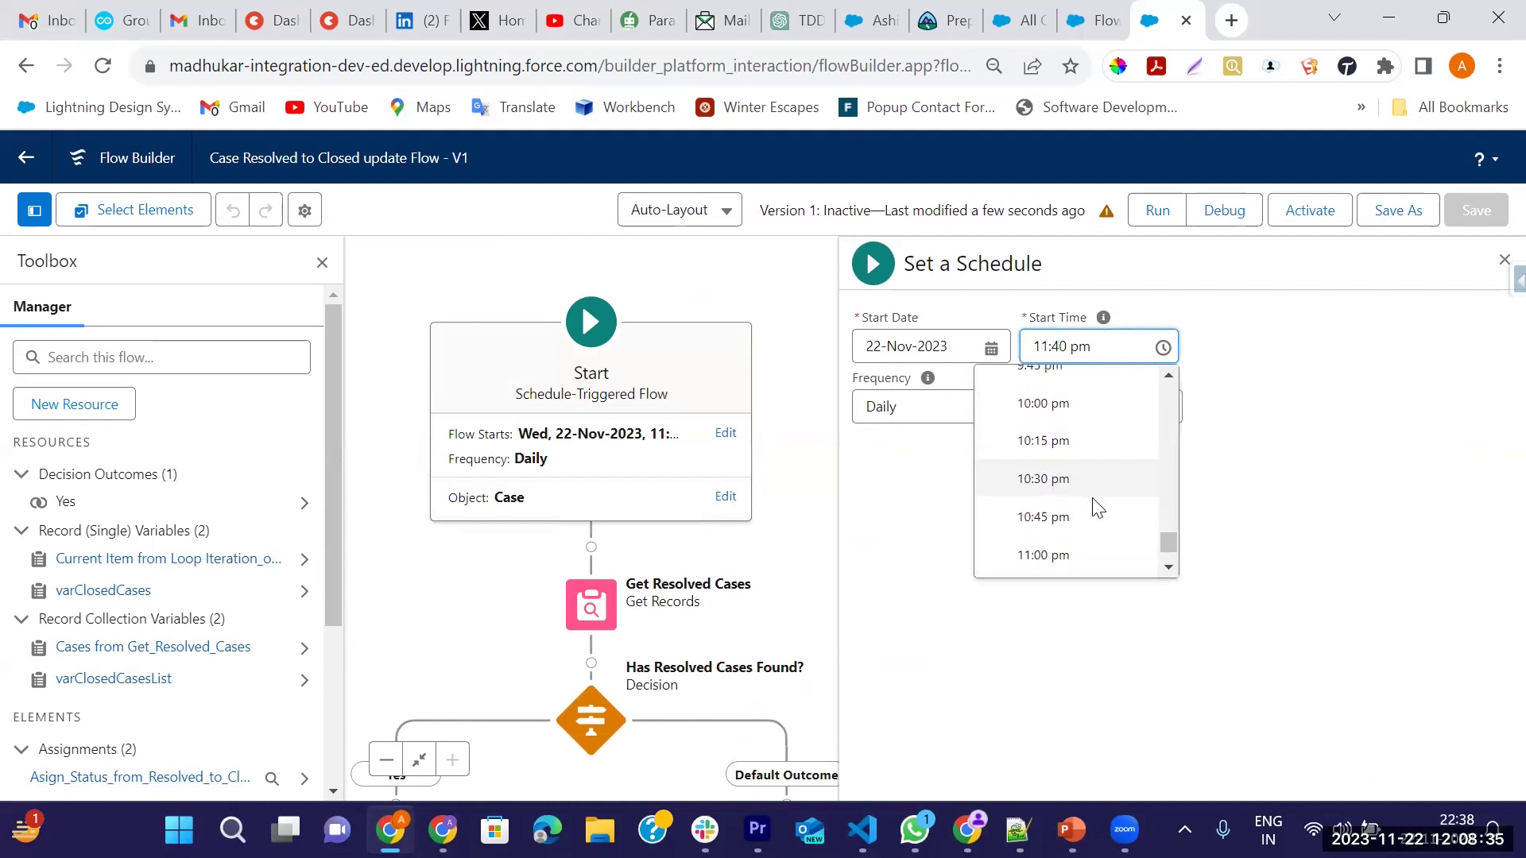
left_click(1043, 495)
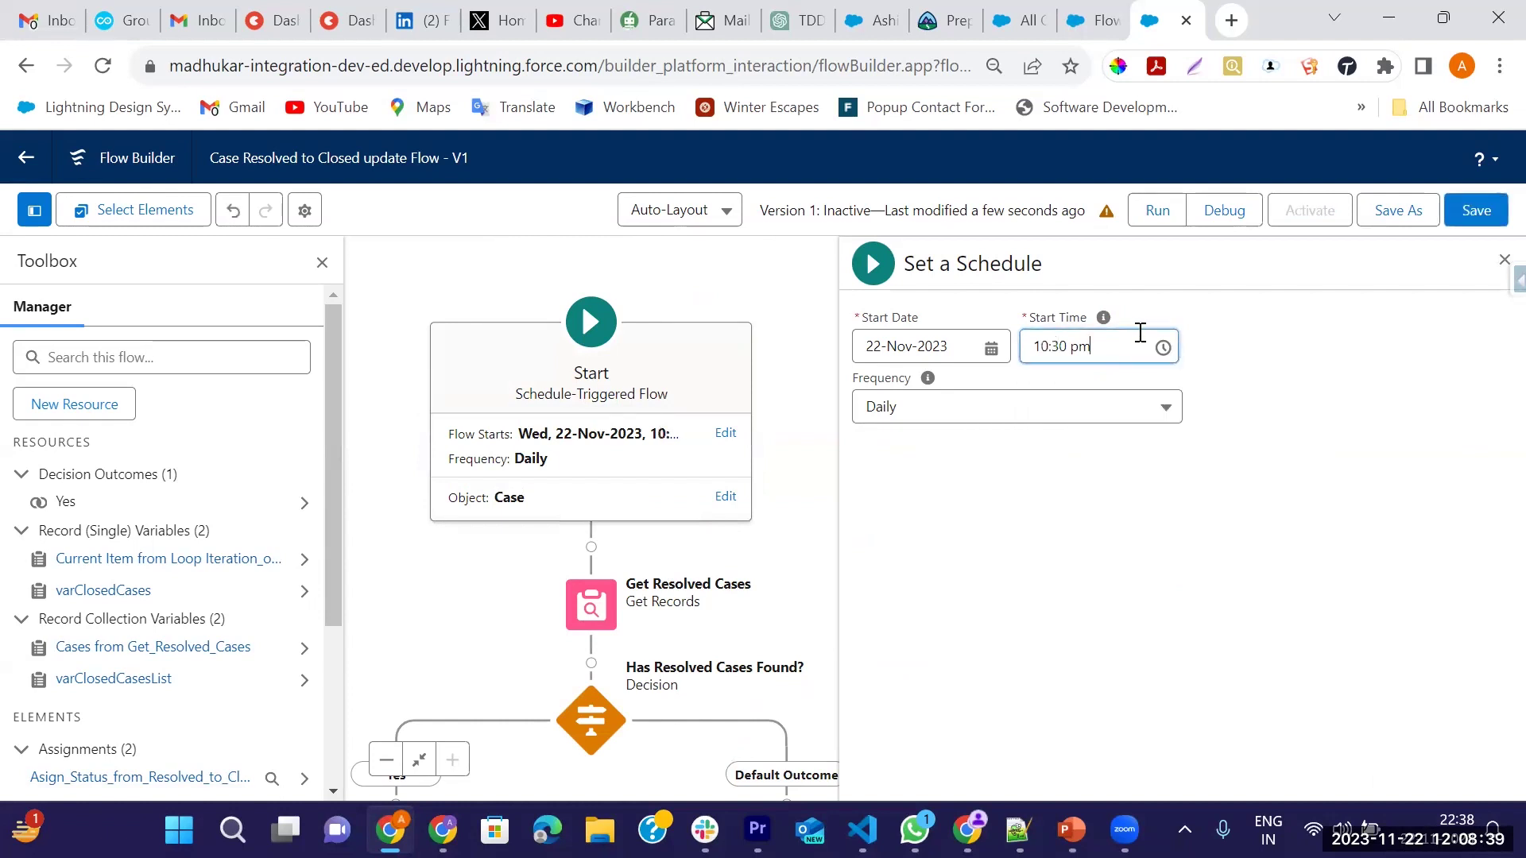
left_click(1066, 346)
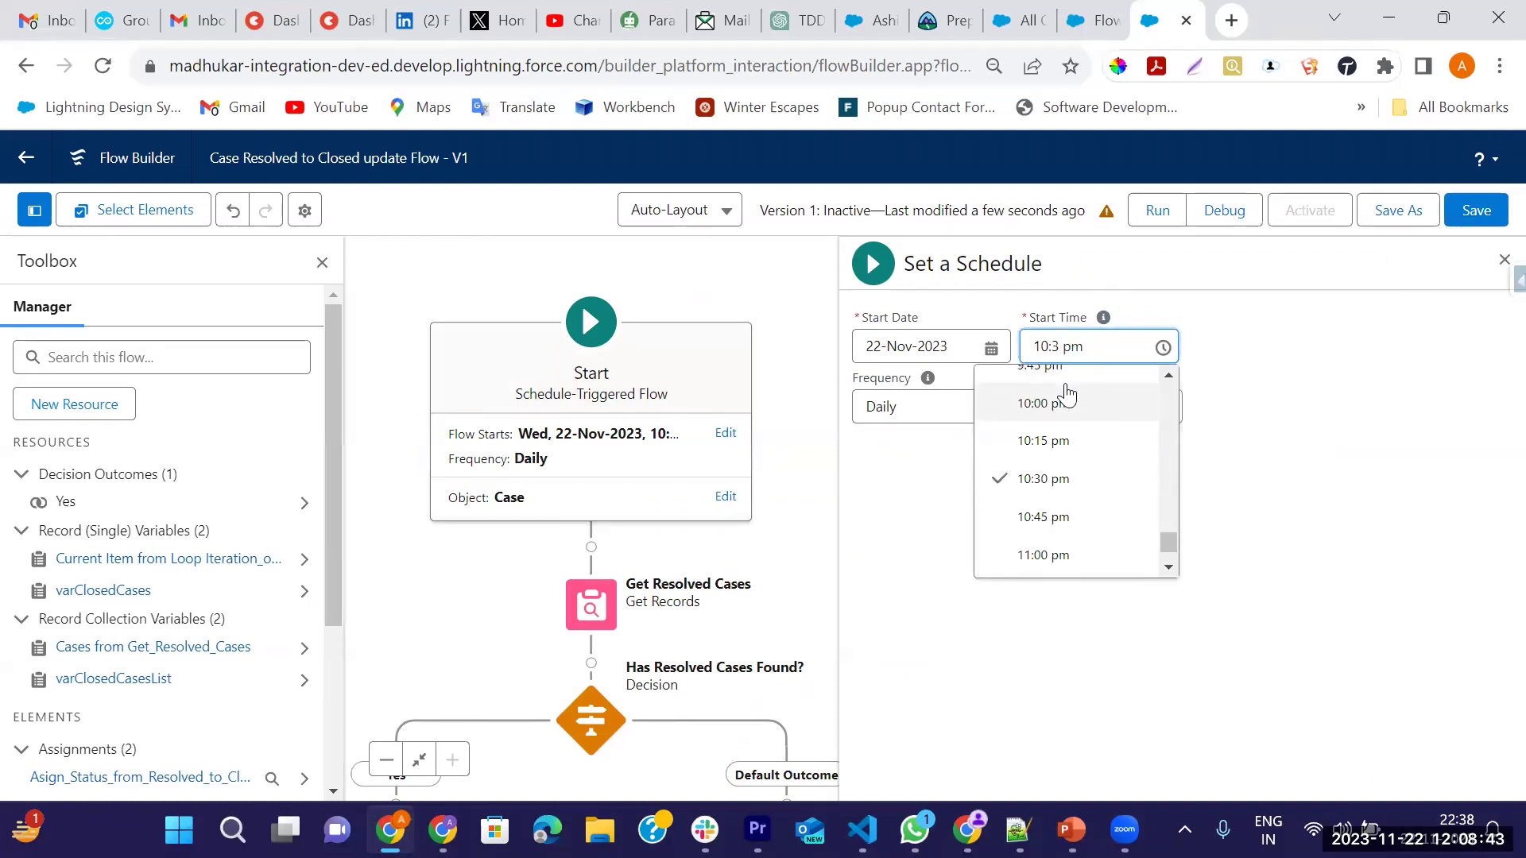
left_click(1260, 339)
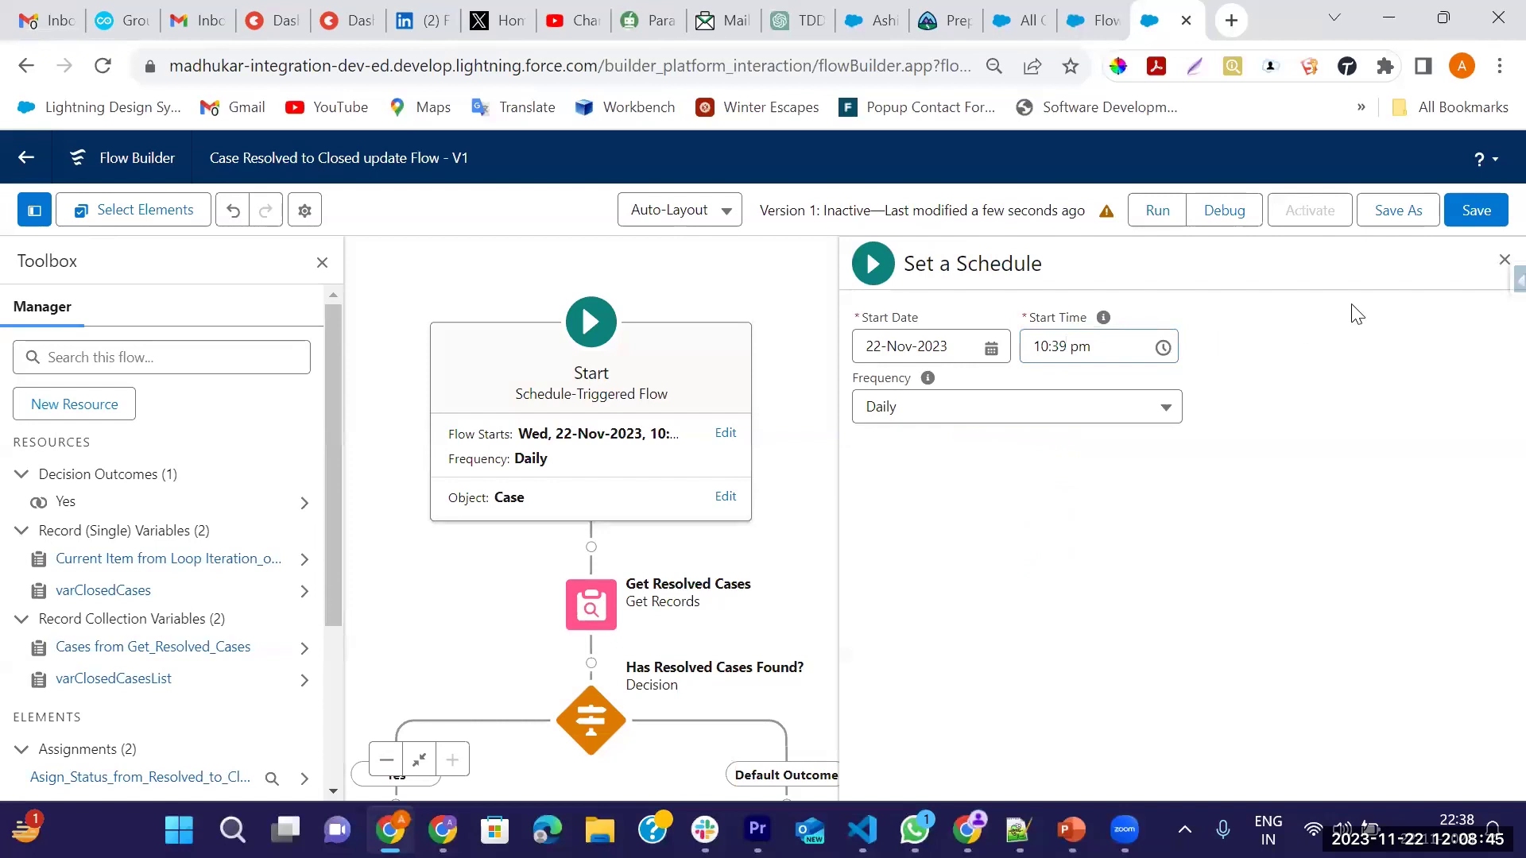
Step: Save the rescheduled flow, activate it and dismiss the issue review
left_click(1459, 213)
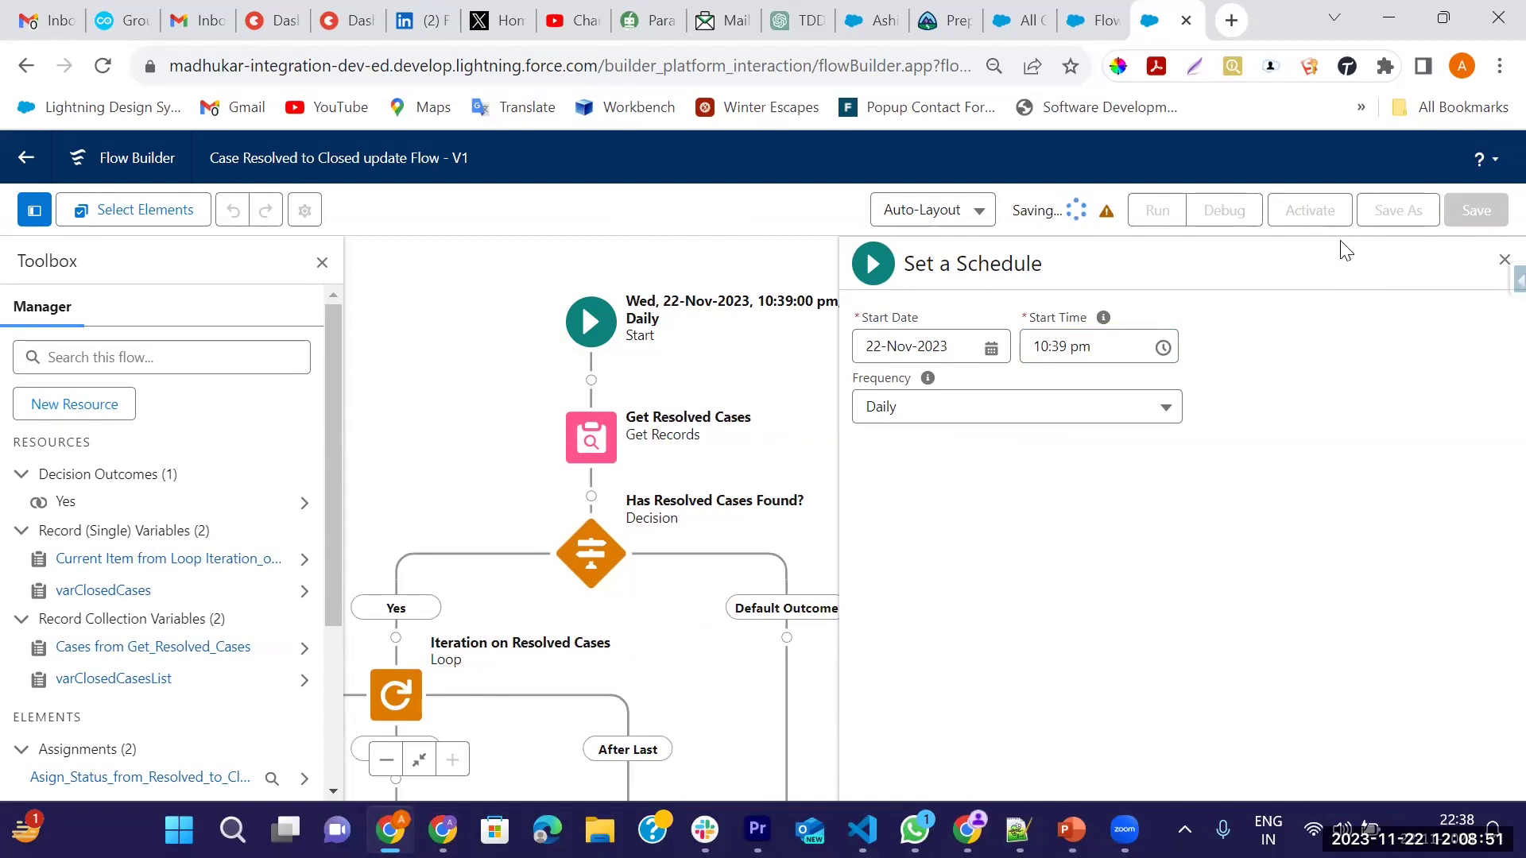
left_click(1320, 218)
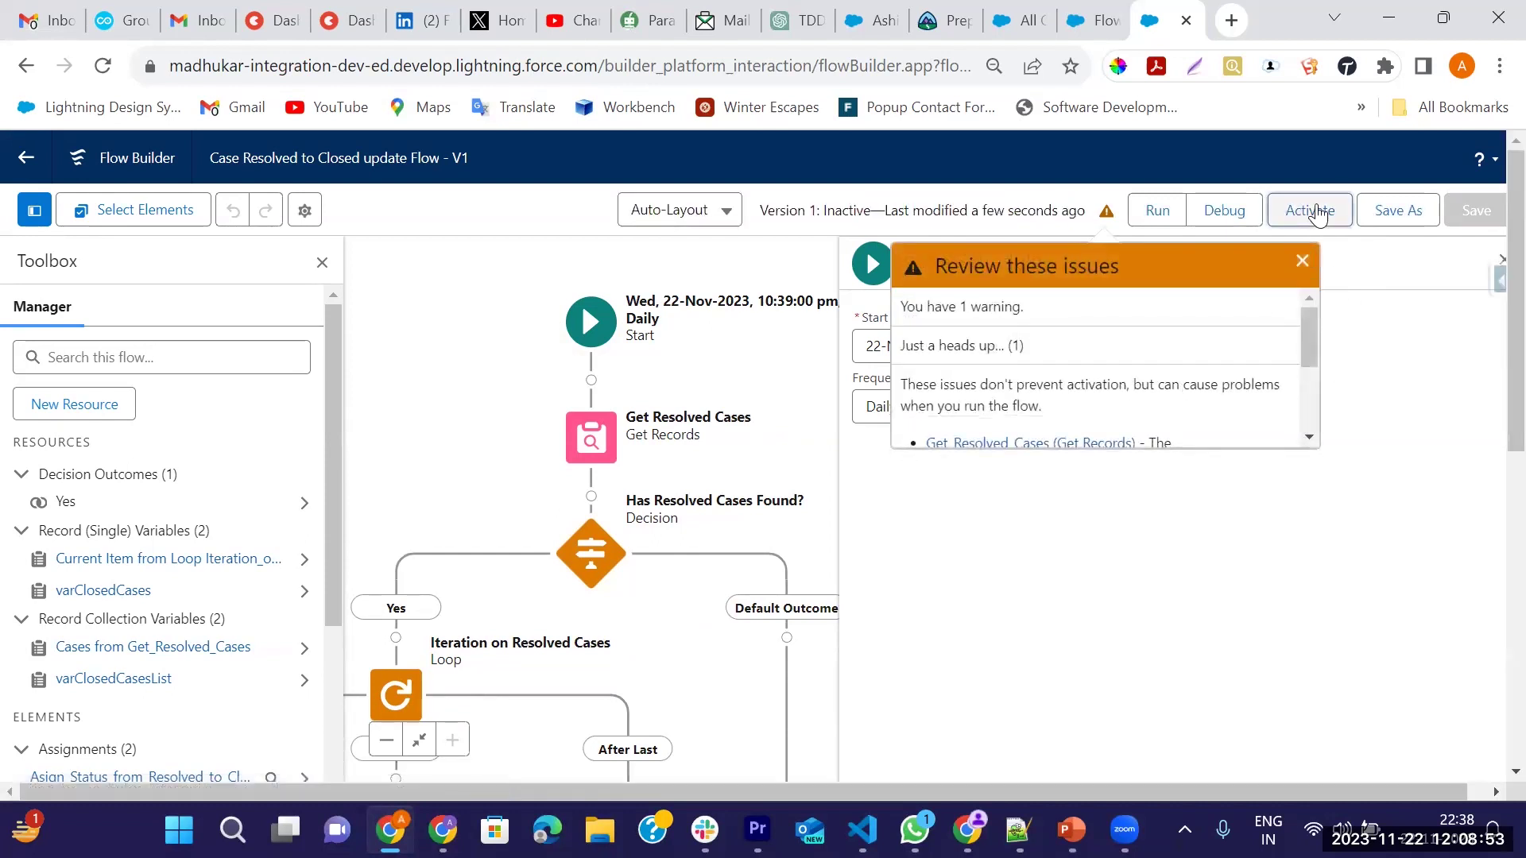
left_click(1302, 261)
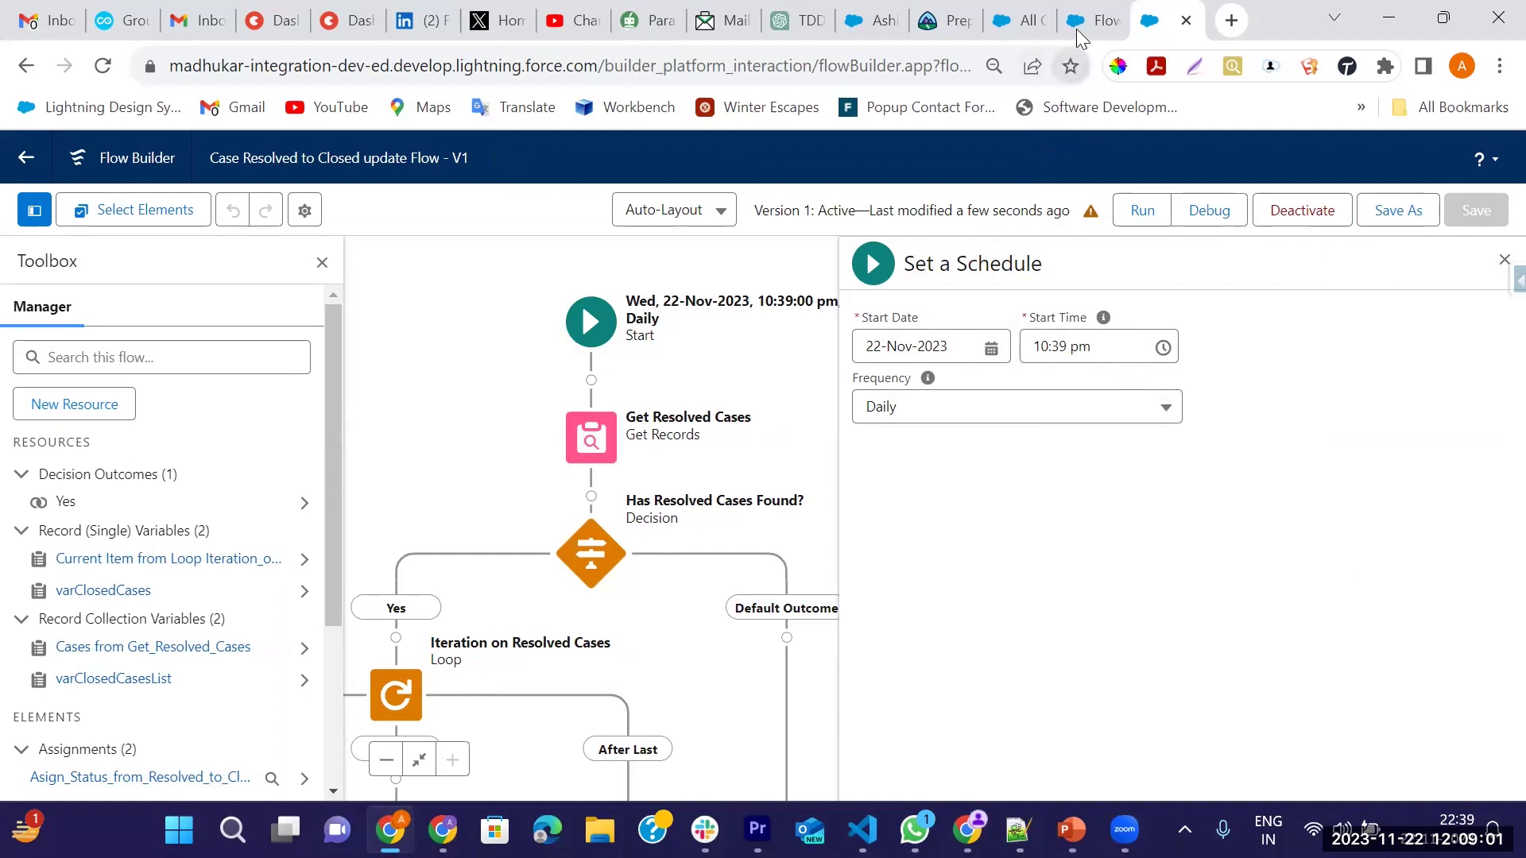
Step: Reload the All Open Cases list to check whether the scheduled flow has processed the Resolved cases
left_click(1016, 26)
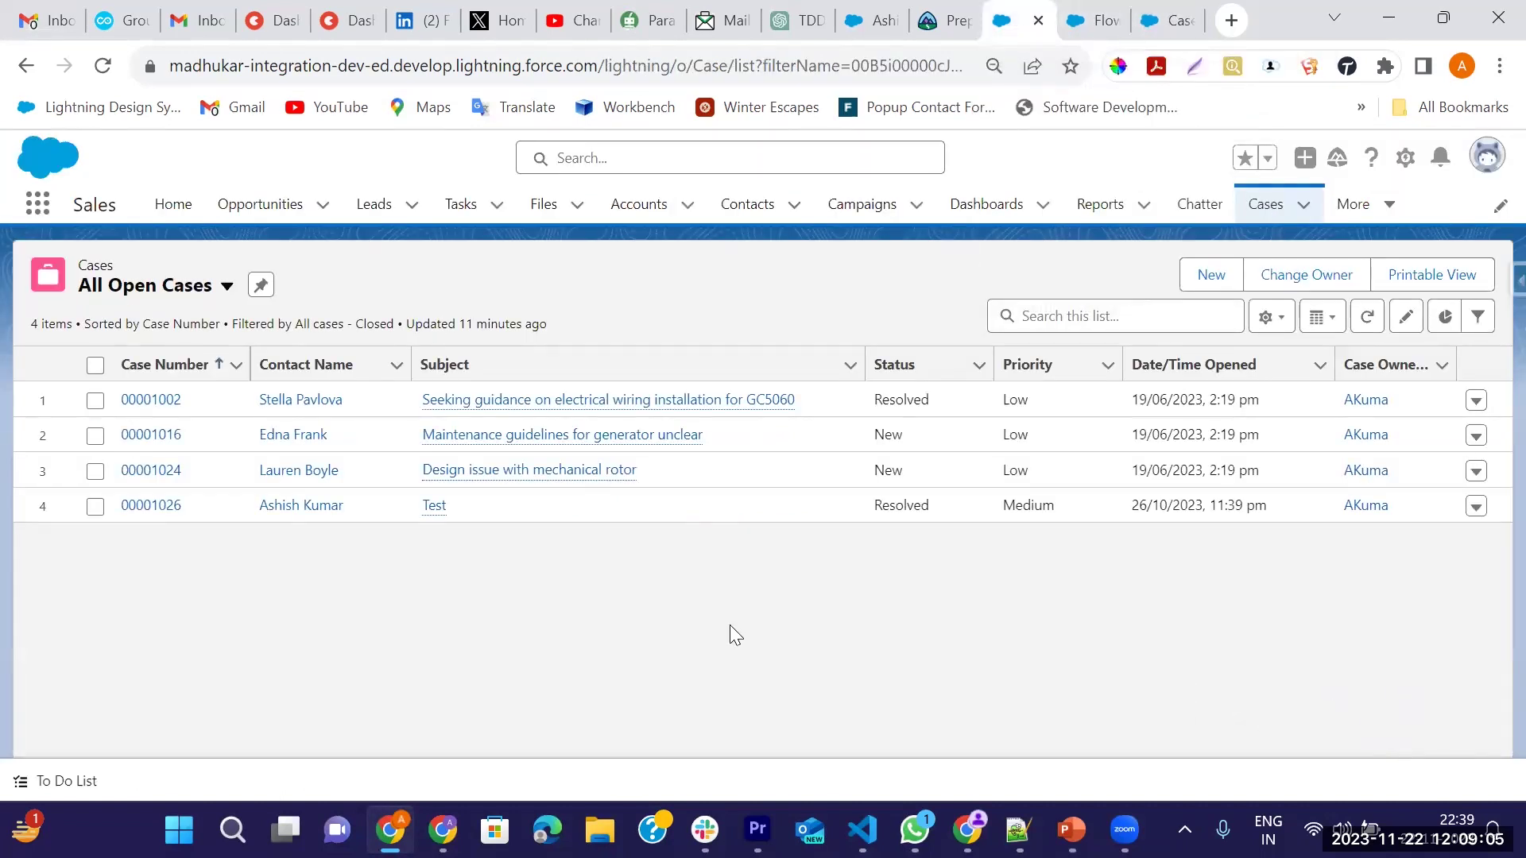
left_click(1165, 20)
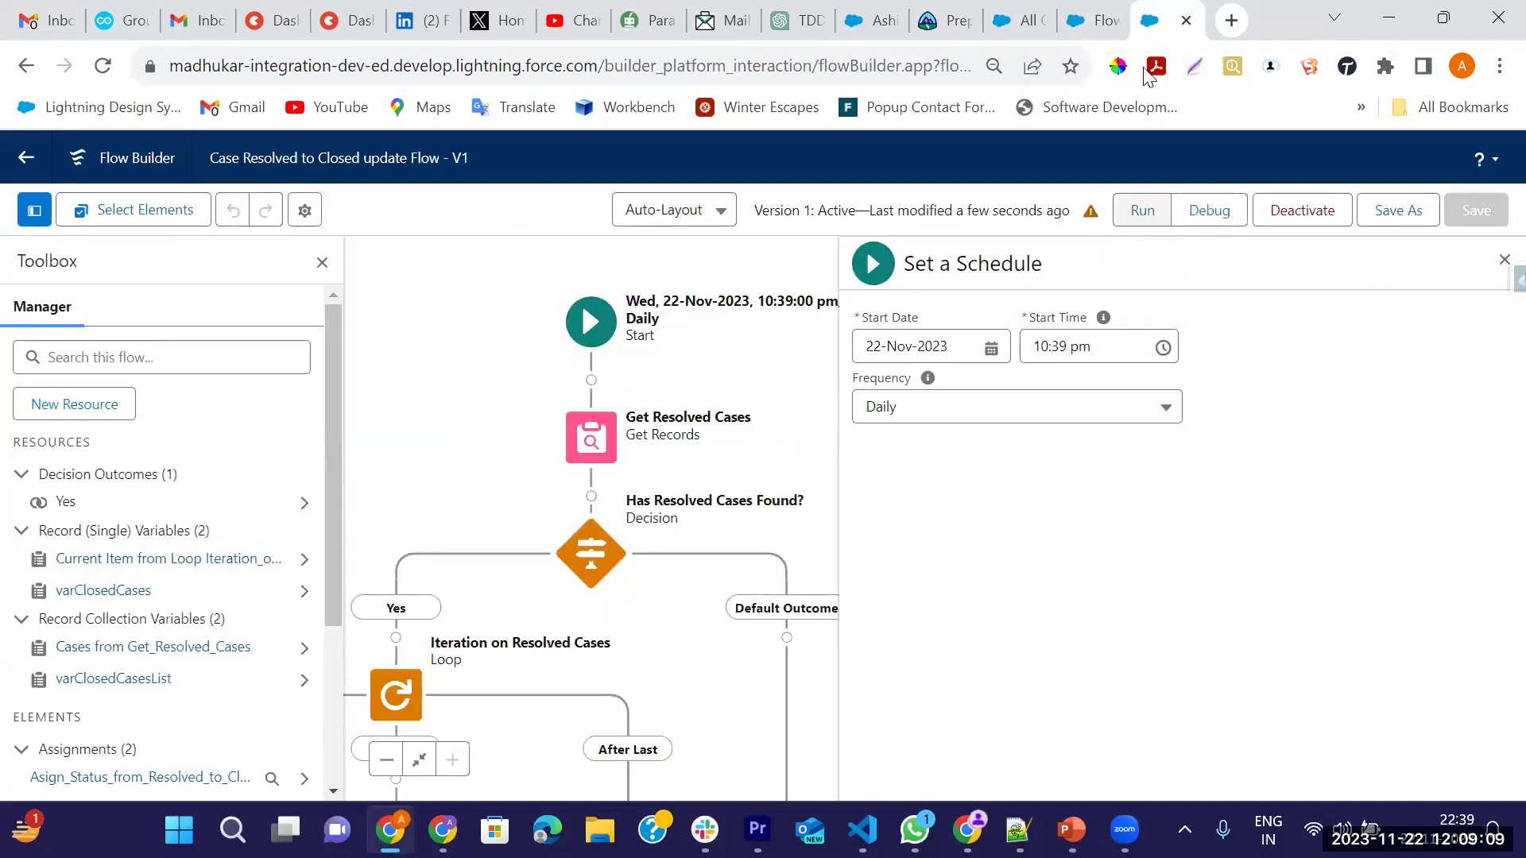
left_click(1010, 22)
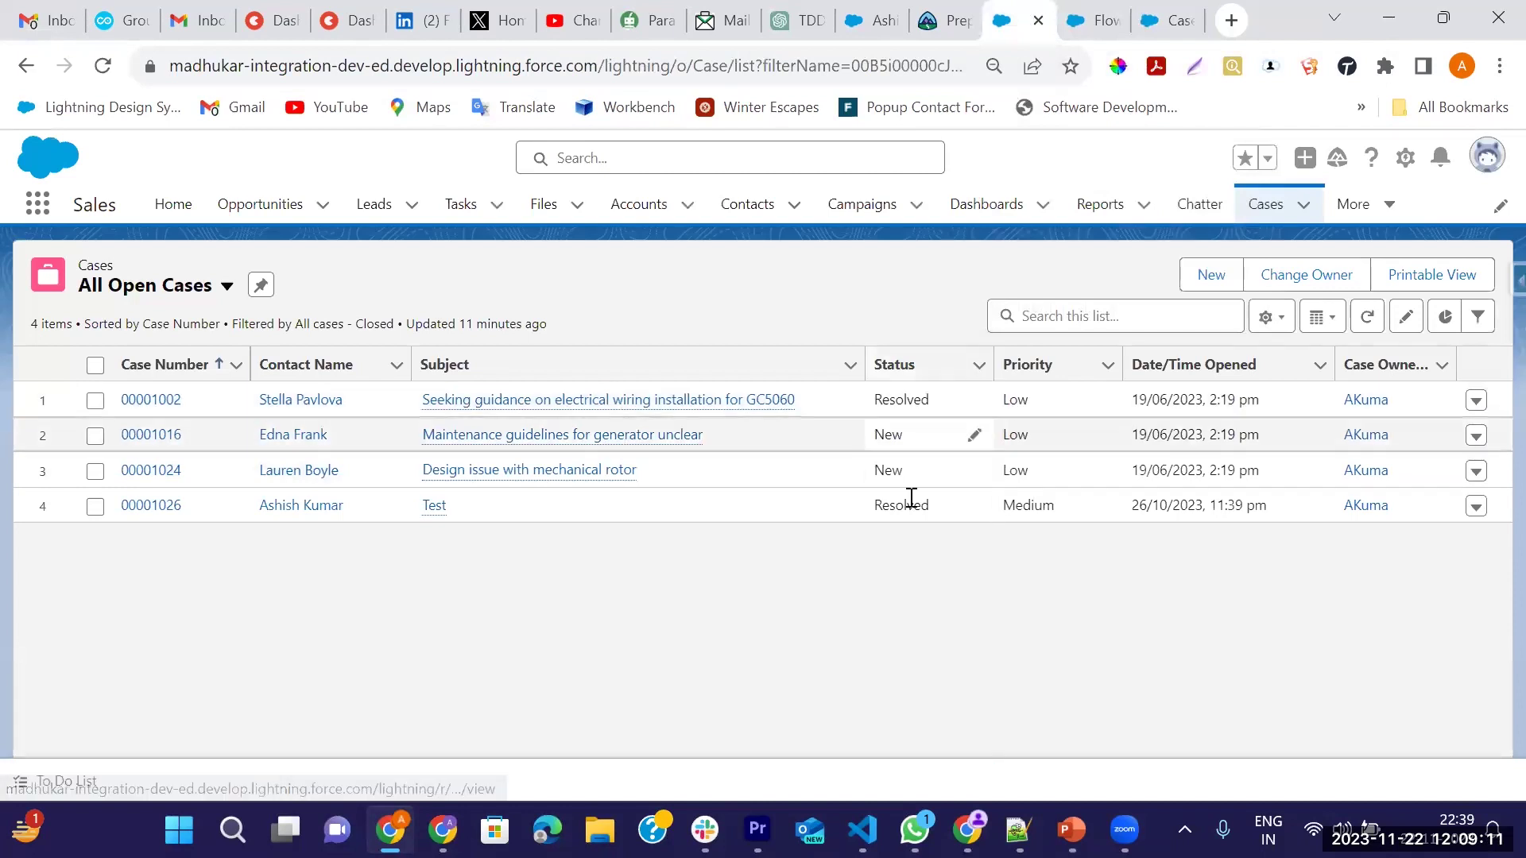
left_click(101, 67)
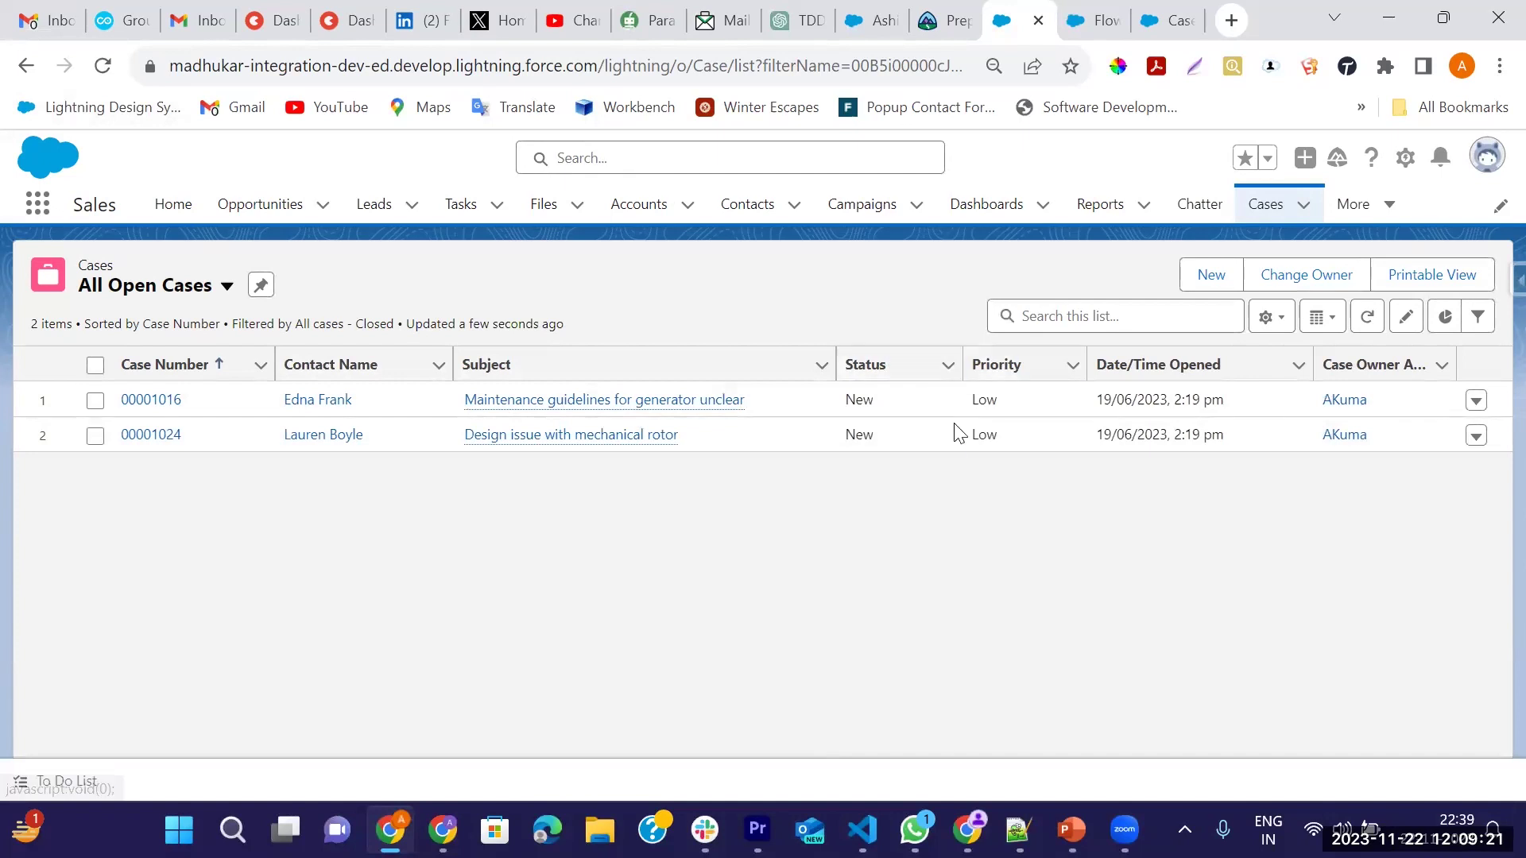
Step: Show the All Closed Cases list view, look through its records and sort them by Date/Time Opened
left_click(227, 287)
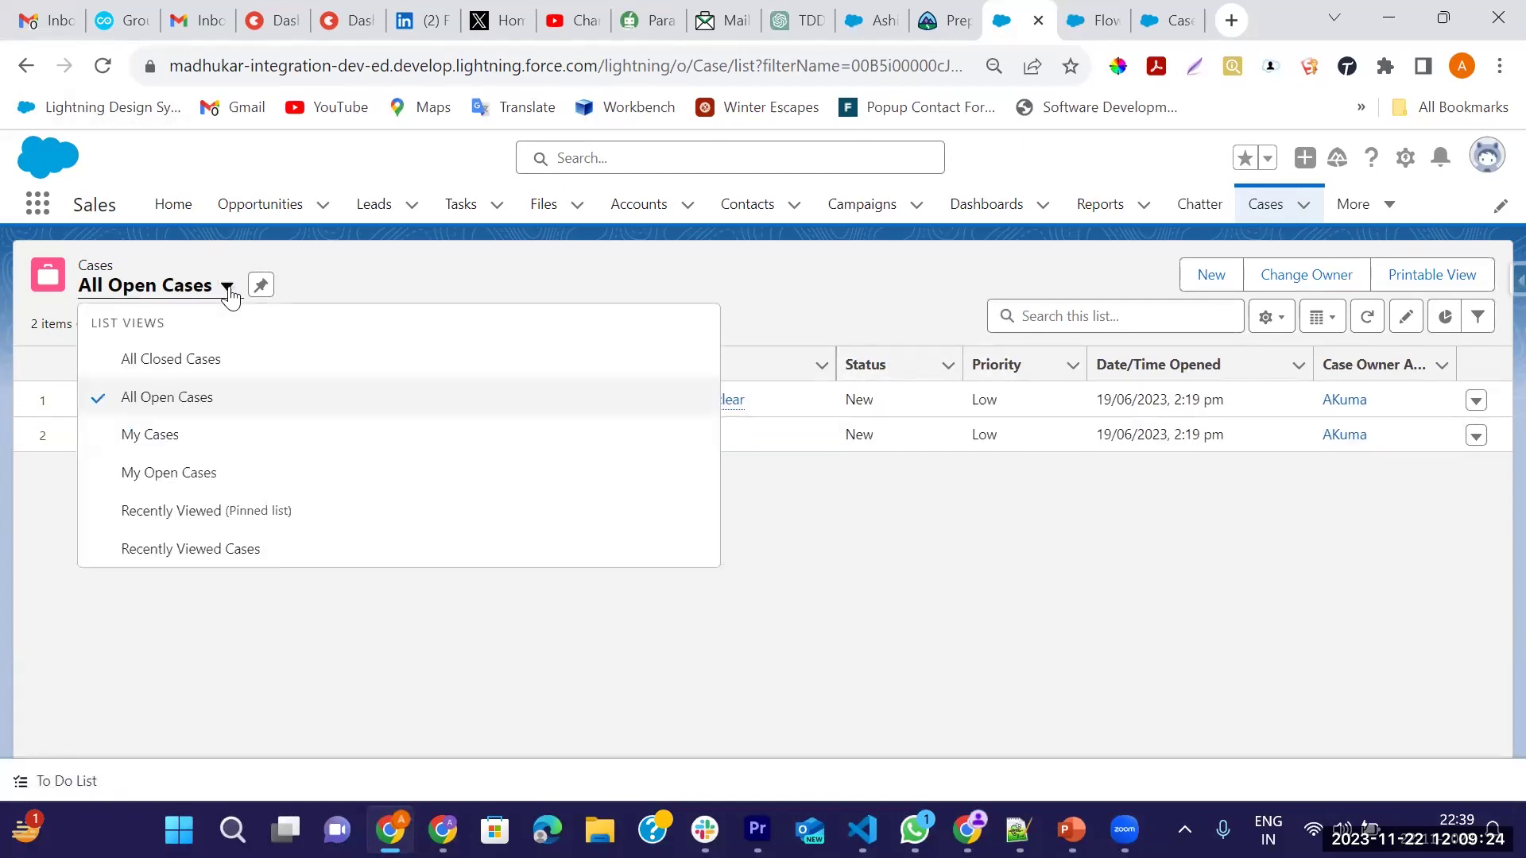
left_click(151, 364)
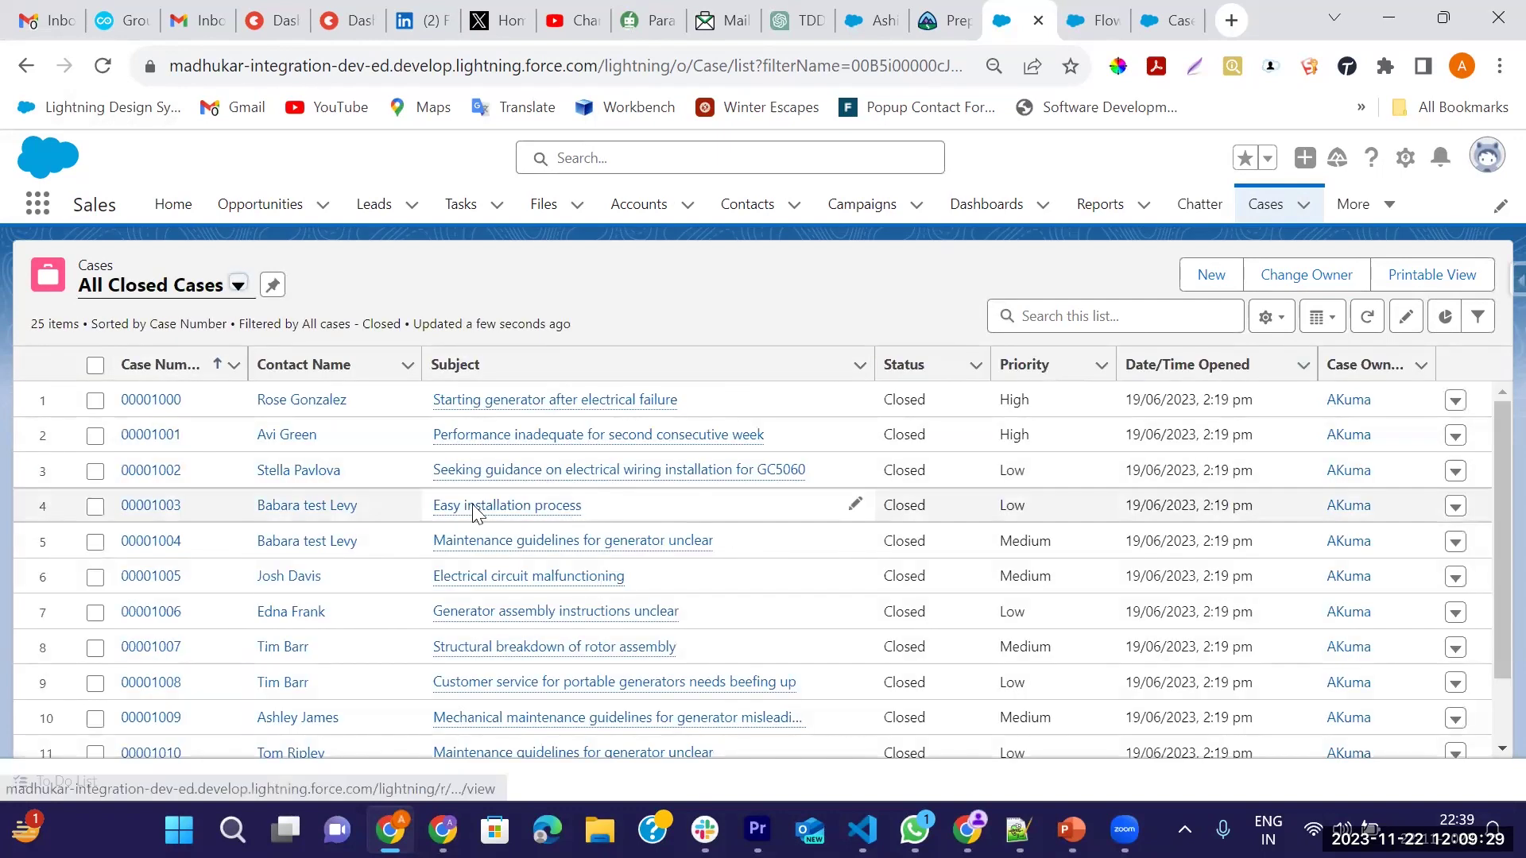
scroll(727, 501, "down", 6)
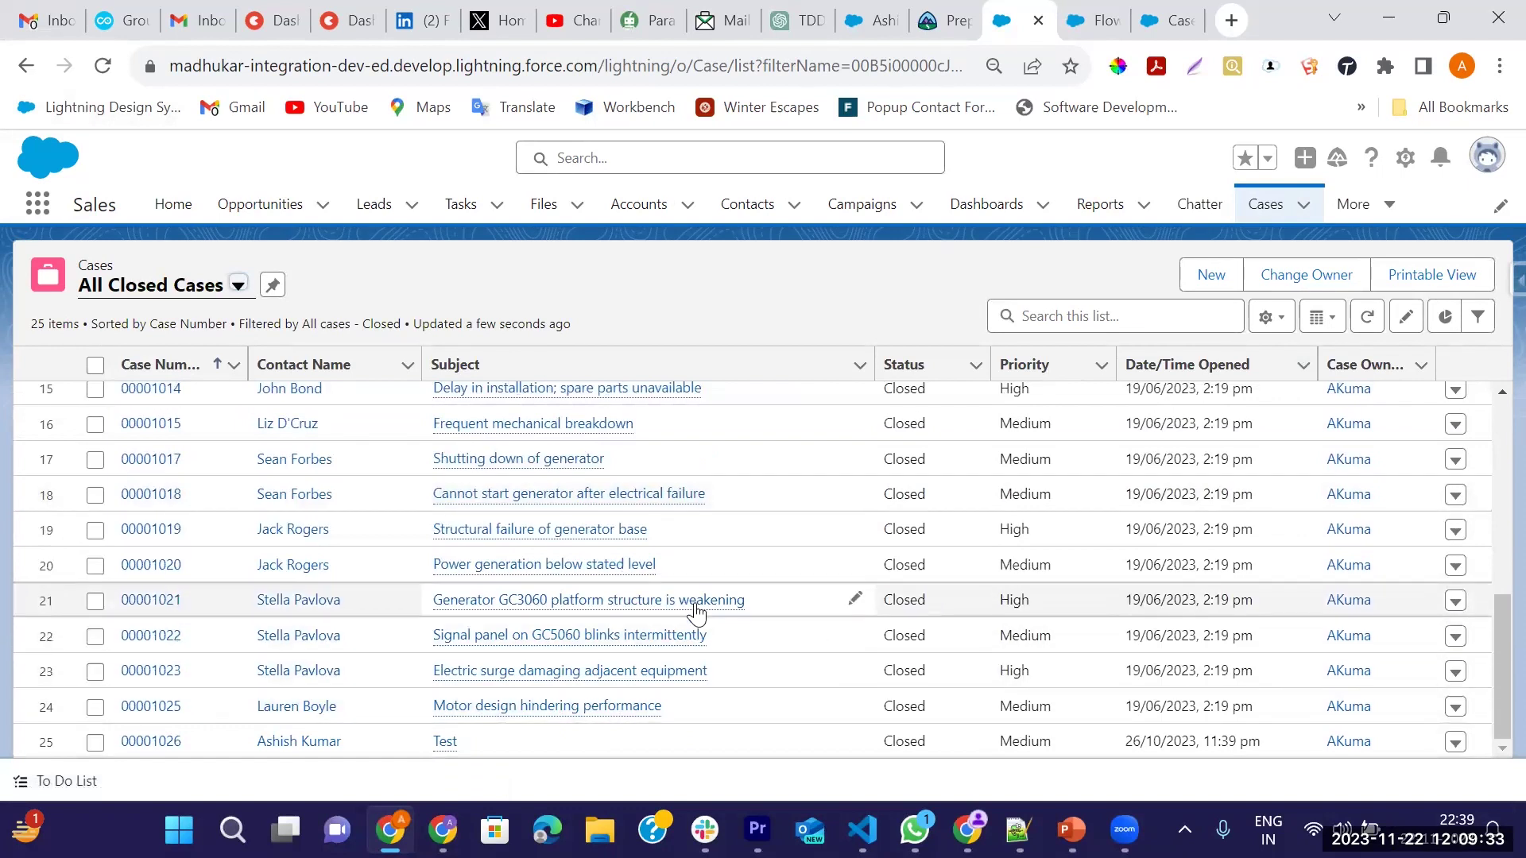
scroll(851, 636, "up", 3)
scroll(852, 599, "up", 3)
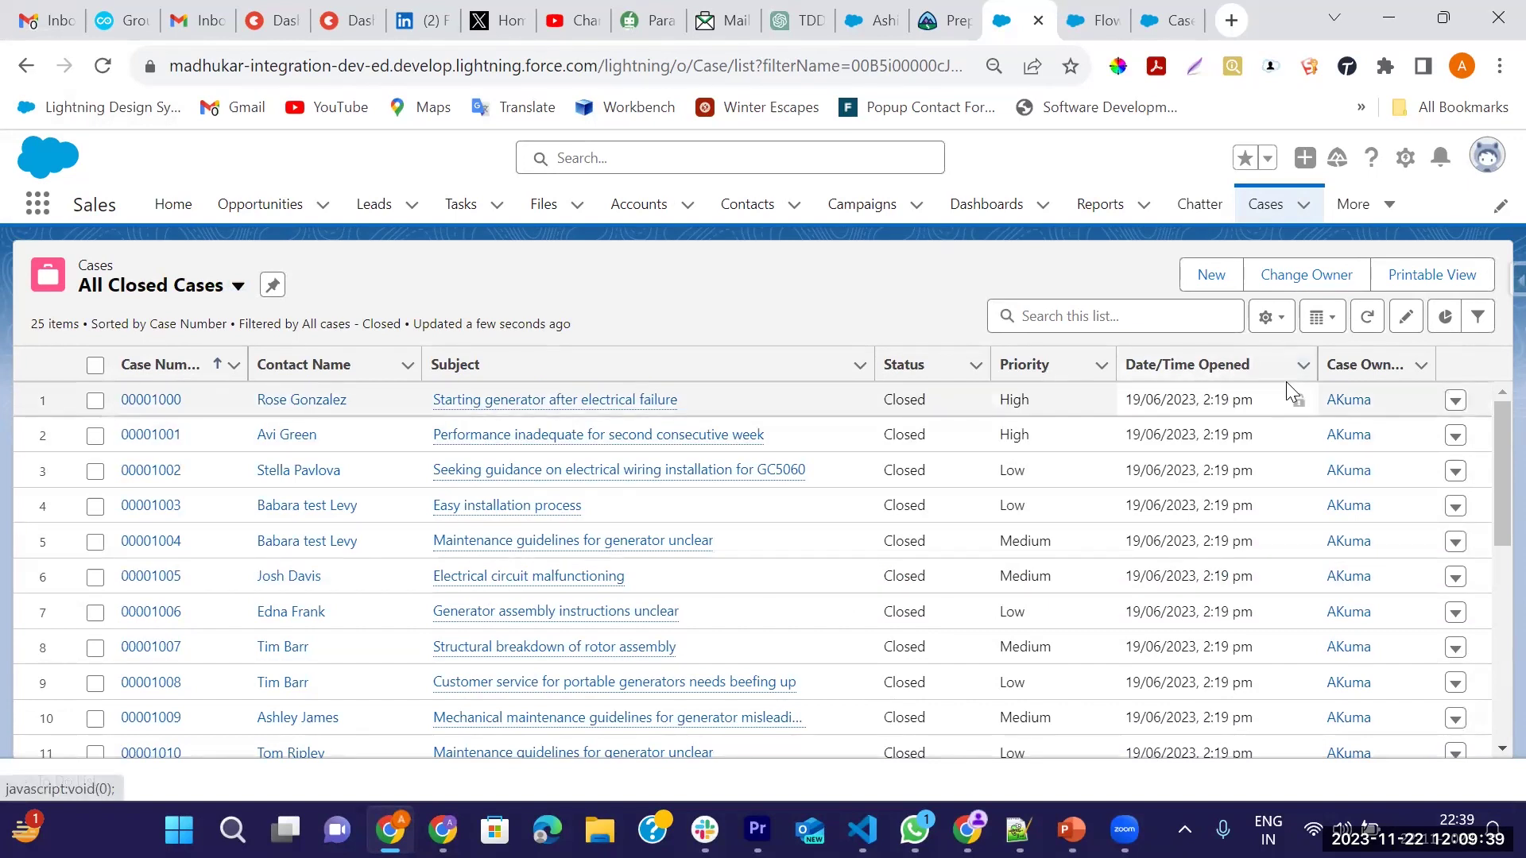
left_click(1264, 367)
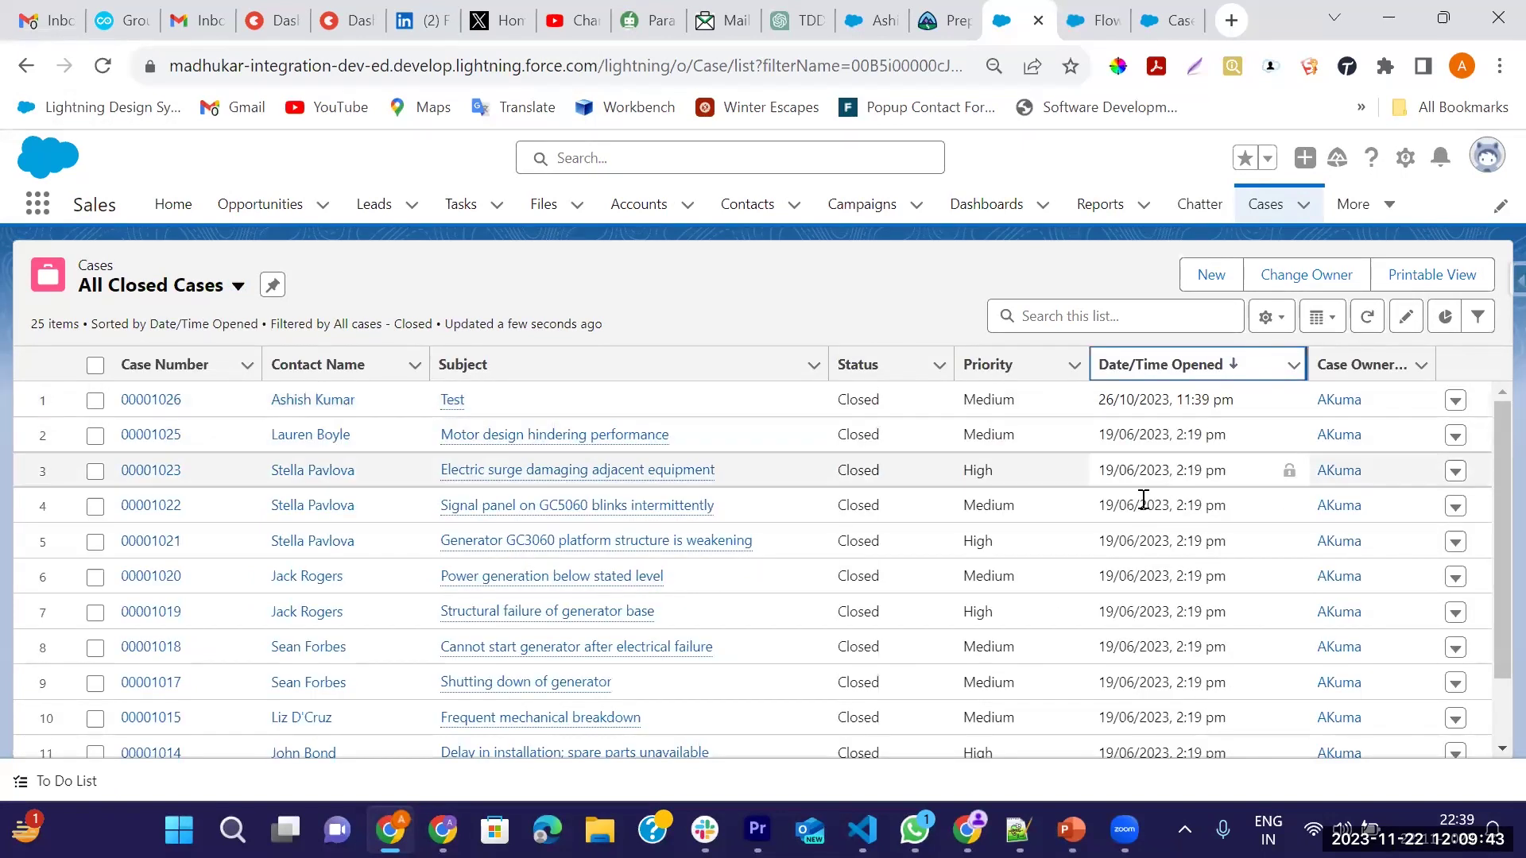
left_click(1235, 370)
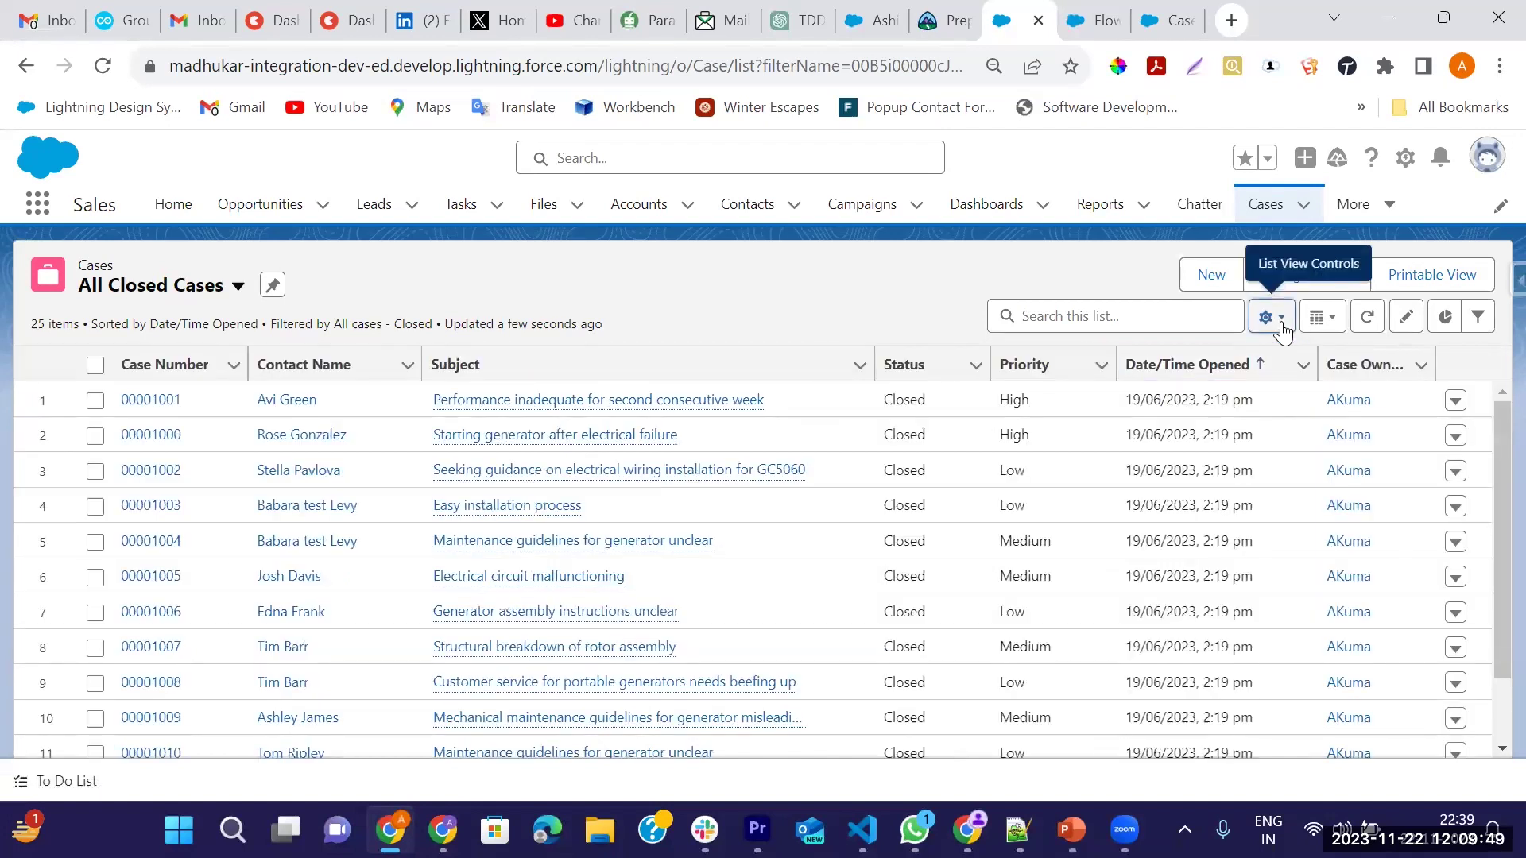
Step: Add Last Modified Date to the visible fields of the All Closed Cases list view and save the selection
left_click(1269, 316)
left_click(1199, 580)
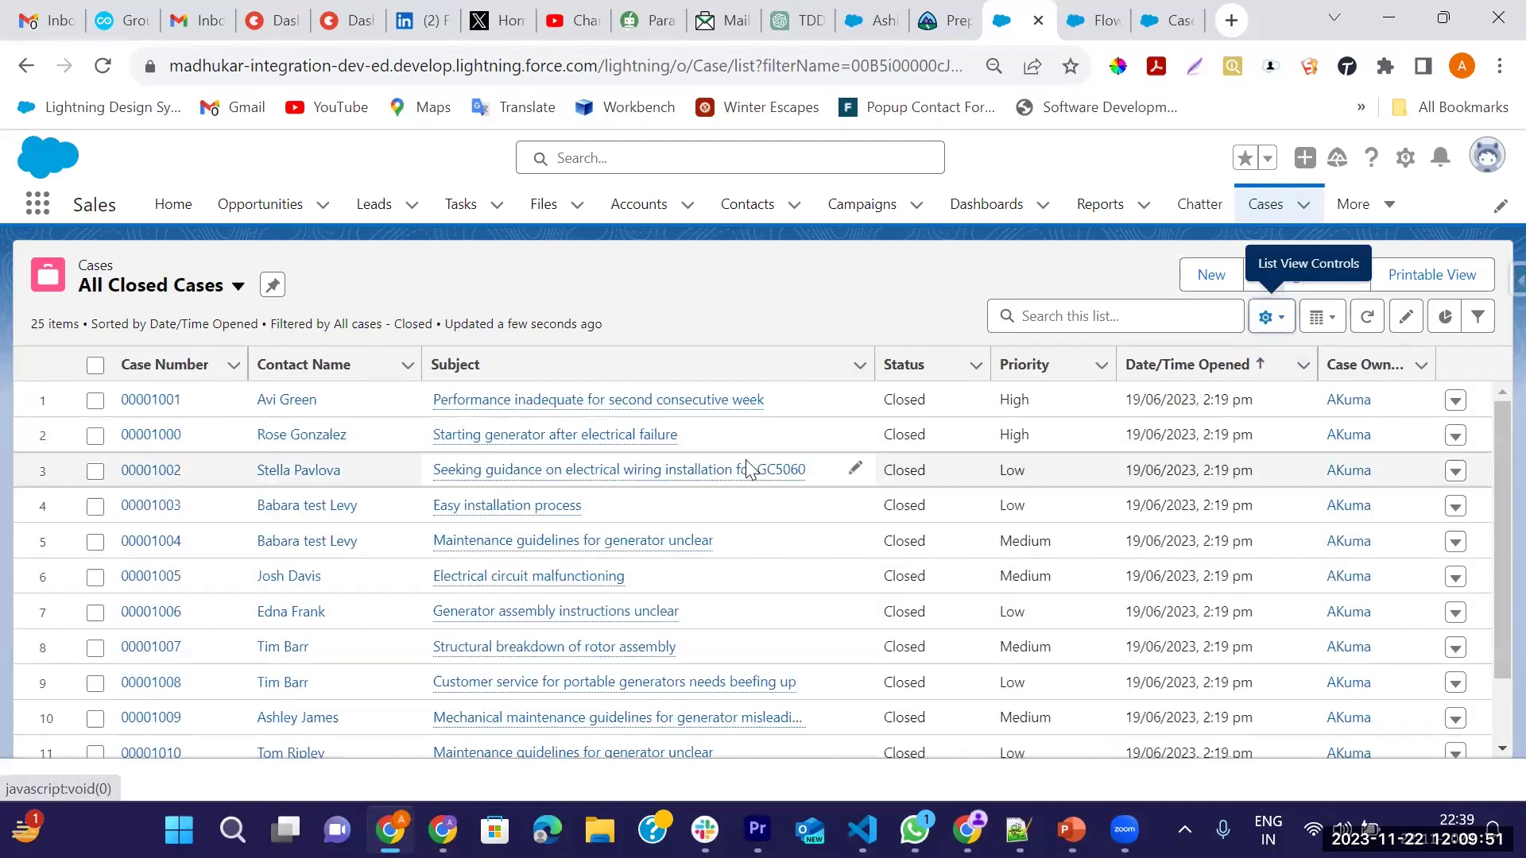
scroll(583, 509, "down", 5)
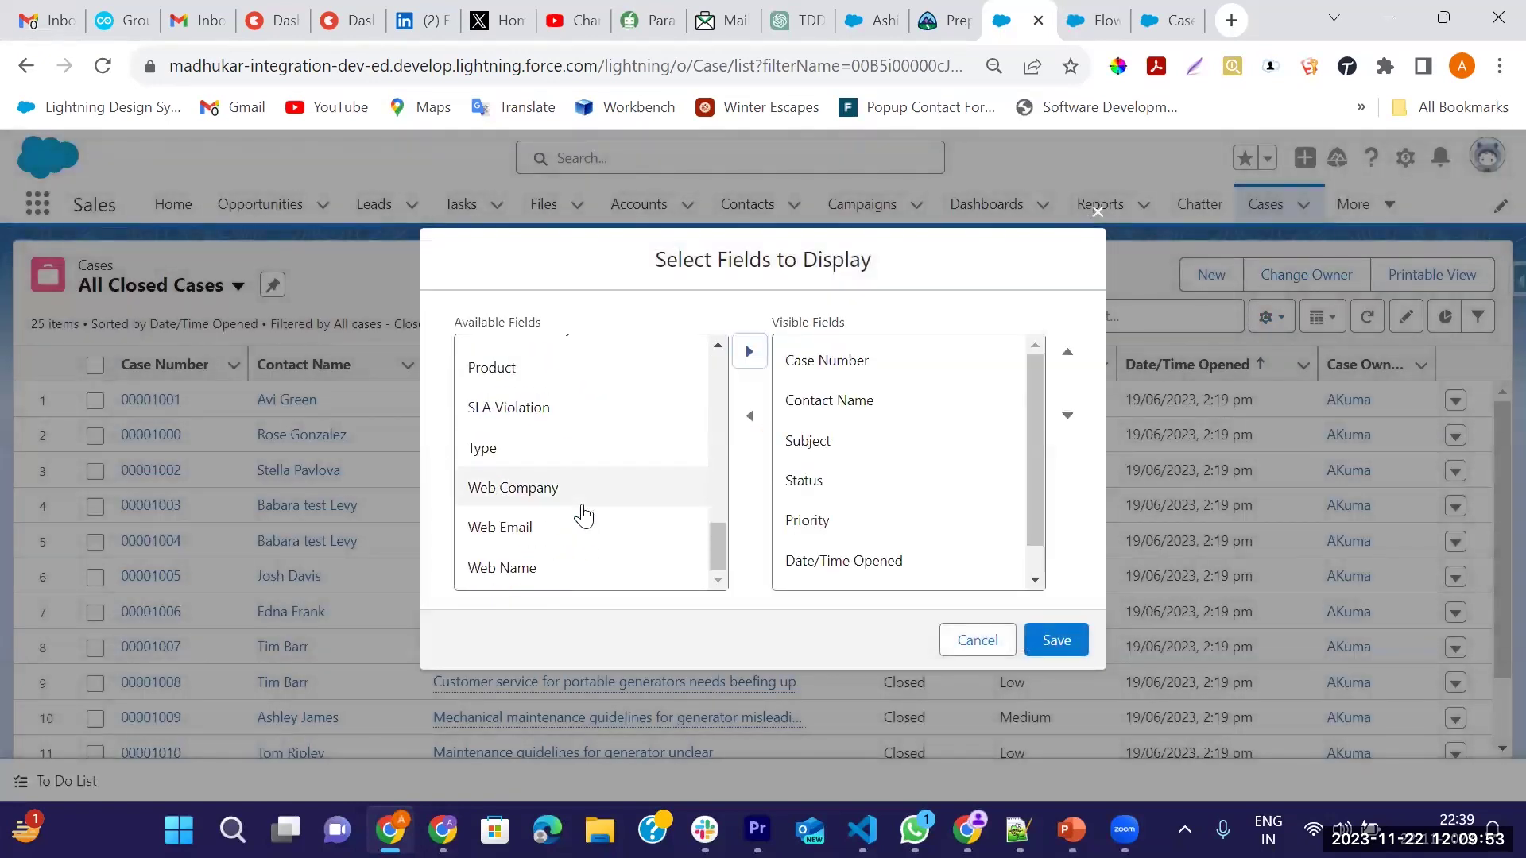
scroll(562, 491, "up", 2)
scroll(572, 490, "up", 3)
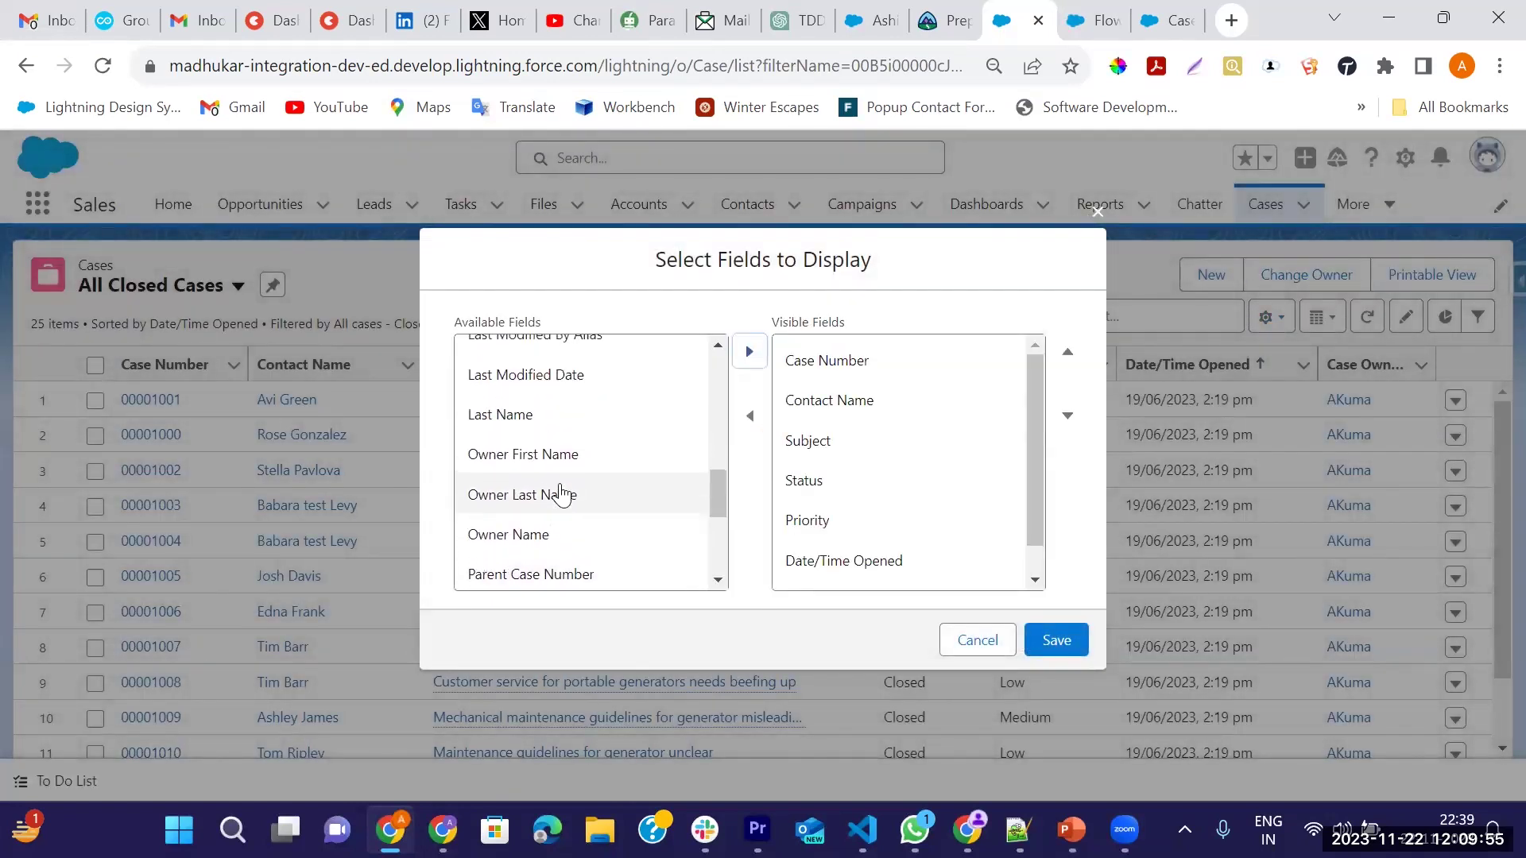
left_click(559, 469)
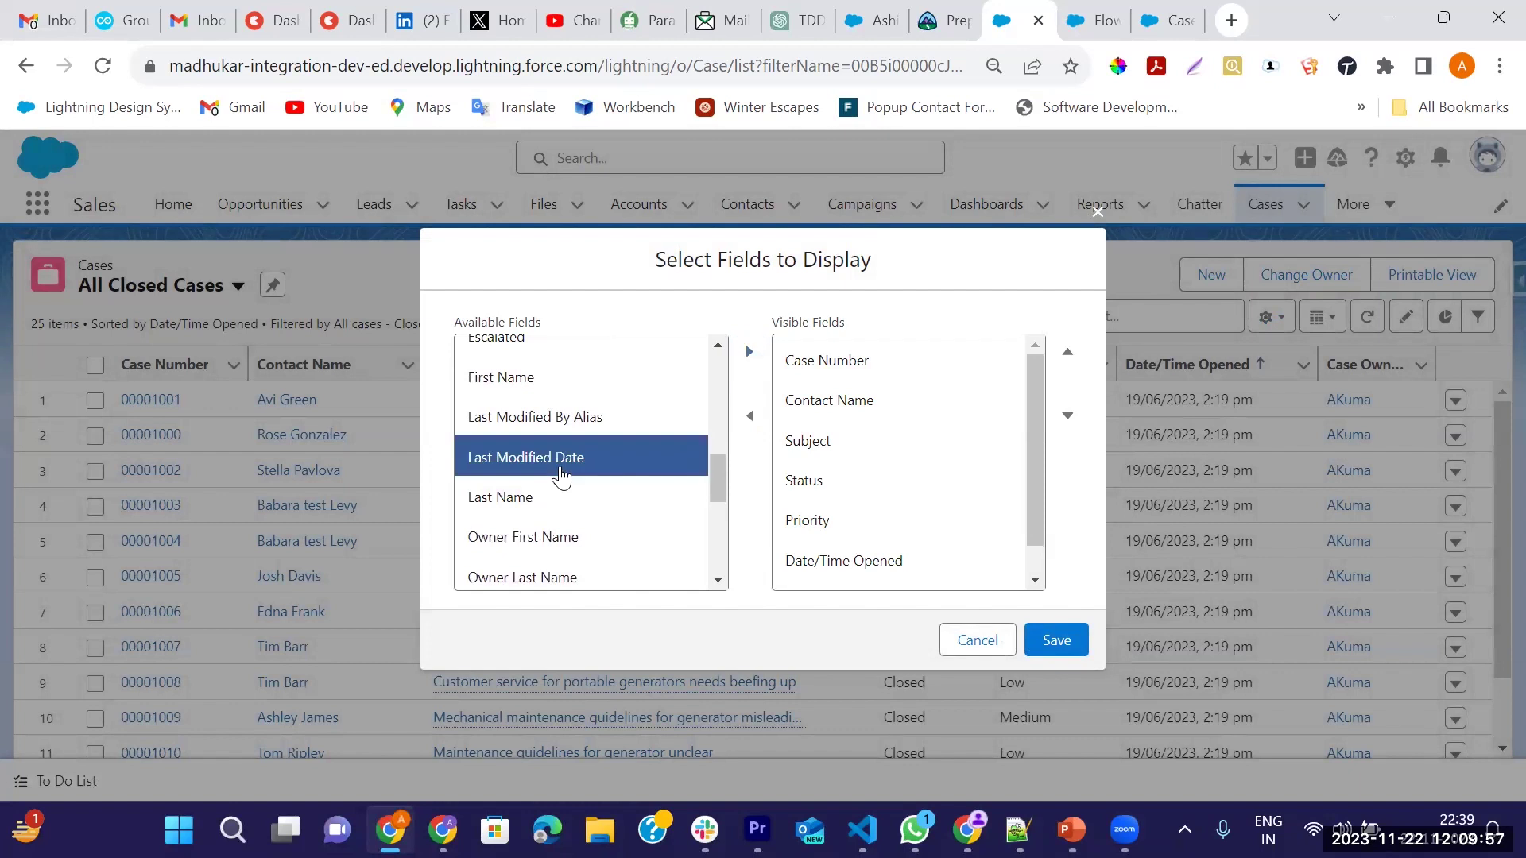
left_click(752, 360)
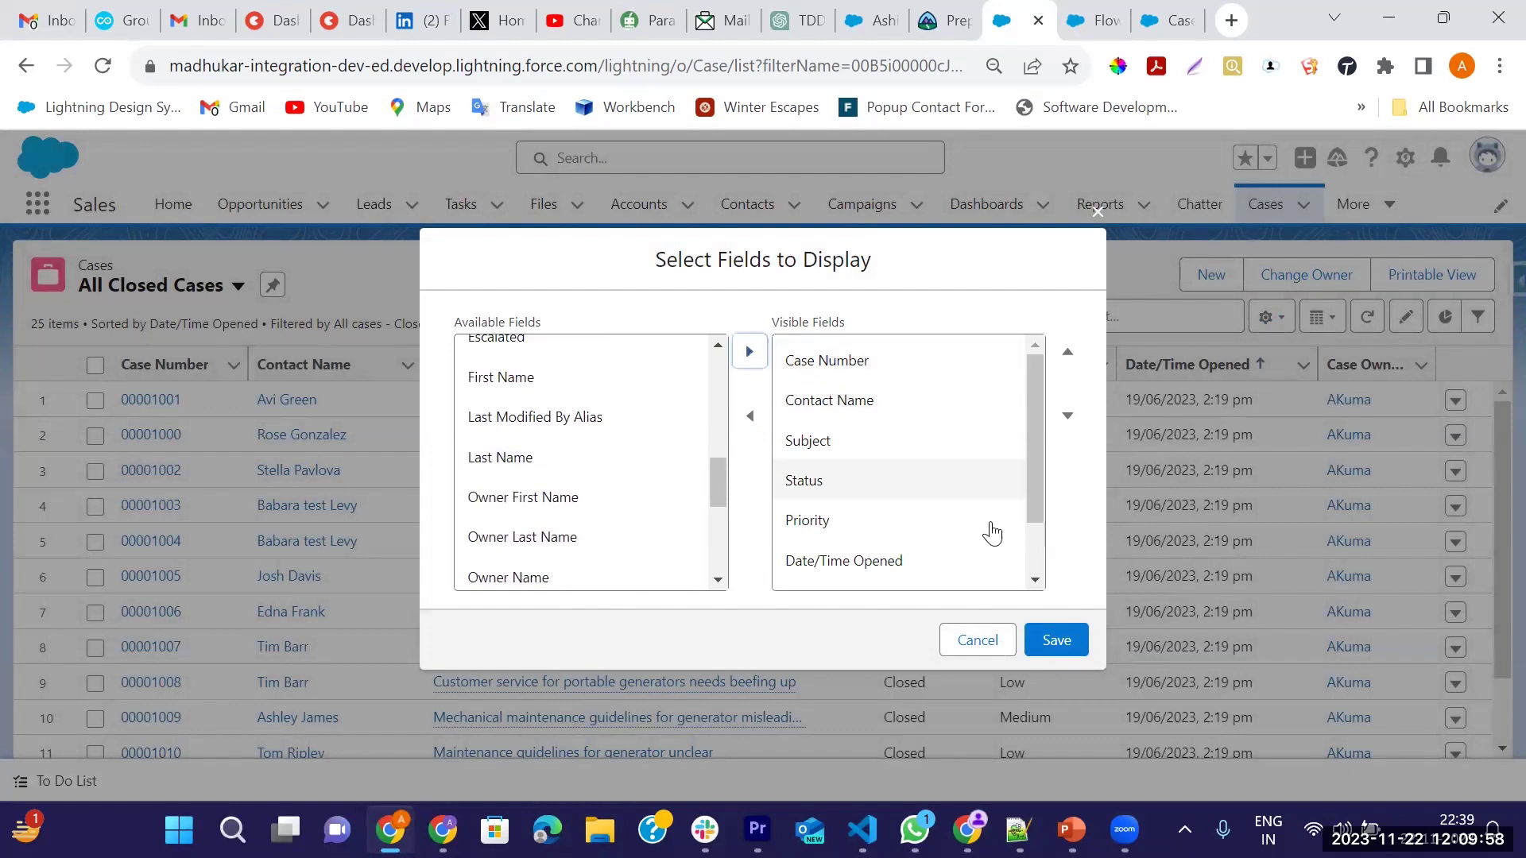
left_click(1047, 641)
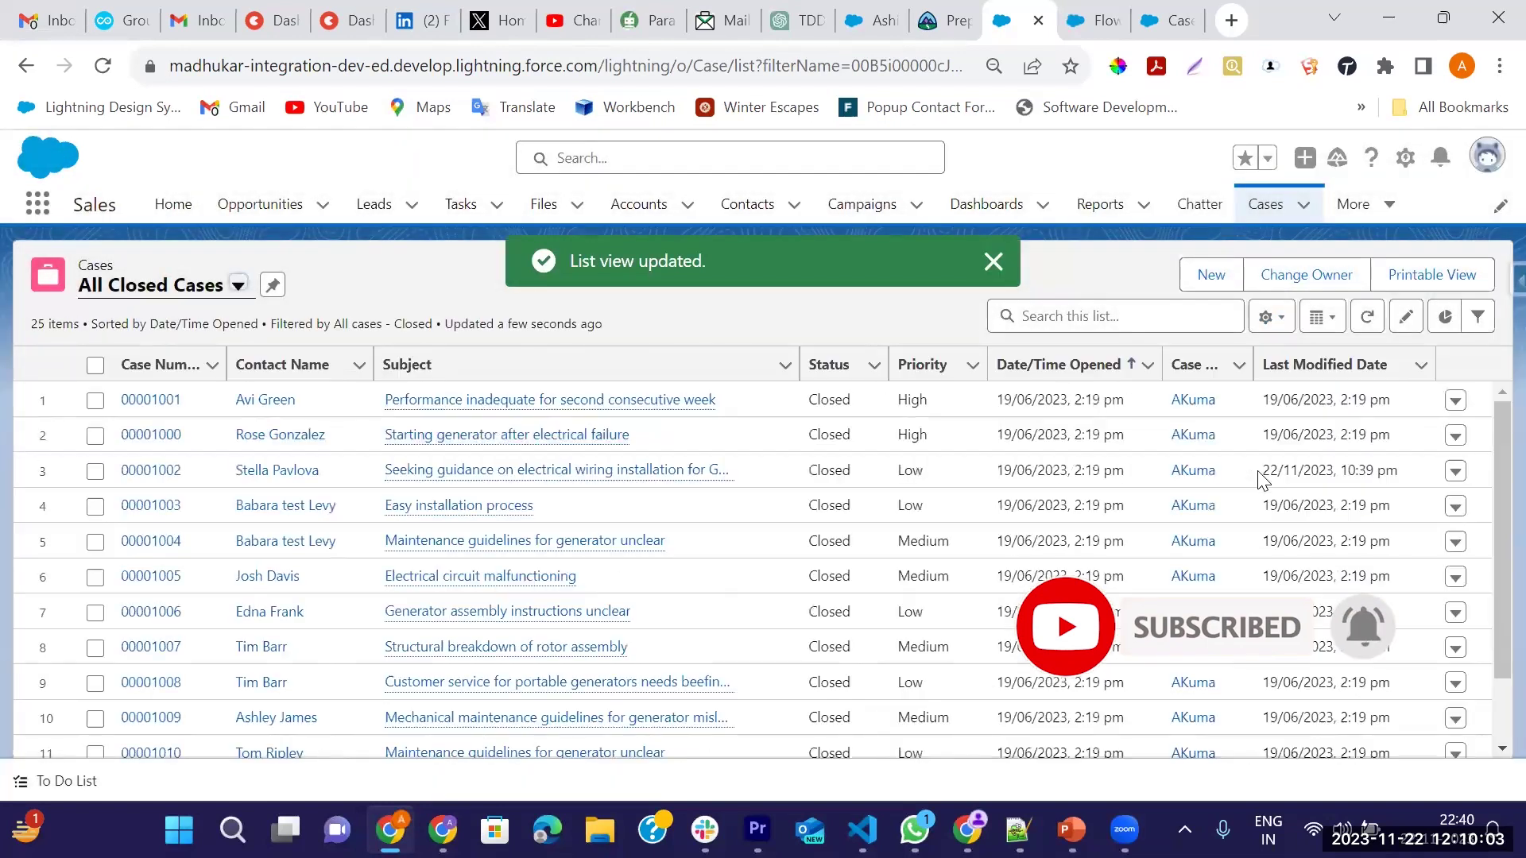
Step: Sort the closed cases by Last Modified Date, newest first, and examine the modification times of the first two cases
left_click(1395, 372)
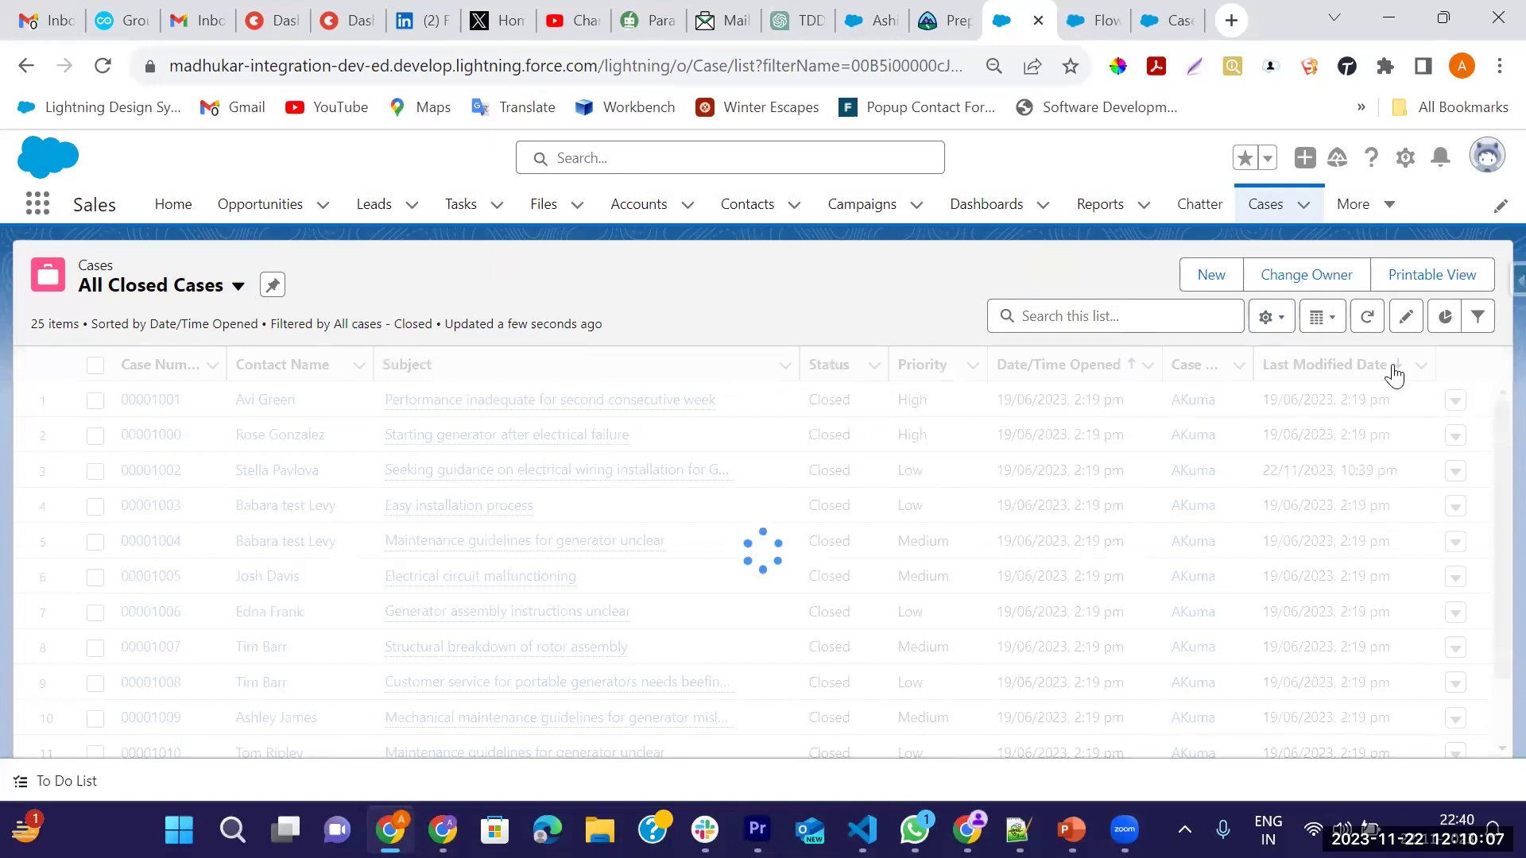
left_click_drag(1266, 401, 1375, 399)
left_click_drag(1264, 438, 1371, 437)
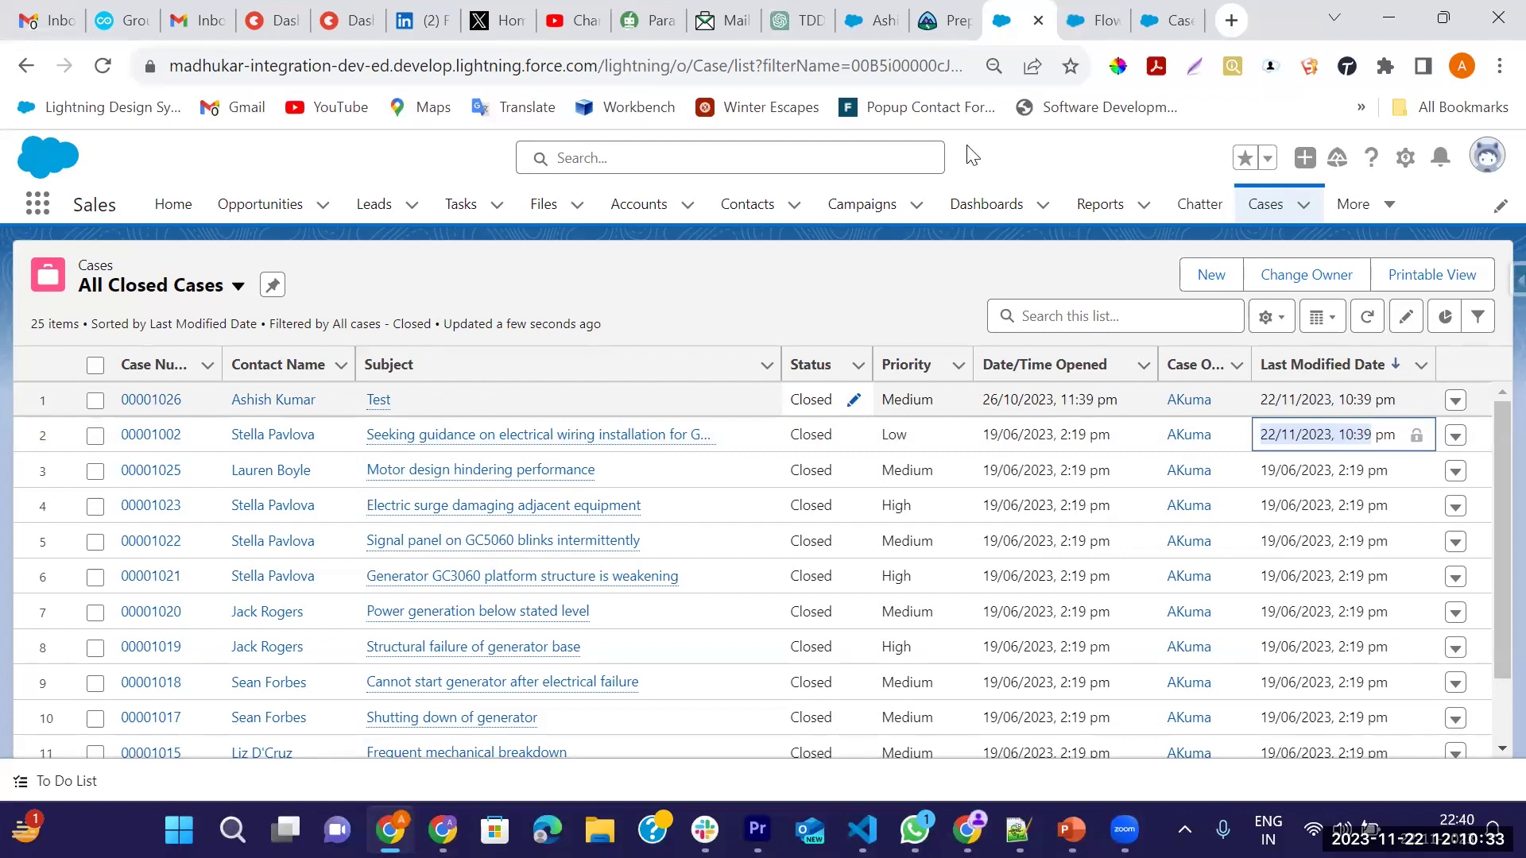
Step: Return to the flow, close the schedule settings and review its elements from Start through the decision, loop and assignments
left_click(1190, 11)
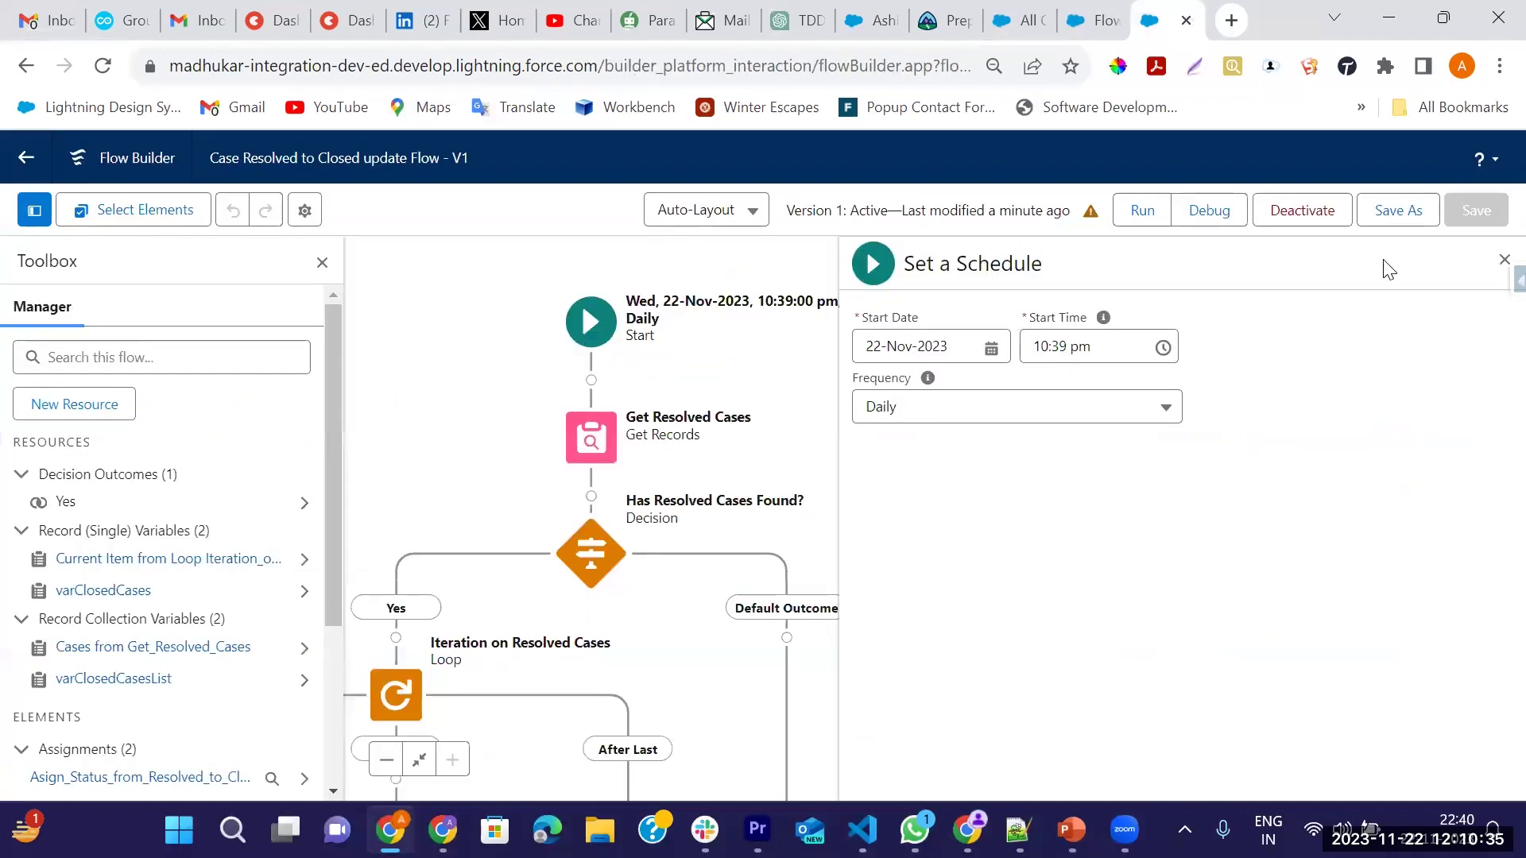
left_click(1504, 261)
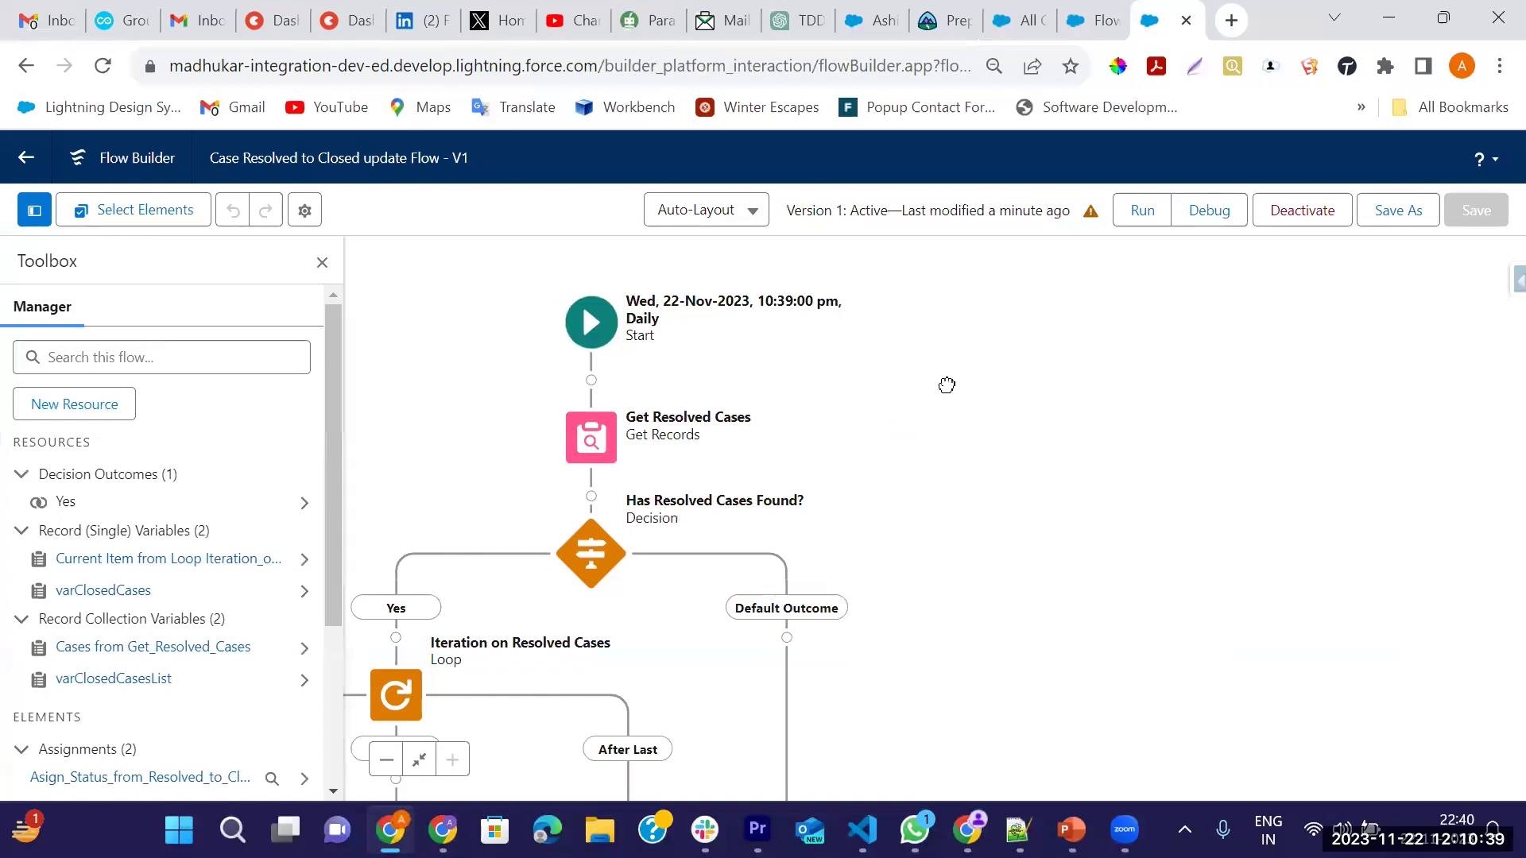
left_click_drag(947, 384, 1074, 301)
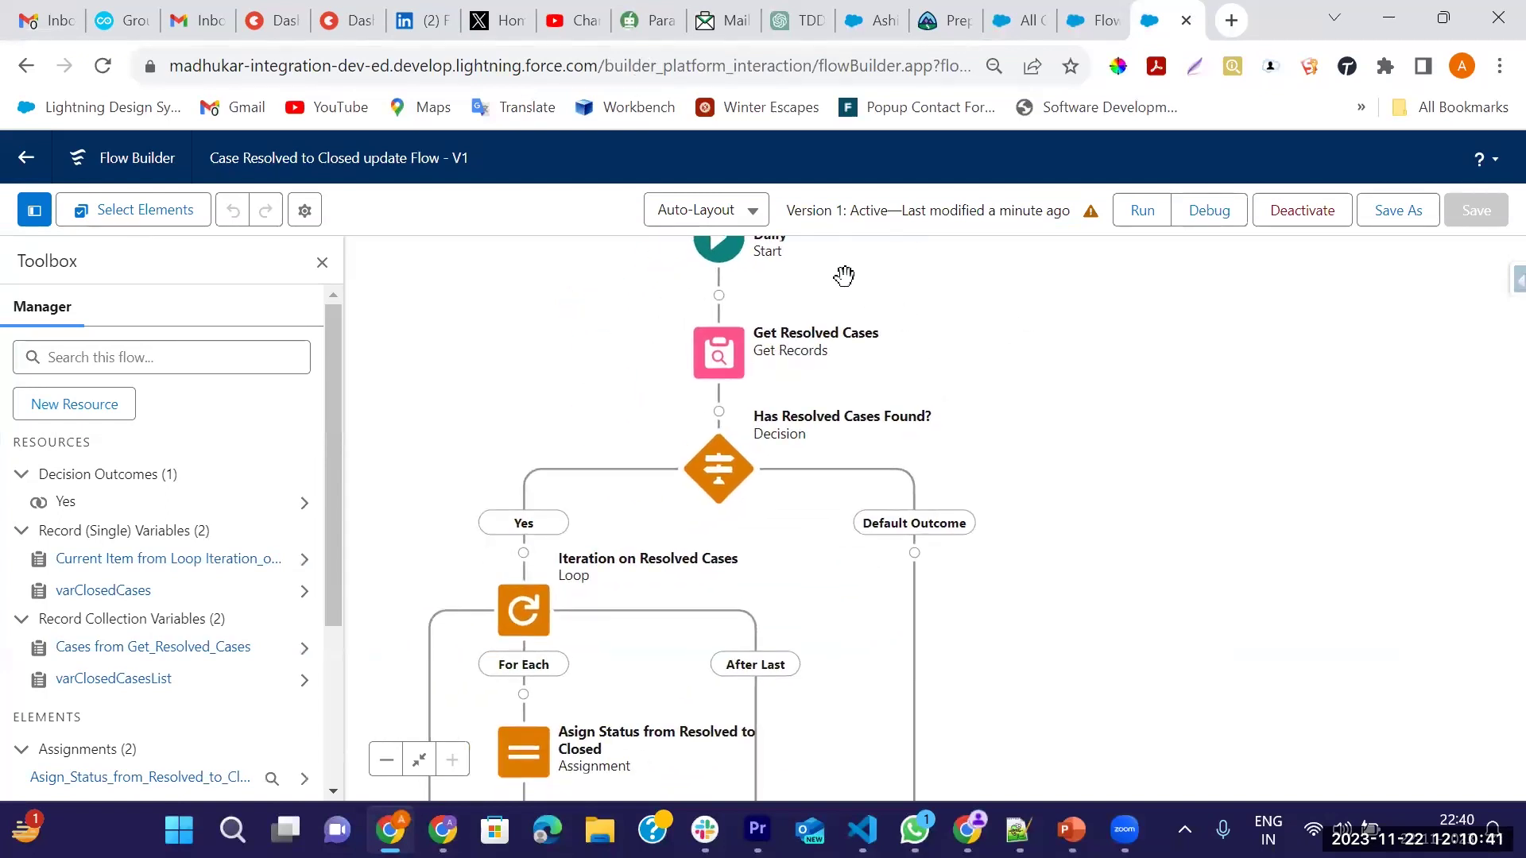
left_click_drag(844, 276, 827, 392)
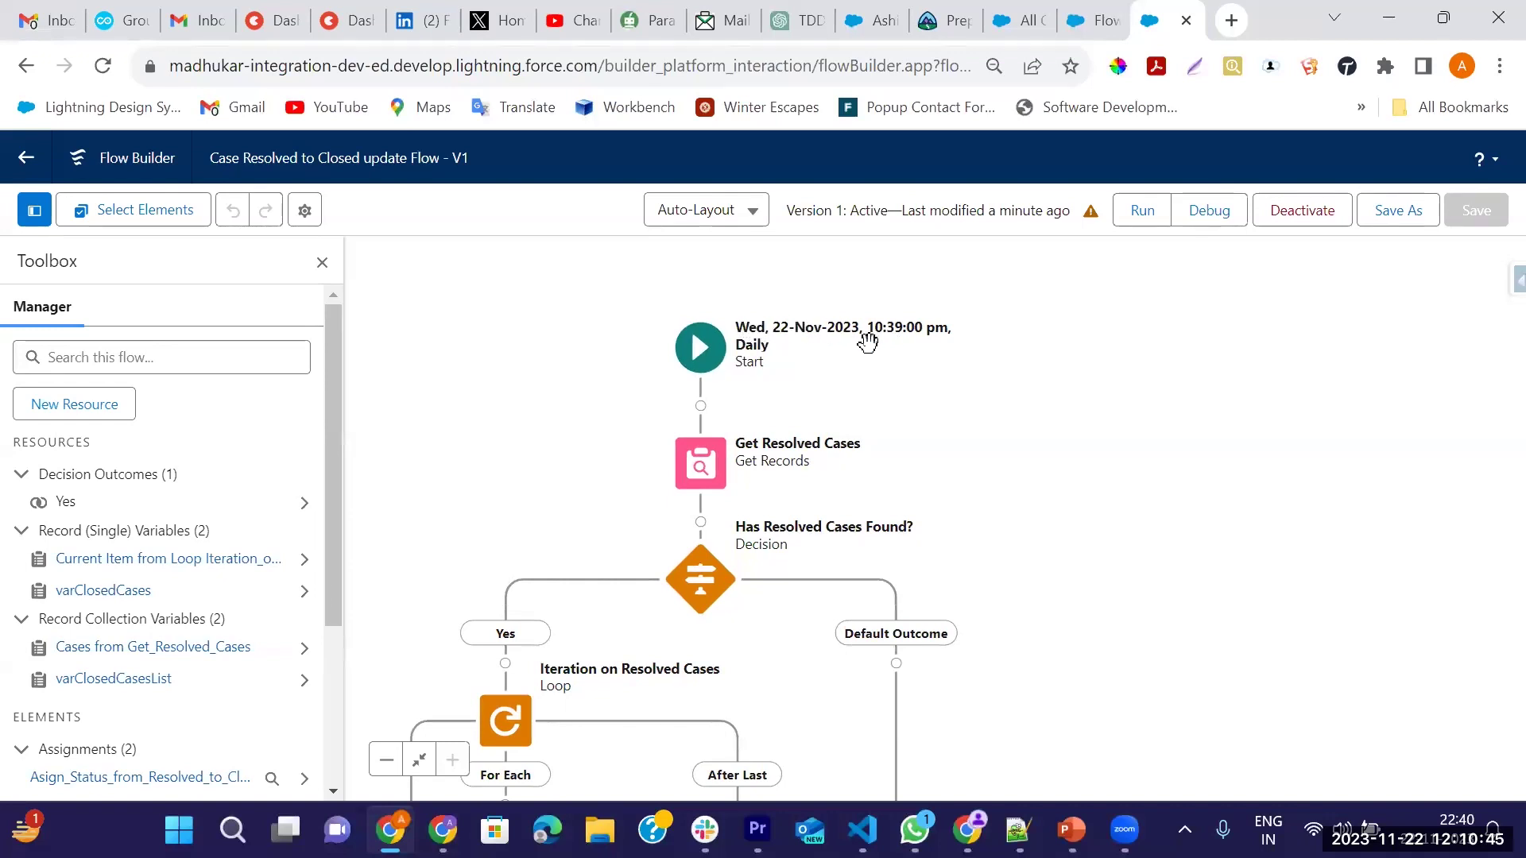
left_click(711, 365)
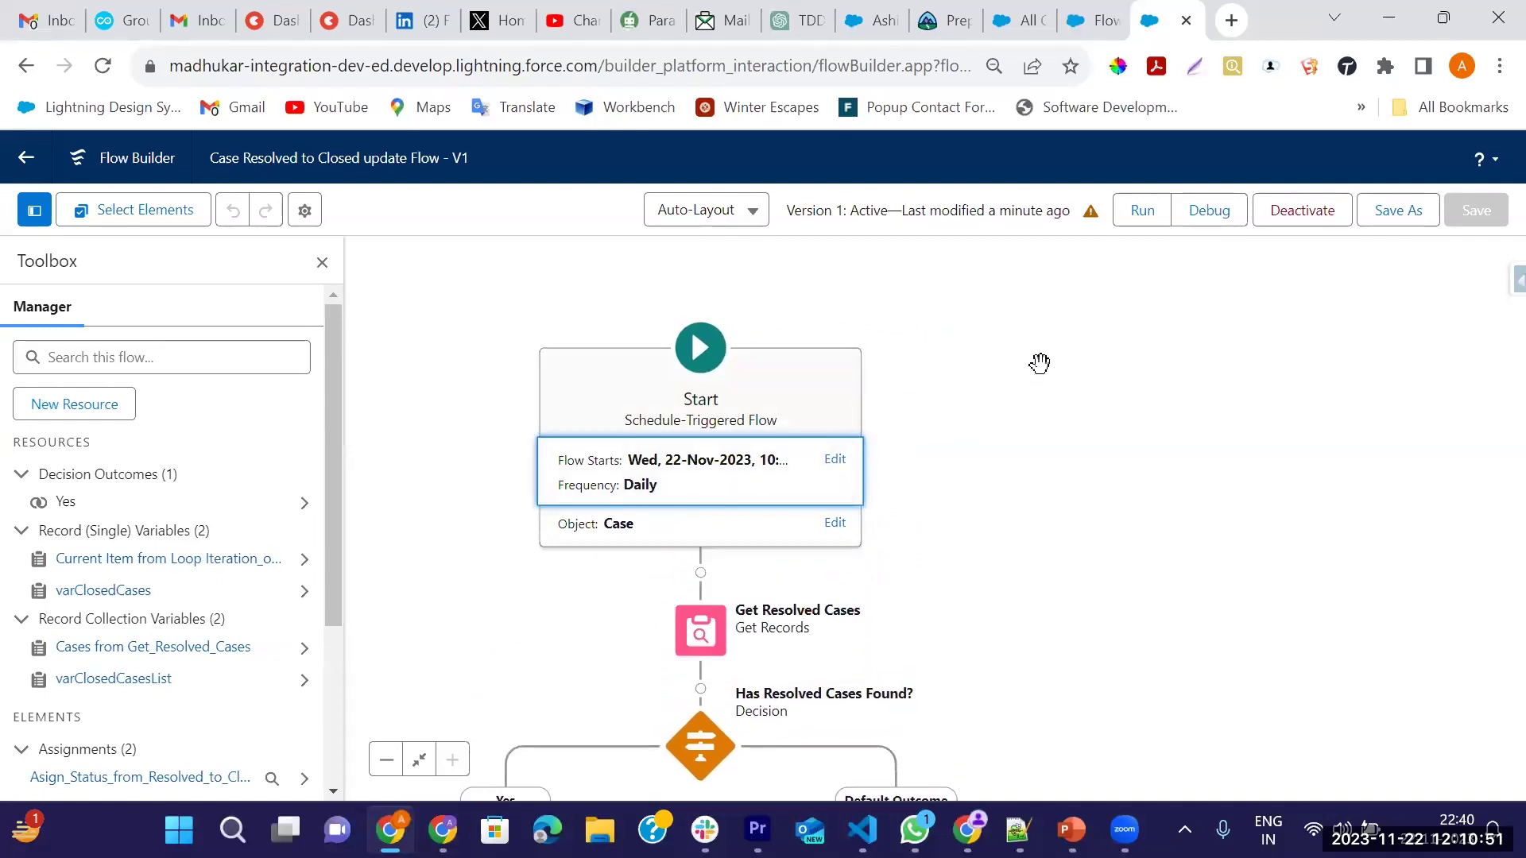
scroll(964, 368, "down", 3)
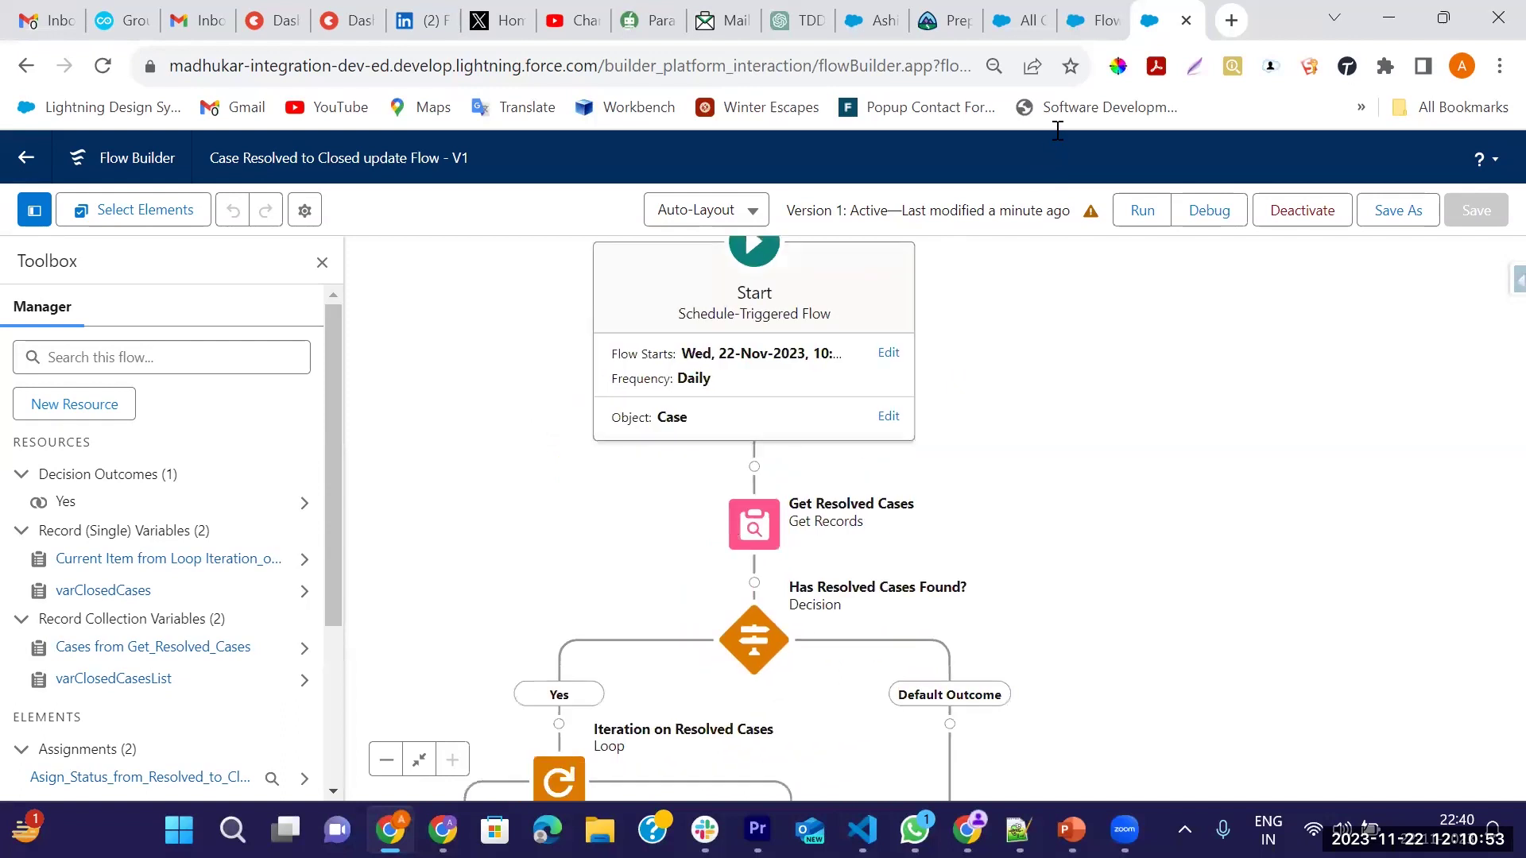
scroll(1108, 401, "down", 2)
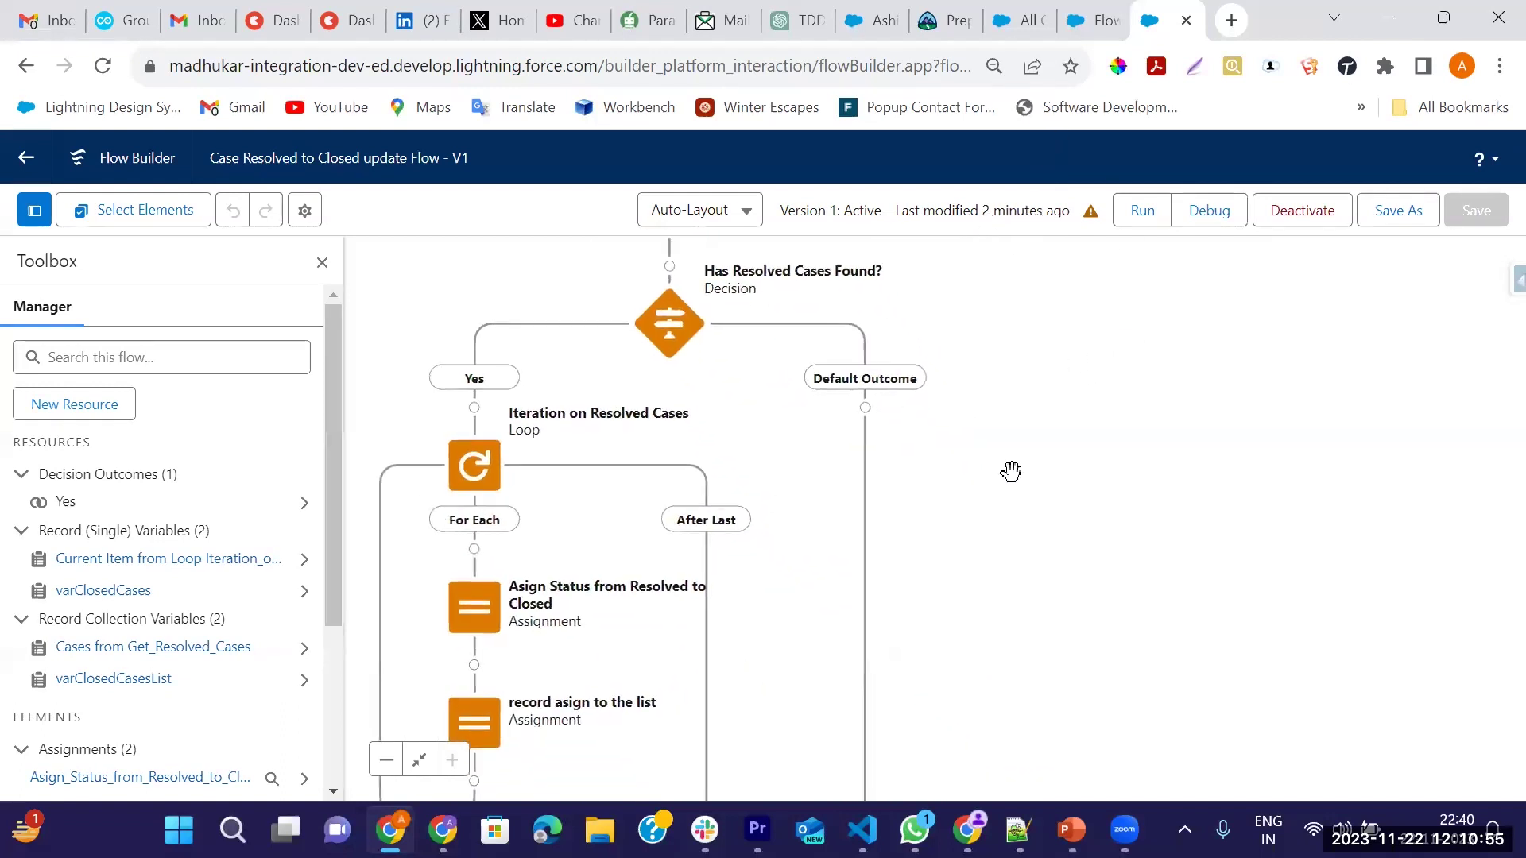
scroll(1074, 403, "down", 2)
scroll(835, 350, "up", 3)
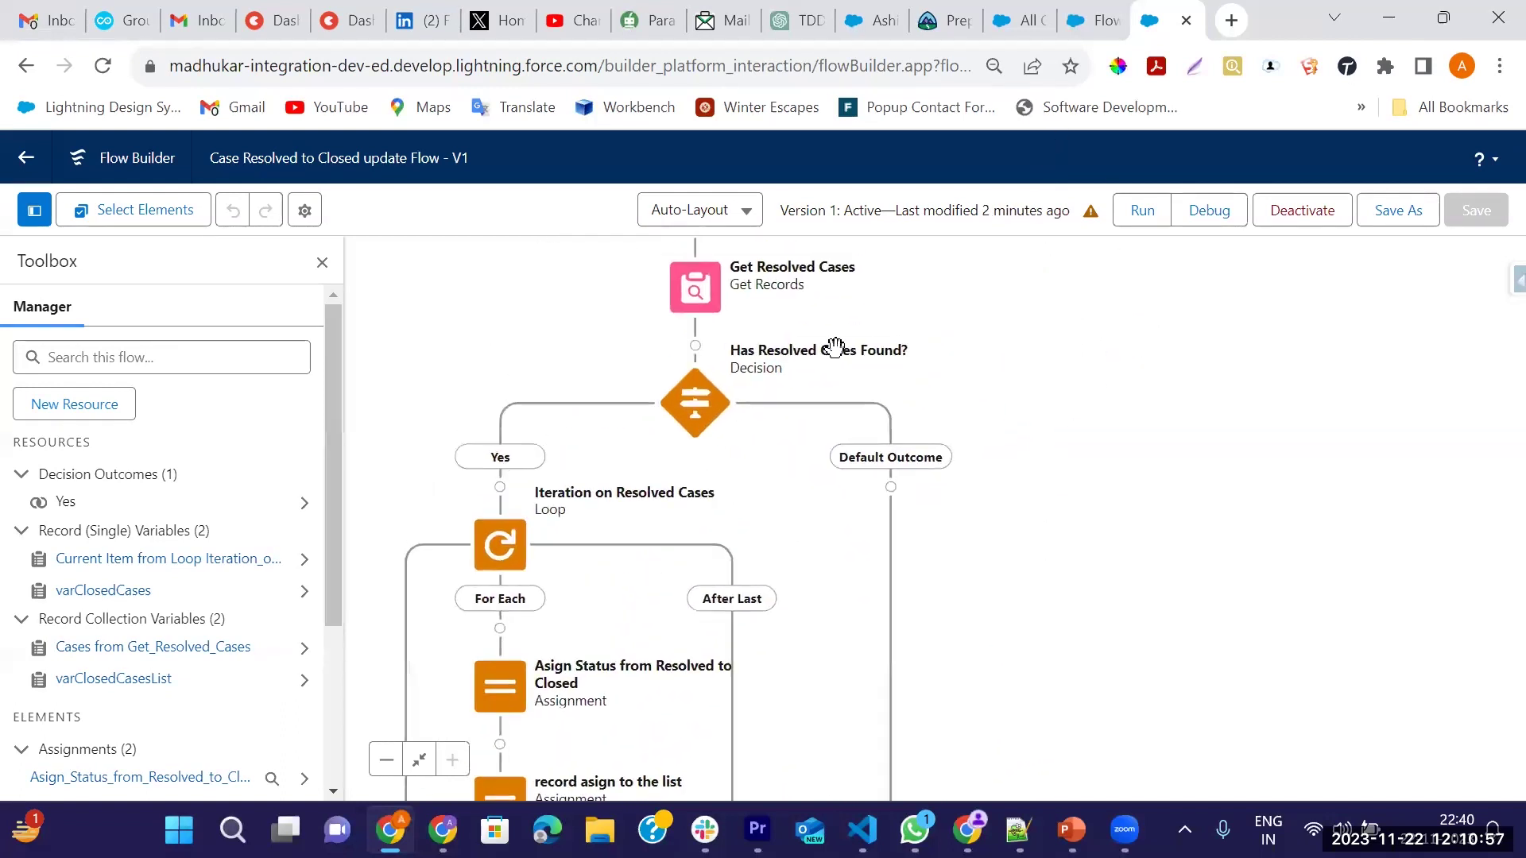